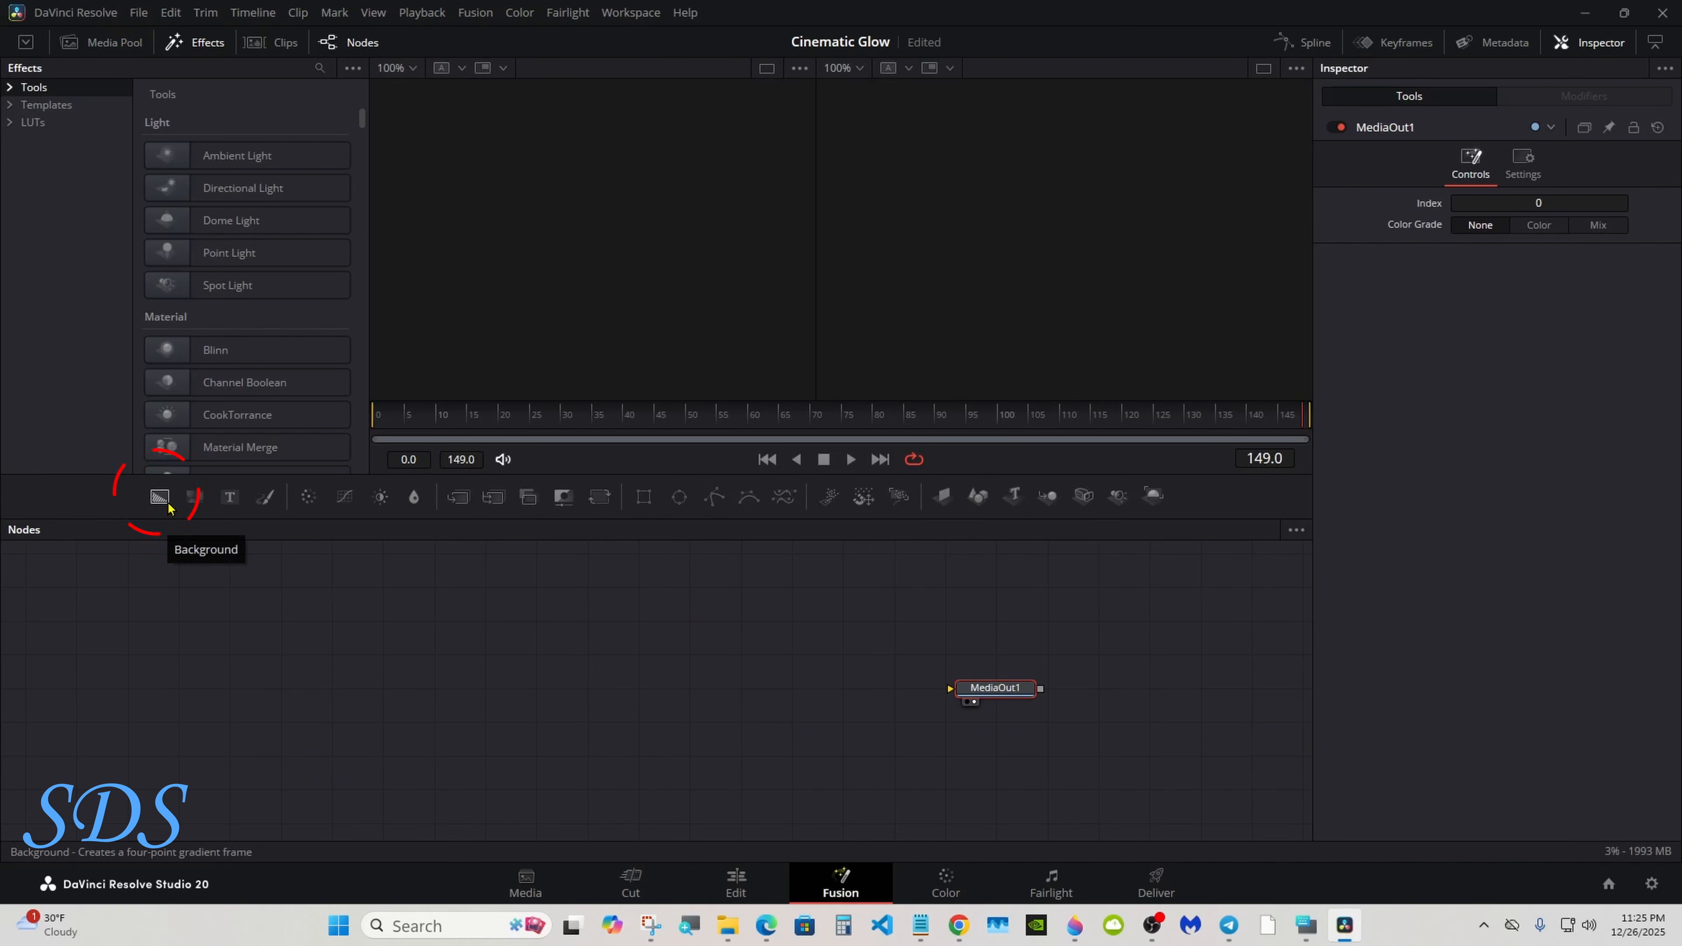
- Add a Background node feeding MediaOut1, set its alpha to 0.0, and show a single viewer
drag(160, 496, 953, 689)
drag(1567, 393, 1437, 402)
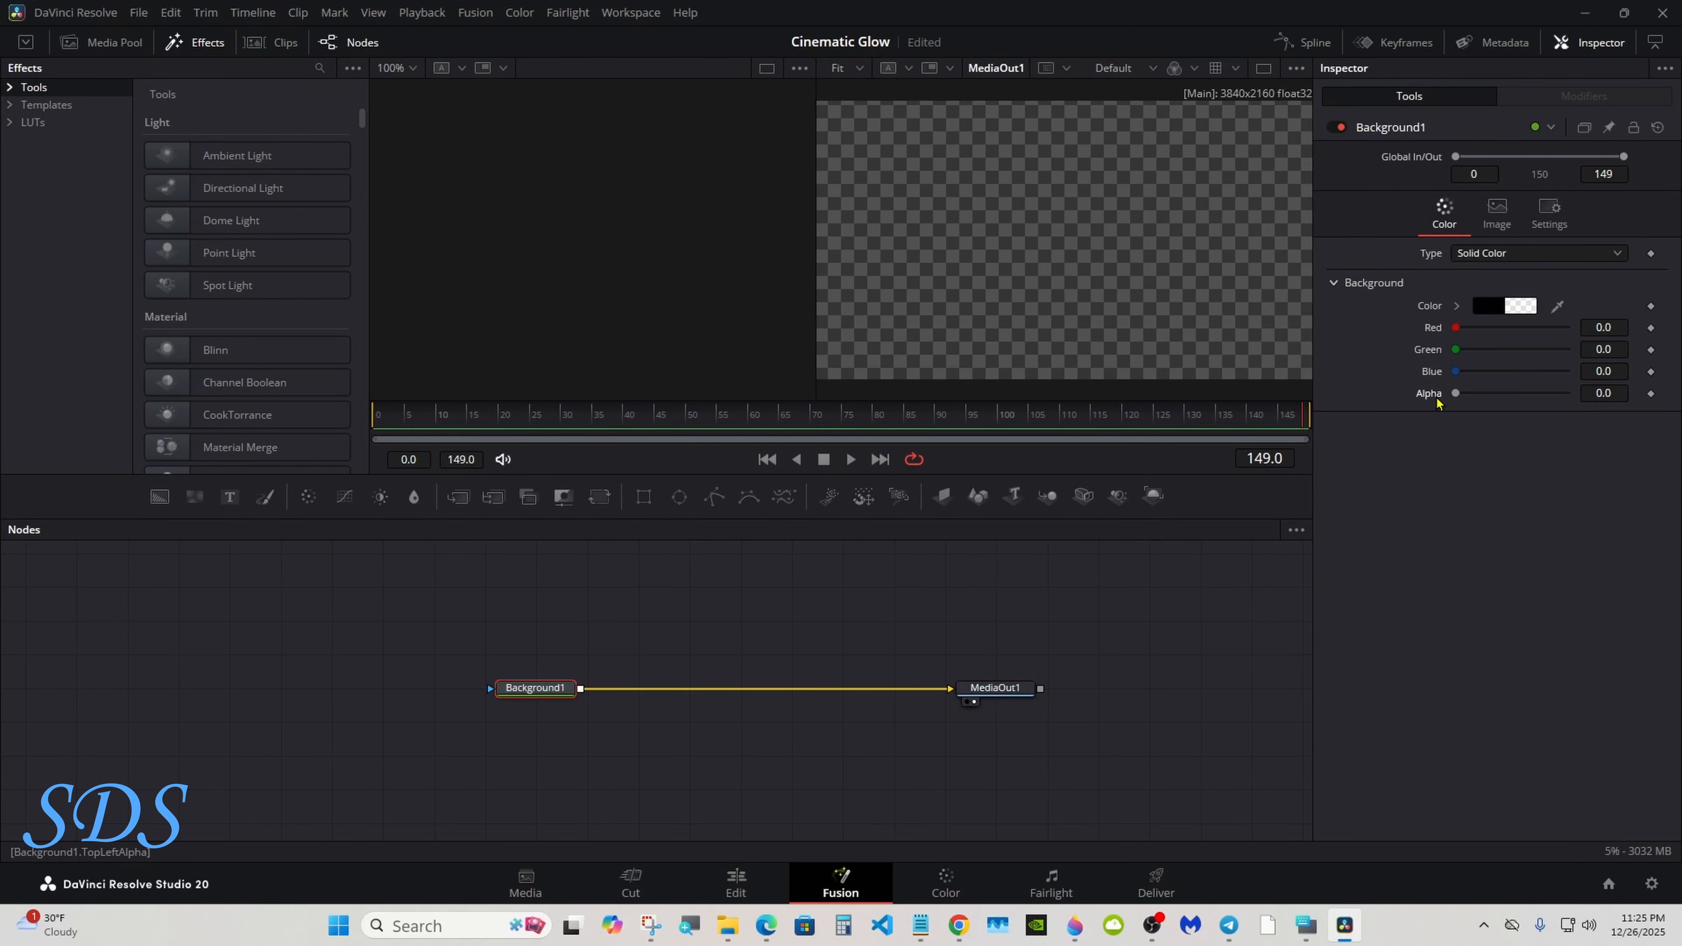
click(1264, 67)
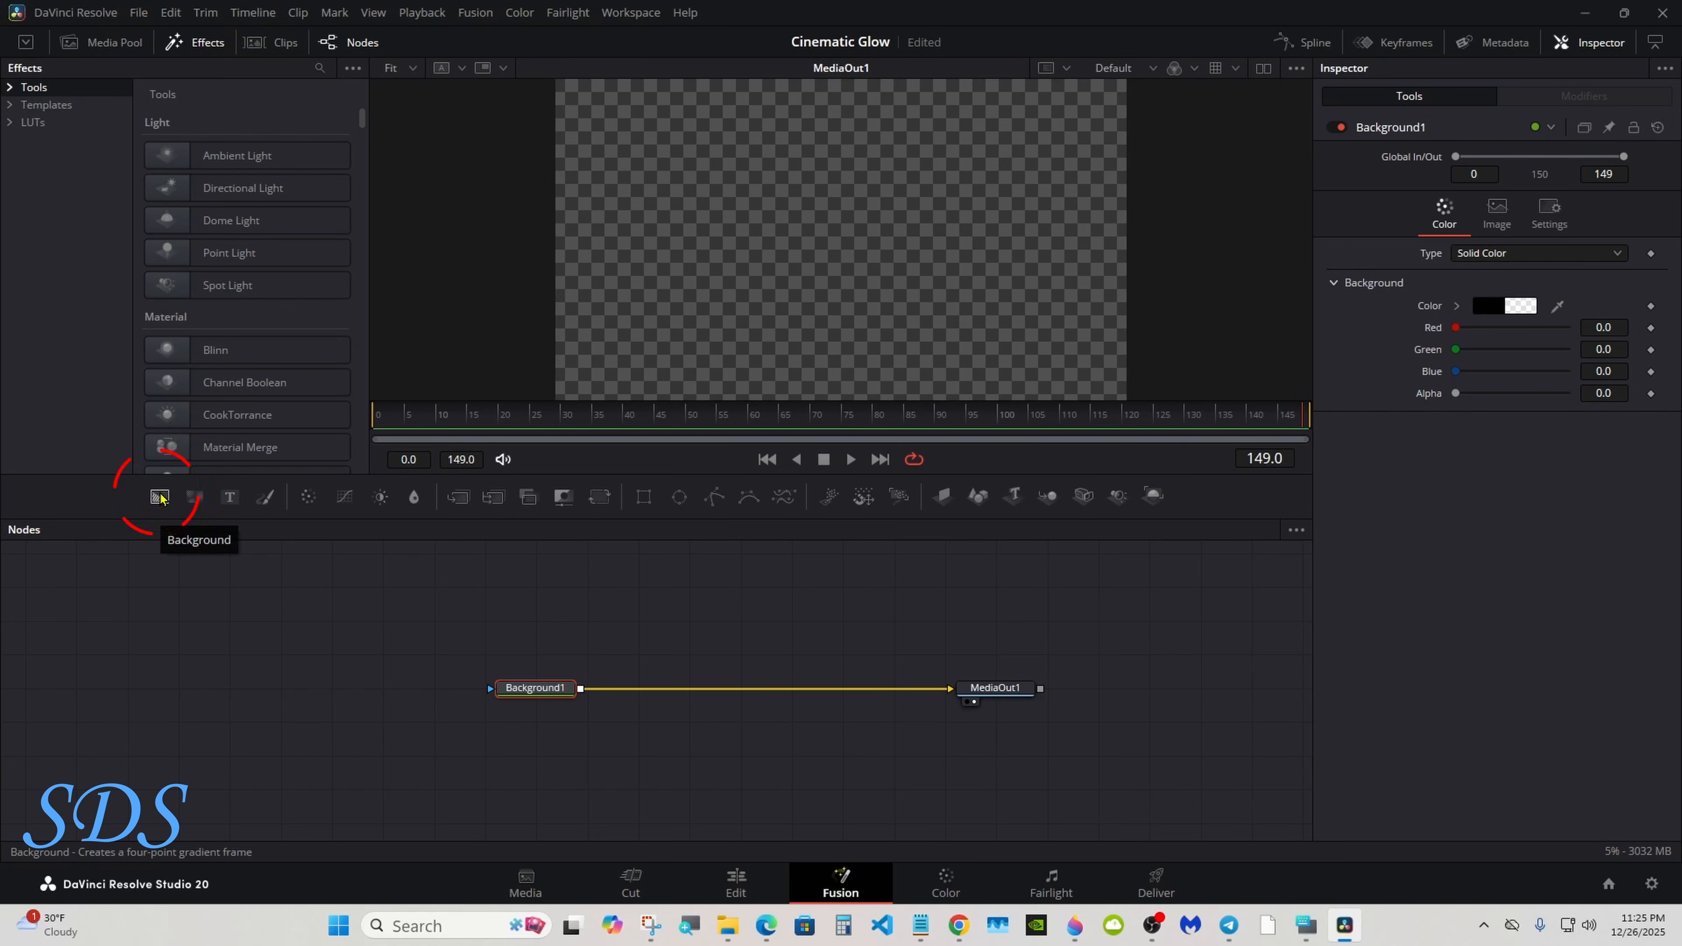
- Merge a second Background with an Ellipse mask over the transparent one, and bring up the On-Screen Keyboard beside the nodes
drag(159, 498, 637, 620)
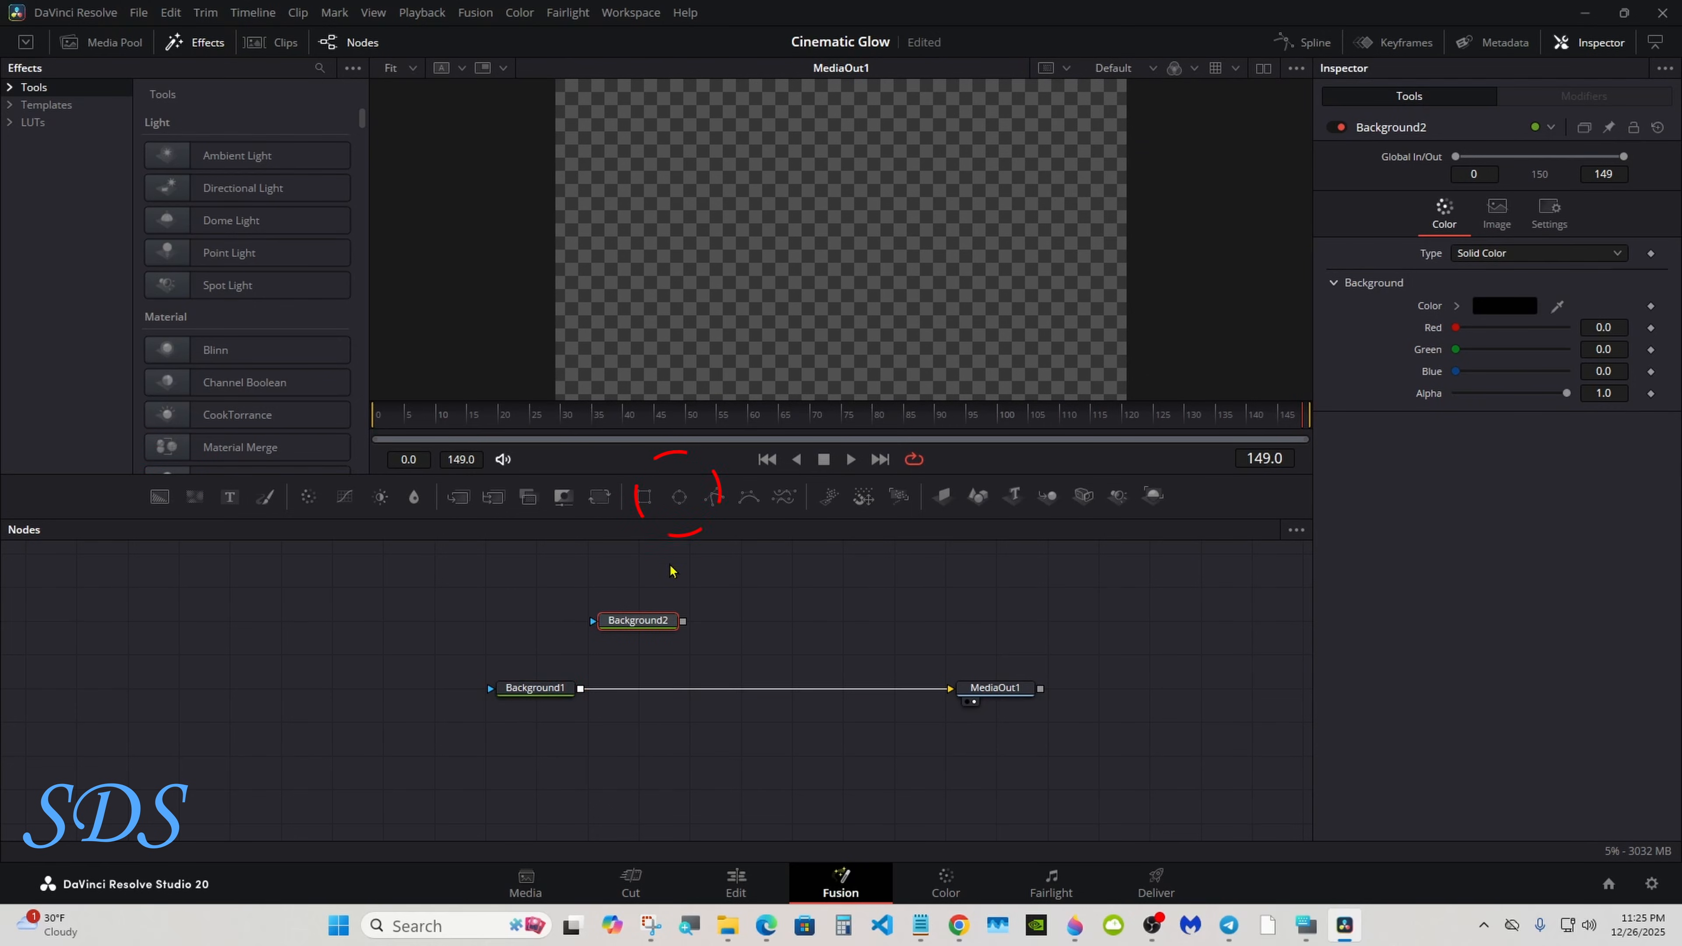
drag(679, 504, 584, 693)
key(ctrl+super+o)
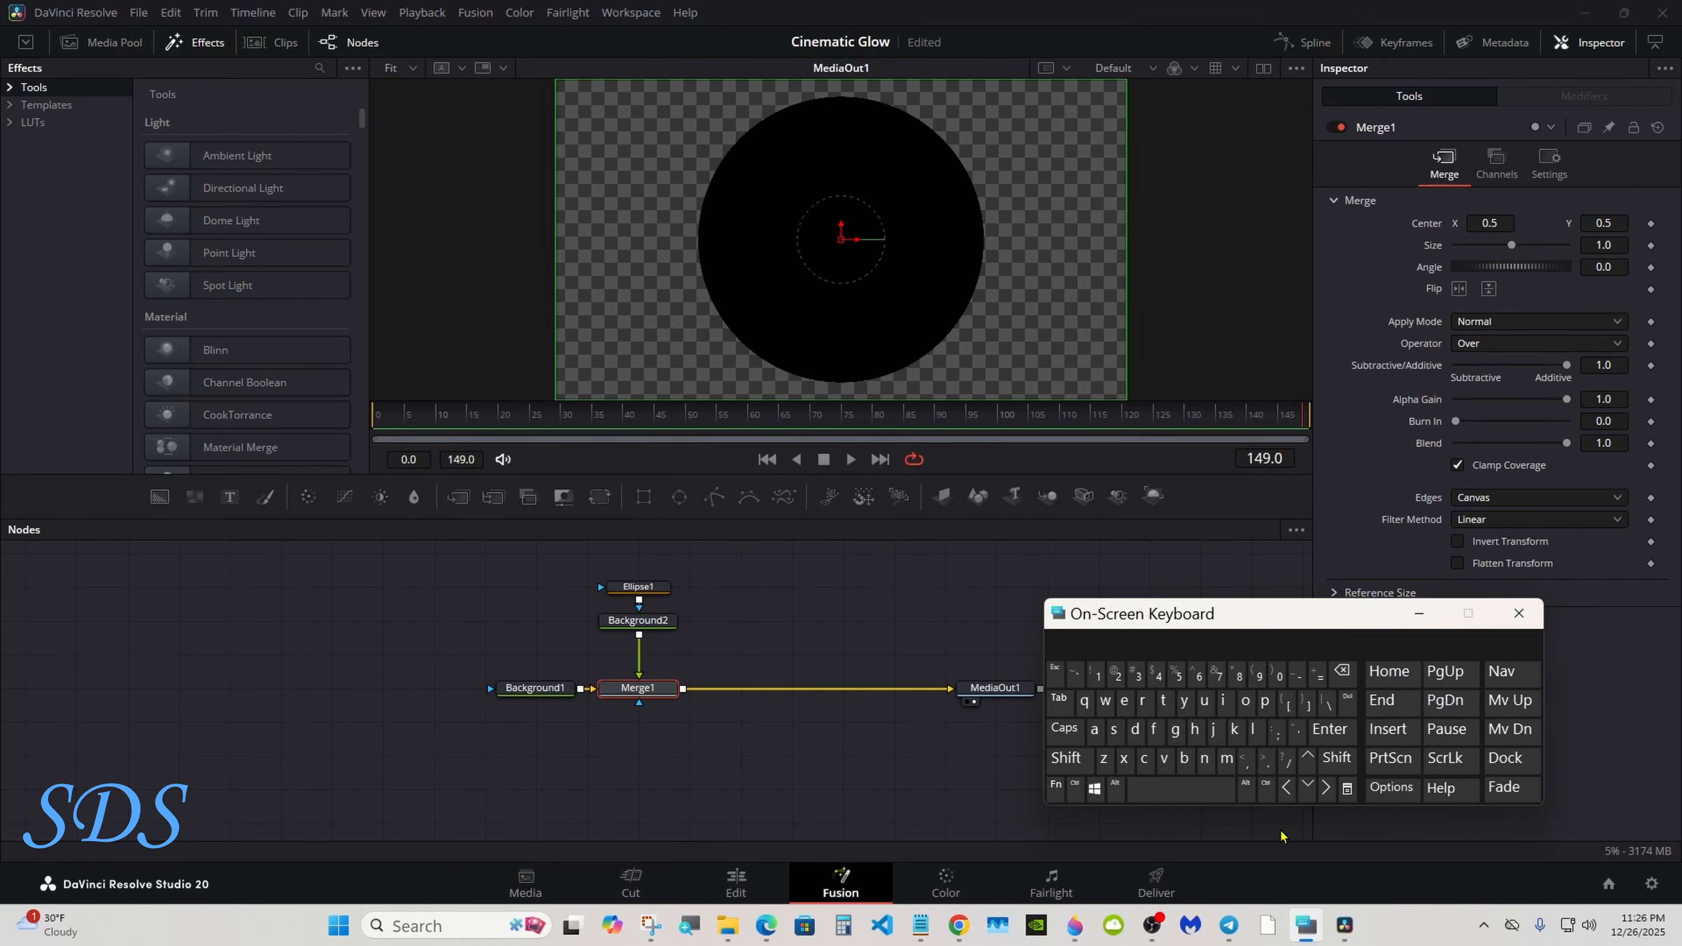
drag(1191, 623, 1252, 683)
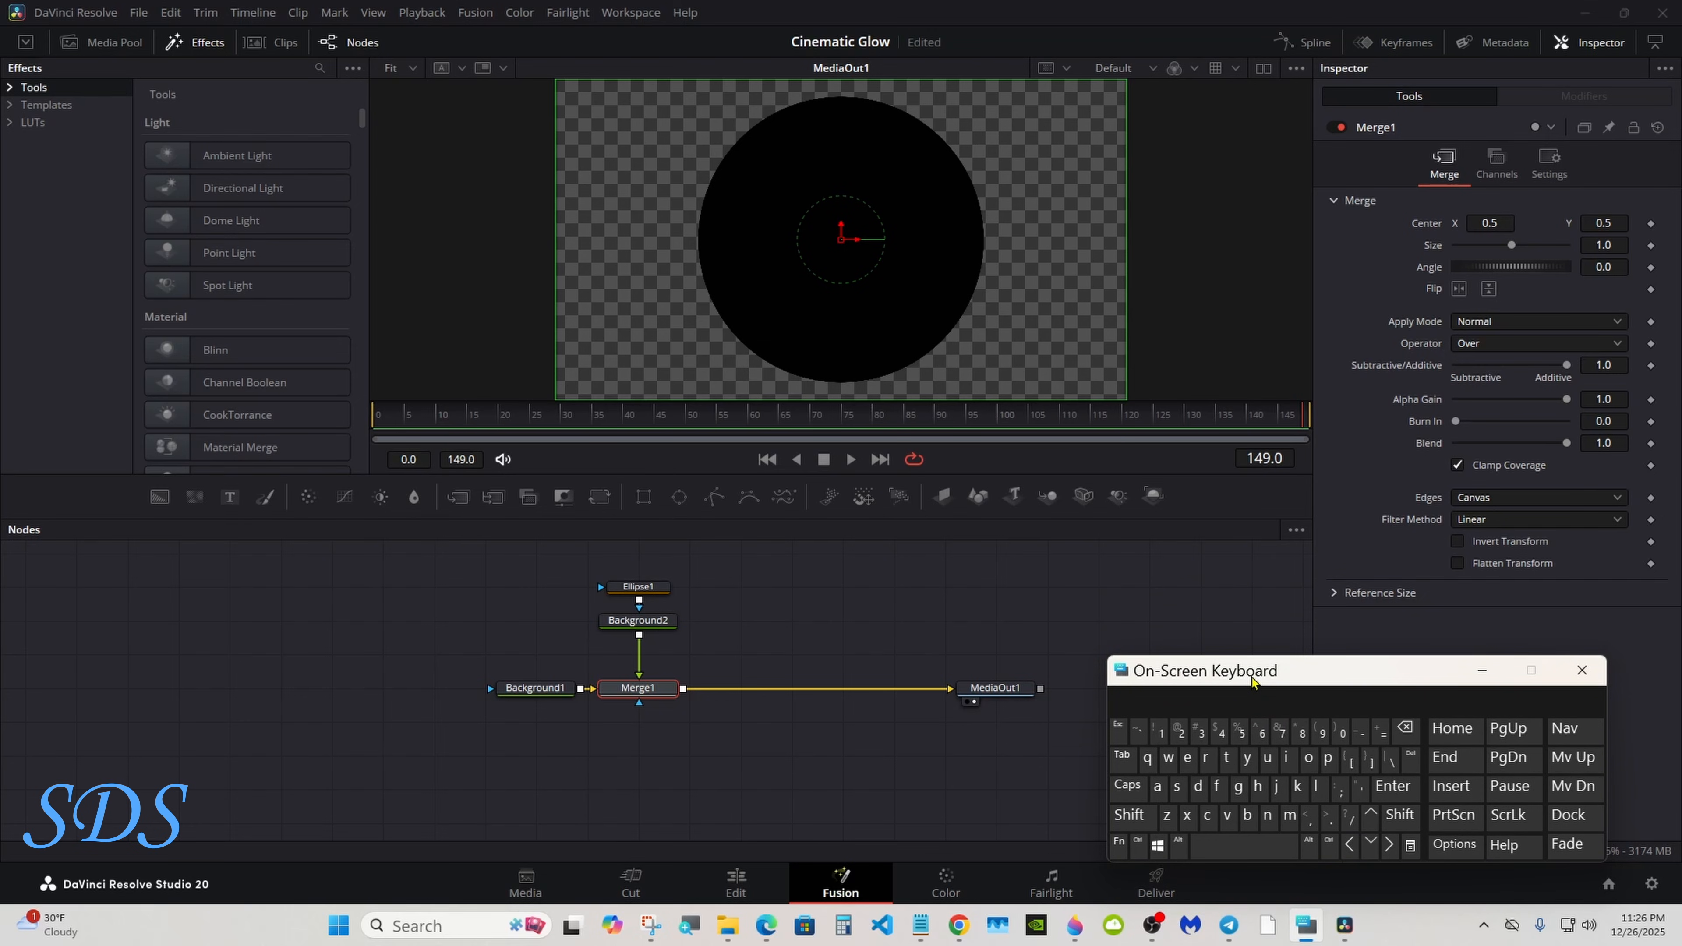
drag(1251, 681, 1223, 673)
- Make the ellipse mask an outline: turn off Solid, set the border width to 0.002 and use the flat cap style
click(657, 588)
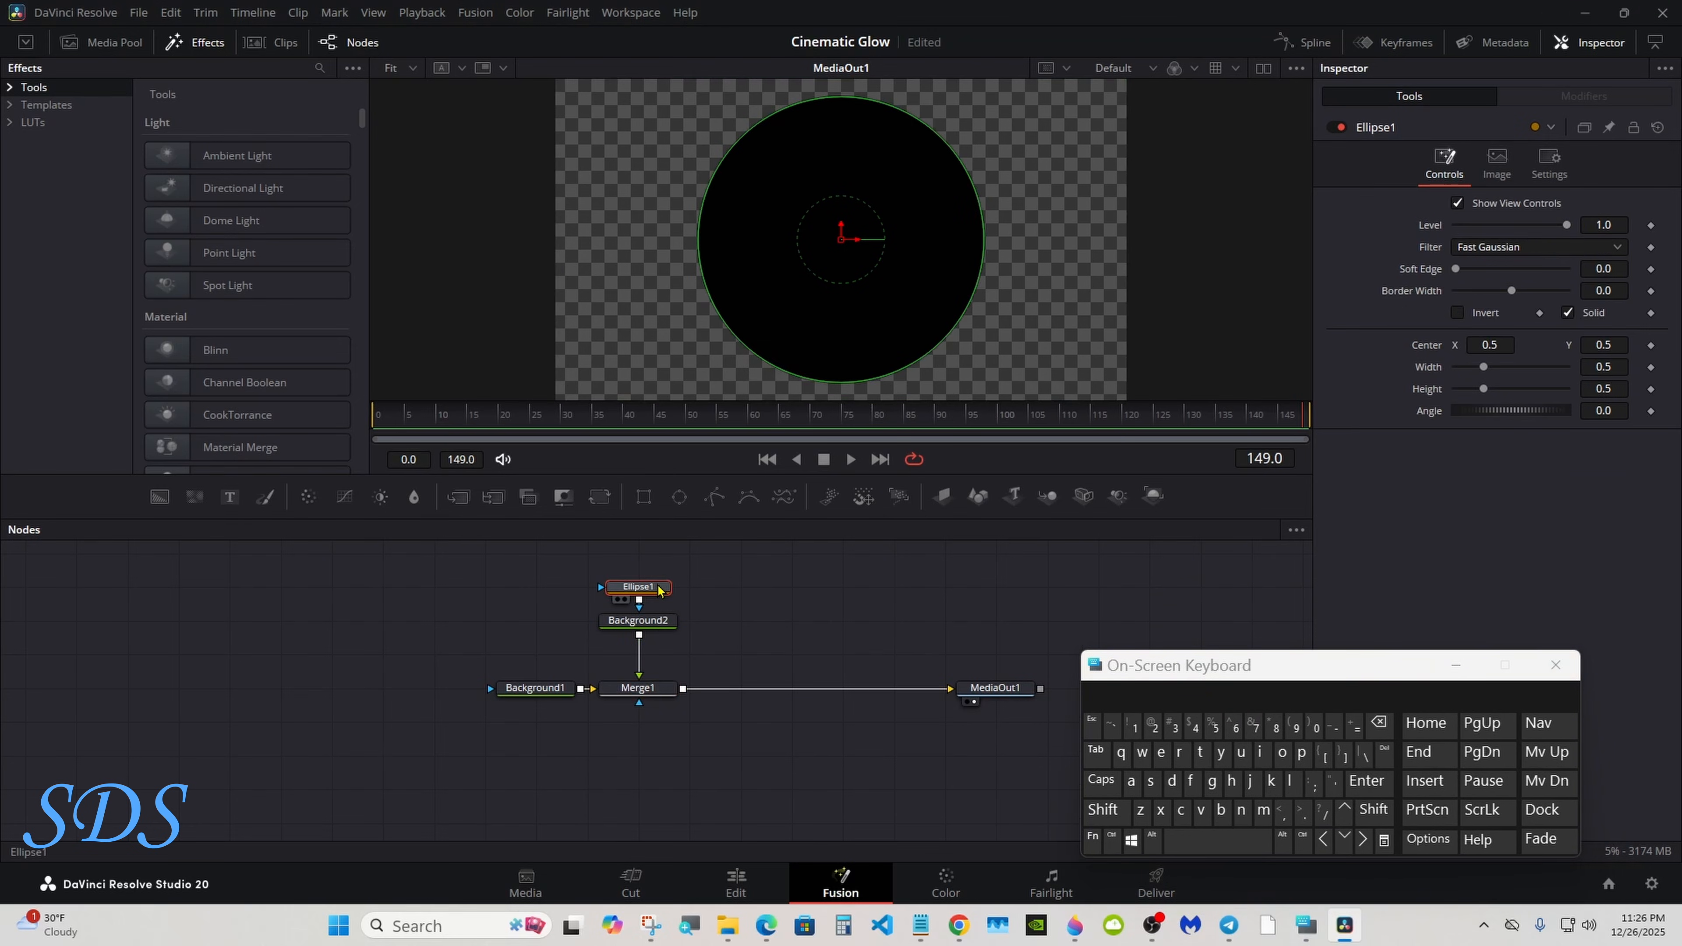
drag(1236, 663, 1054, 683)
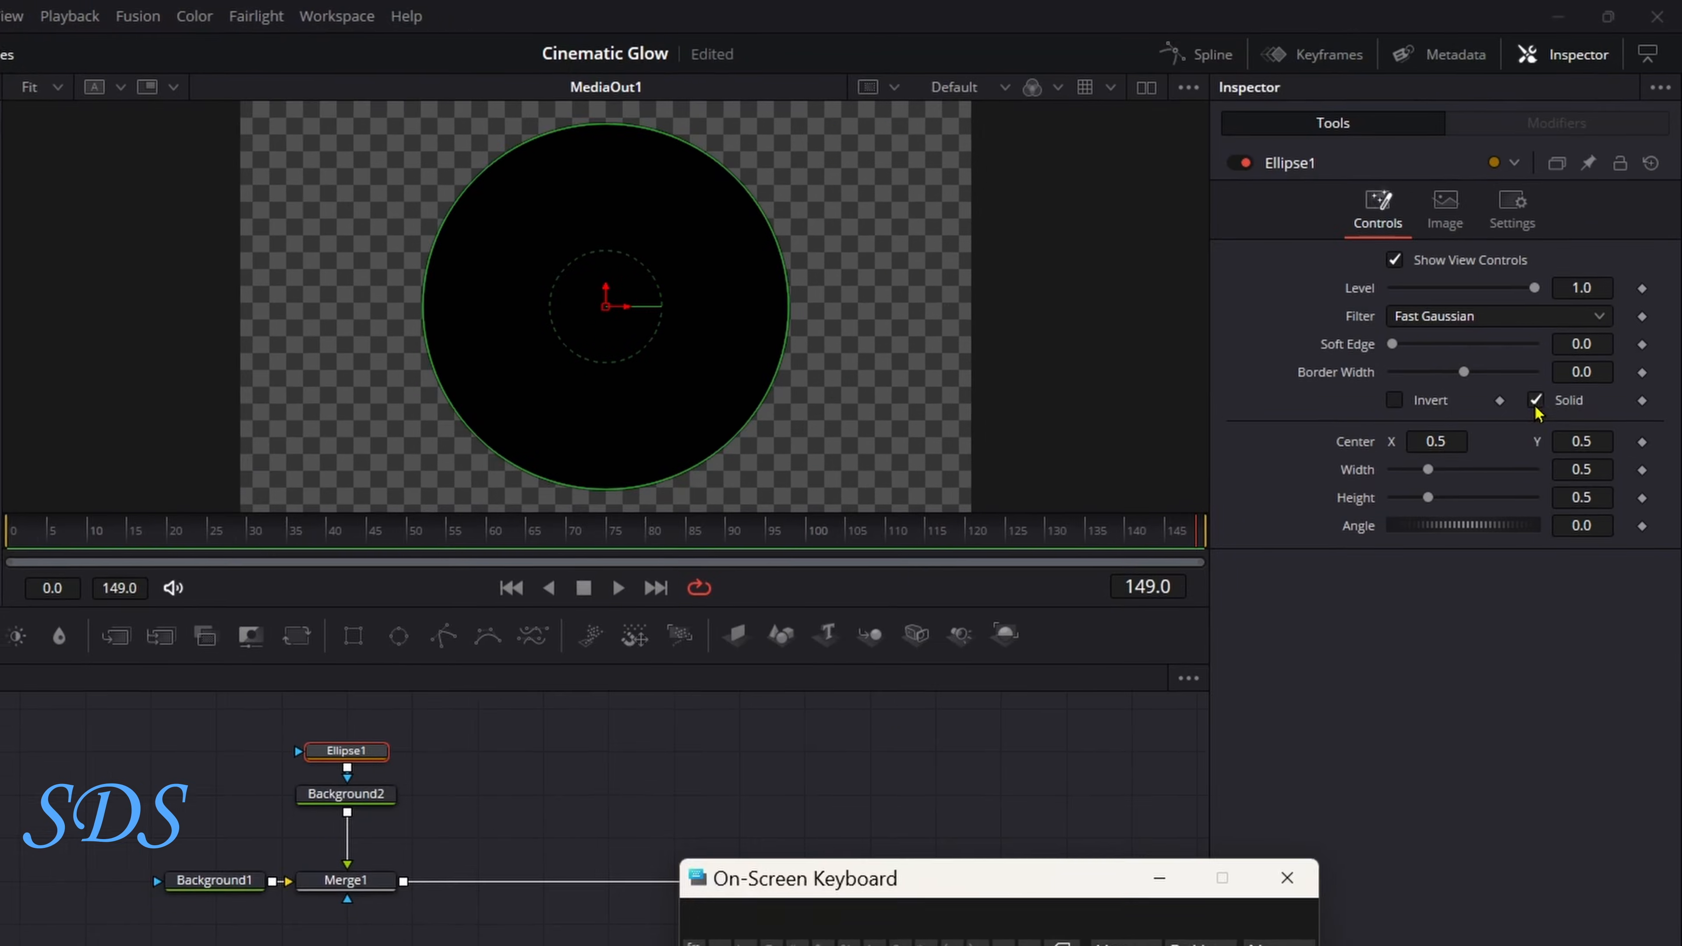
click(1534, 402)
click(1602, 380)
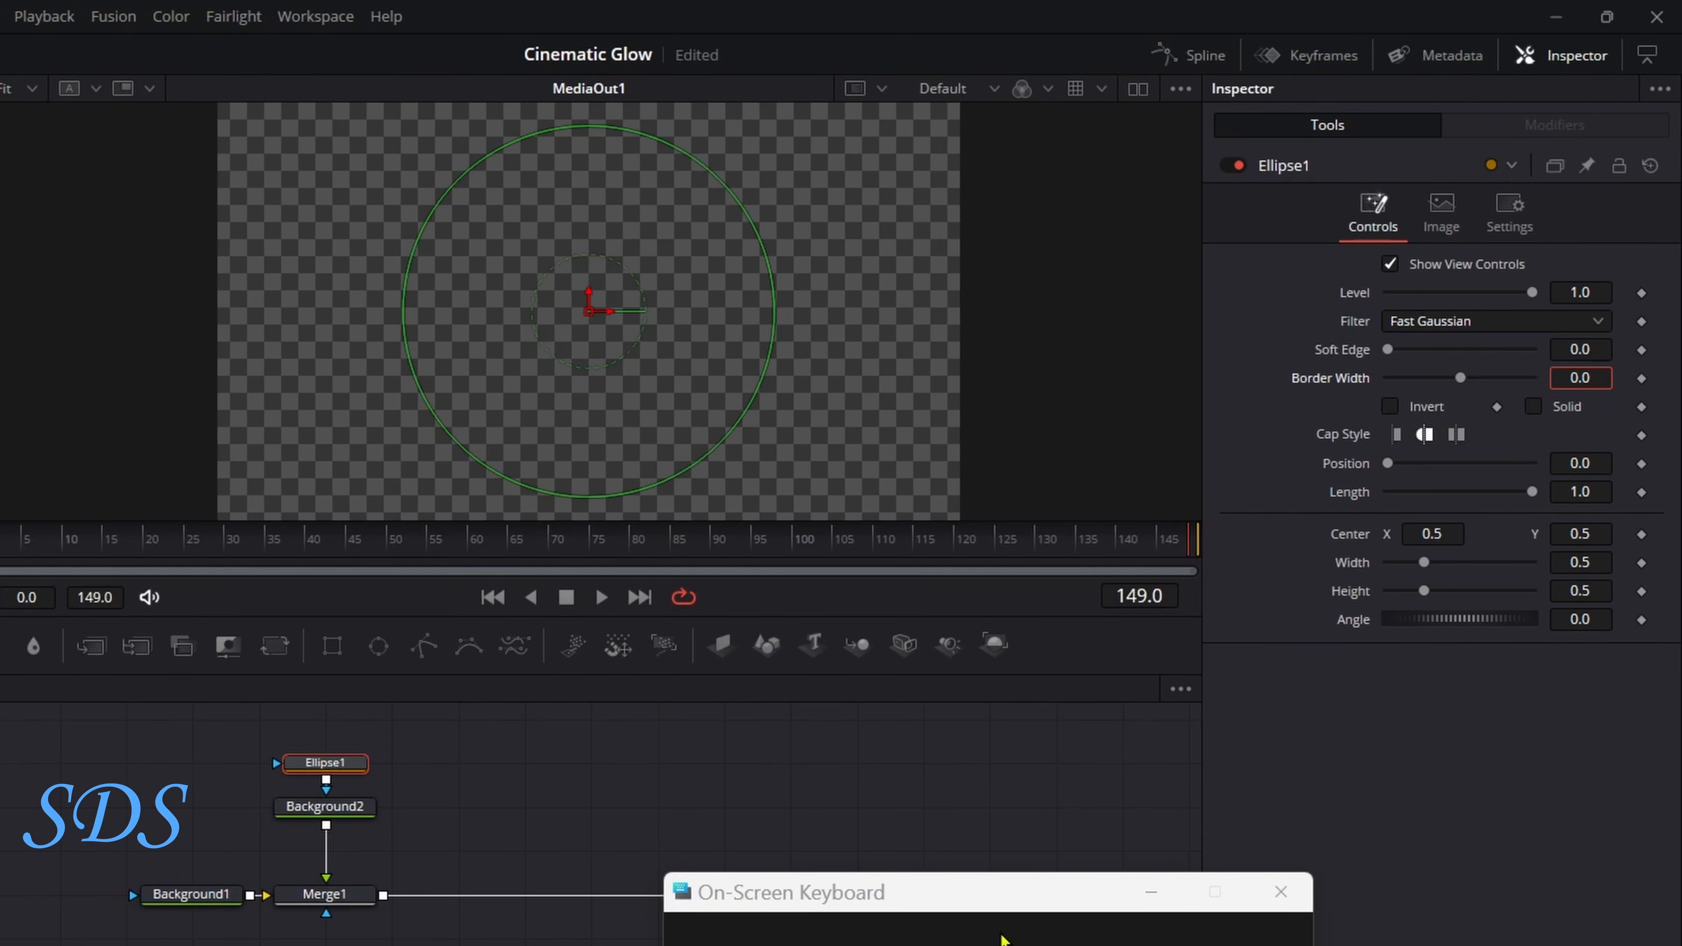
text(02)
key(Tab)
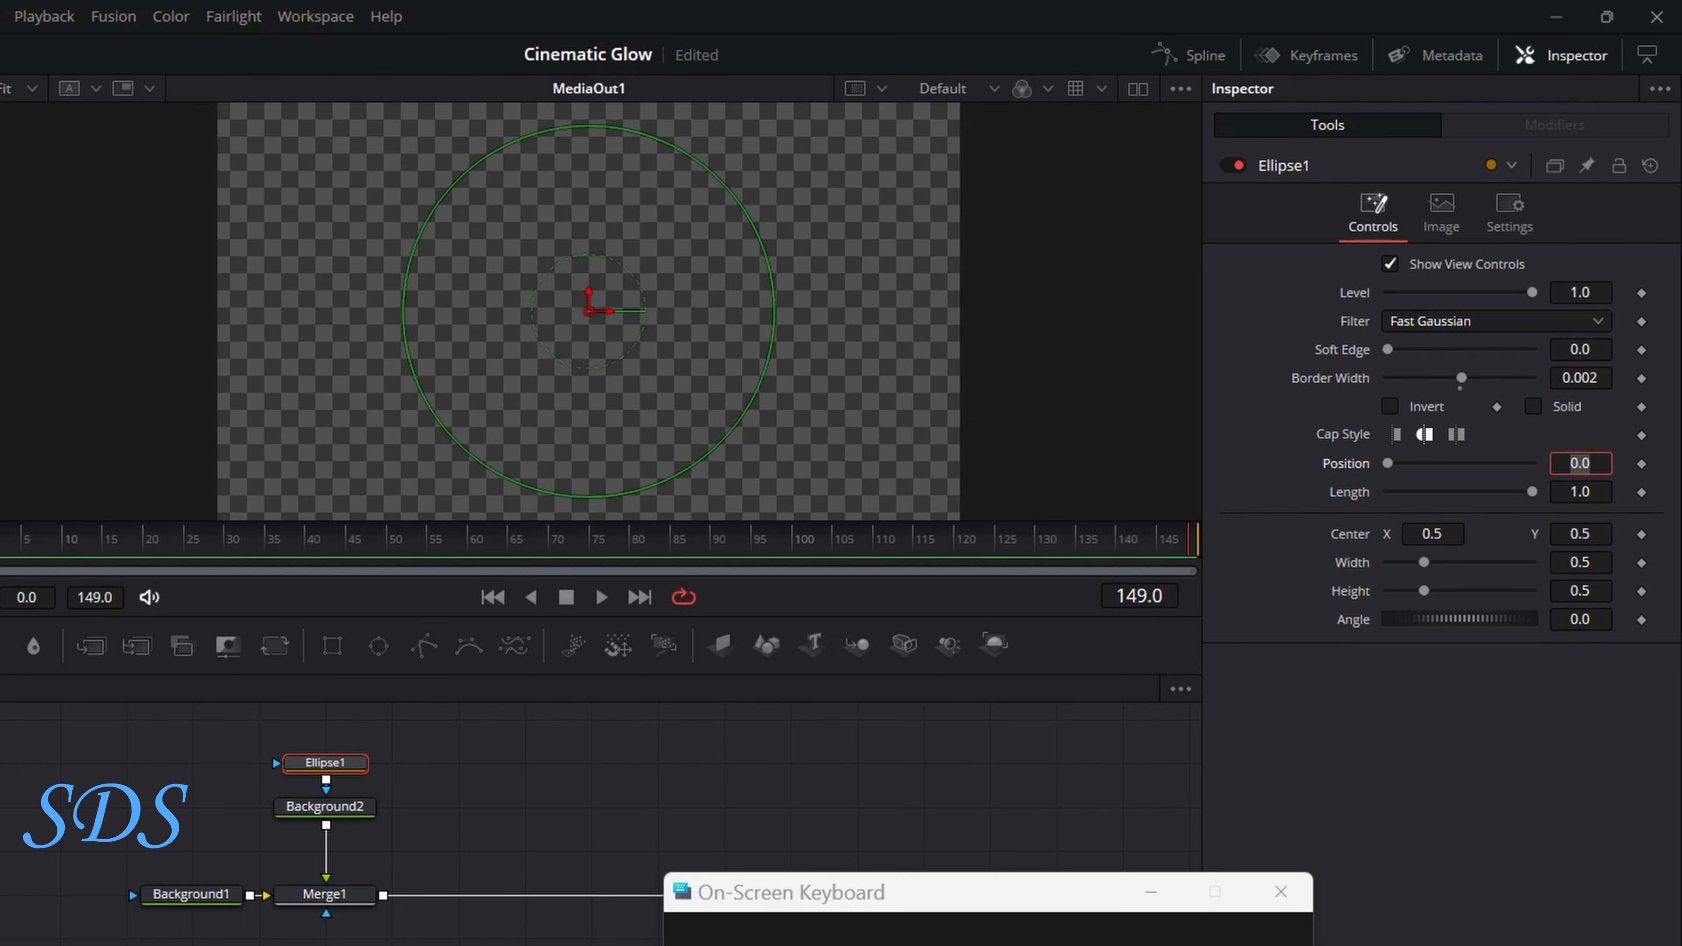
click(1396, 435)
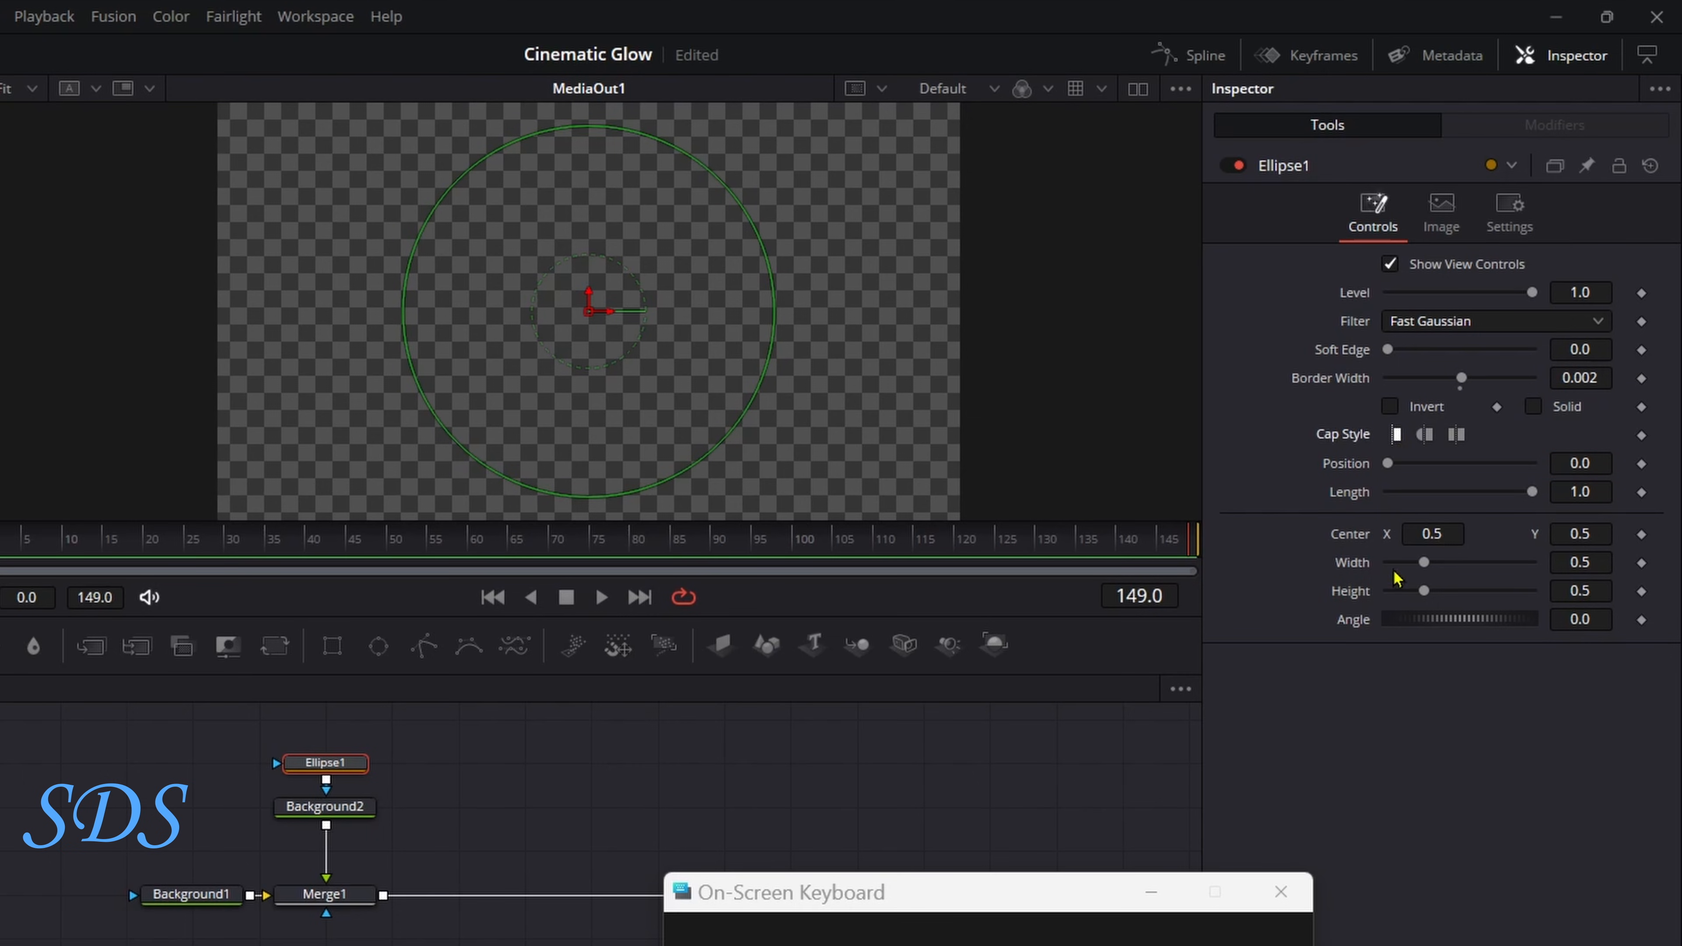
- Link the ellipse's width to its height with an expression and set the height to 0.2
drag(968, 901, 840, 903)
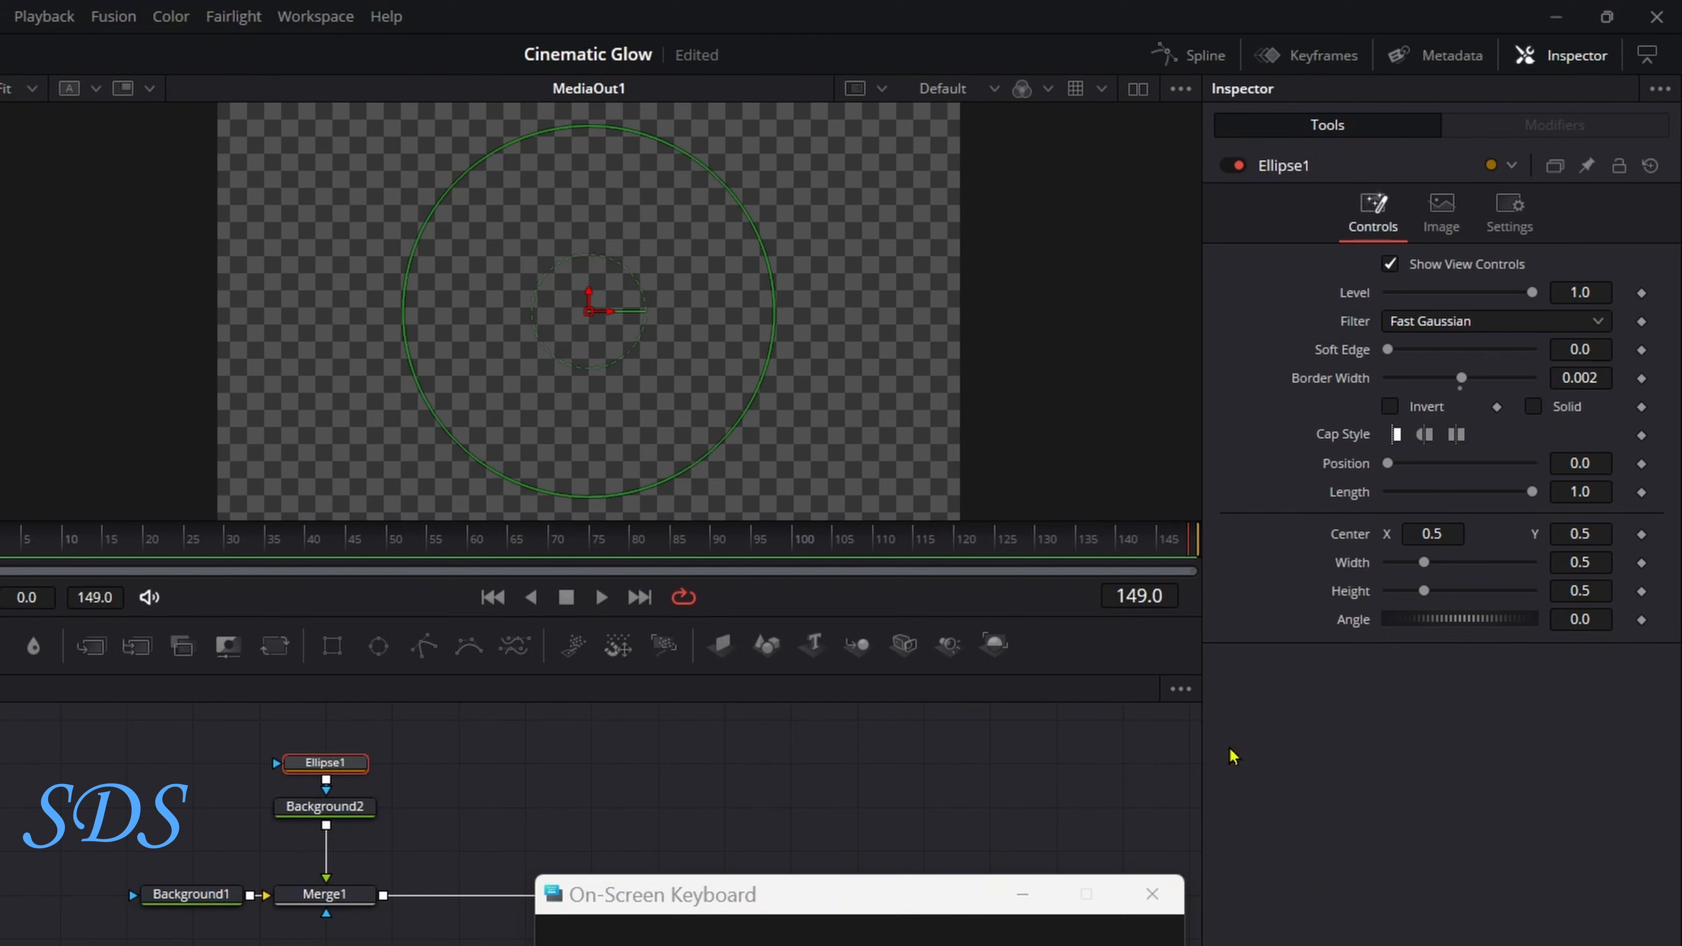
right_click(1345, 565)
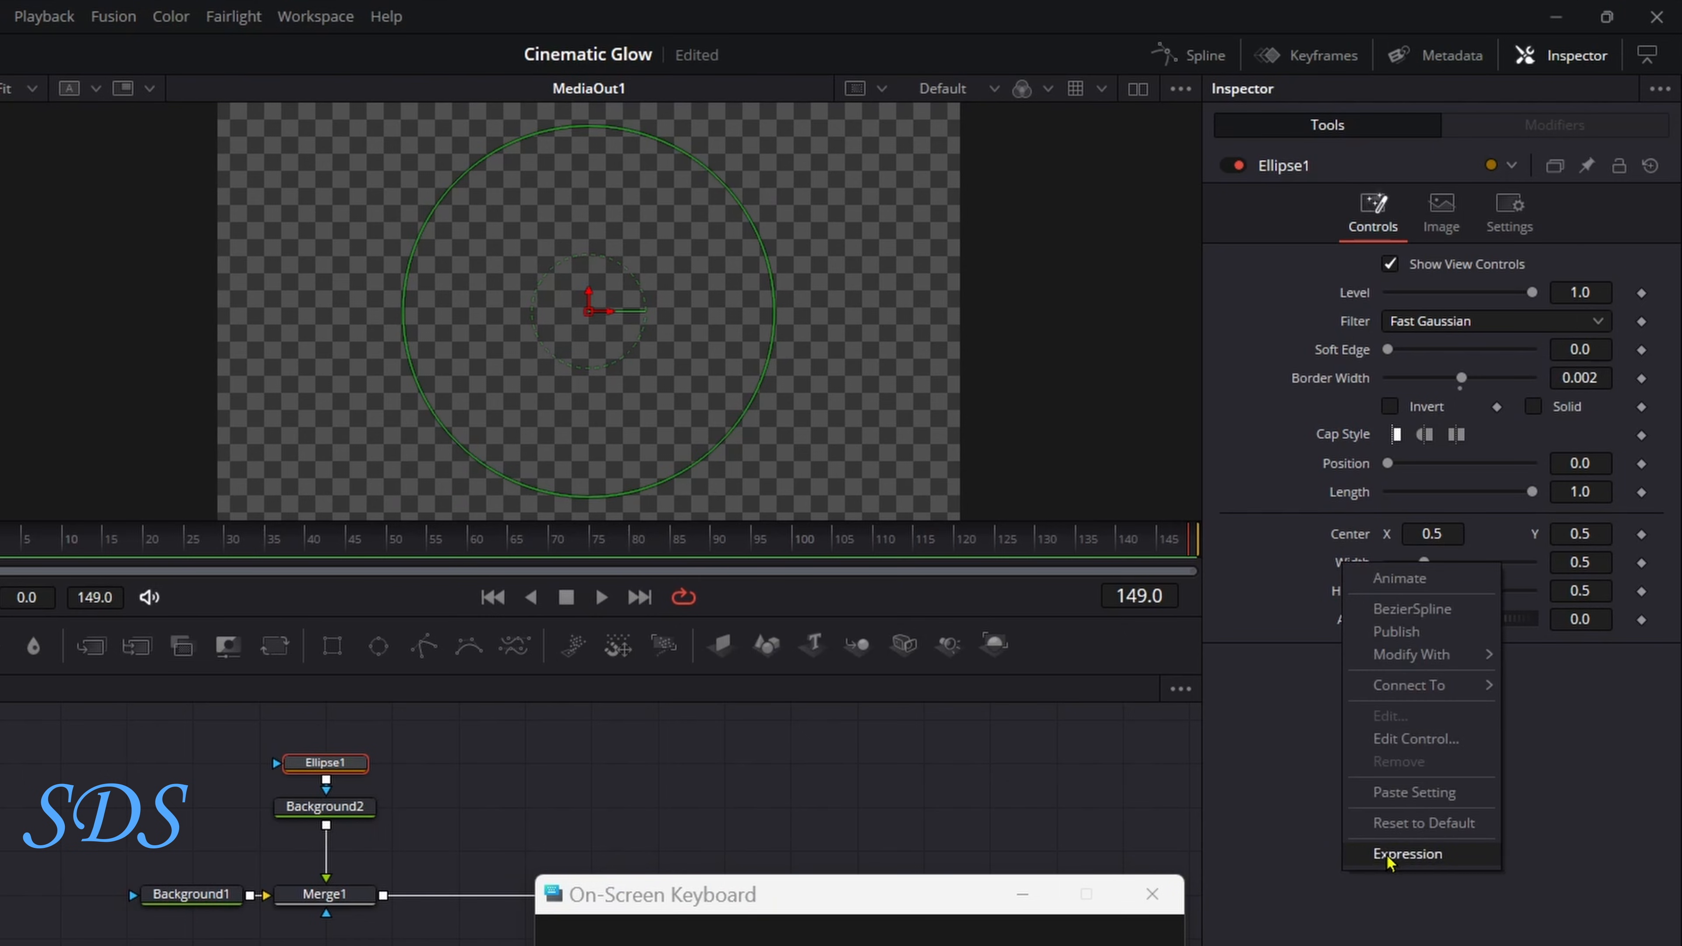
click(1404, 854)
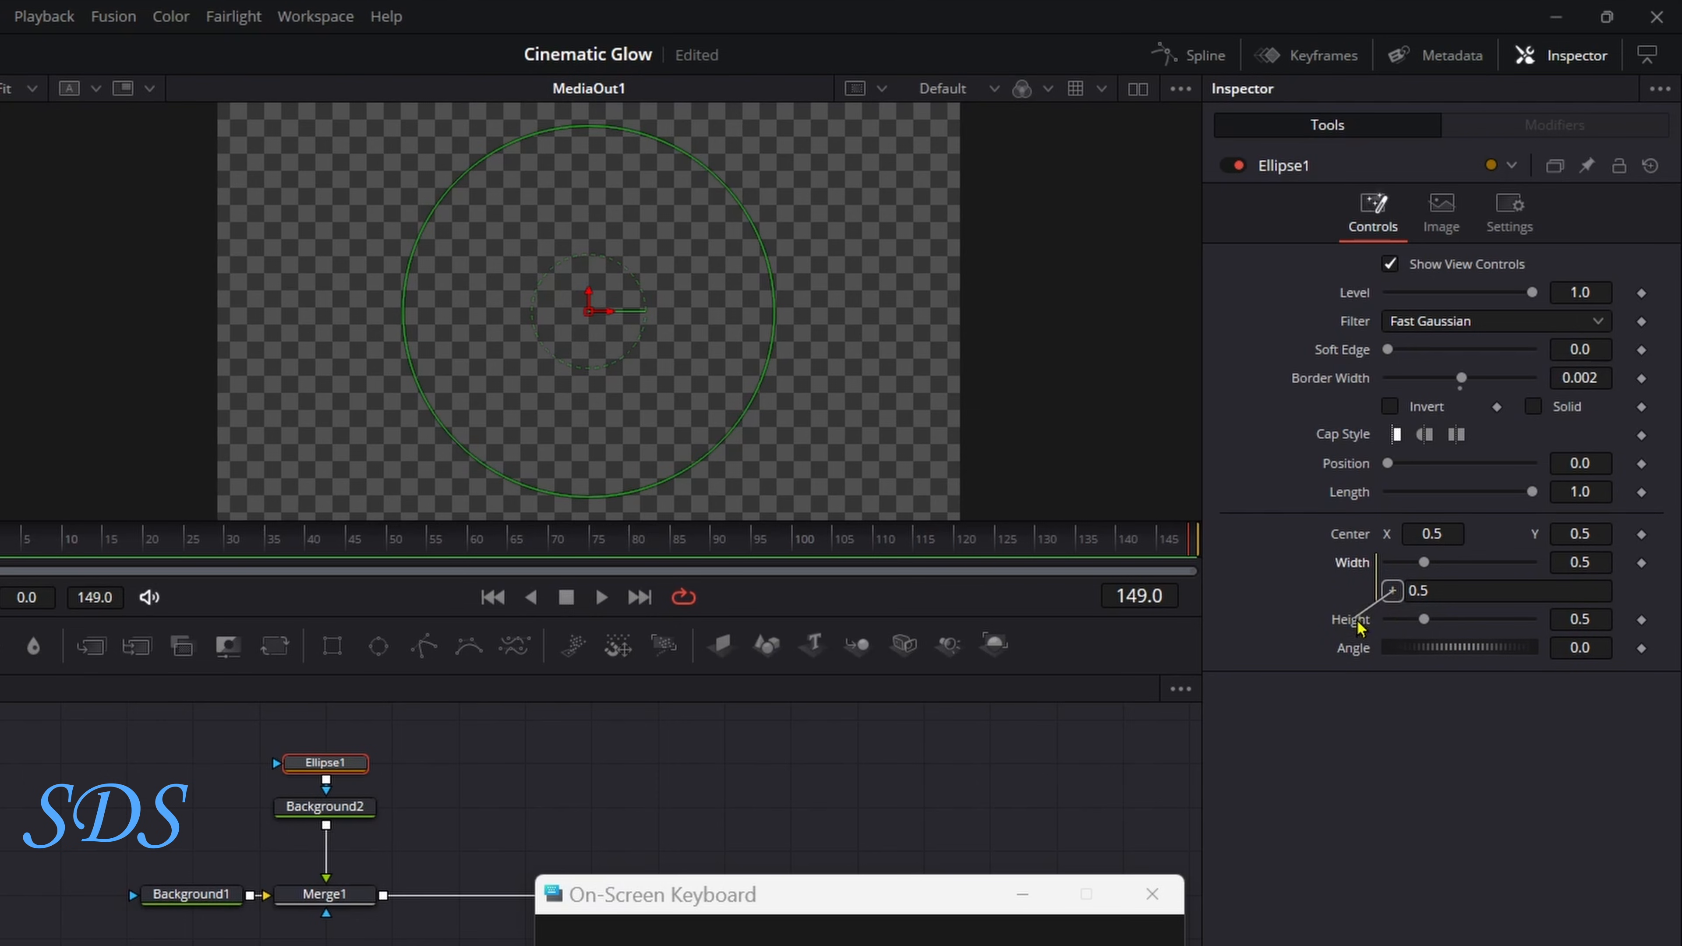
drag(1393, 590, 1589, 619)
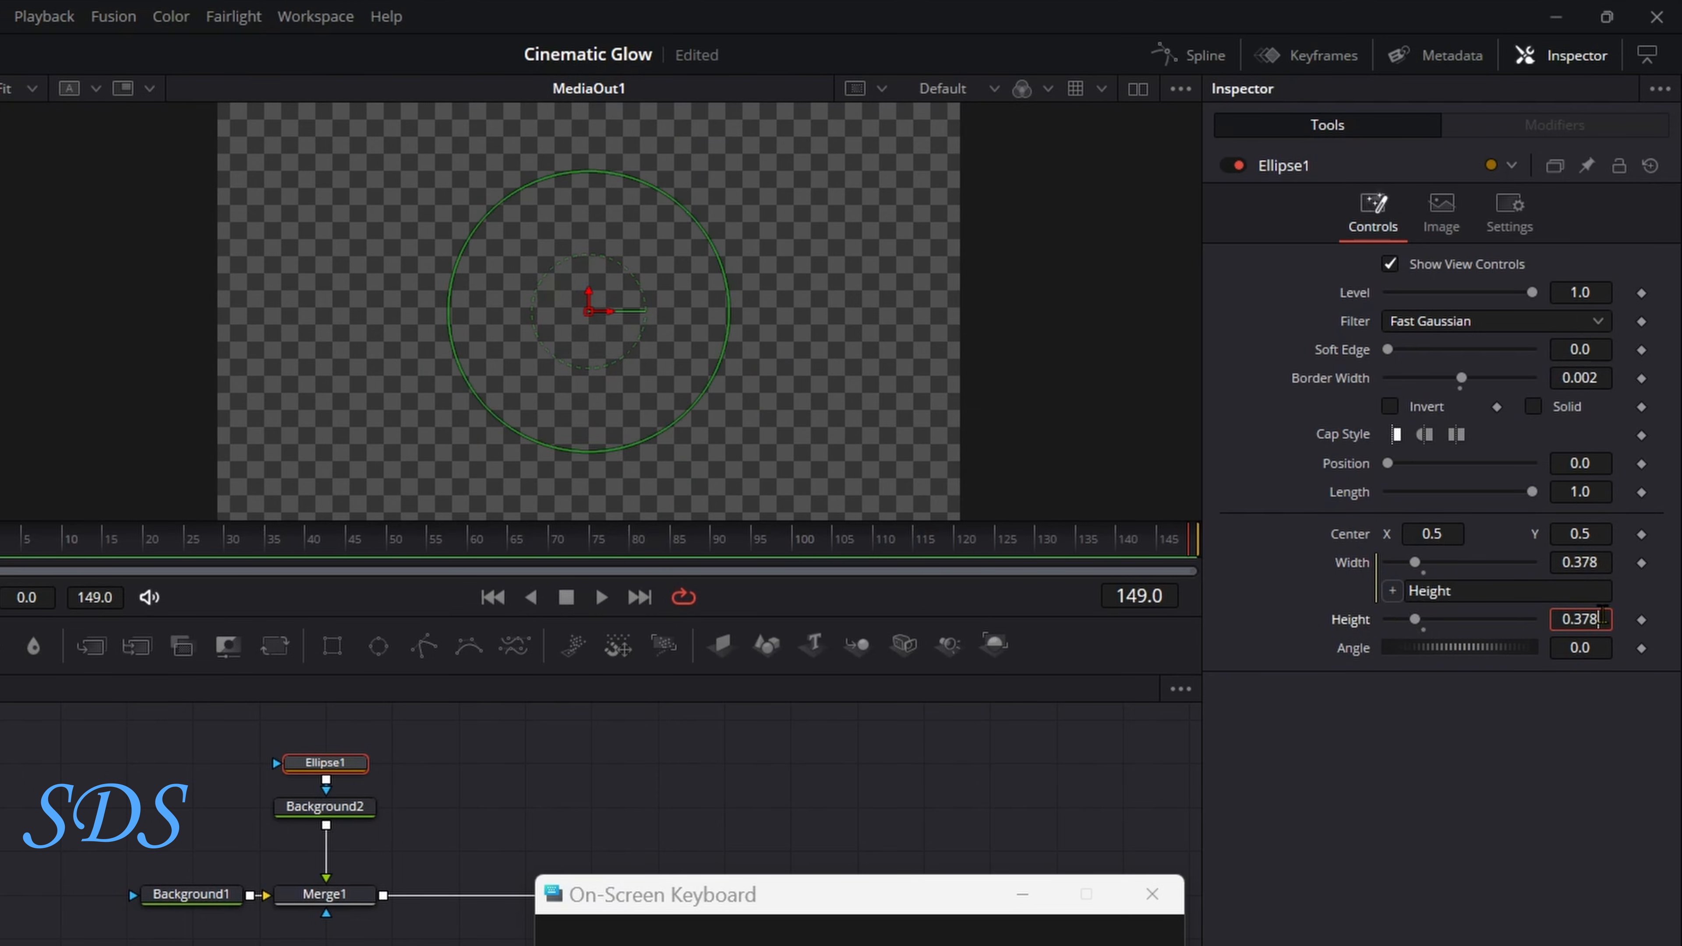
key(BackSpace)
key(BackSpace)
key(BackSpace)
key(Tab)
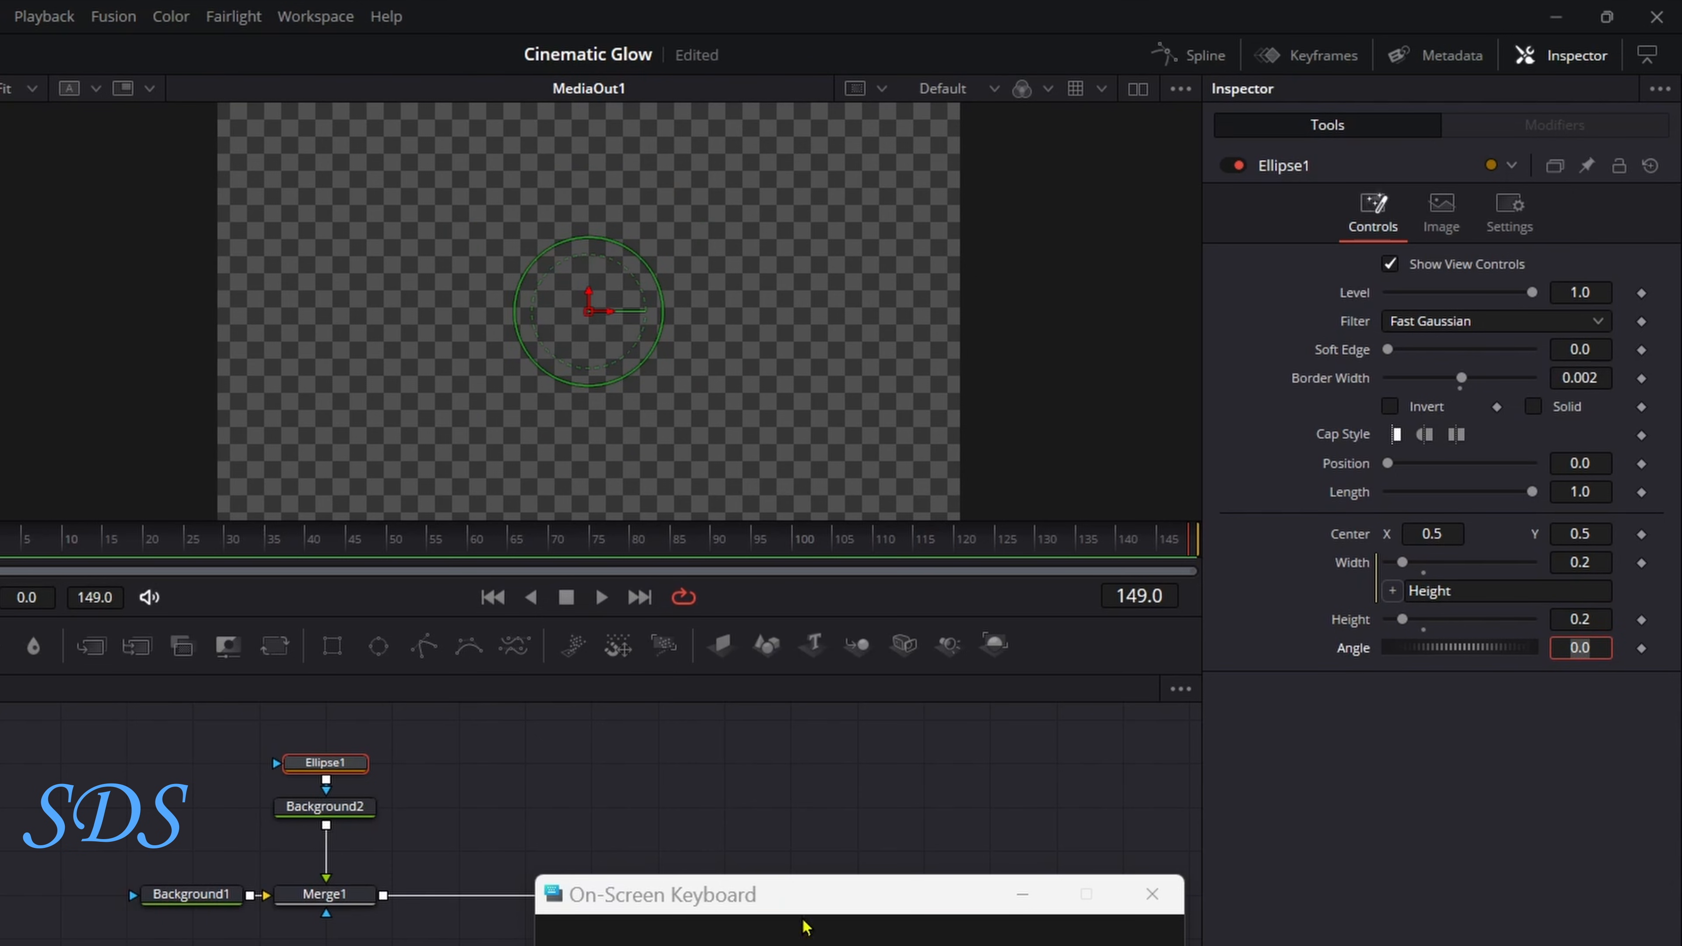
- Set the Red value of the circle's Background node to 1.0 and enlarge the viewer area
drag(801, 901, 893, 902)
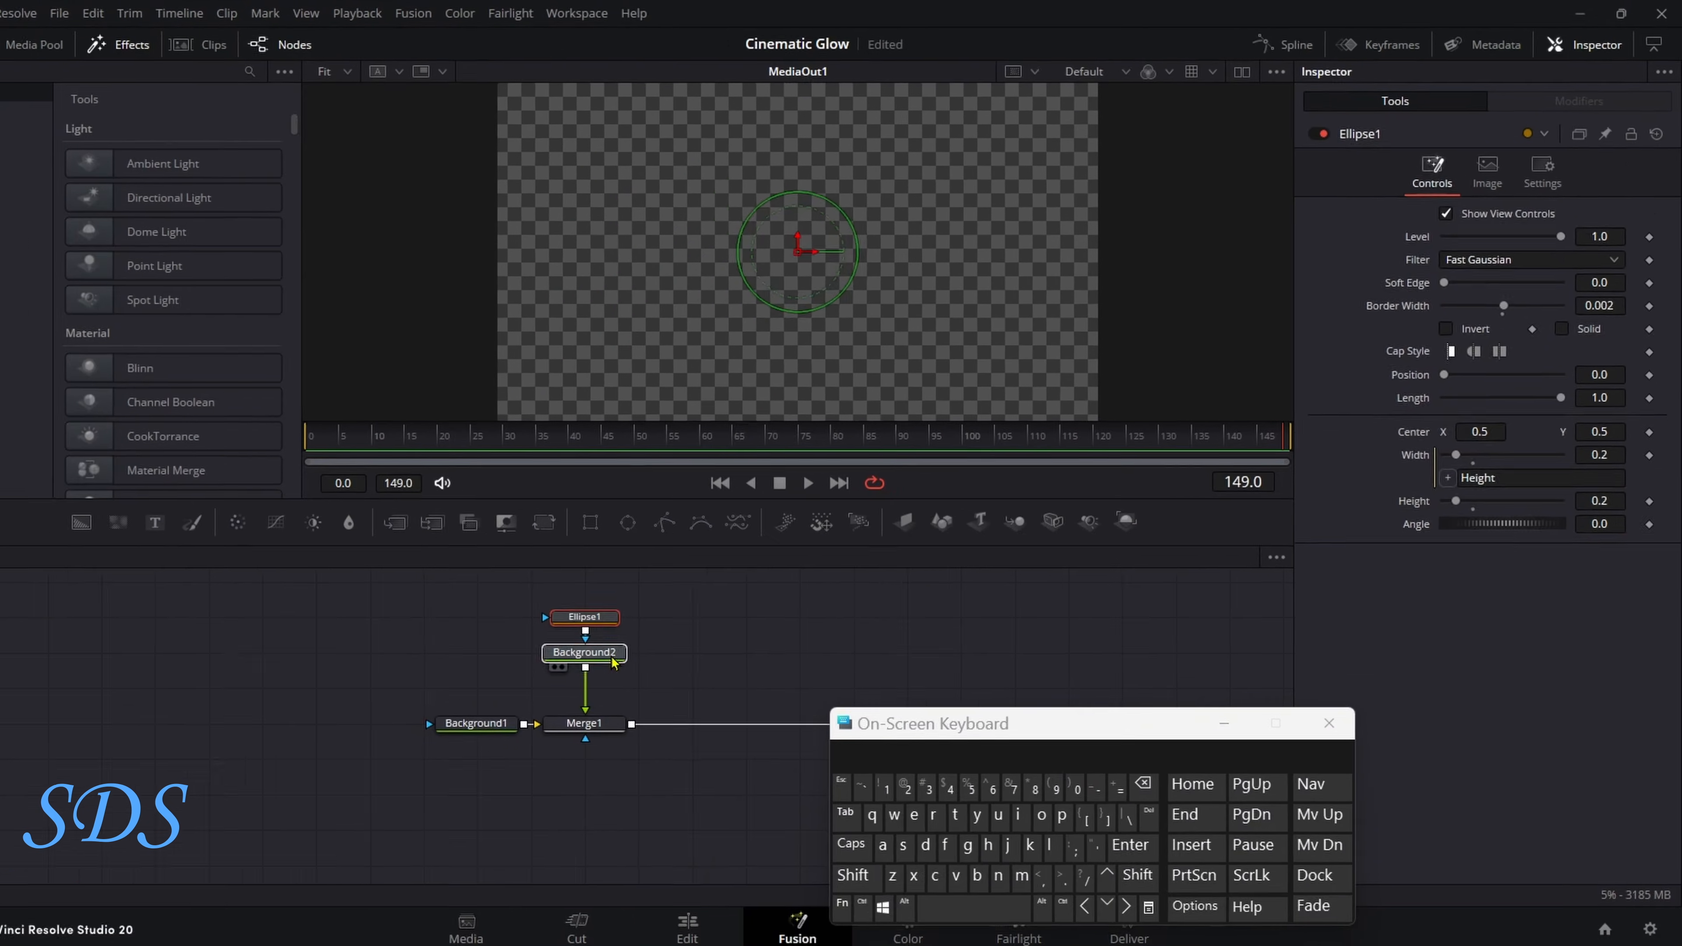
click(612, 658)
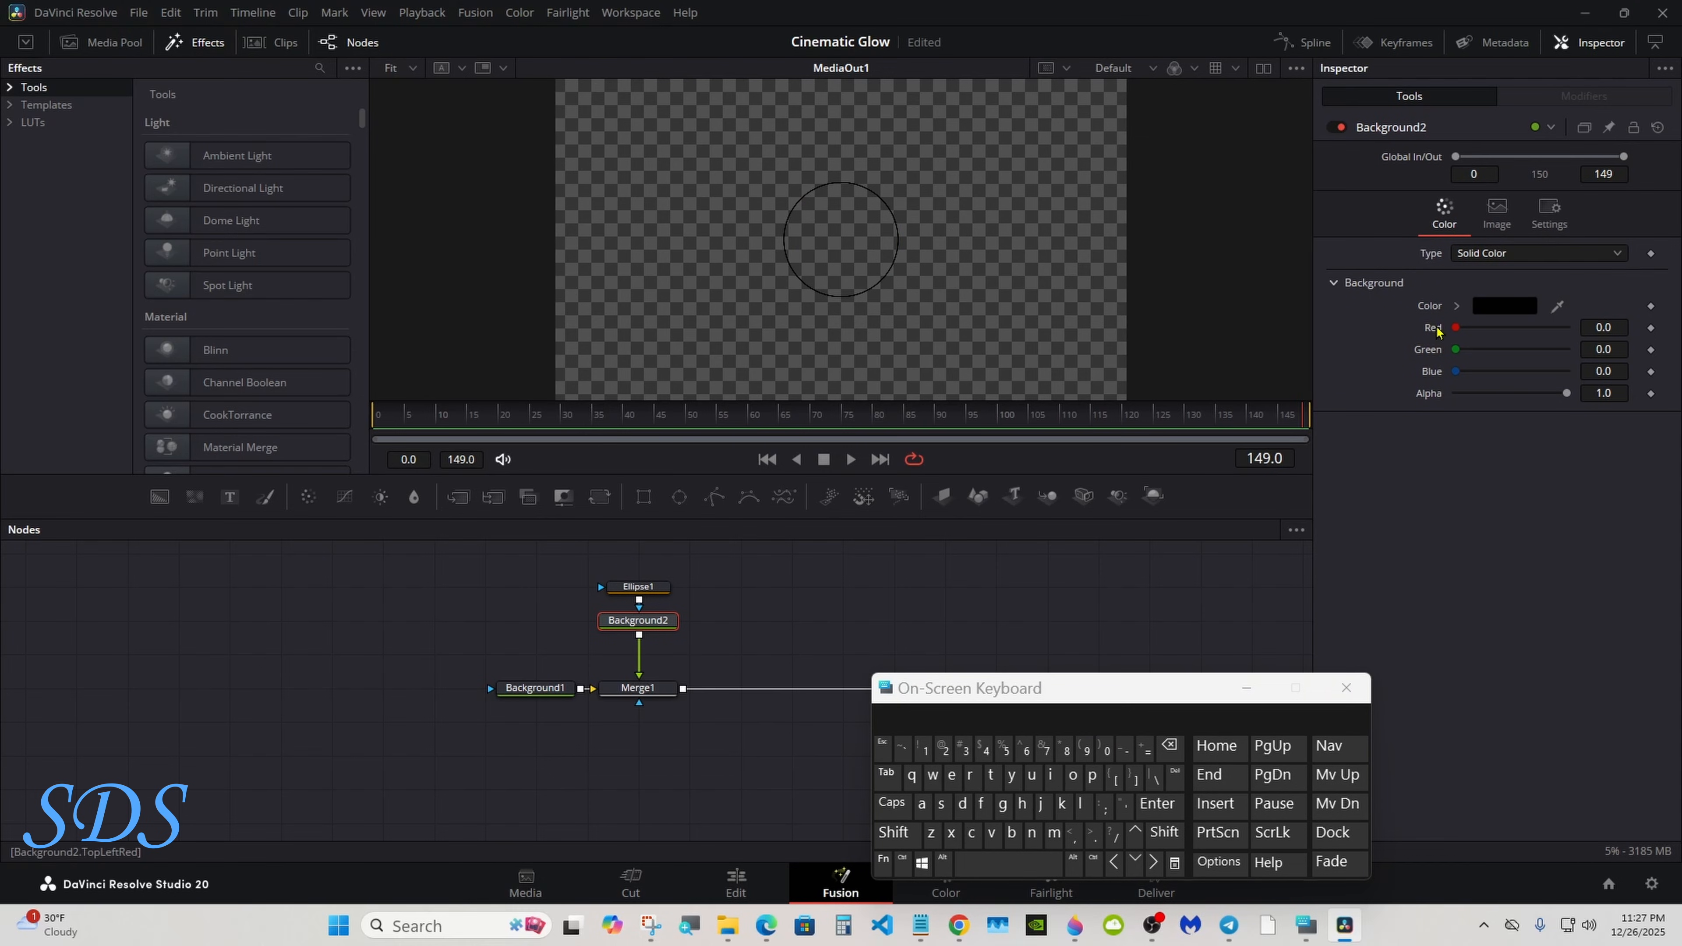
drag(1455, 327, 1567, 330)
drag(946, 519, 946, 568)
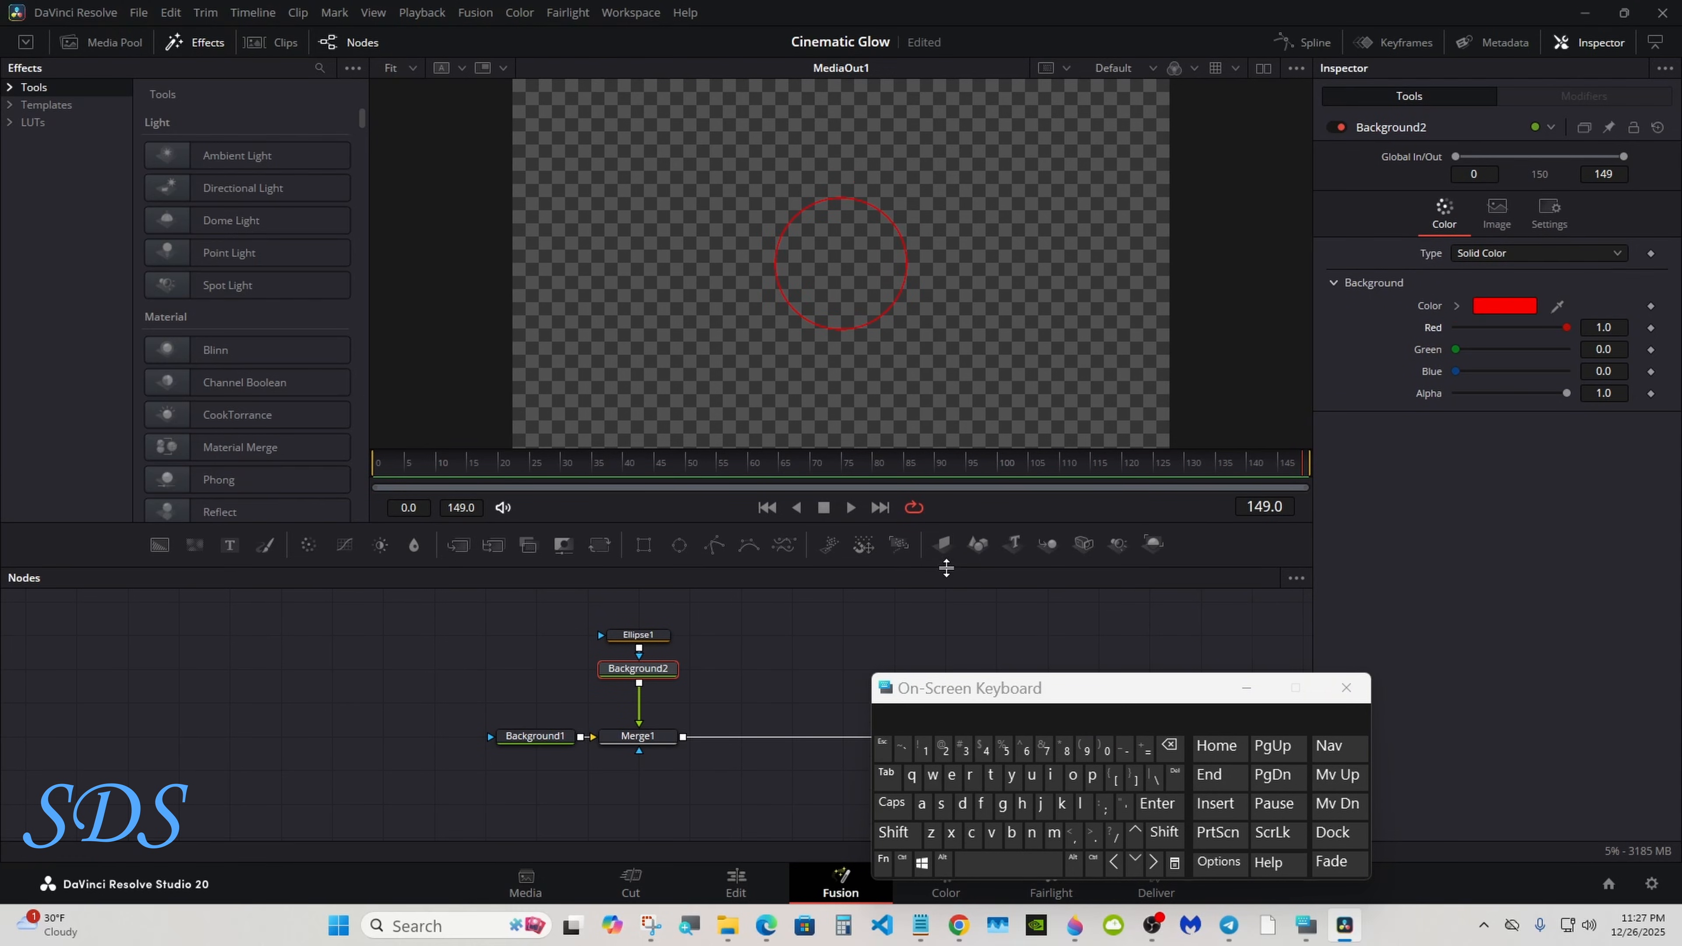
- Keyframe the ellipse's Length from 0.0 at frame 0 to 1.0 at frame 15
click(375, 467)
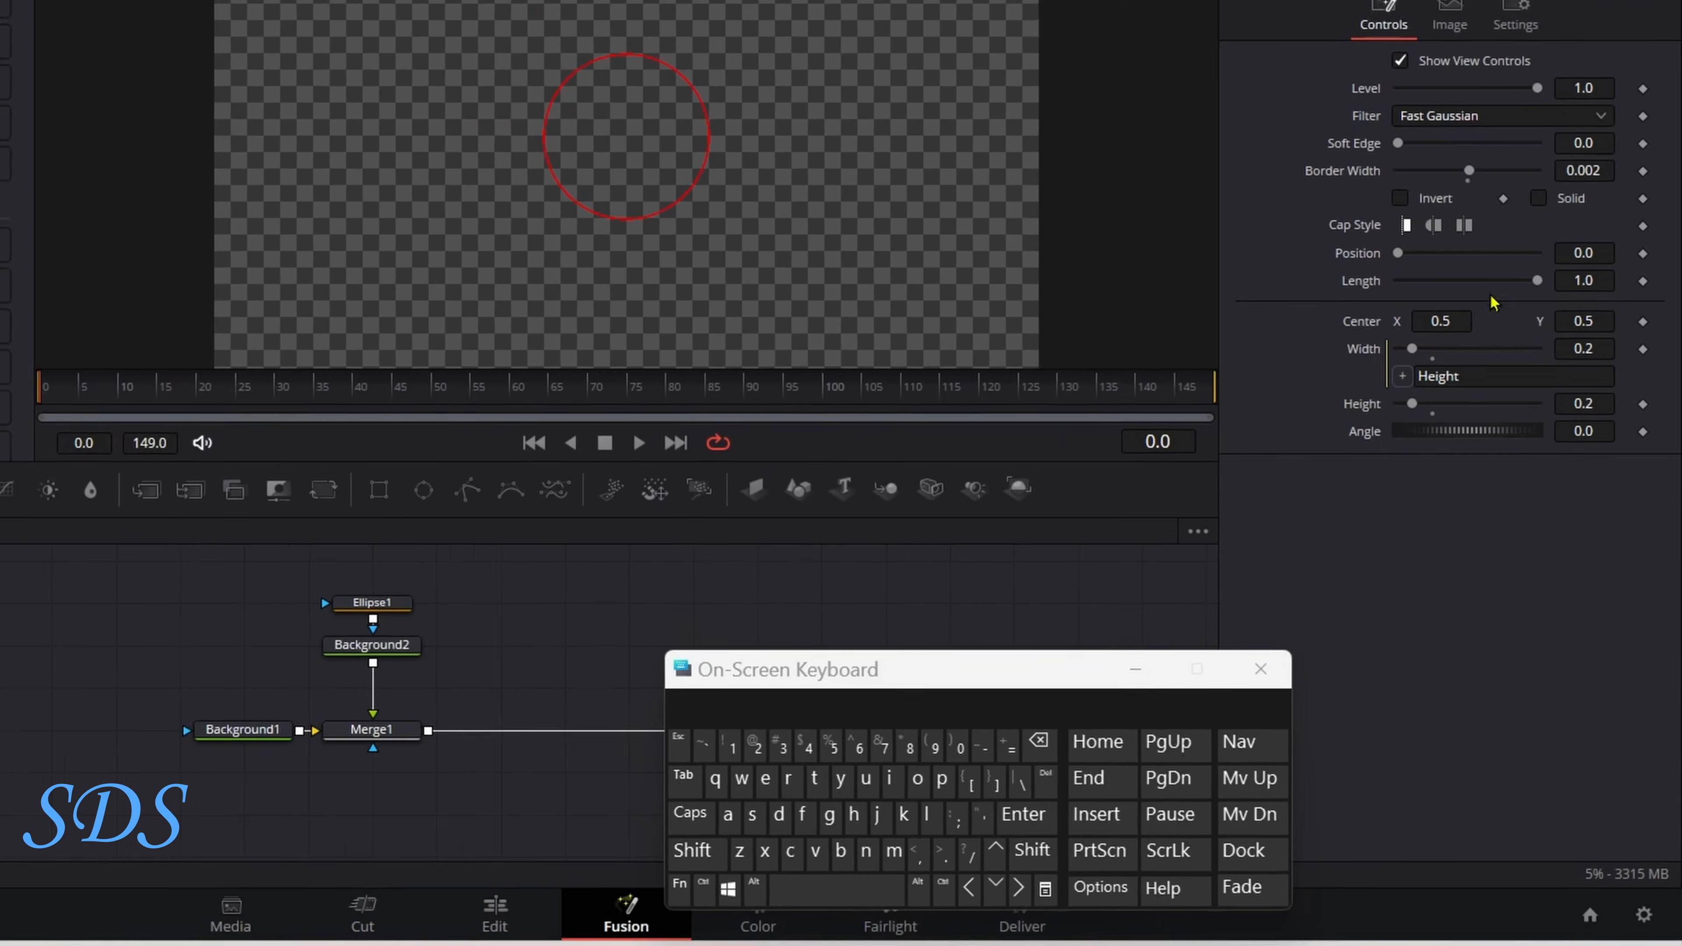
drag(1566, 379, 1437, 385)
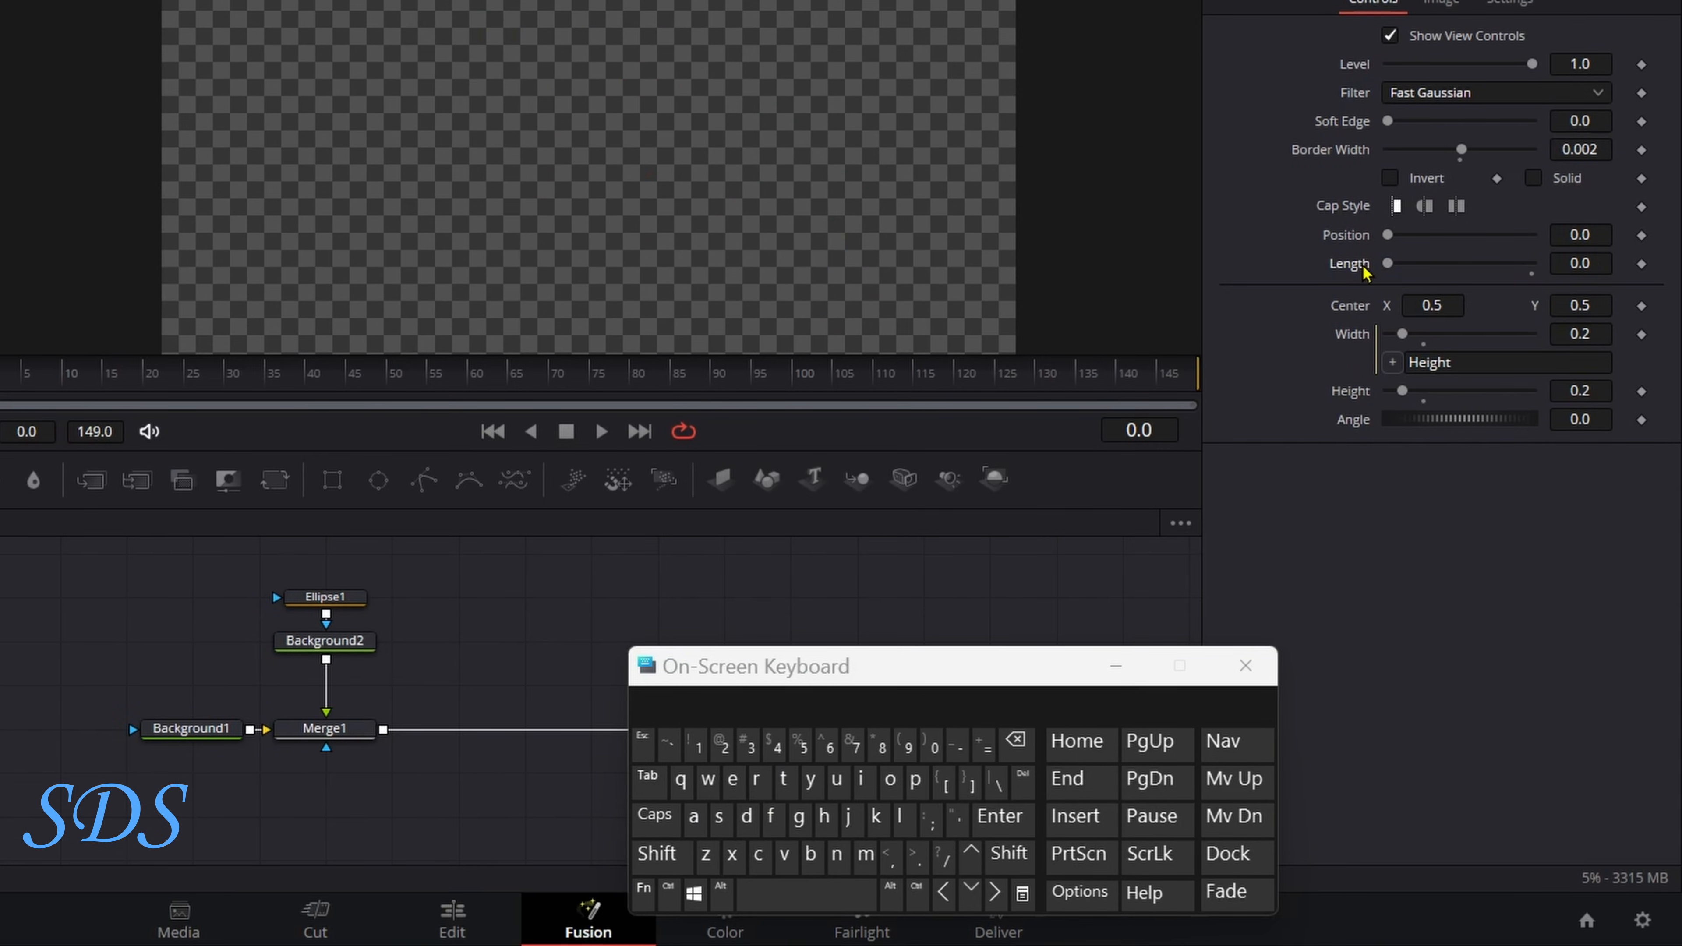
click(1640, 263)
drag(30, 379, 113, 384)
drag(1388, 265, 1550, 269)
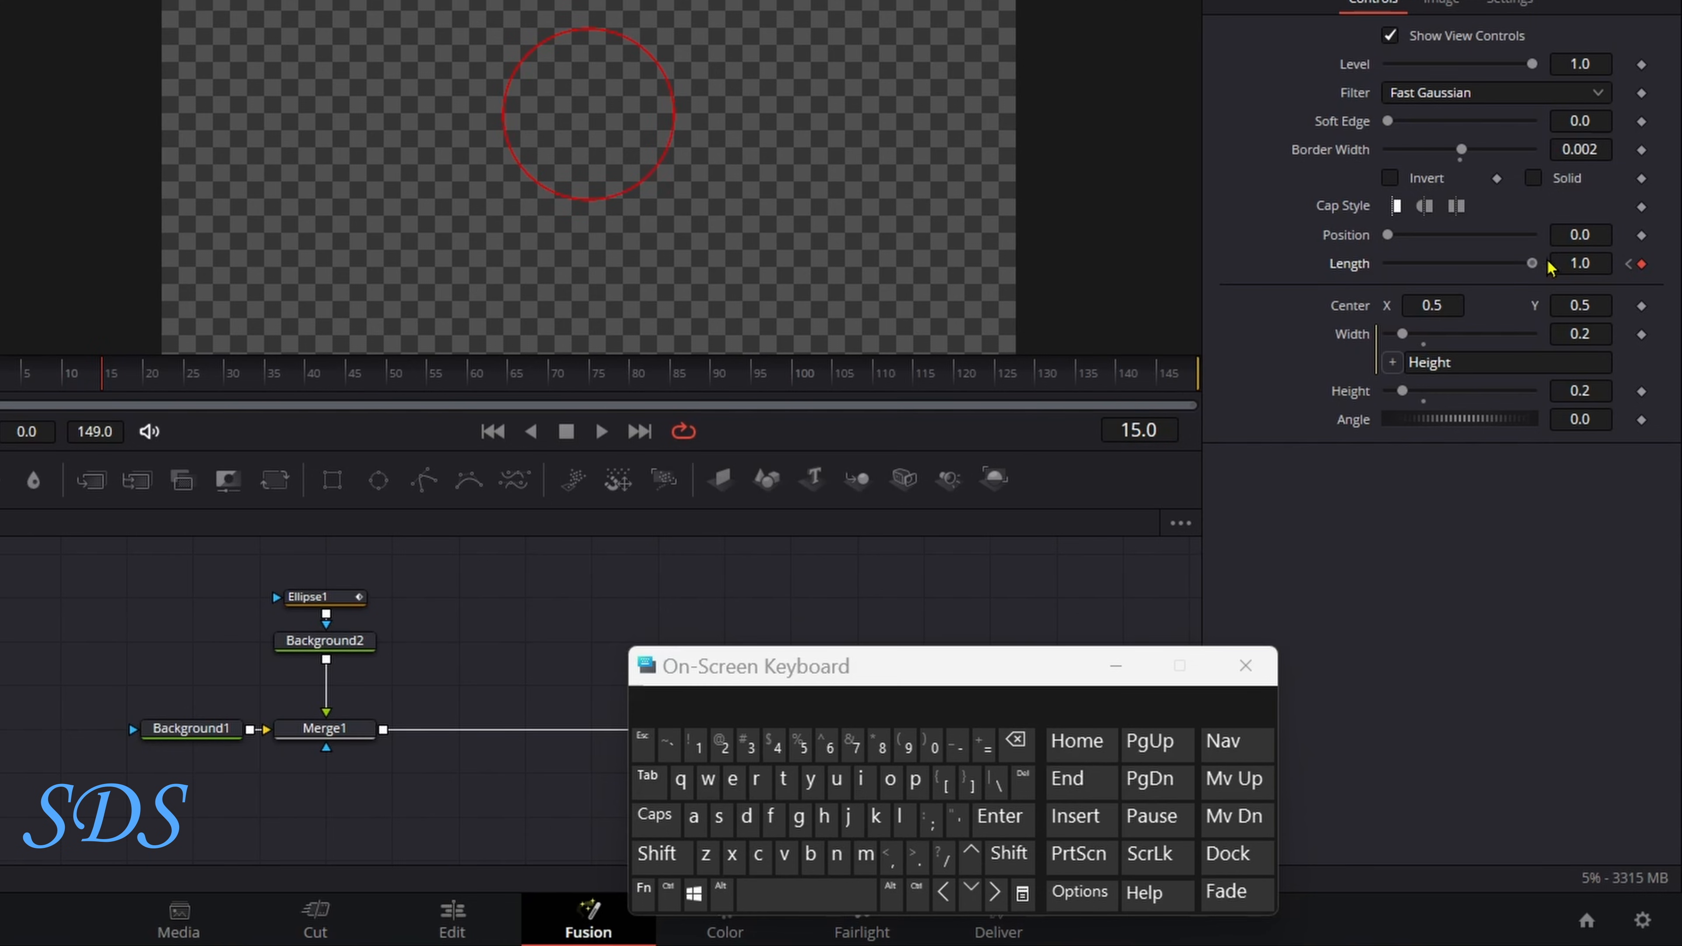
drag(754, 648, 1021, 623)
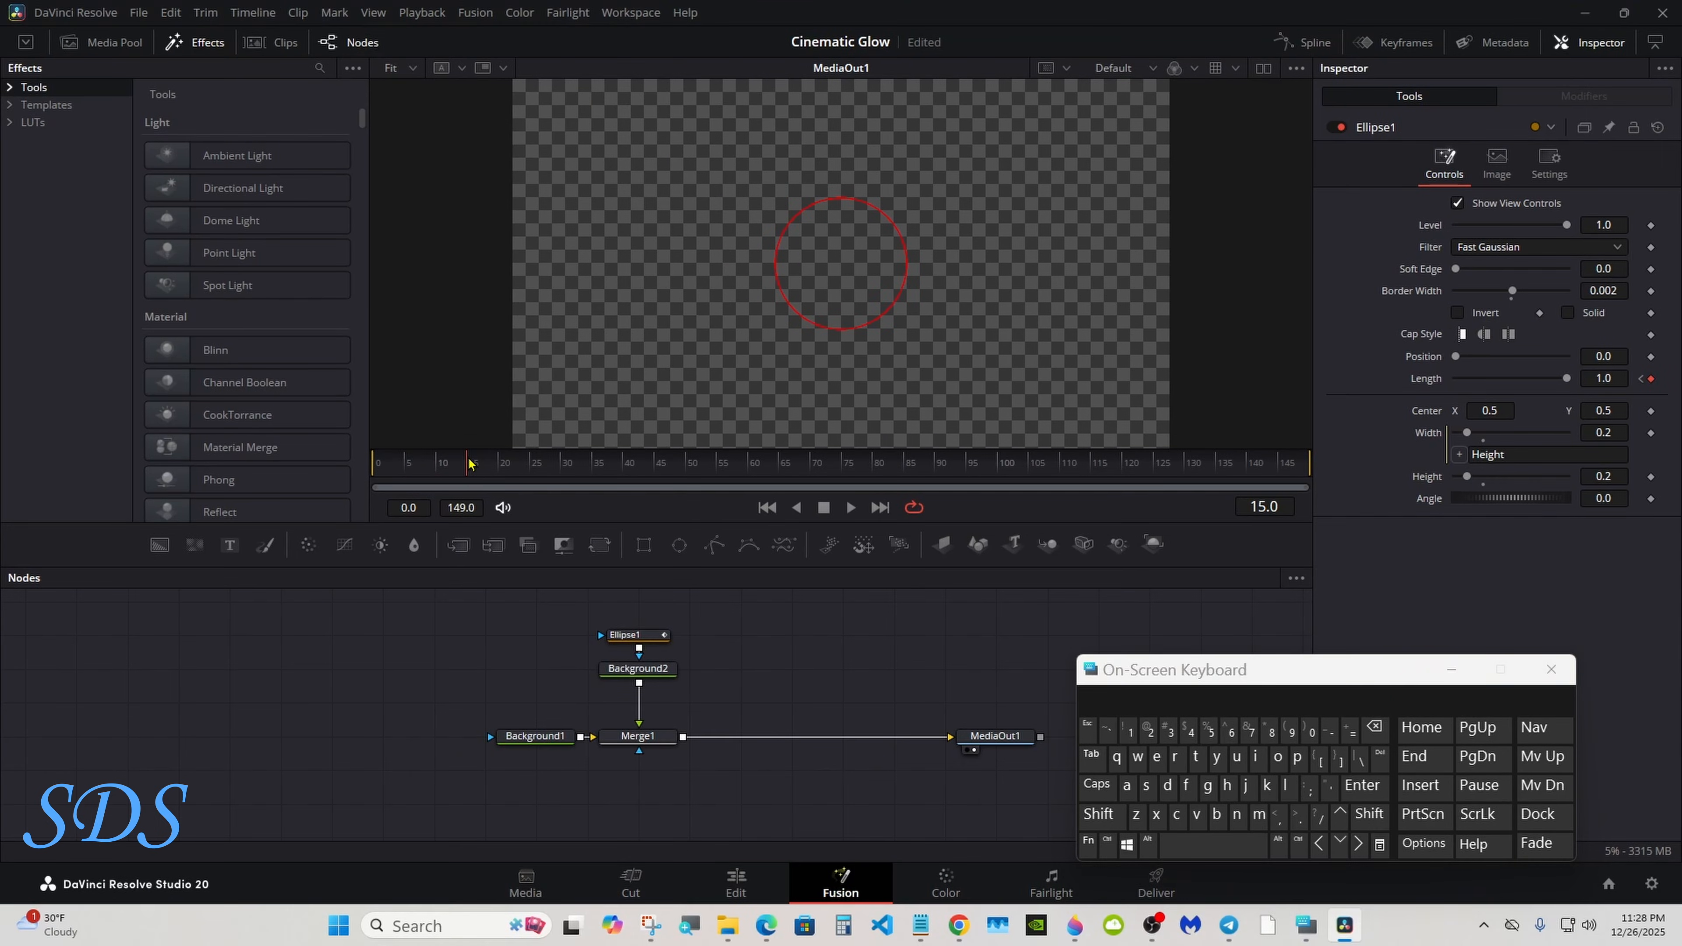
- Add a Polygon mask to the ellipse and draw an open callout line, diagonal from the circle's upper-right edge, then horizontal to the right
click(712, 545)
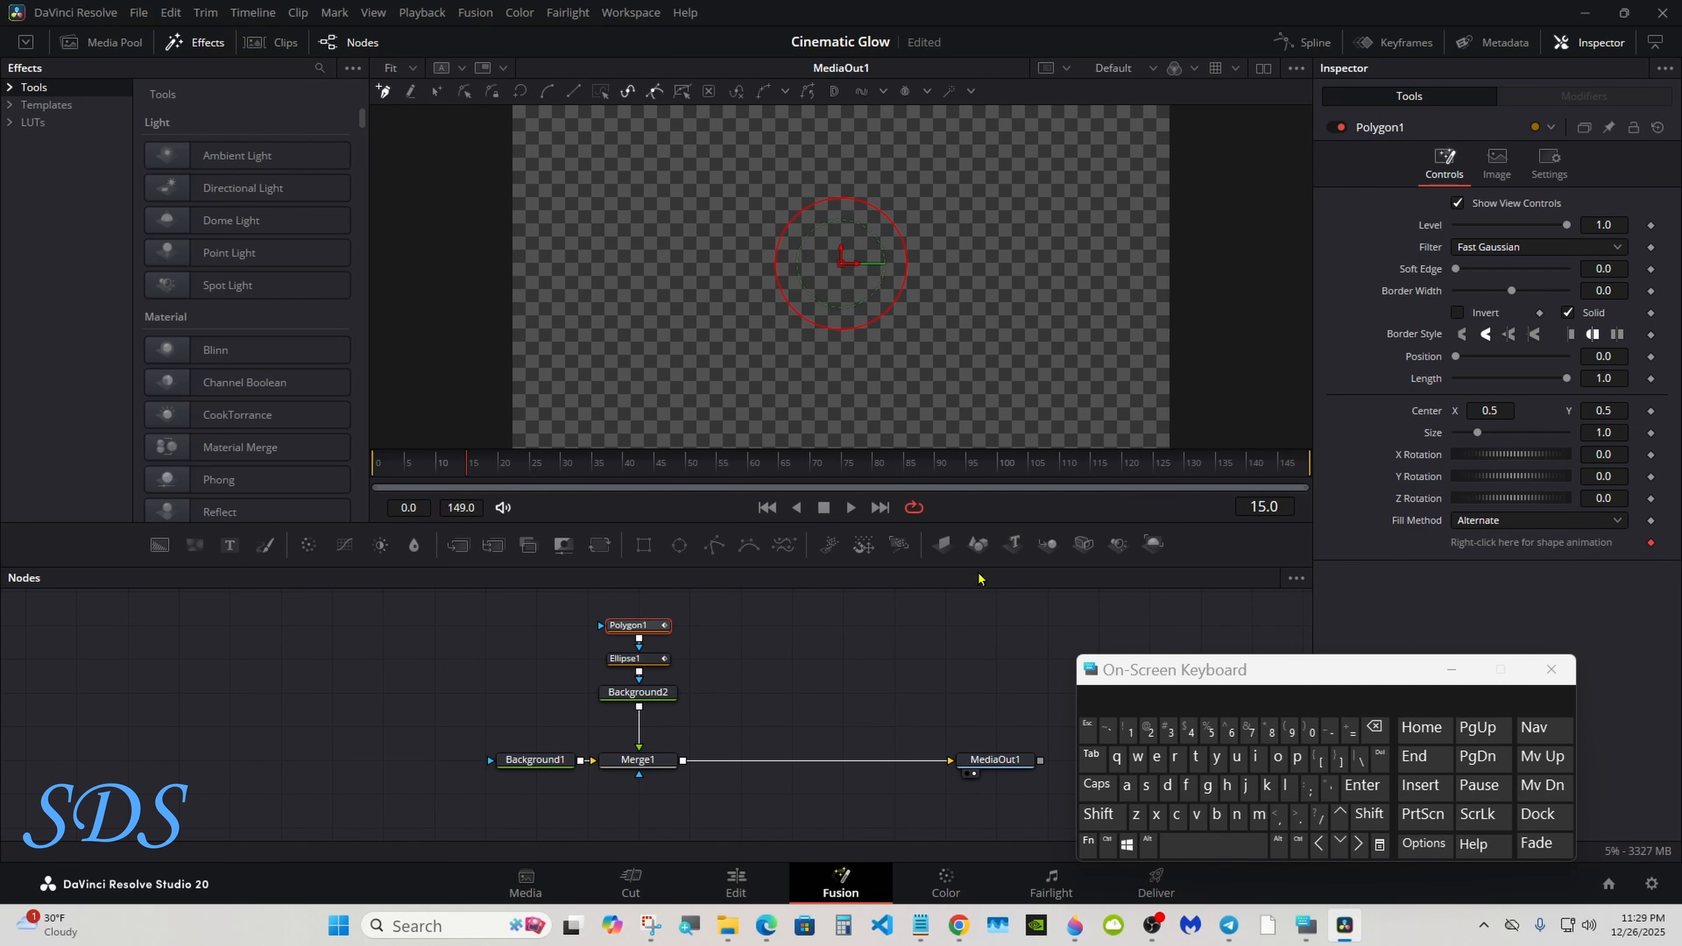
drag(979, 570, 980, 778)
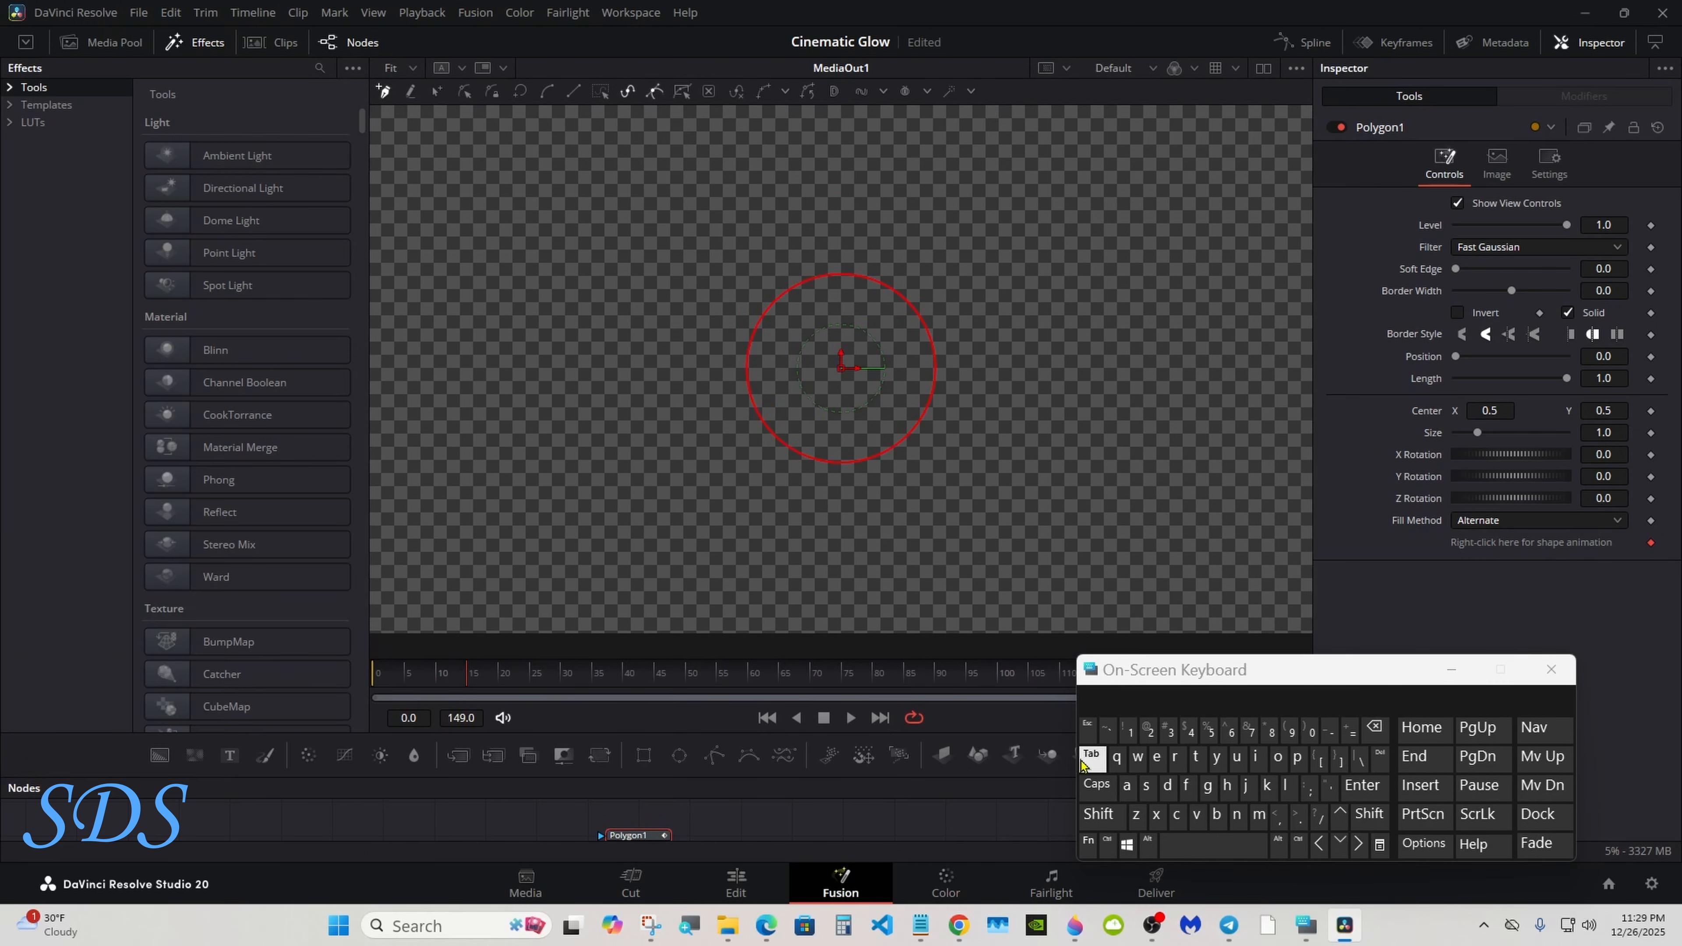
click(1099, 816)
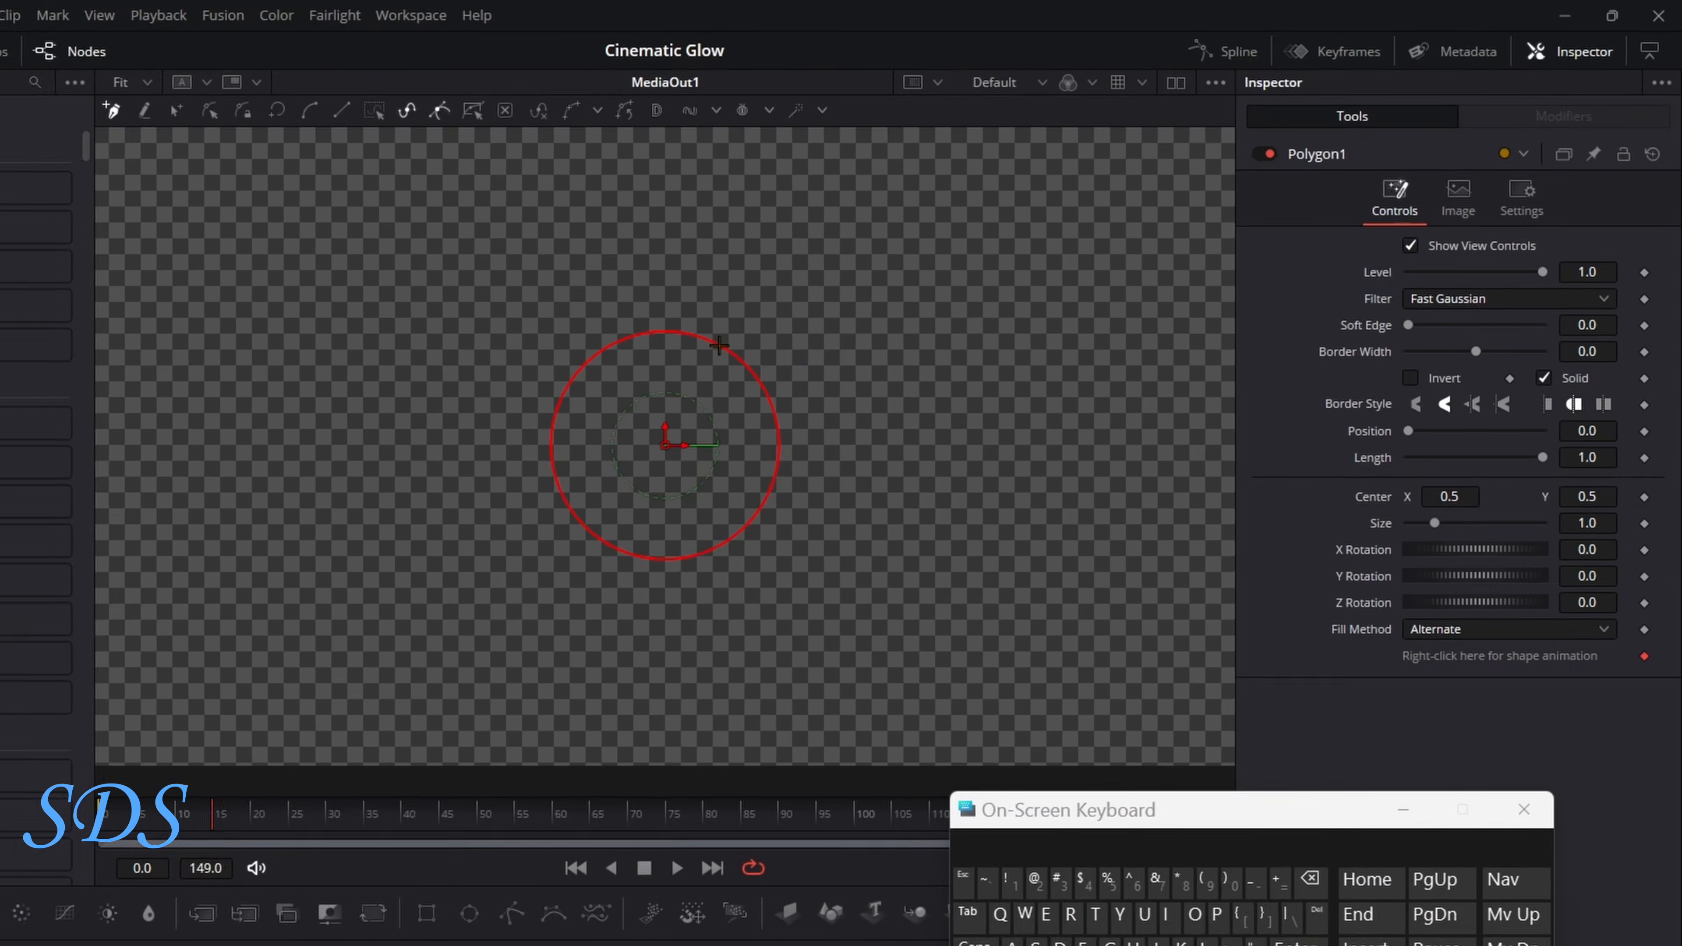
shift+click(886, 286)
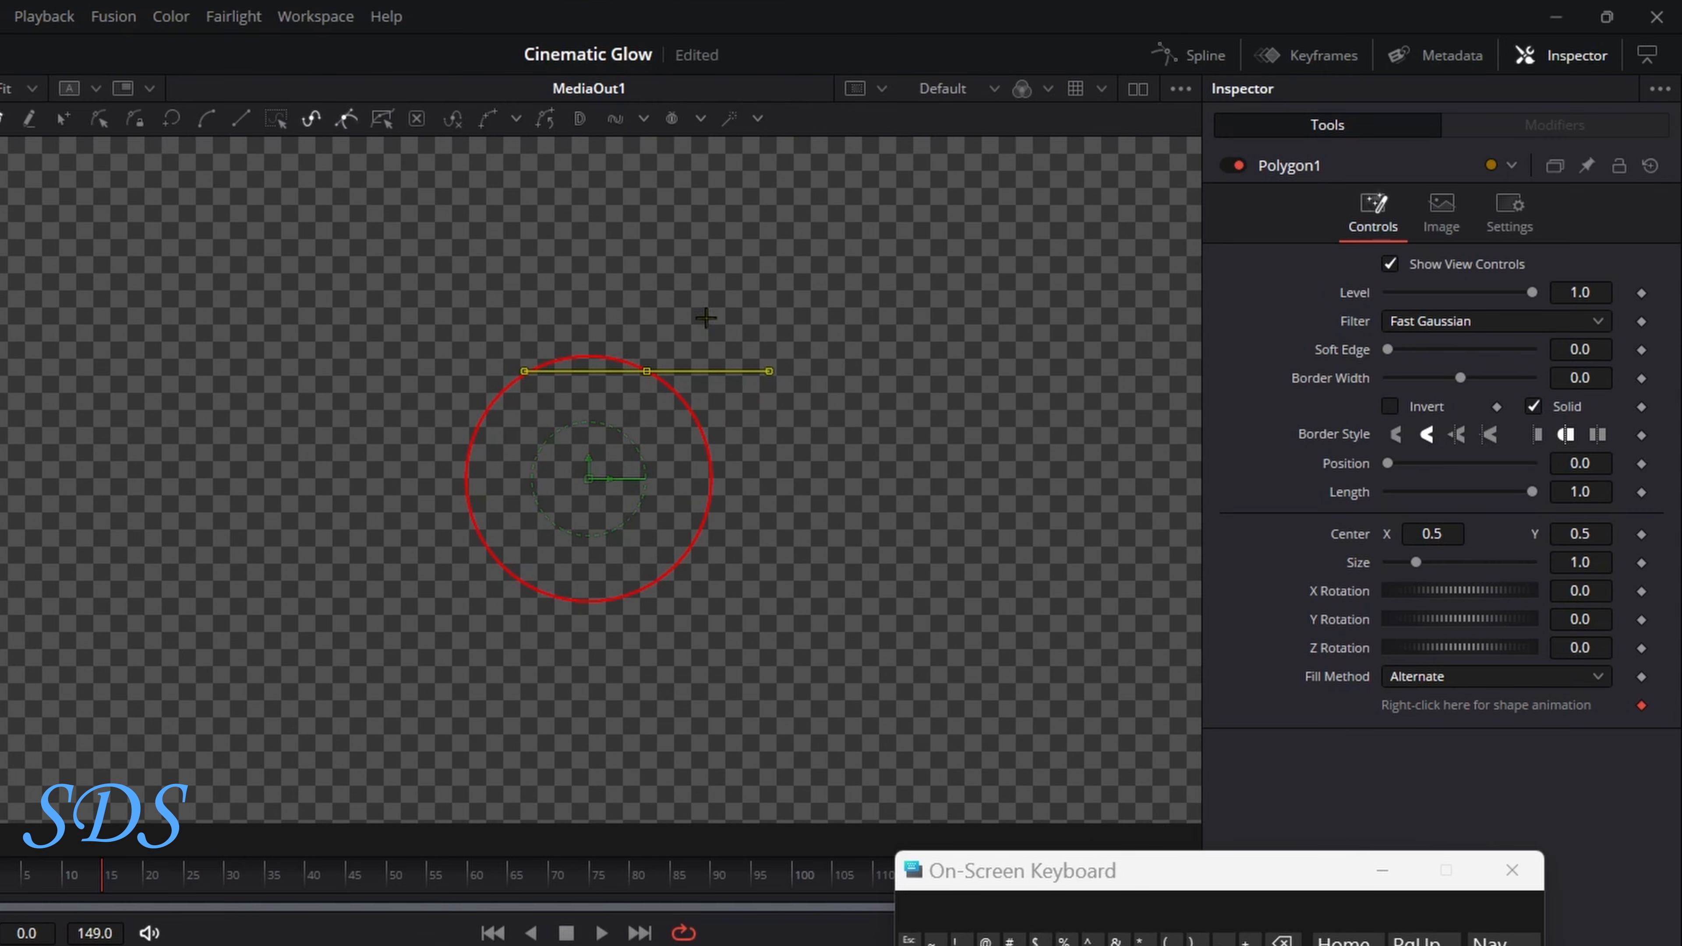
shift+click(929, 242)
shift+click(1000, 310)
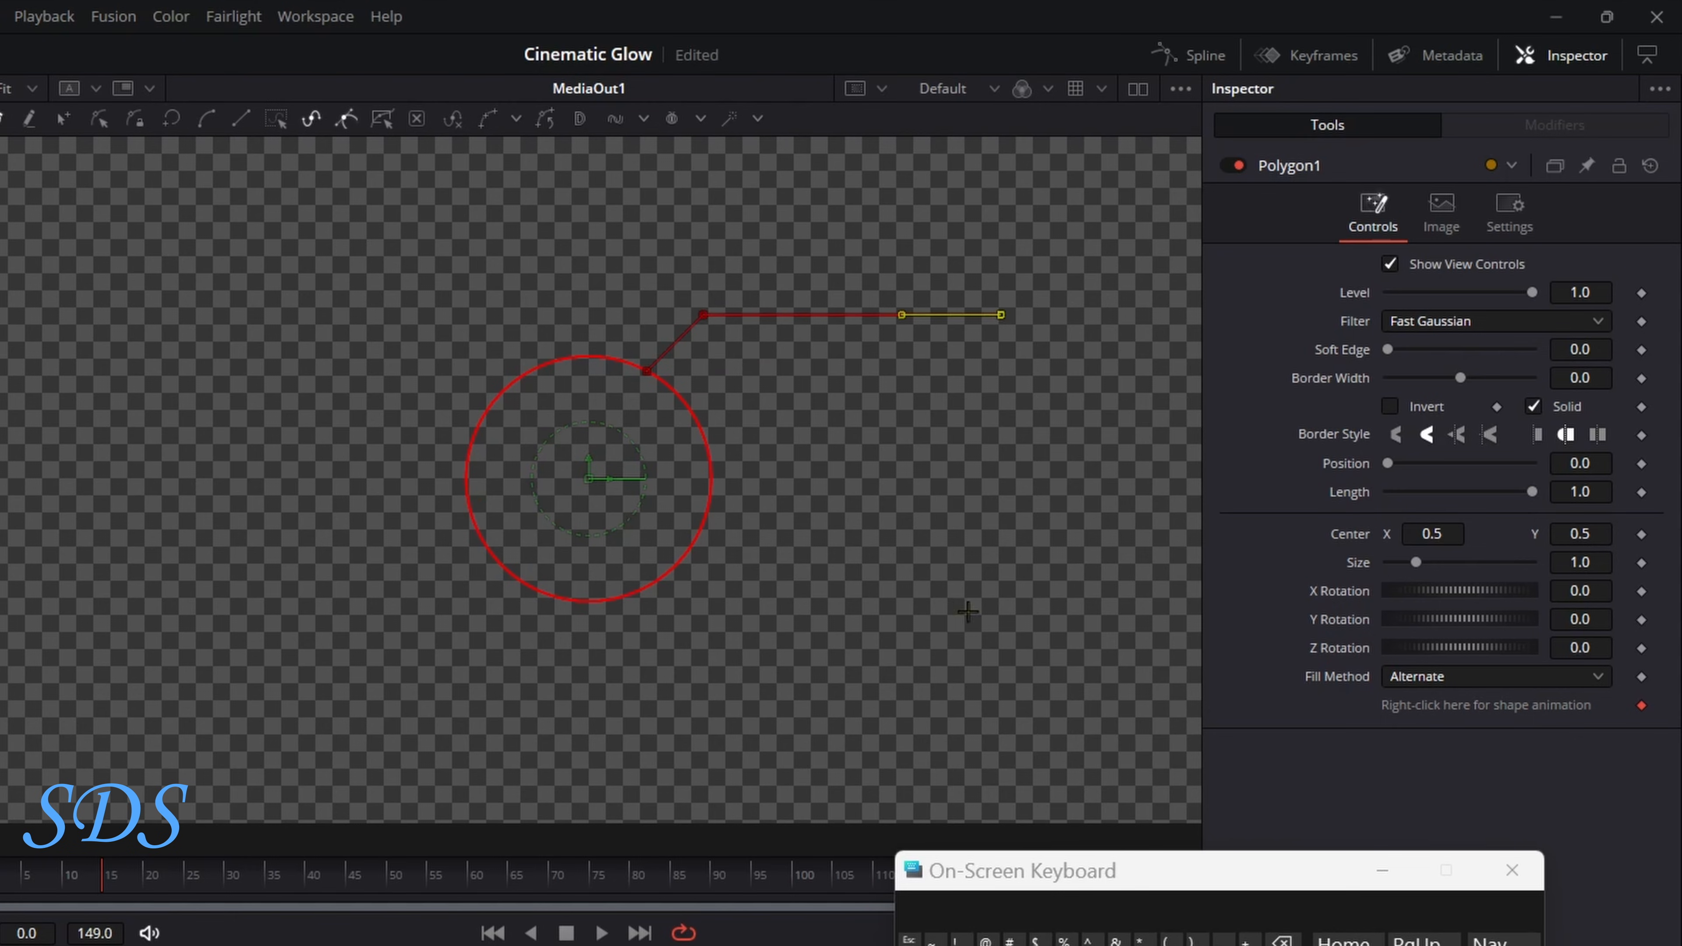
- Give the callout polygon a flat cap and a 0.002 border width, and remove its shape animation keyframe
click(1538, 445)
click(1593, 376)
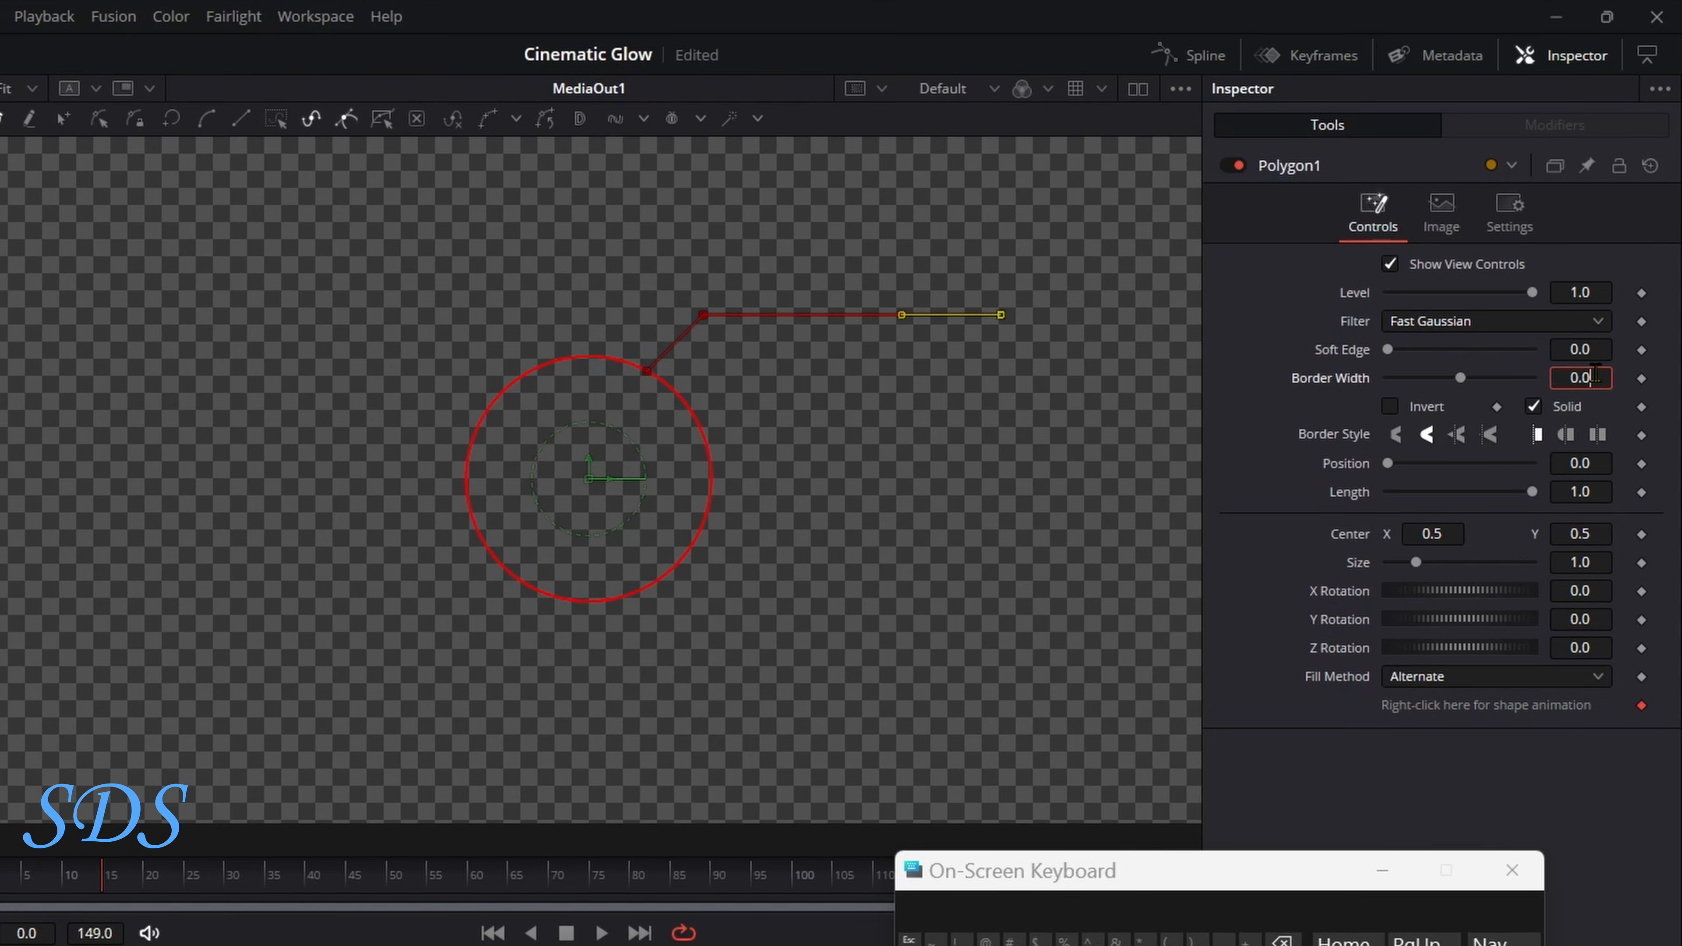
text(02)
key(Tab)
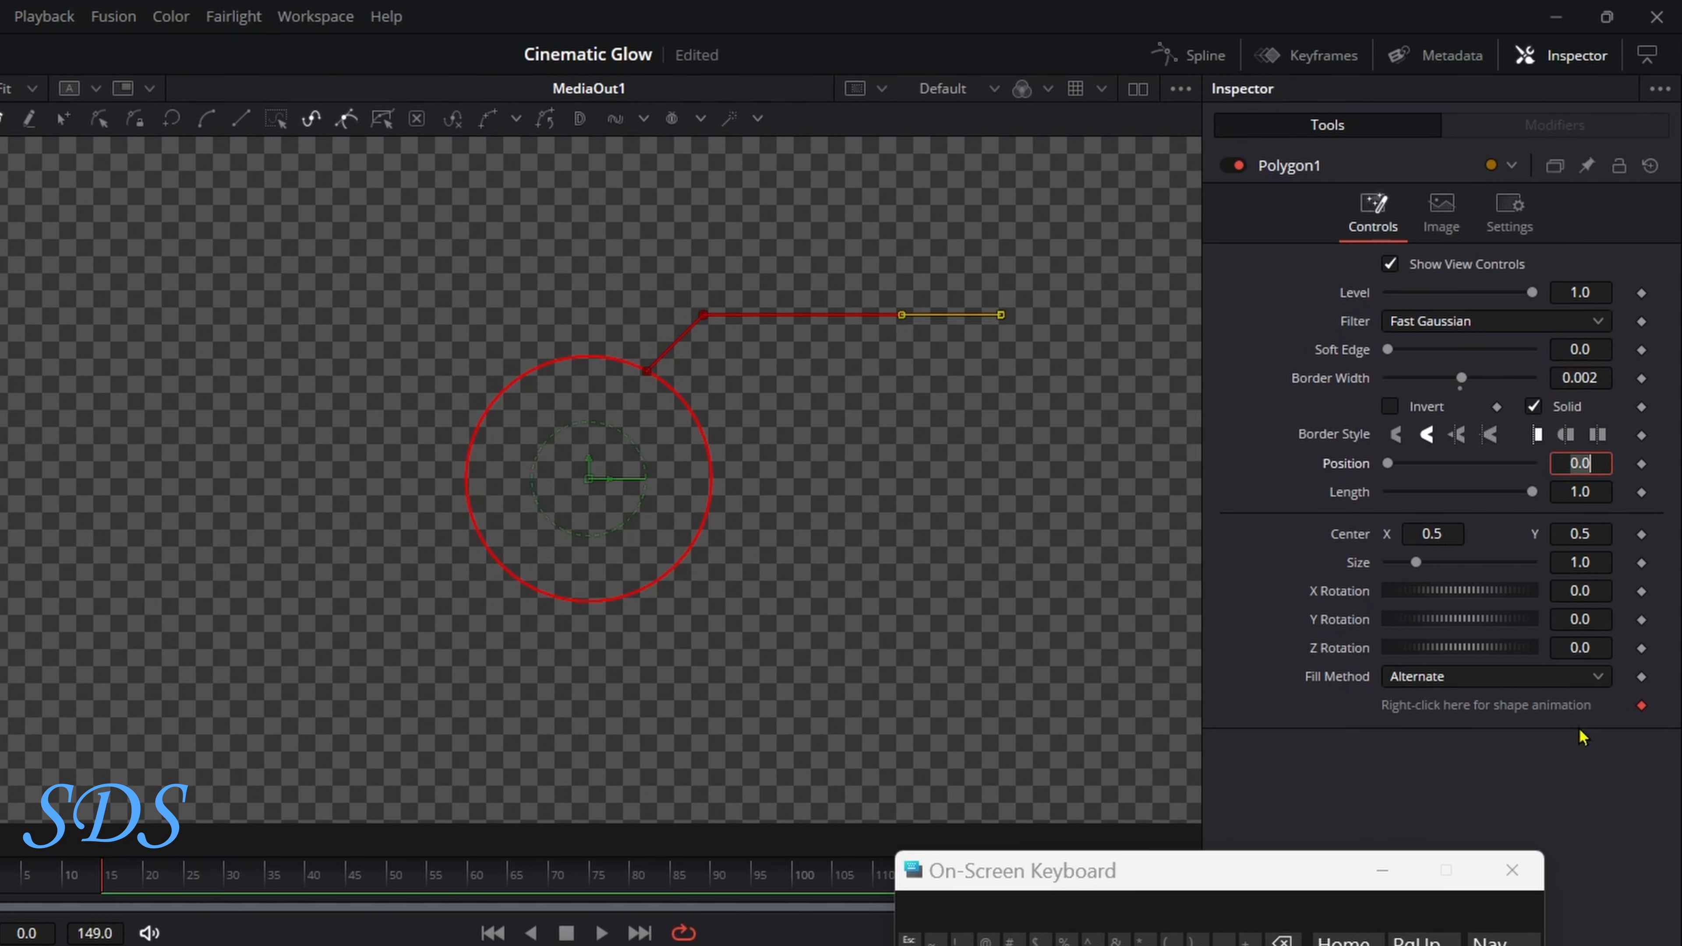
click(1642, 706)
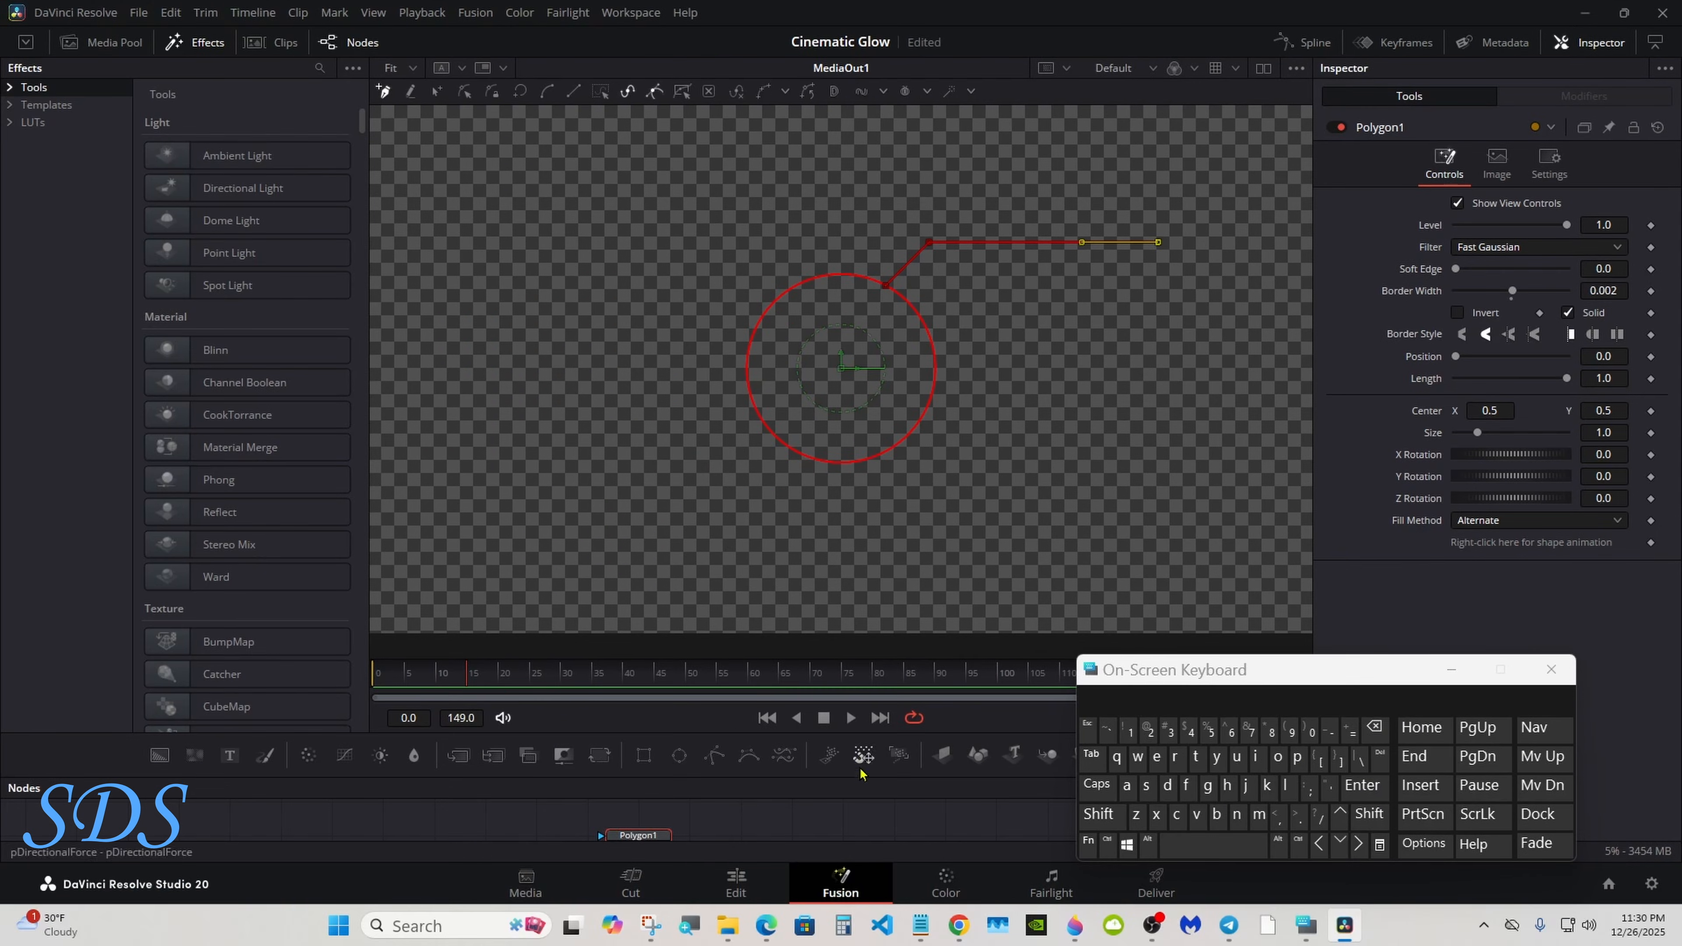
- Add a second Polygon mask above the callout line's polygon and connect its output to that polygon
drag(835, 797, 827, 666)
click(771, 716)
drag(577, 700, 649, 807)
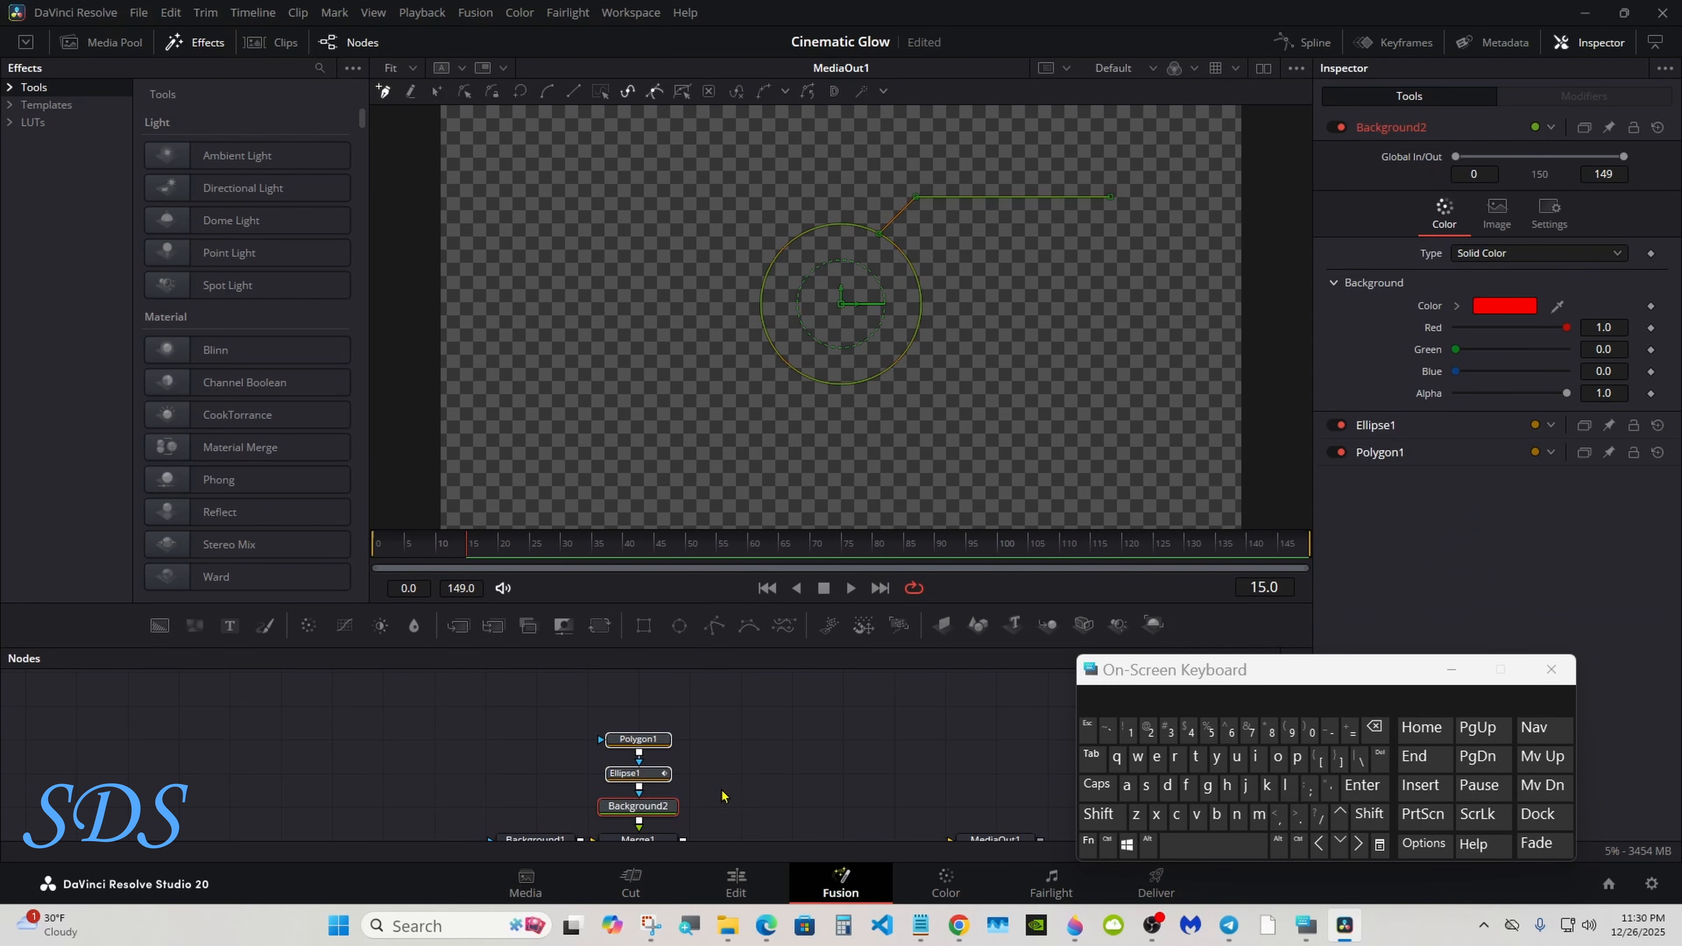
click(724, 796)
click(716, 627)
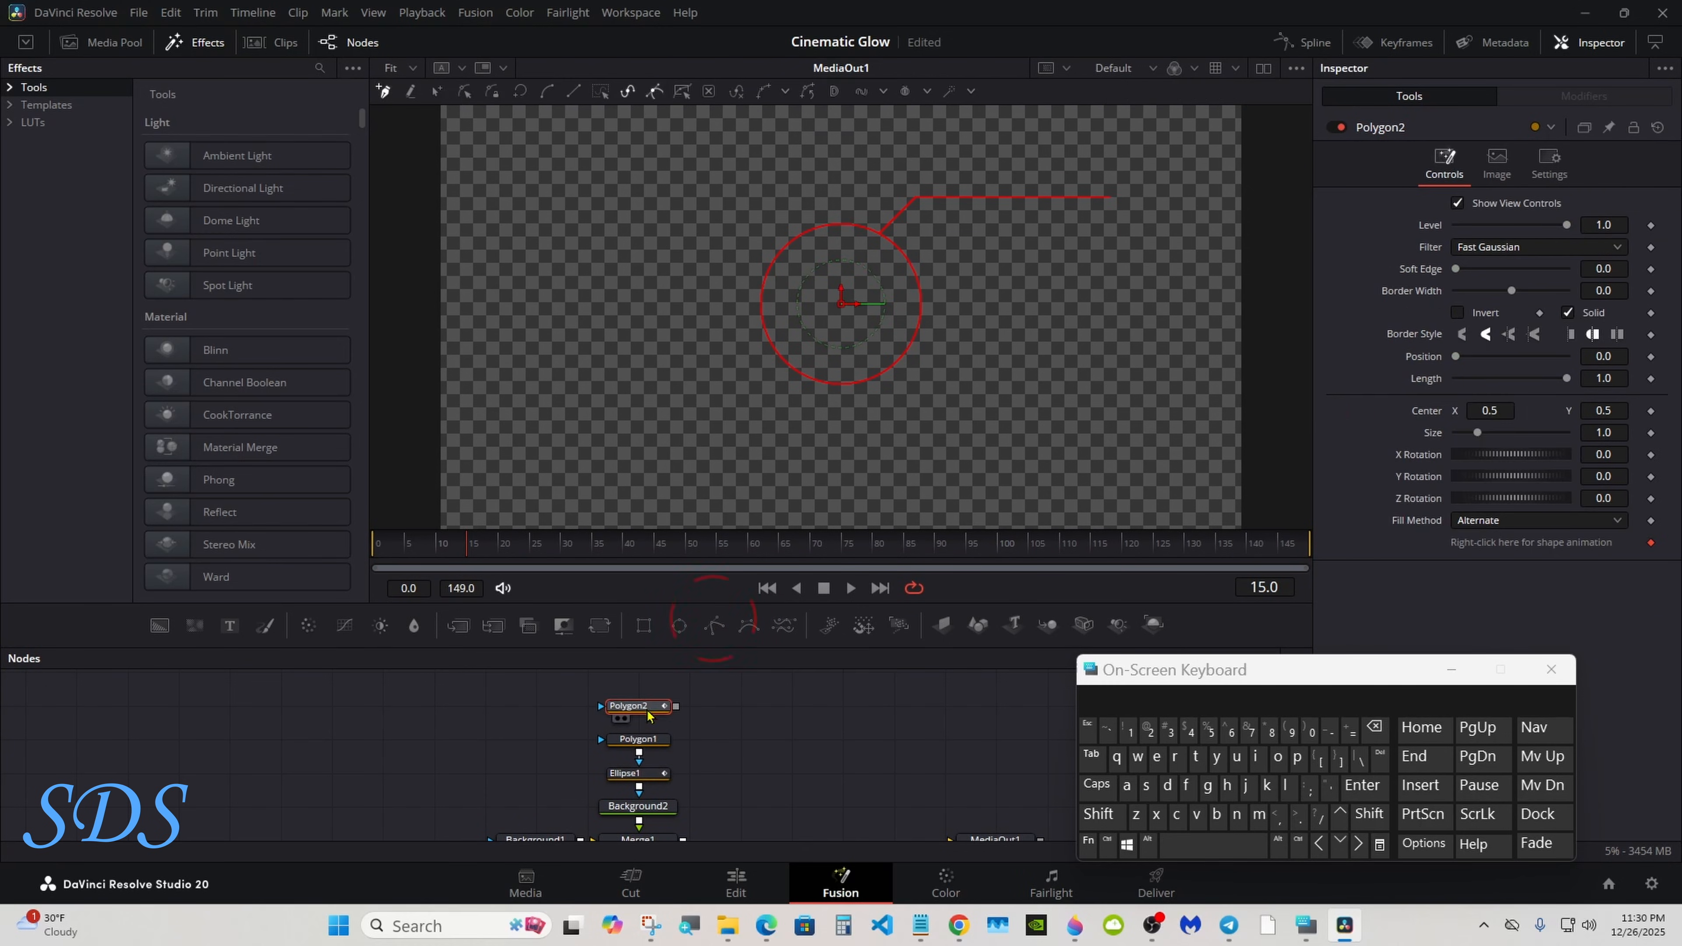
click(639, 741)
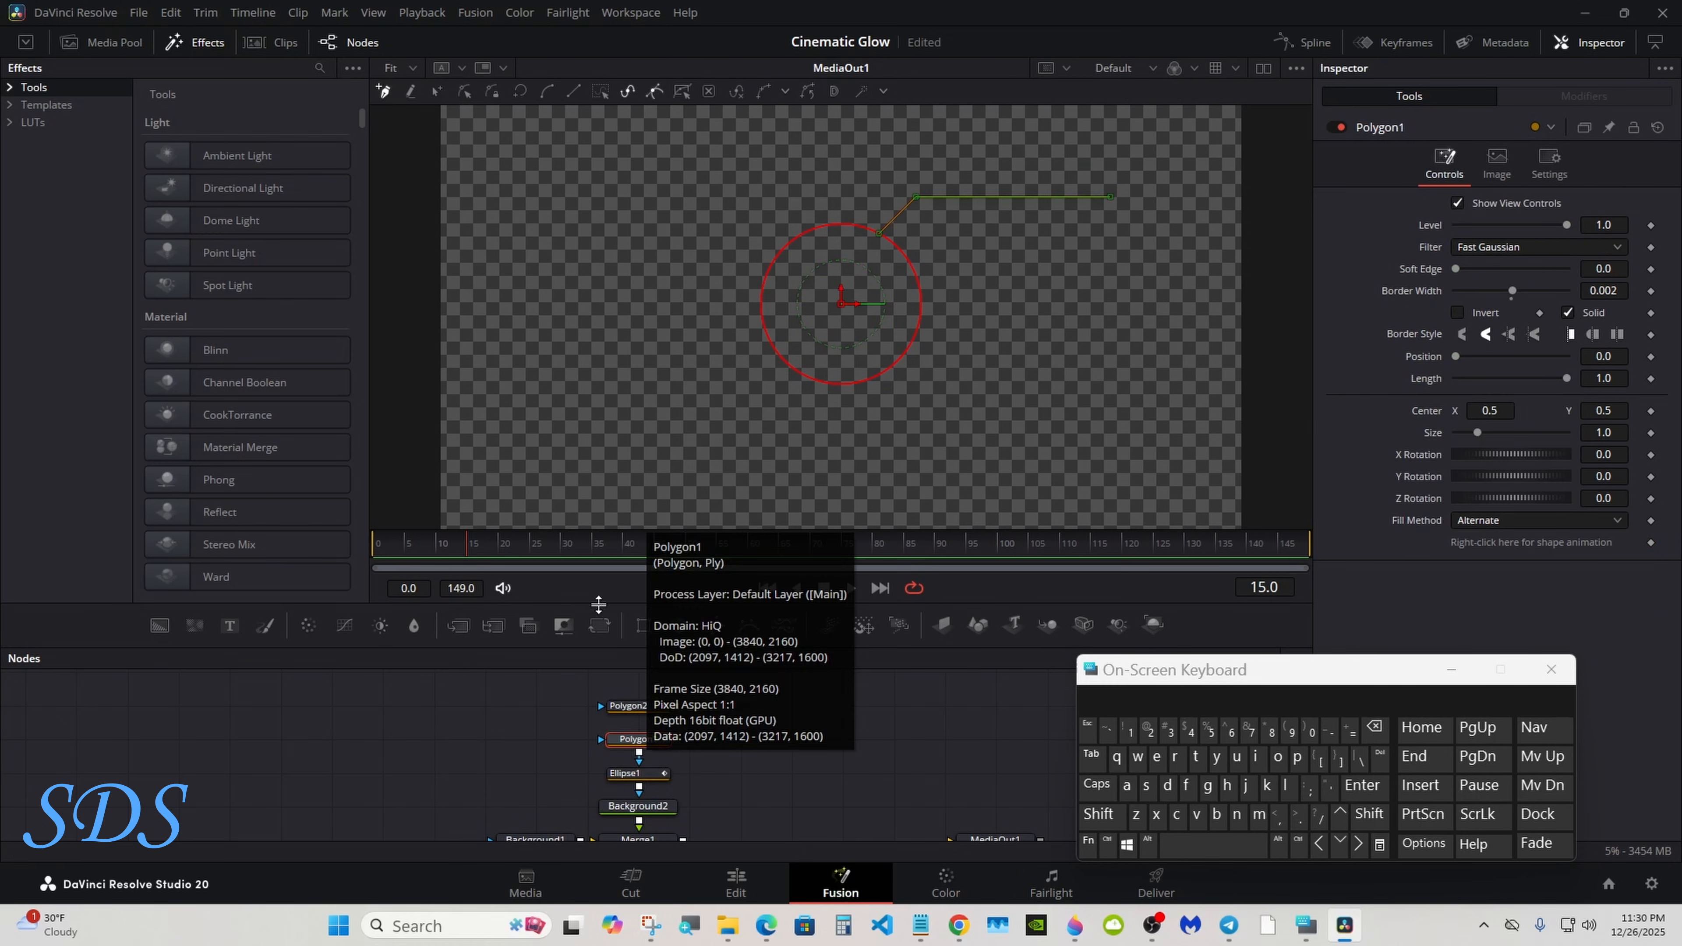
click(466, 93)
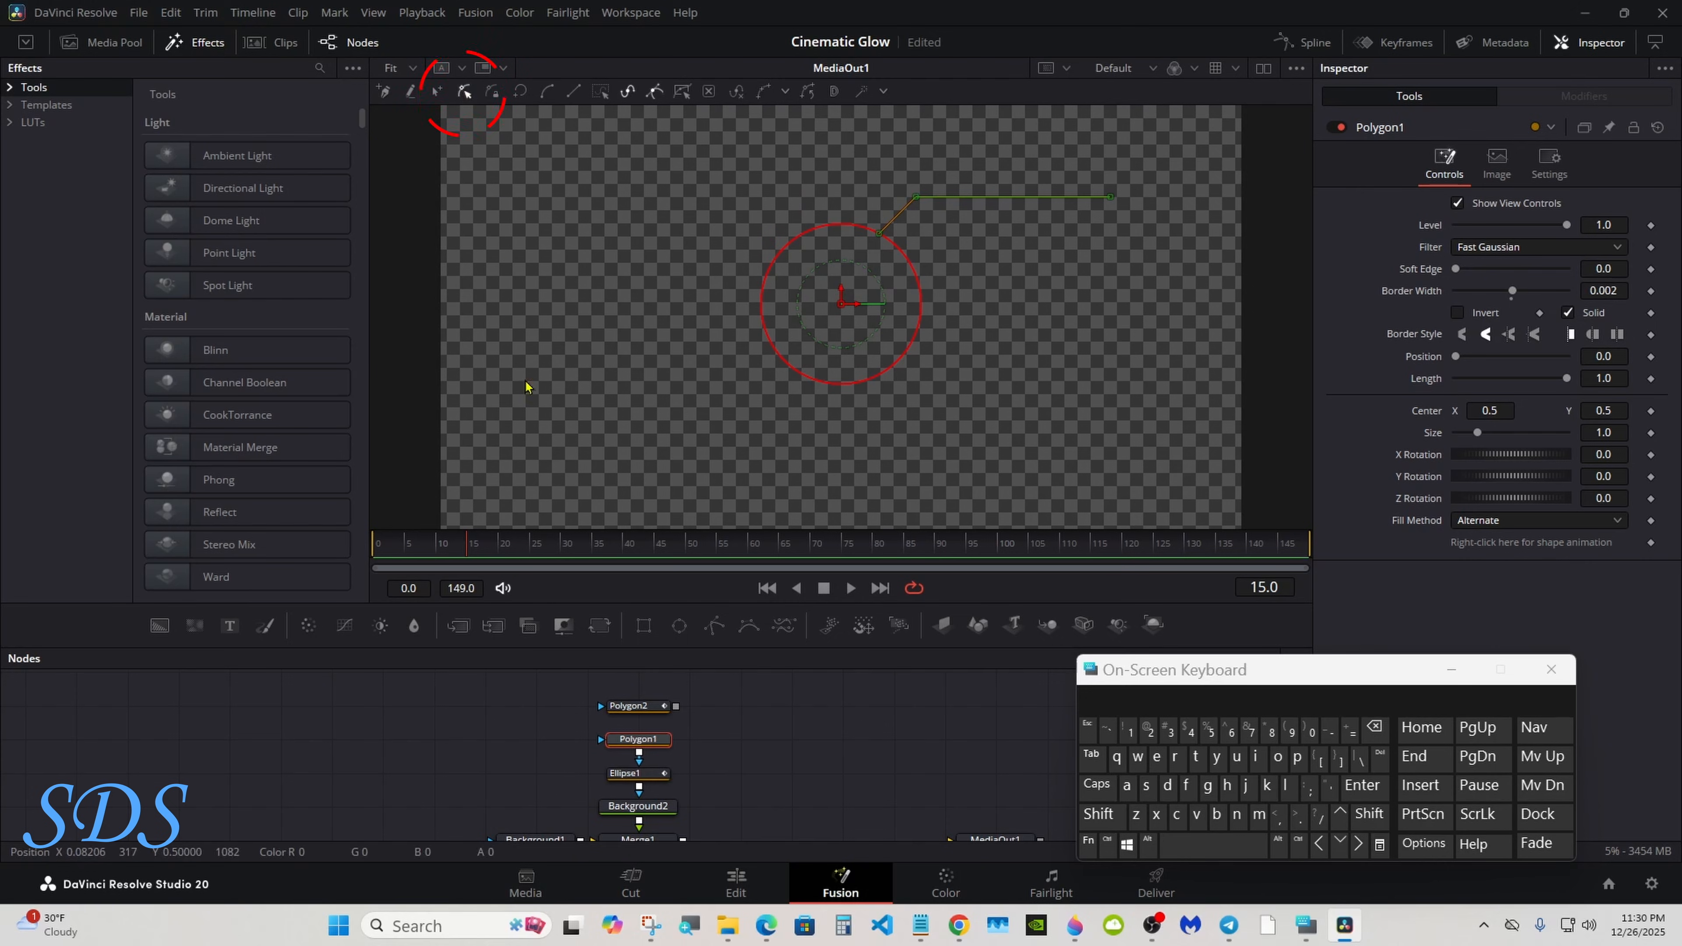
drag(676, 707, 648, 747)
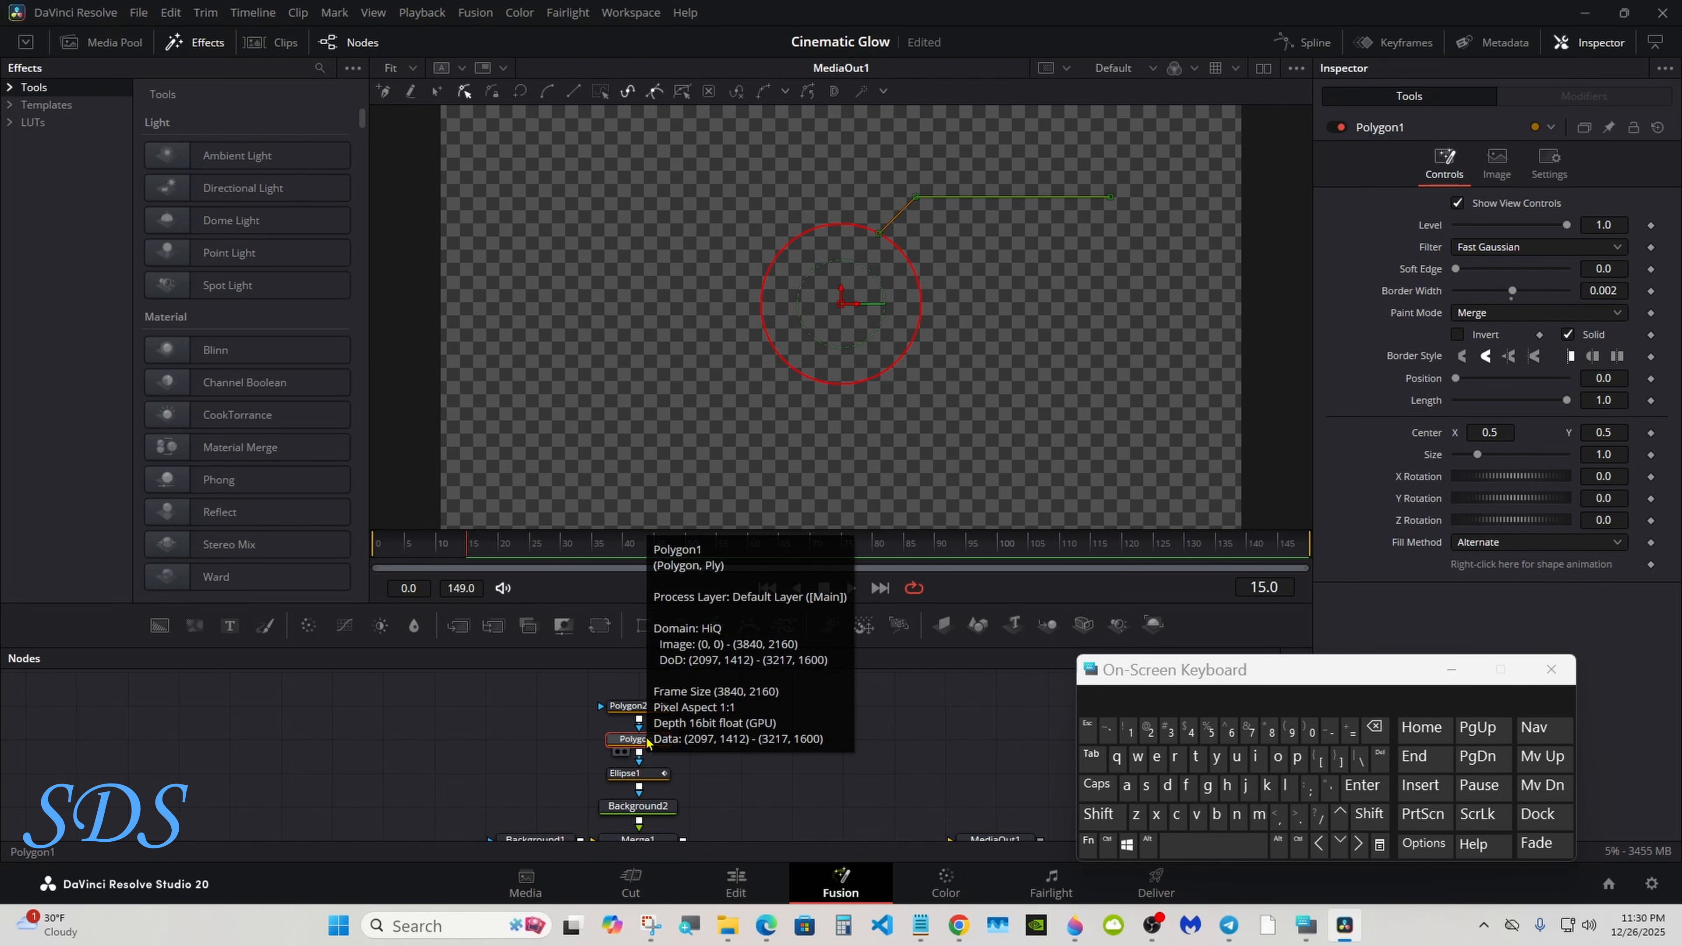
- Draw an open callout line on the second polygon below the first line, diagonal from the circle's upper-right edge, then horizontal to the right
click(634, 706)
drag(913, 650, 913, 828)
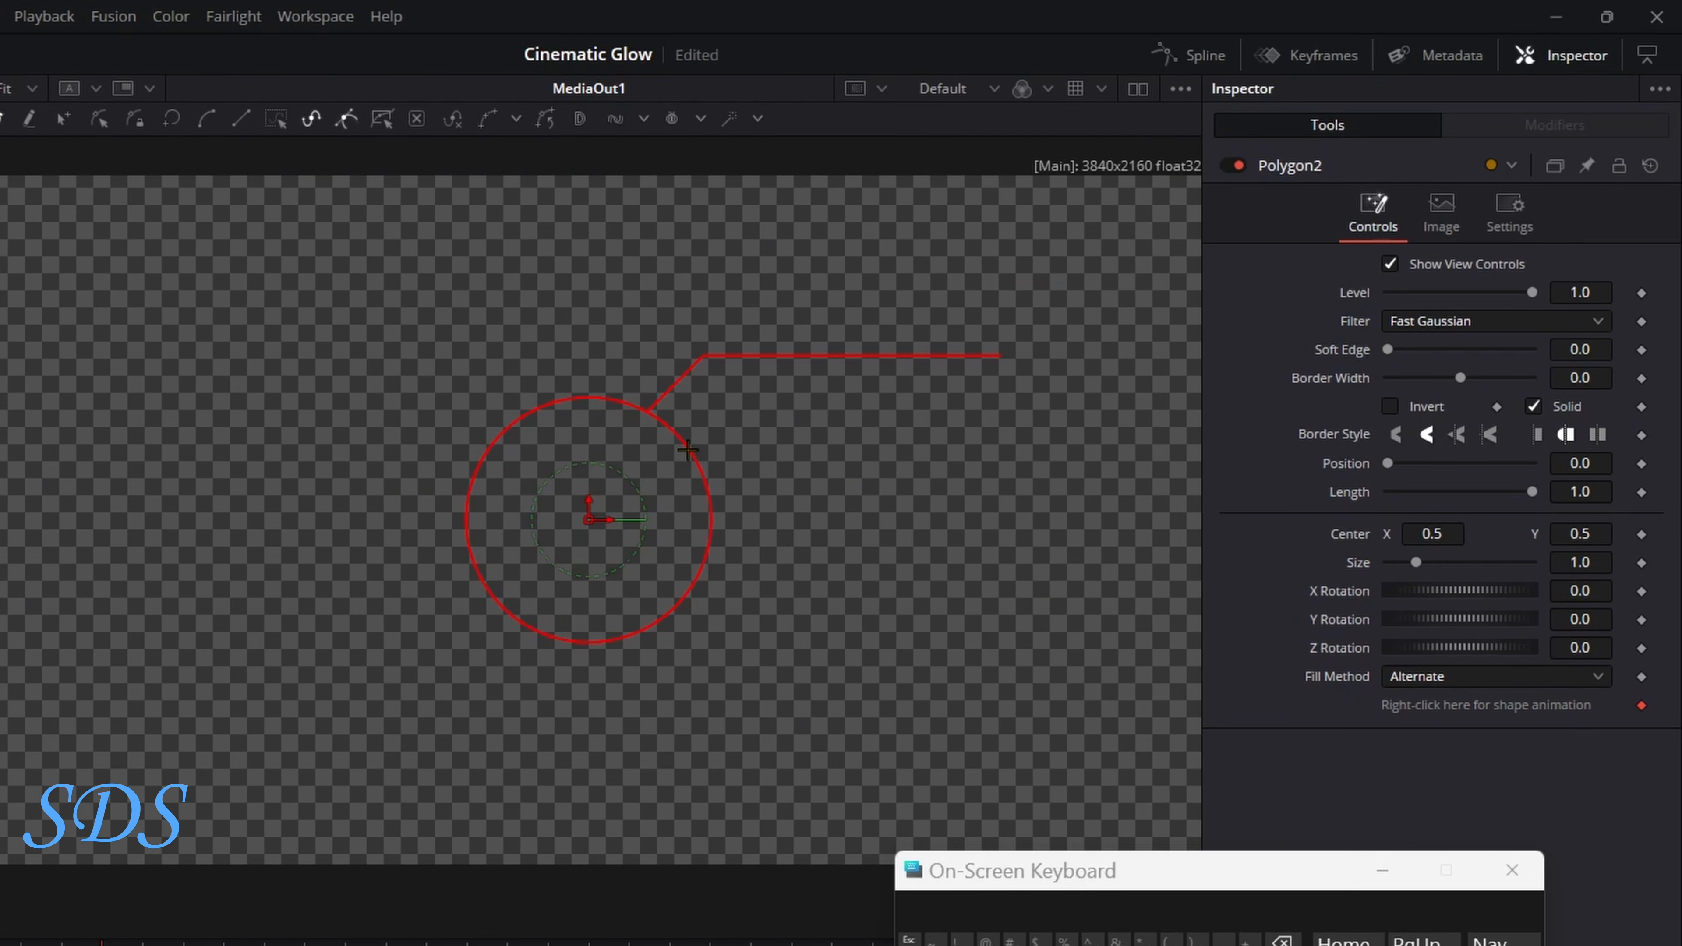
drag(687, 449, 810, 449)
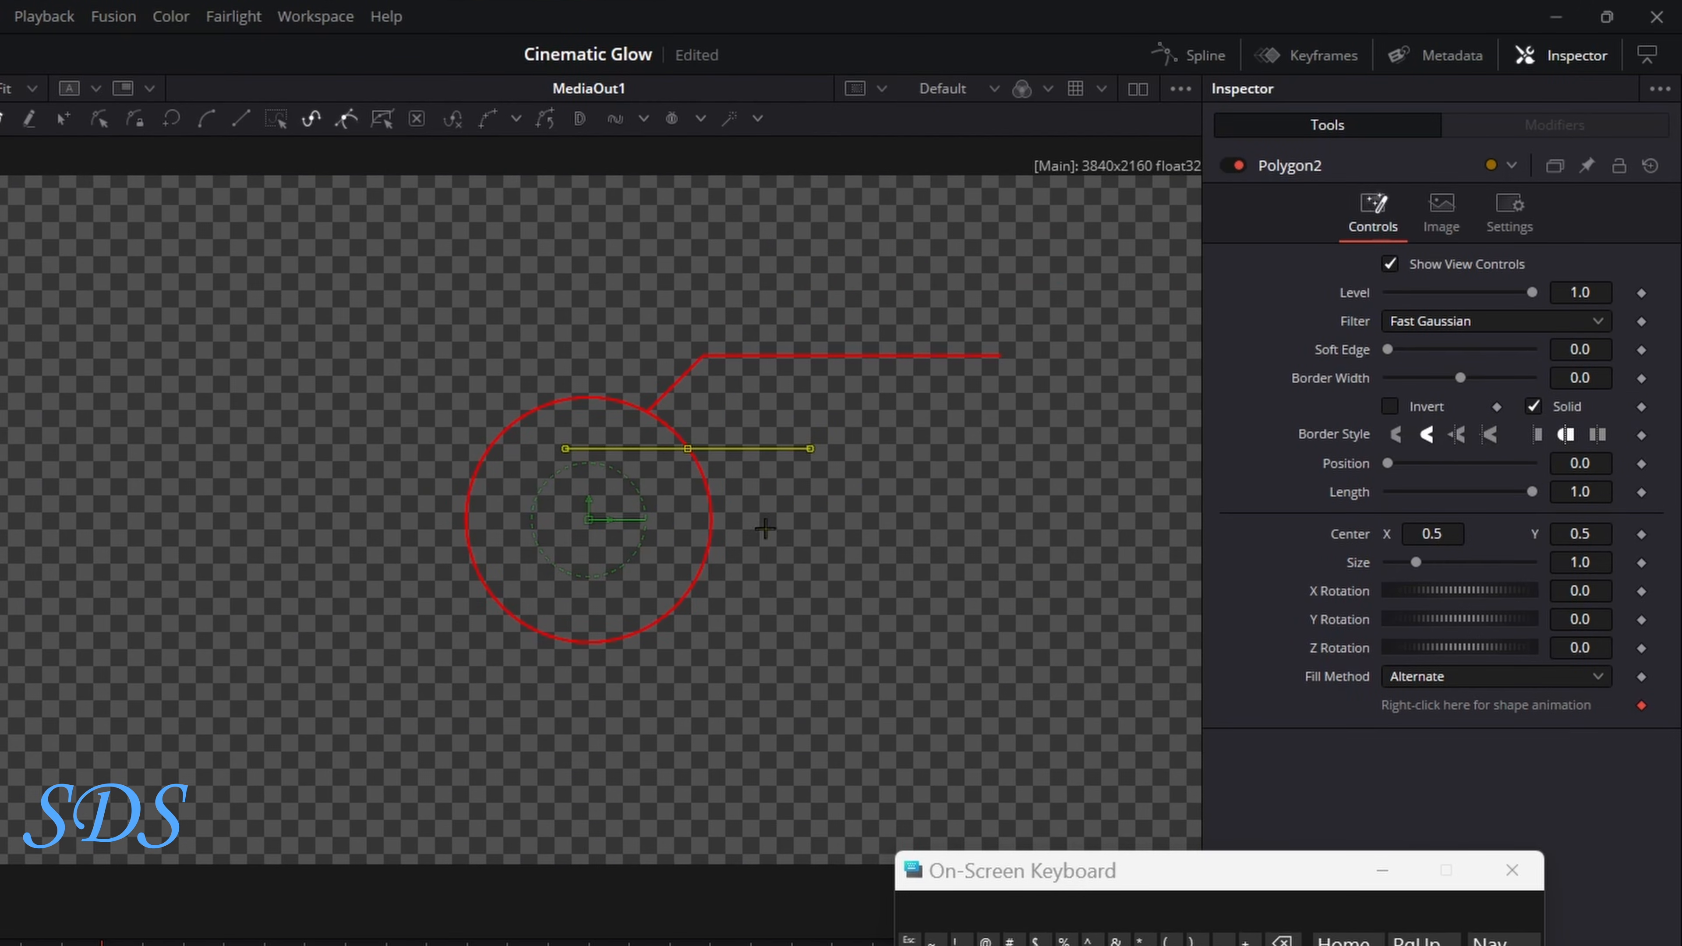
click(729, 408)
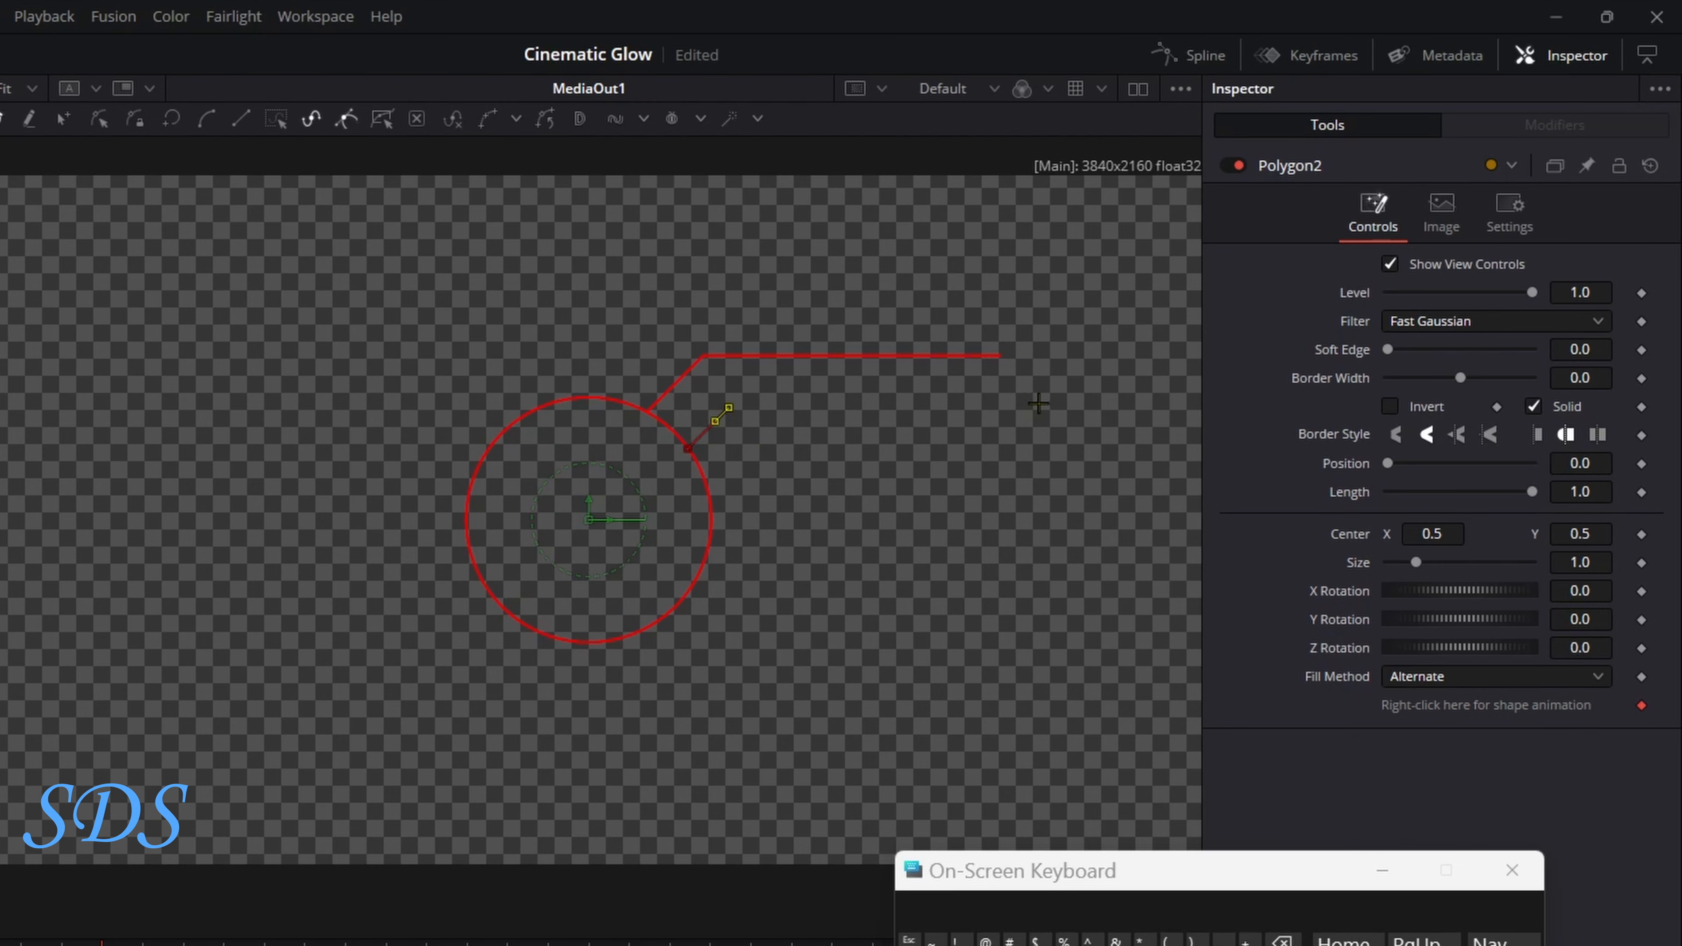
click(1039, 406)
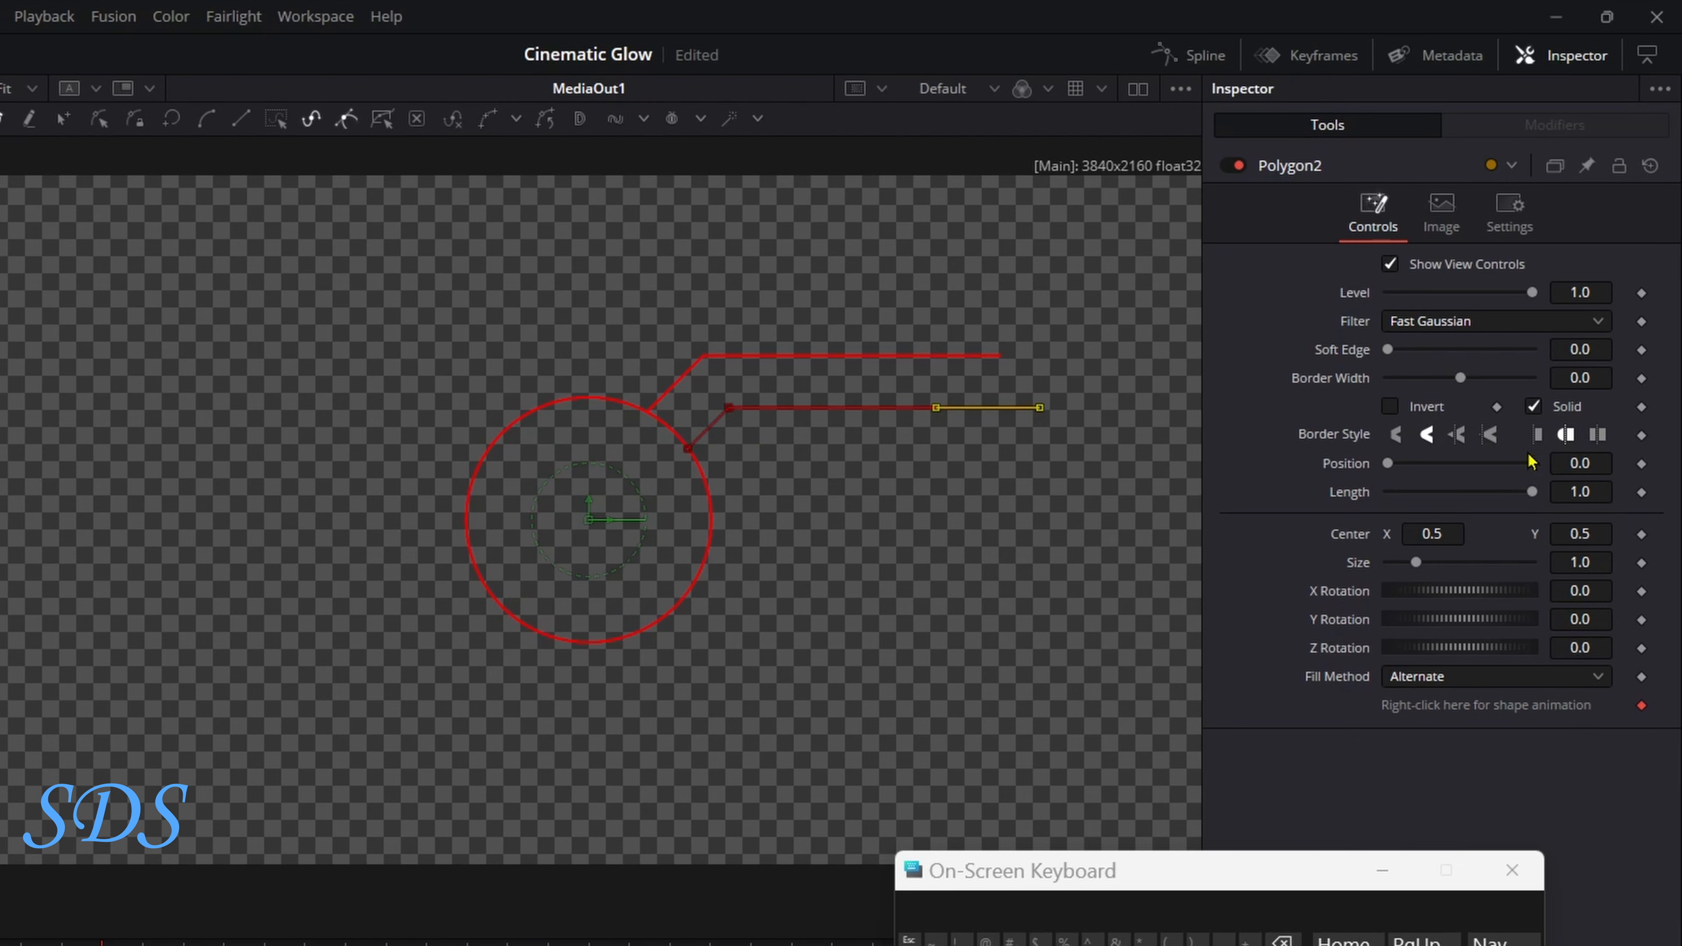
- Give the second callout polygon a flat cap and a 0.002 border width, and remove its shape animation keyframe
click(1537, 434)
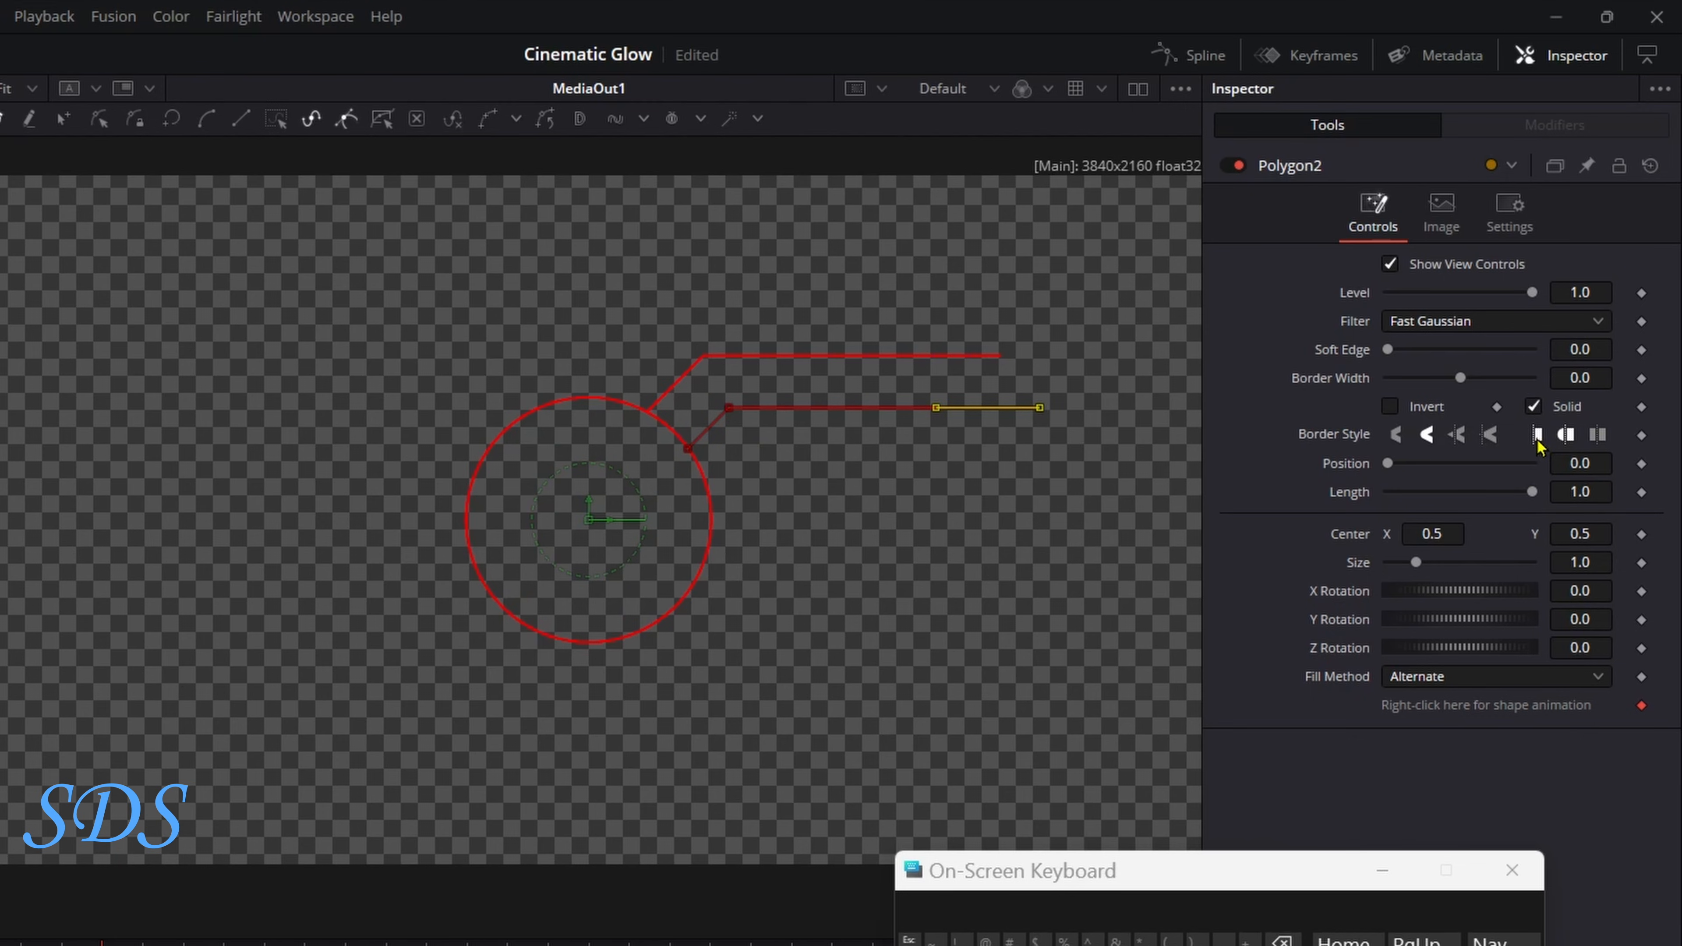
click(1596, 374)
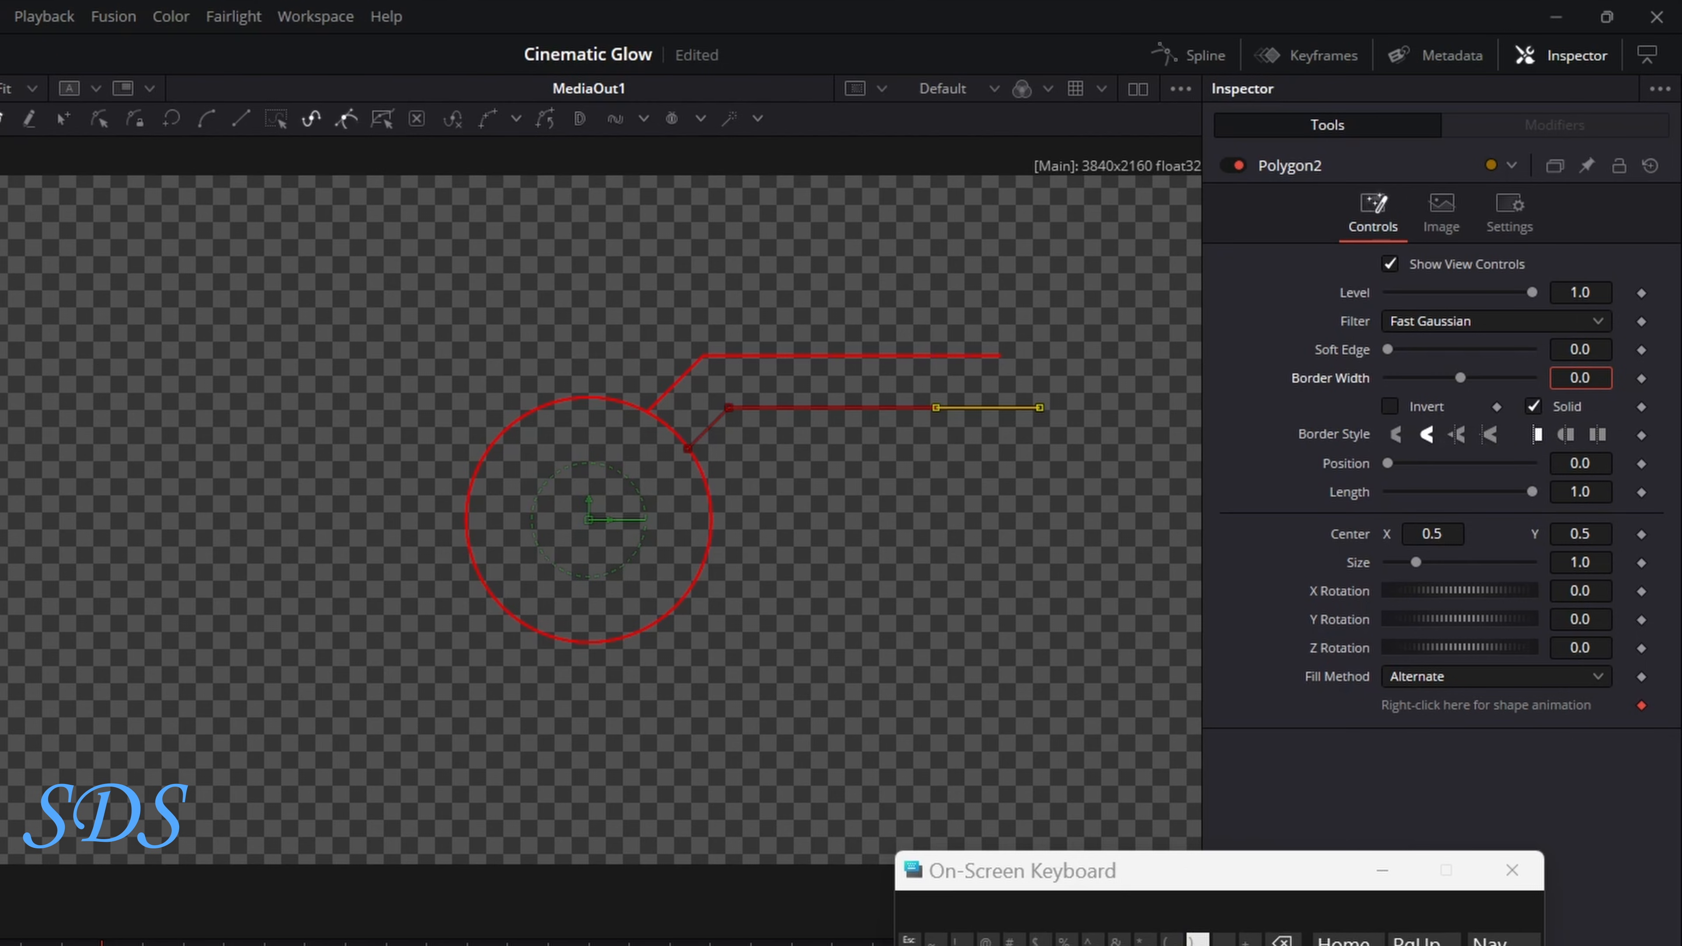
text(02)
key(Tab)
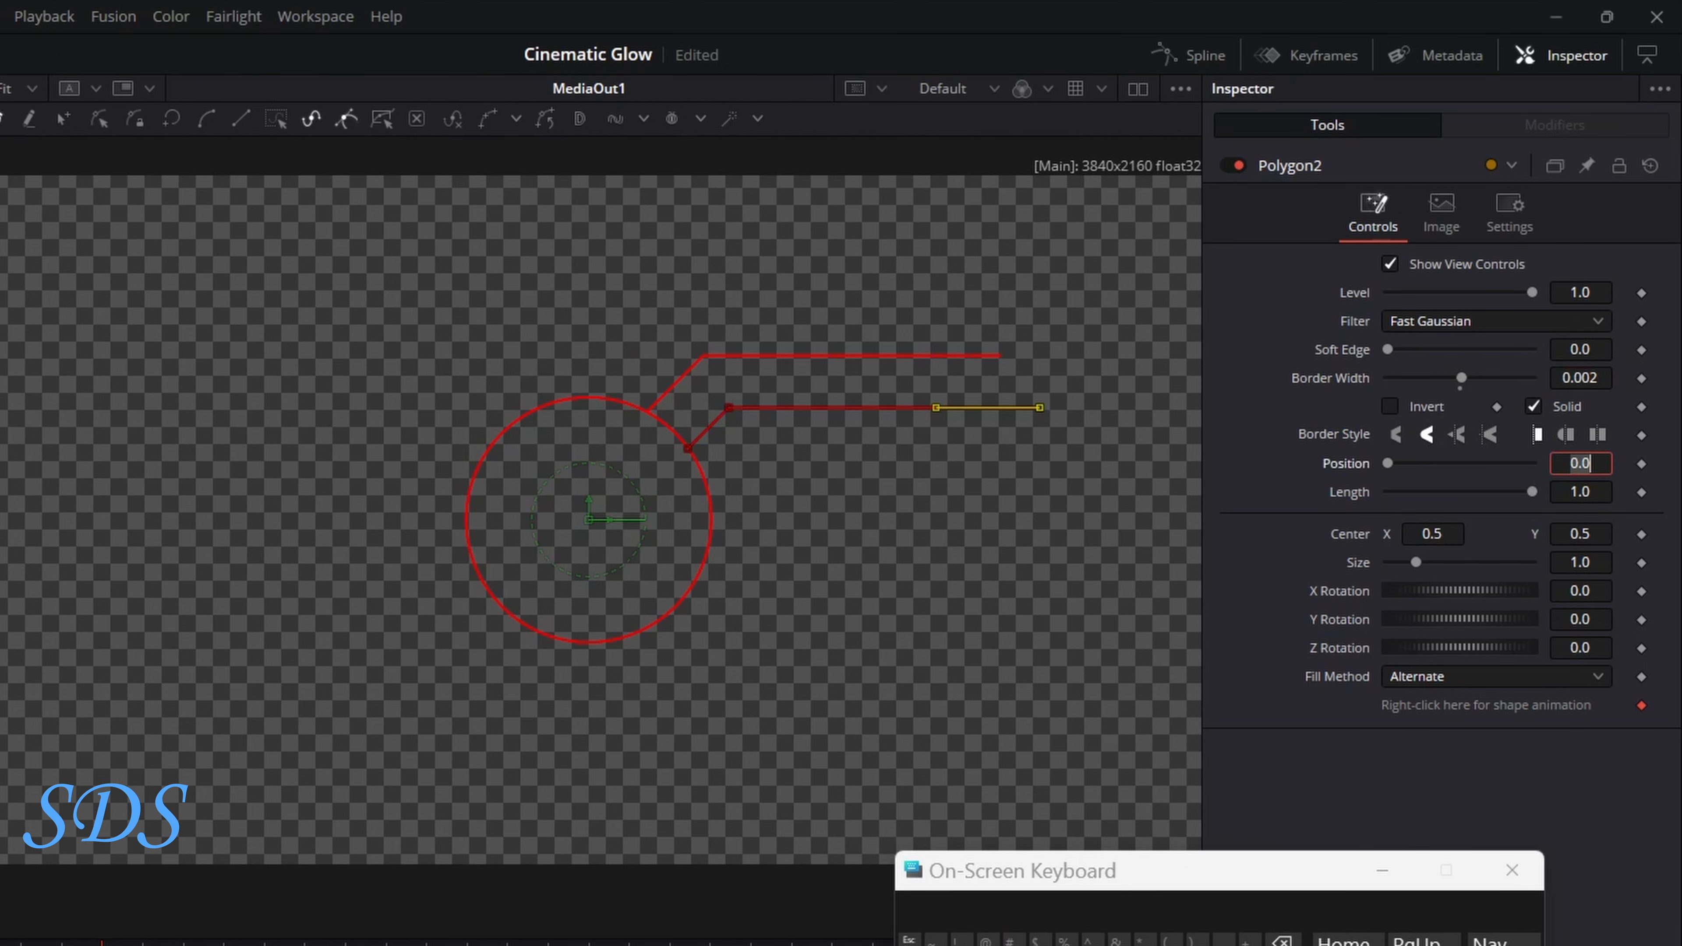
click(1642, 706)
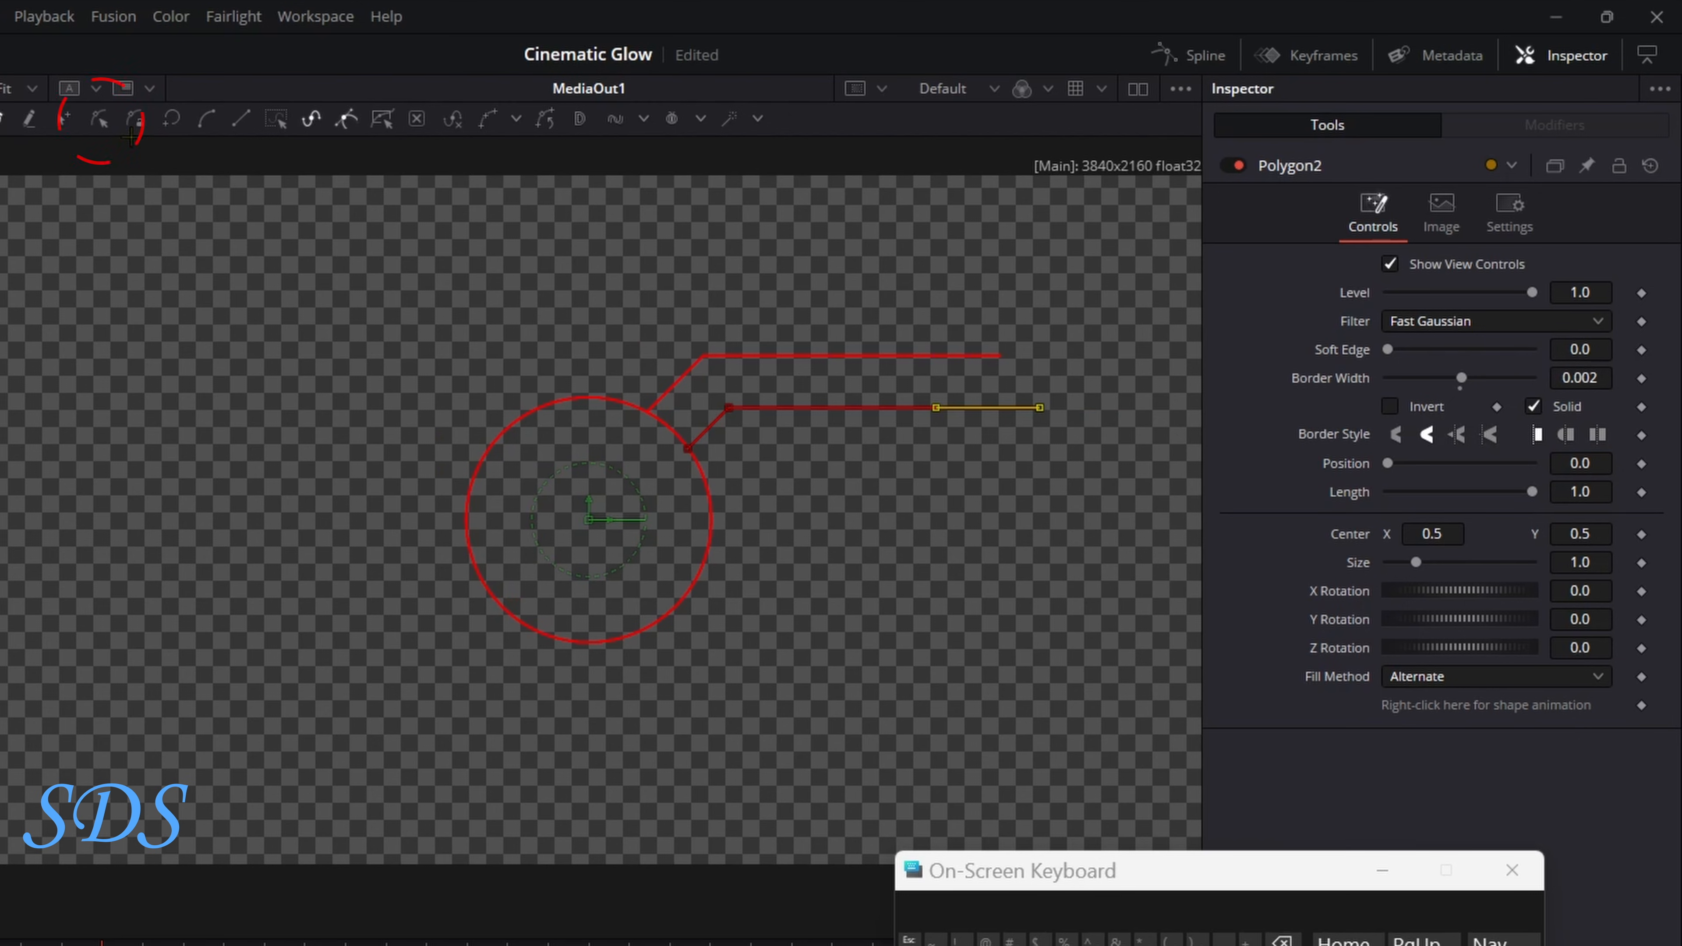
click(103, 125)
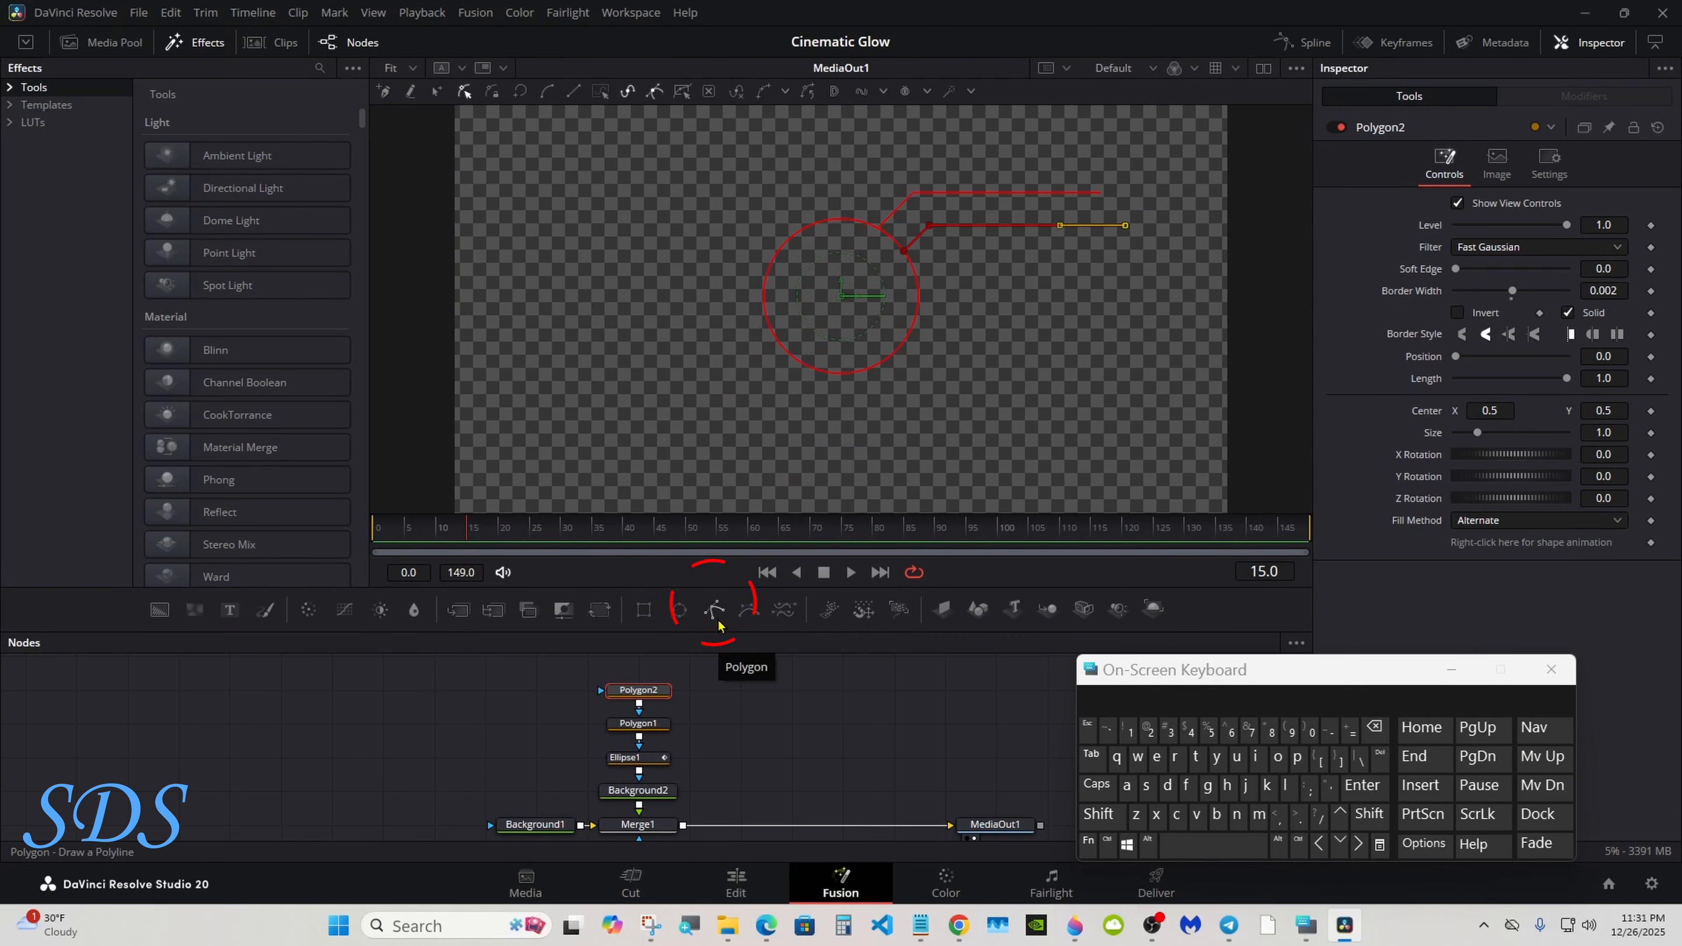
- Add a third Polygon mask above the second one and connect its output to the second polygon
drag(714, 608, 661, 671)
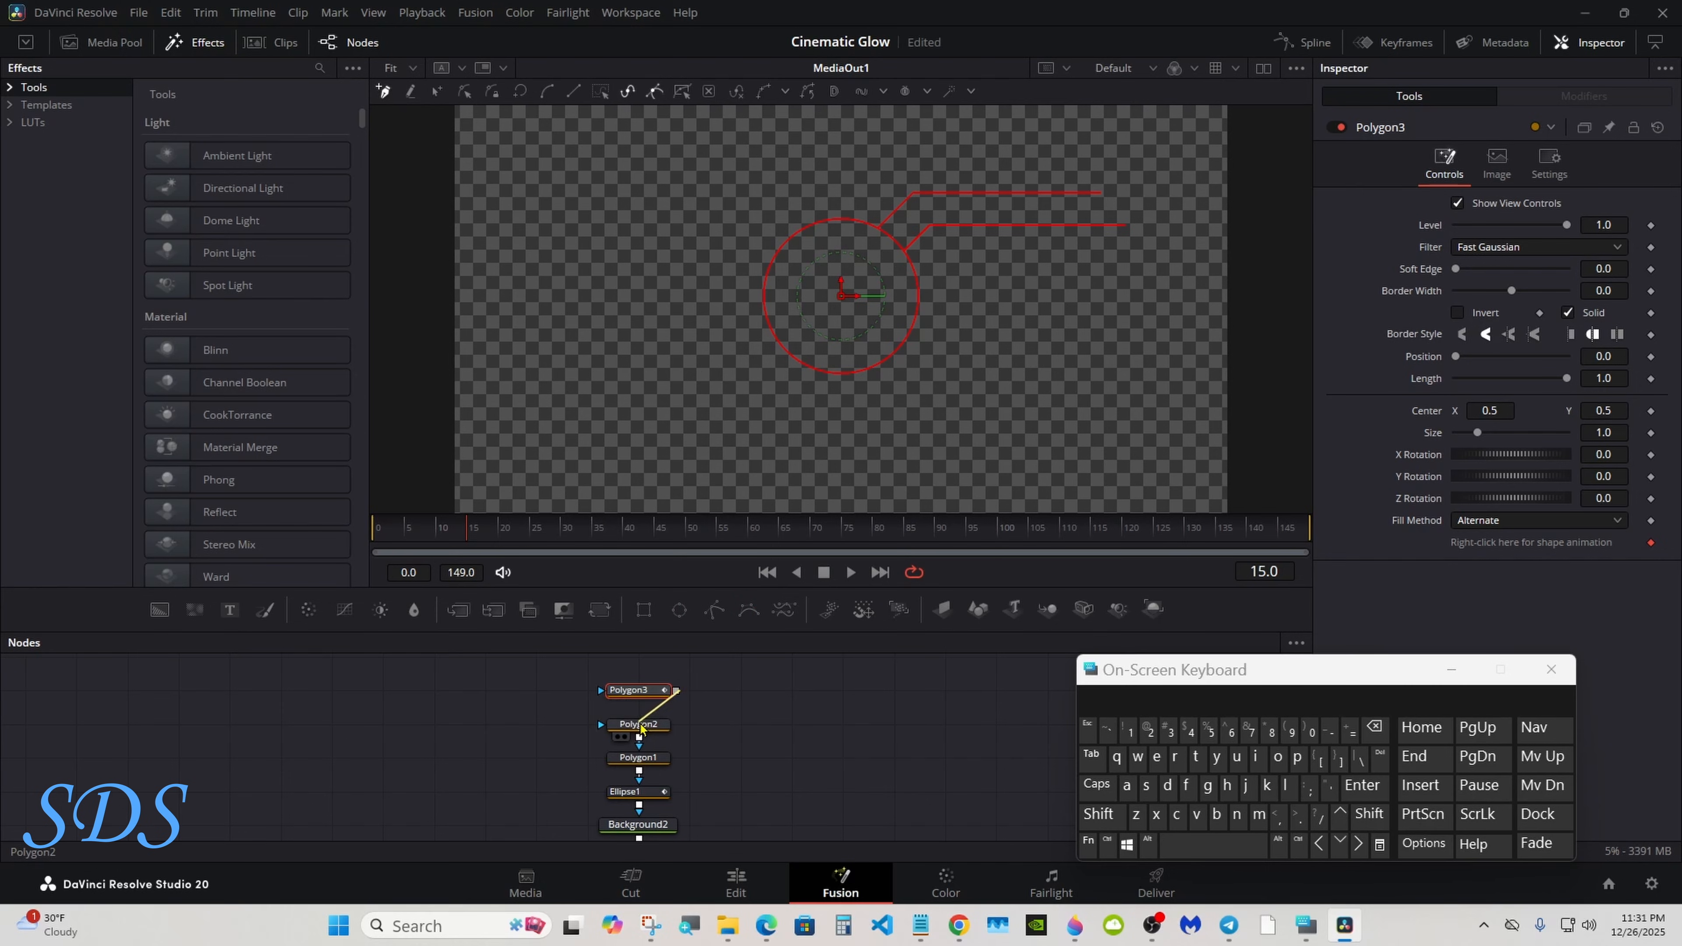
drag(878, 632, 877, 755)
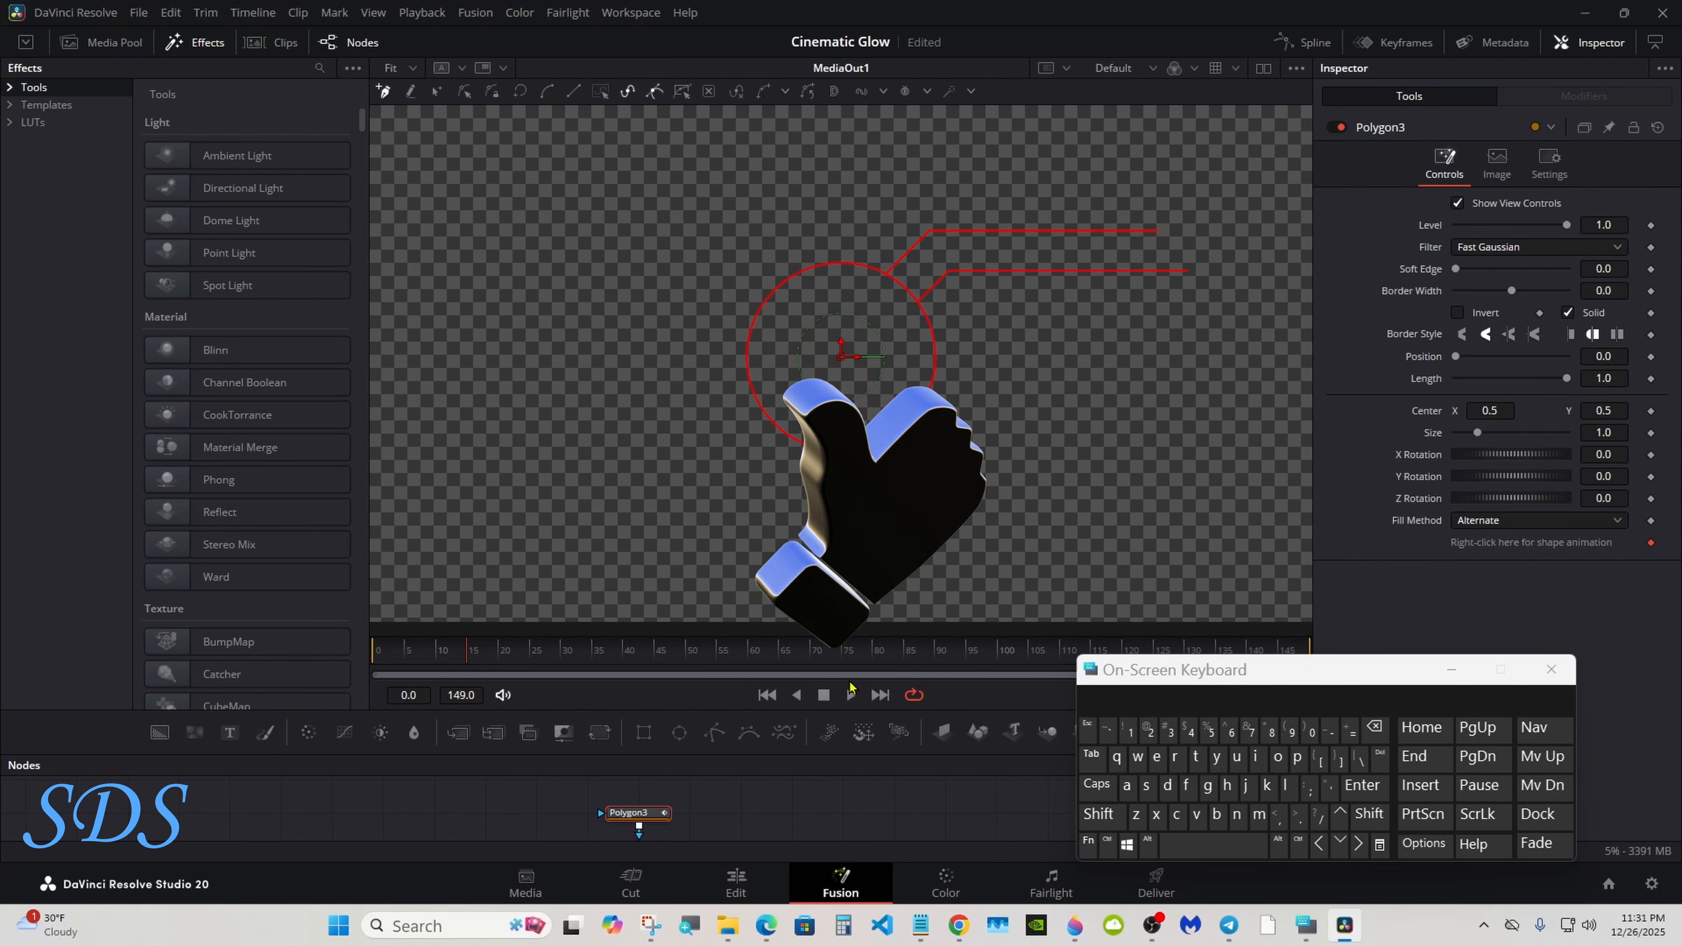
click(1096, 808)
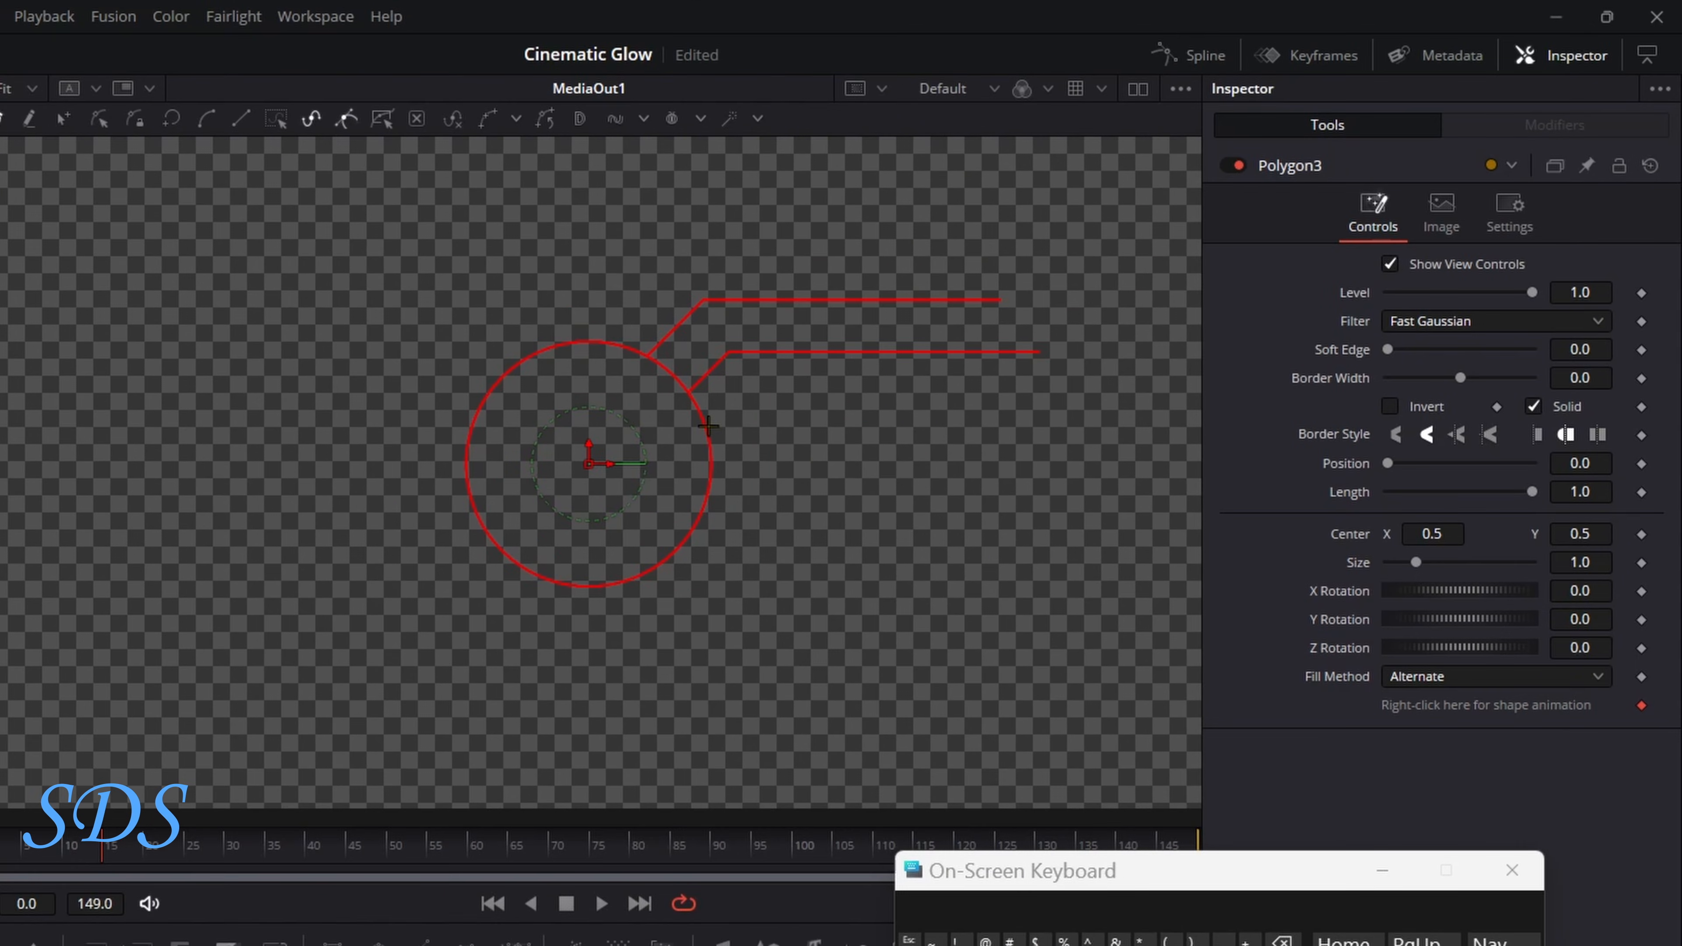
- Draw an open third callout line below the other two, diagonal from the circle's right edge, then horizontal to the right
click(932, 328)
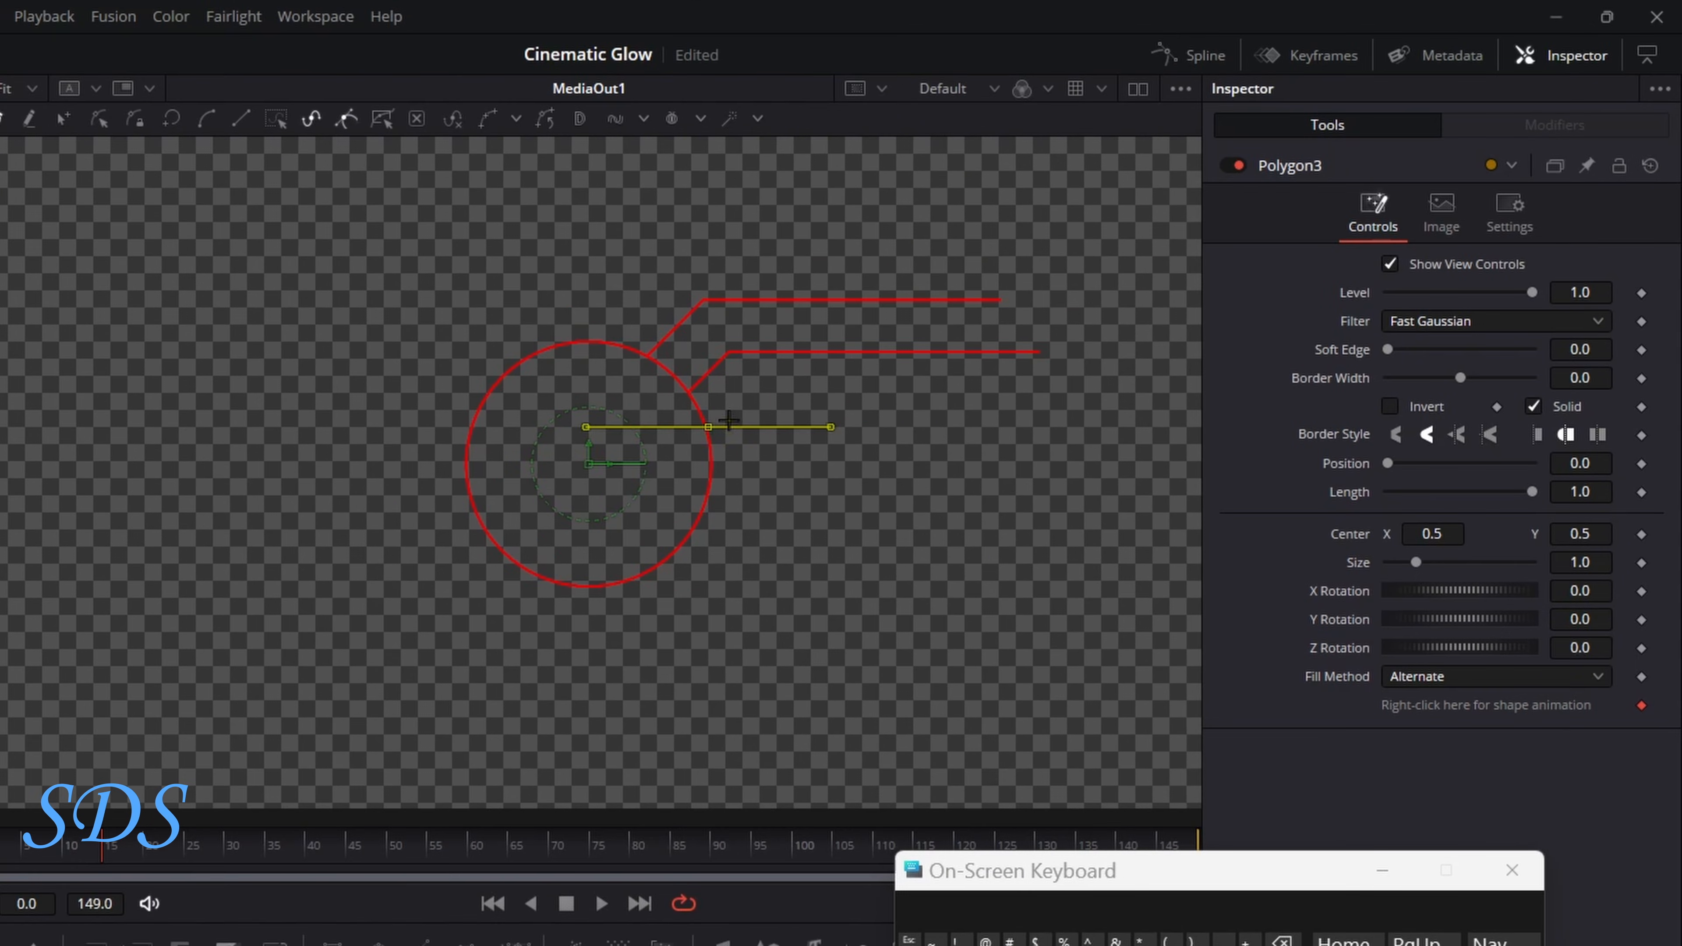
click(753, 396)
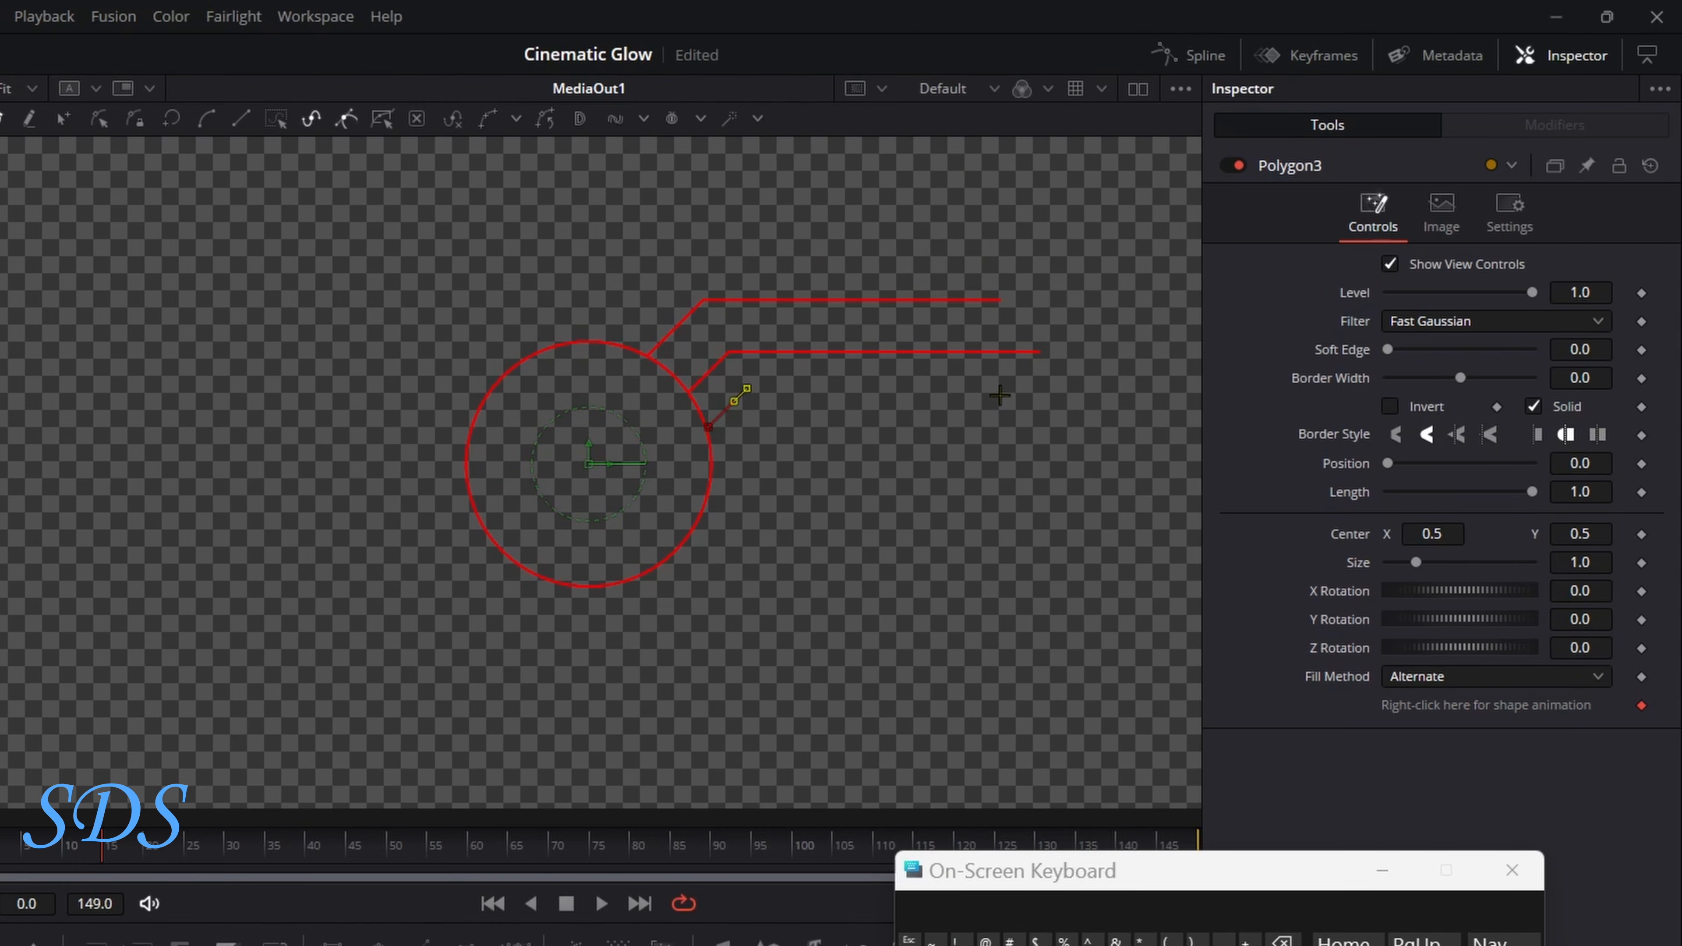
click(1000, 388)
click(100, 123)
- Select all points of the third callout line and nudge the line down to widen its gap from the second line
drag(1033, 374, 692, 490)
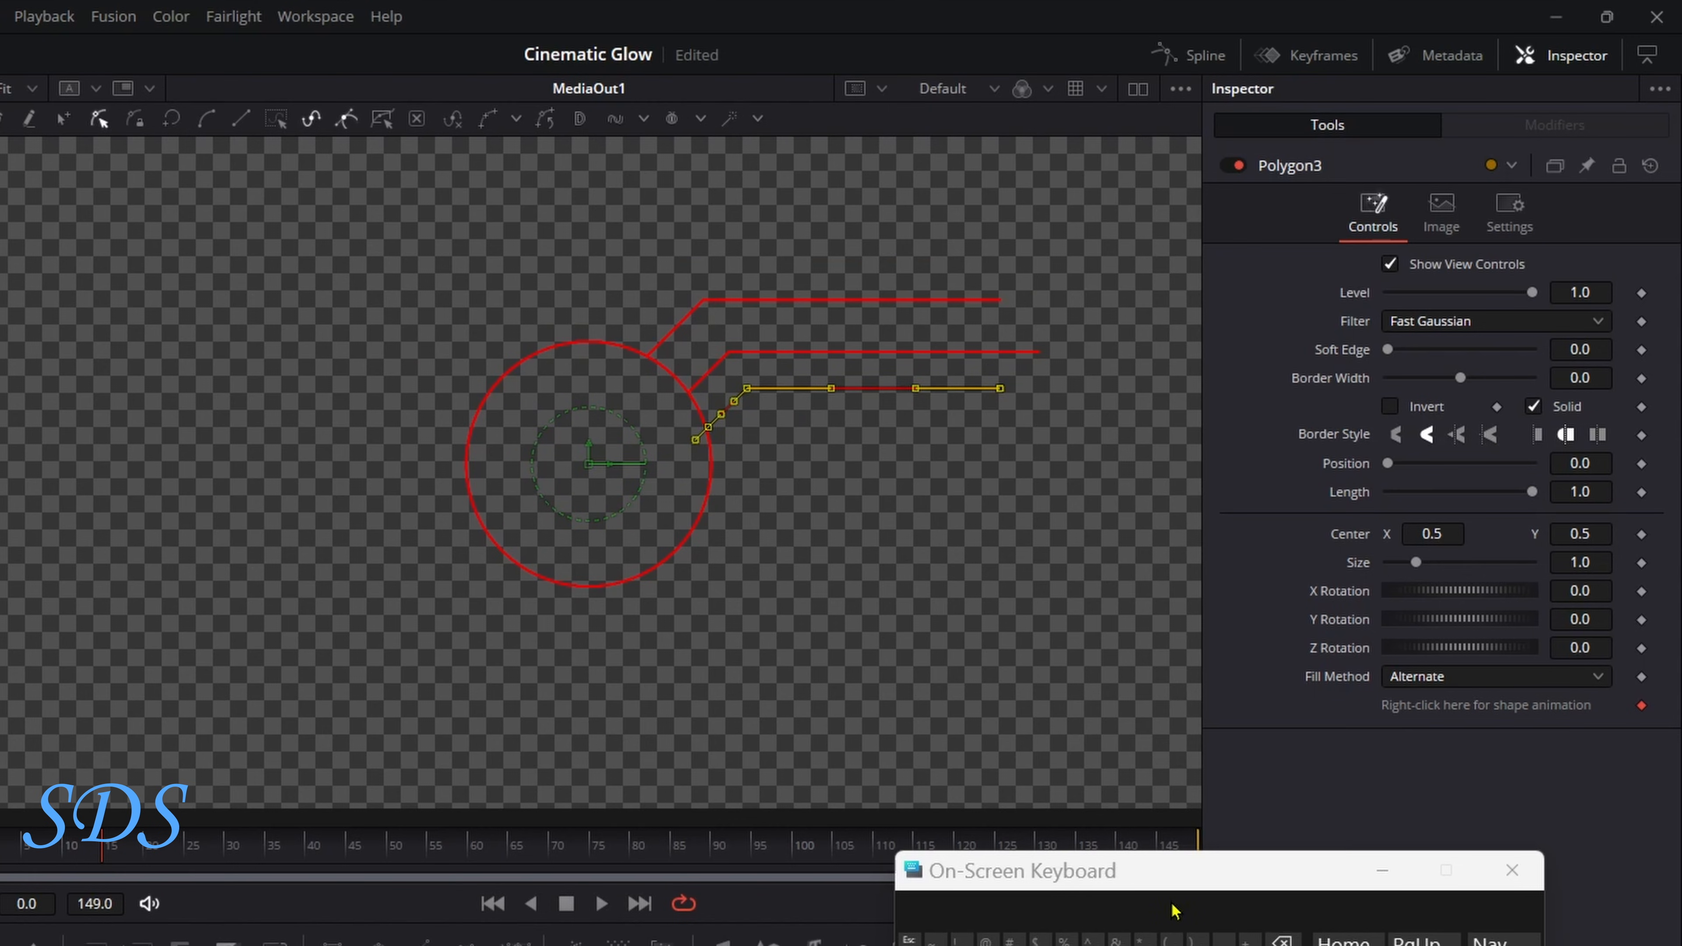
key(Down)
key(Down)
key(Down)
key(Down)
key(Down)
key(Down)
key(Down)
key(Down)
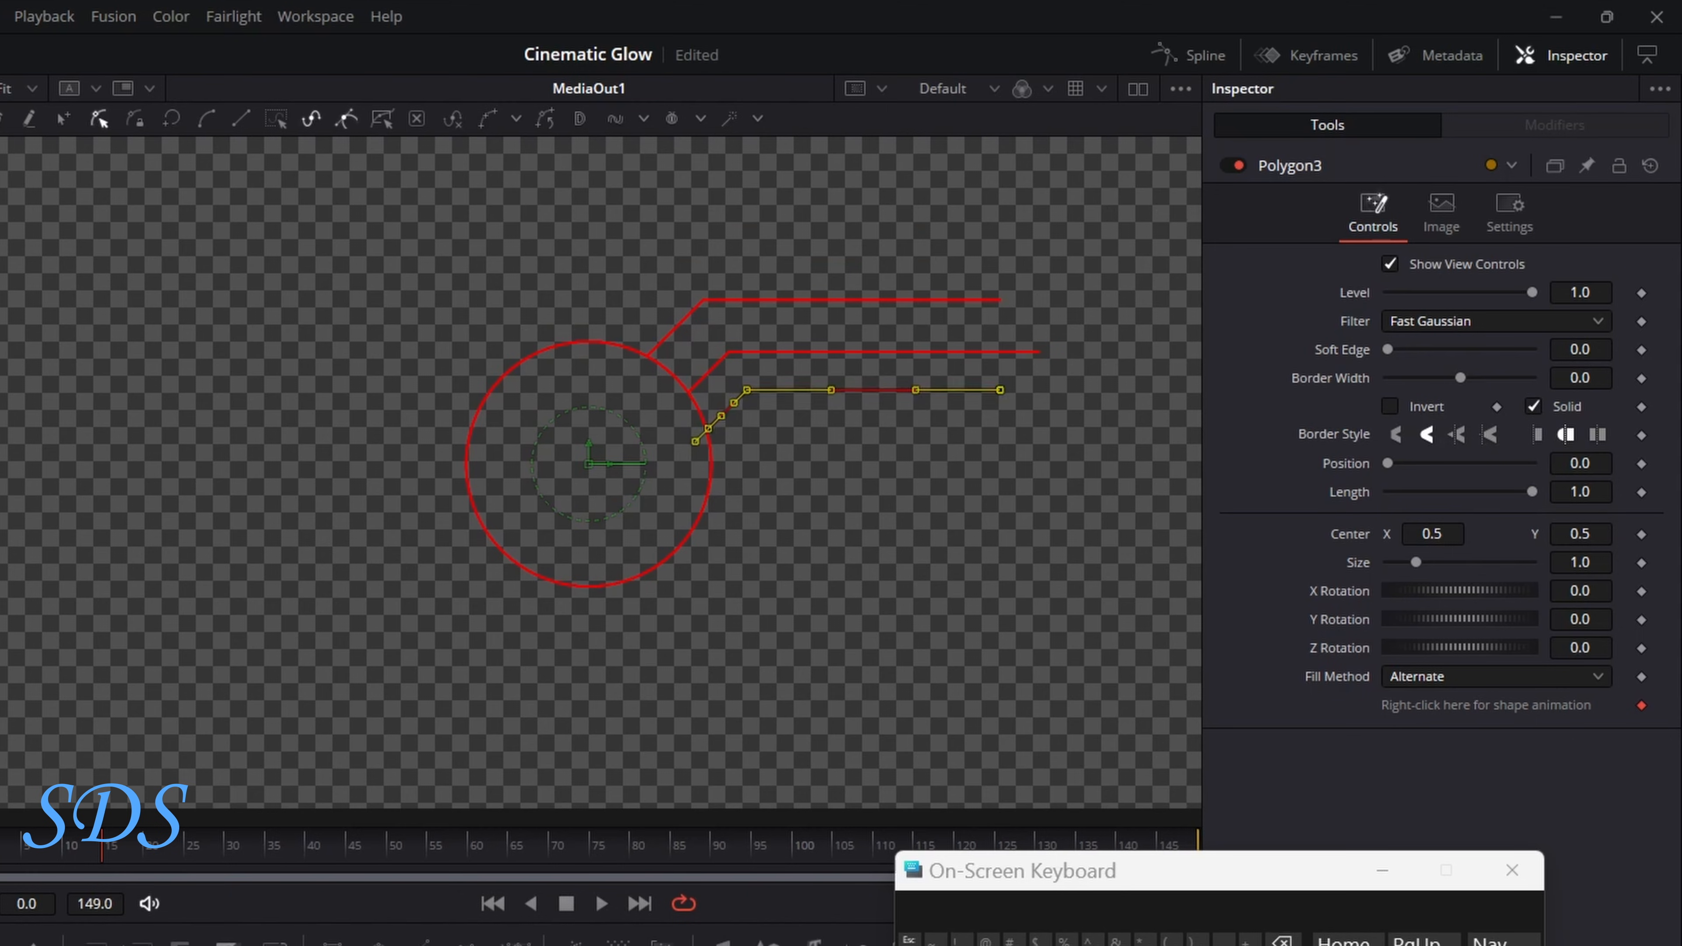
key(Down)
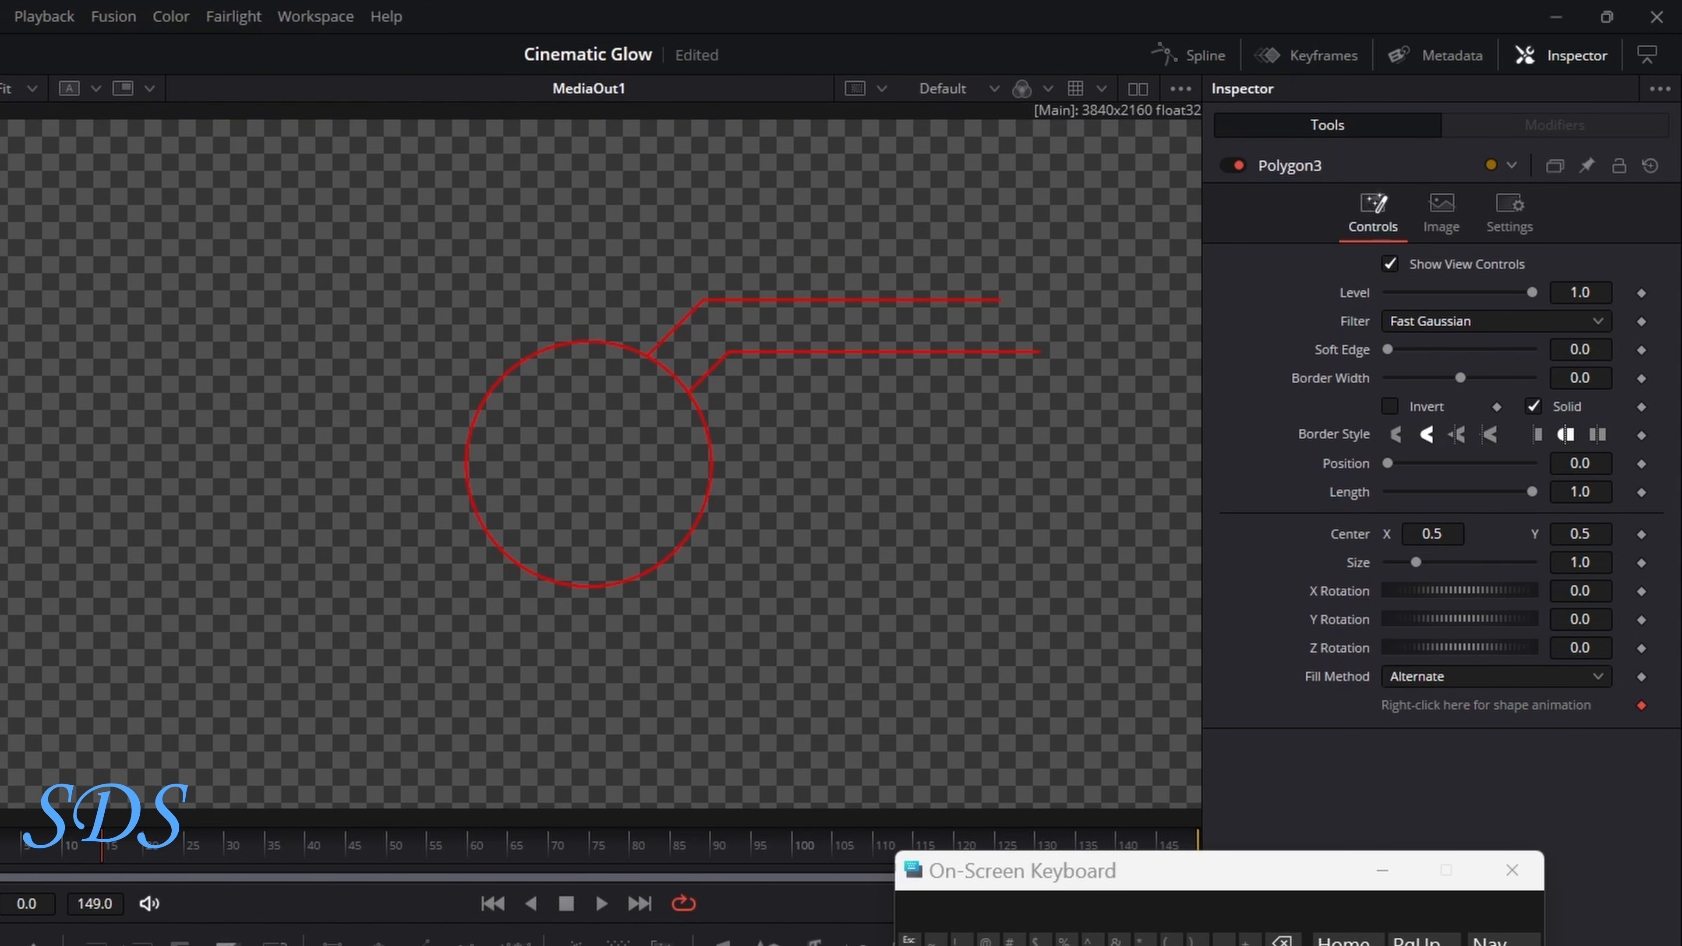
key(ctrl+k)
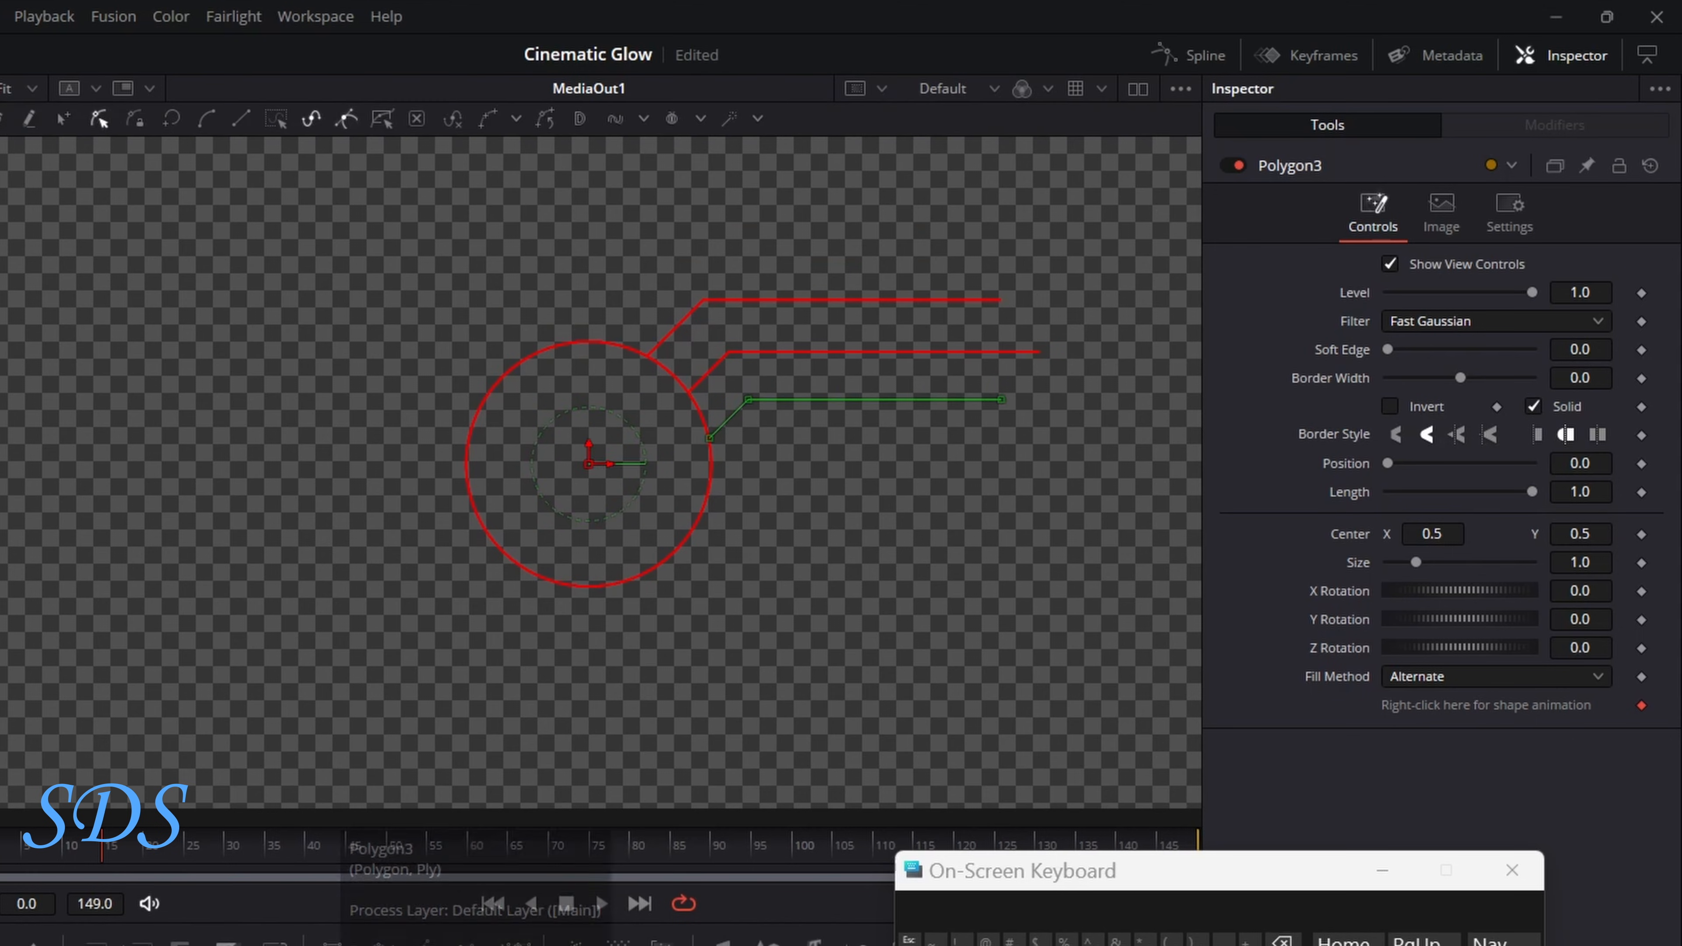
- Give the third callout polygon a flat cap and a 0.002 border width, and remove its shape animation keyframe
click(1538, 436)
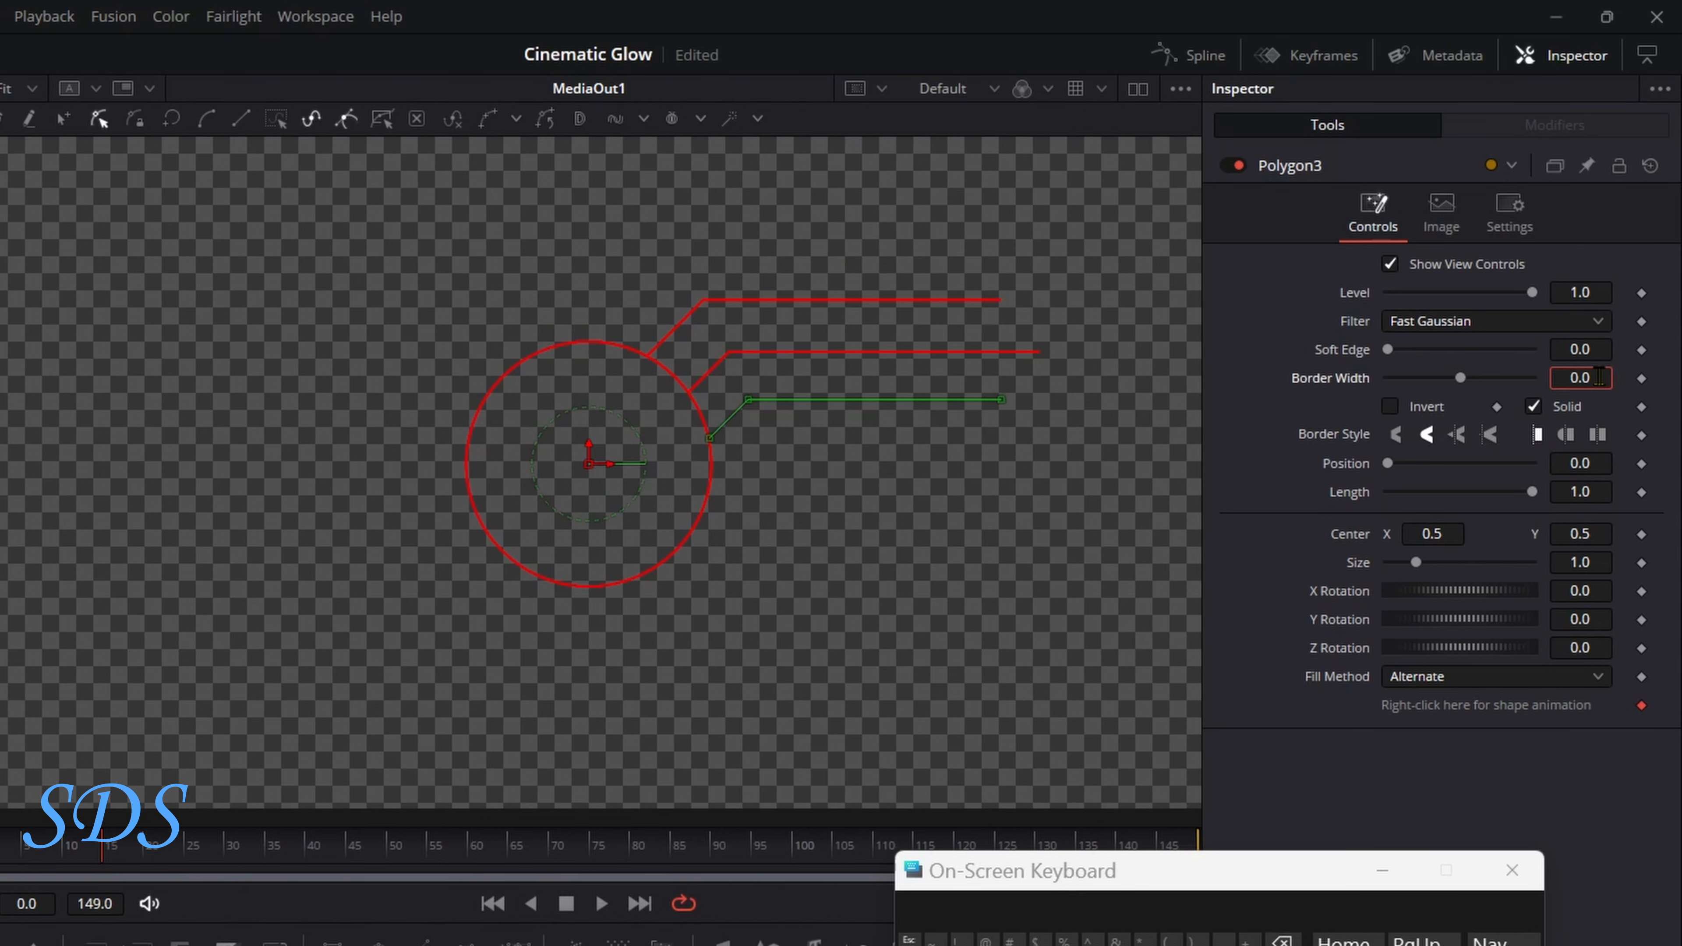
text(02)
key(Return)
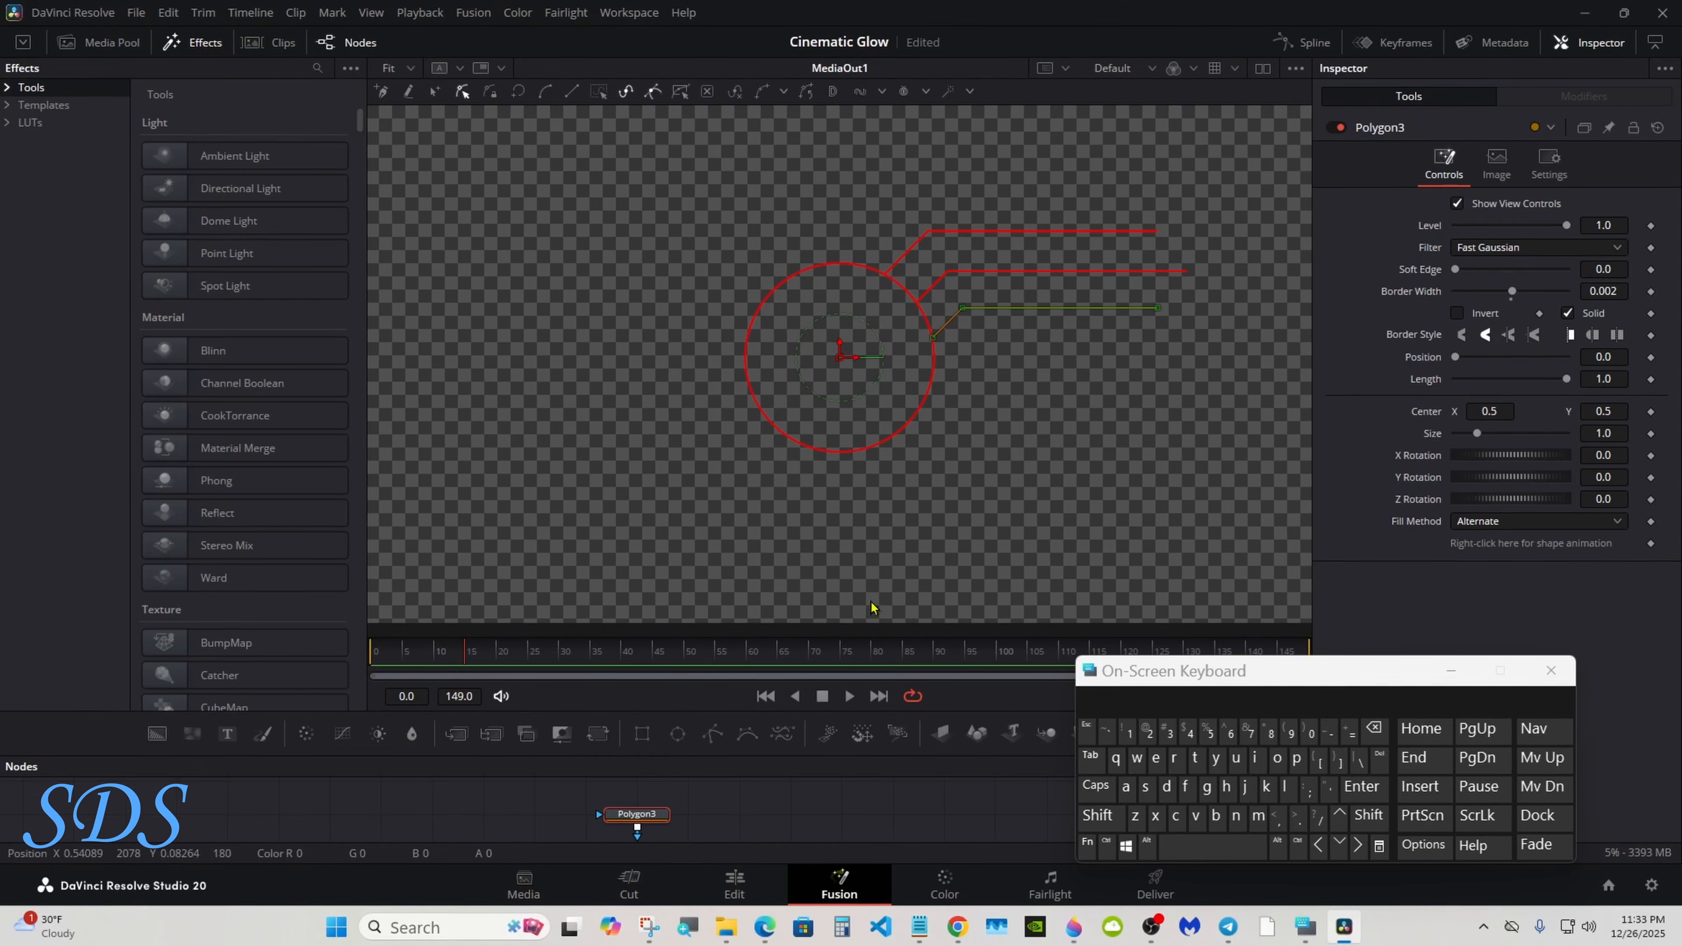
- Fine-tune the third callout line's spacing by nudging all of its points slightly further down
click(787, 796)
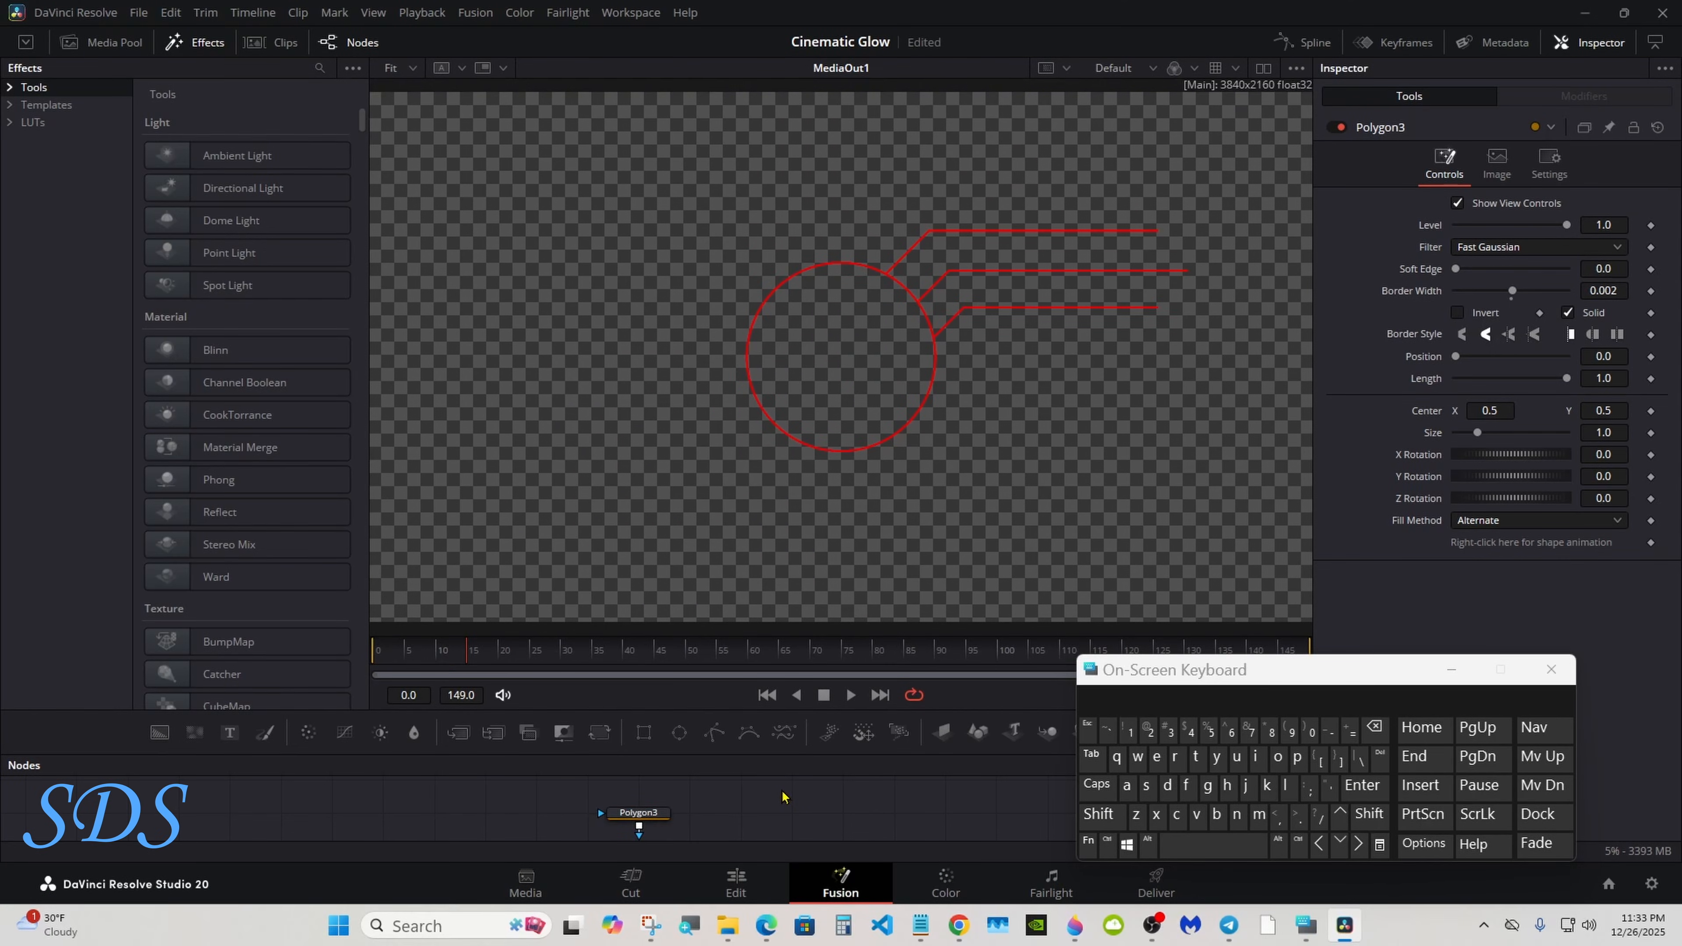
click(638, 812)
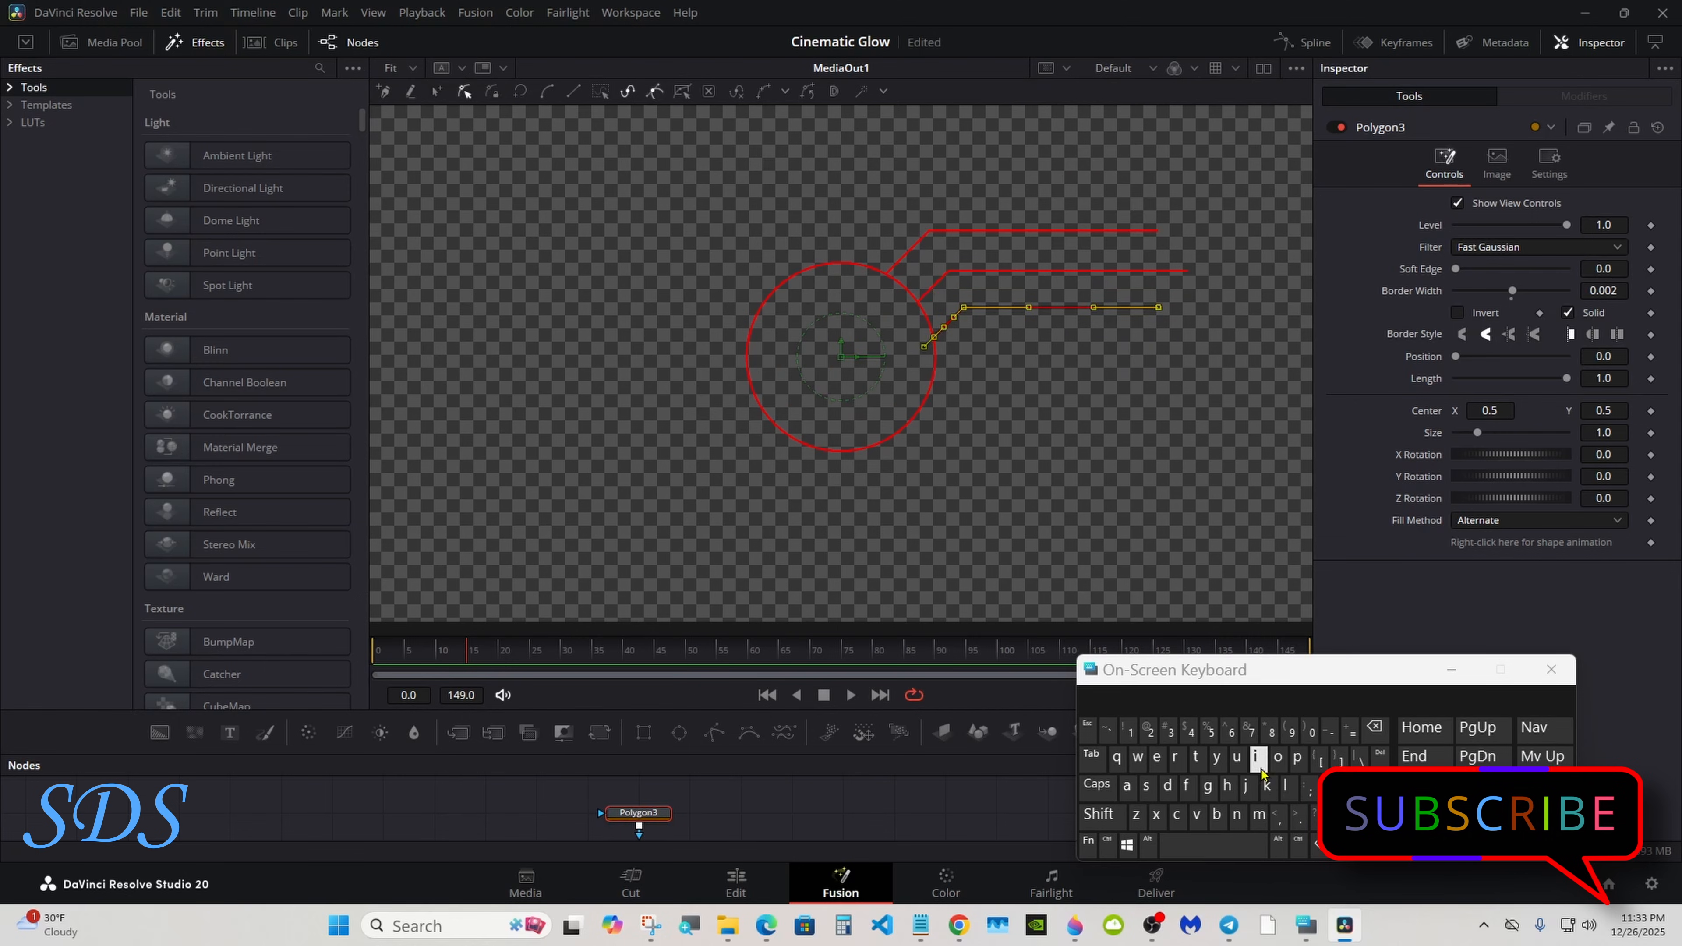
click(863, 813)
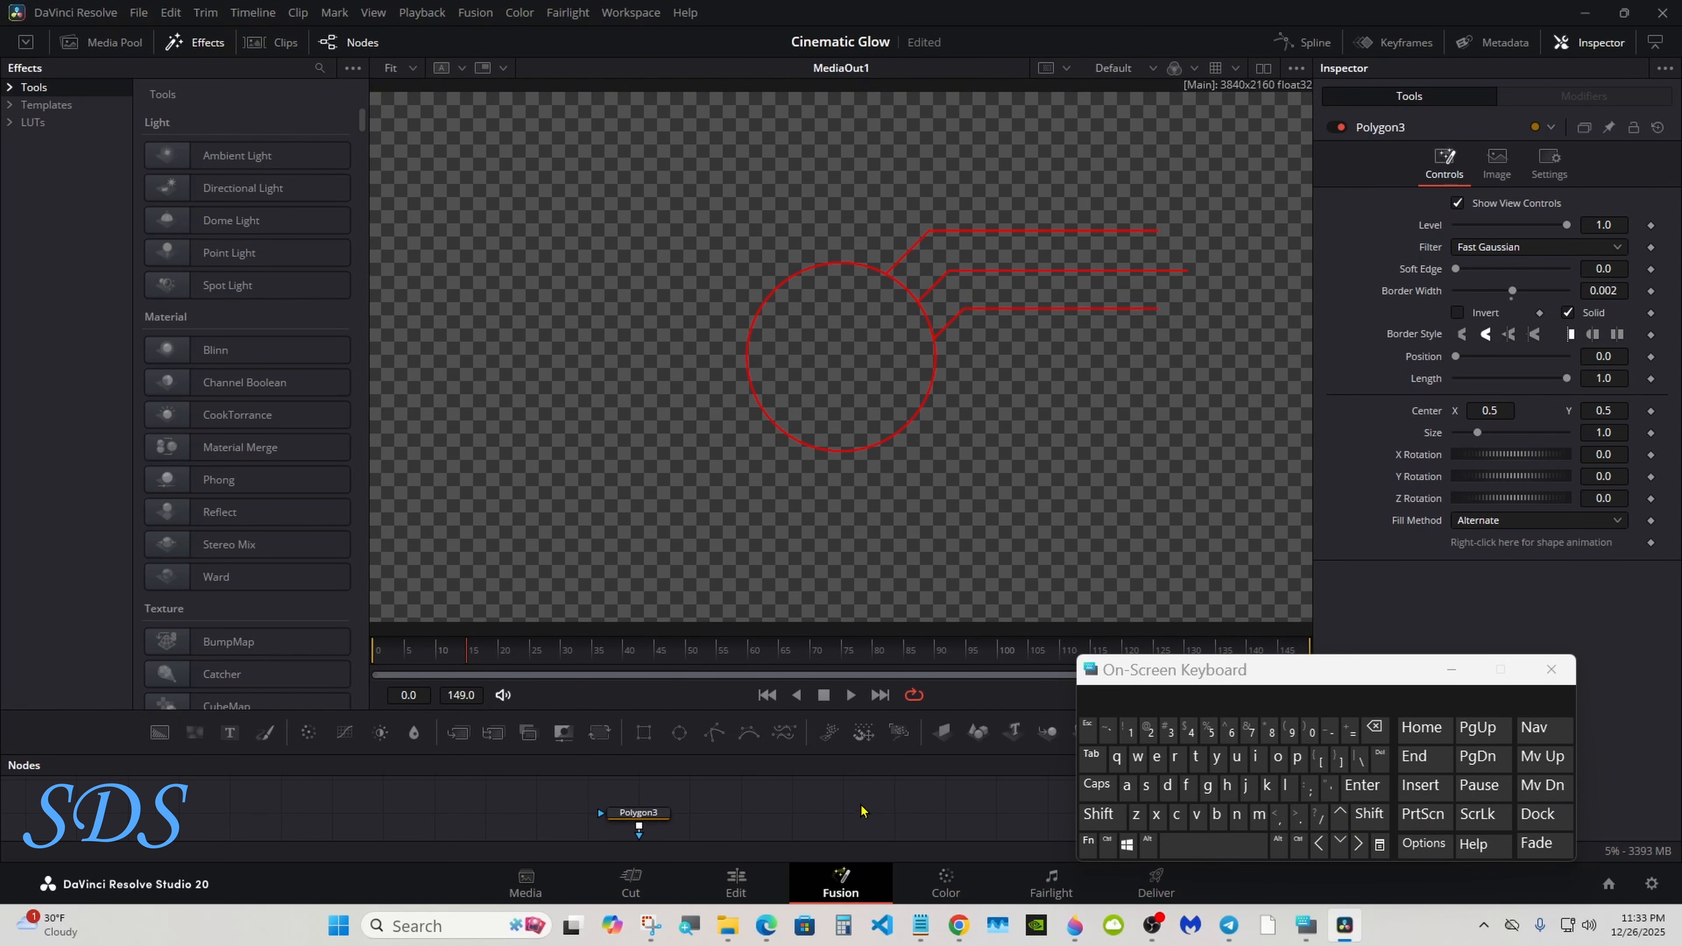
click(657, 814)
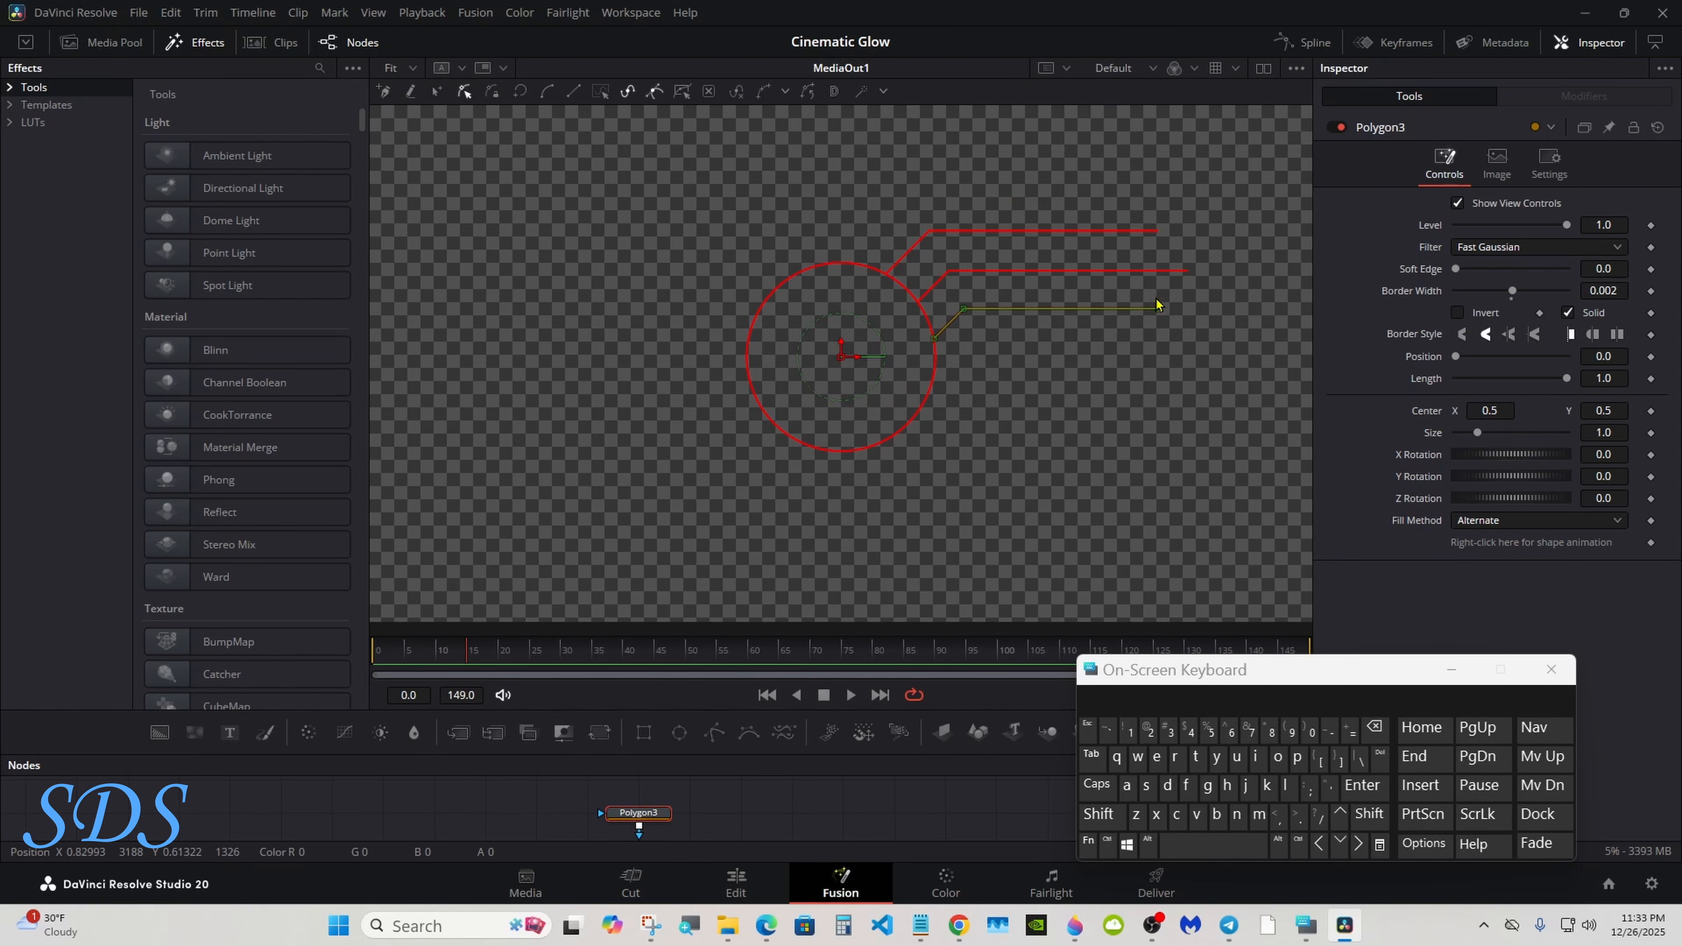
drag(1186, 293, 911, 393)
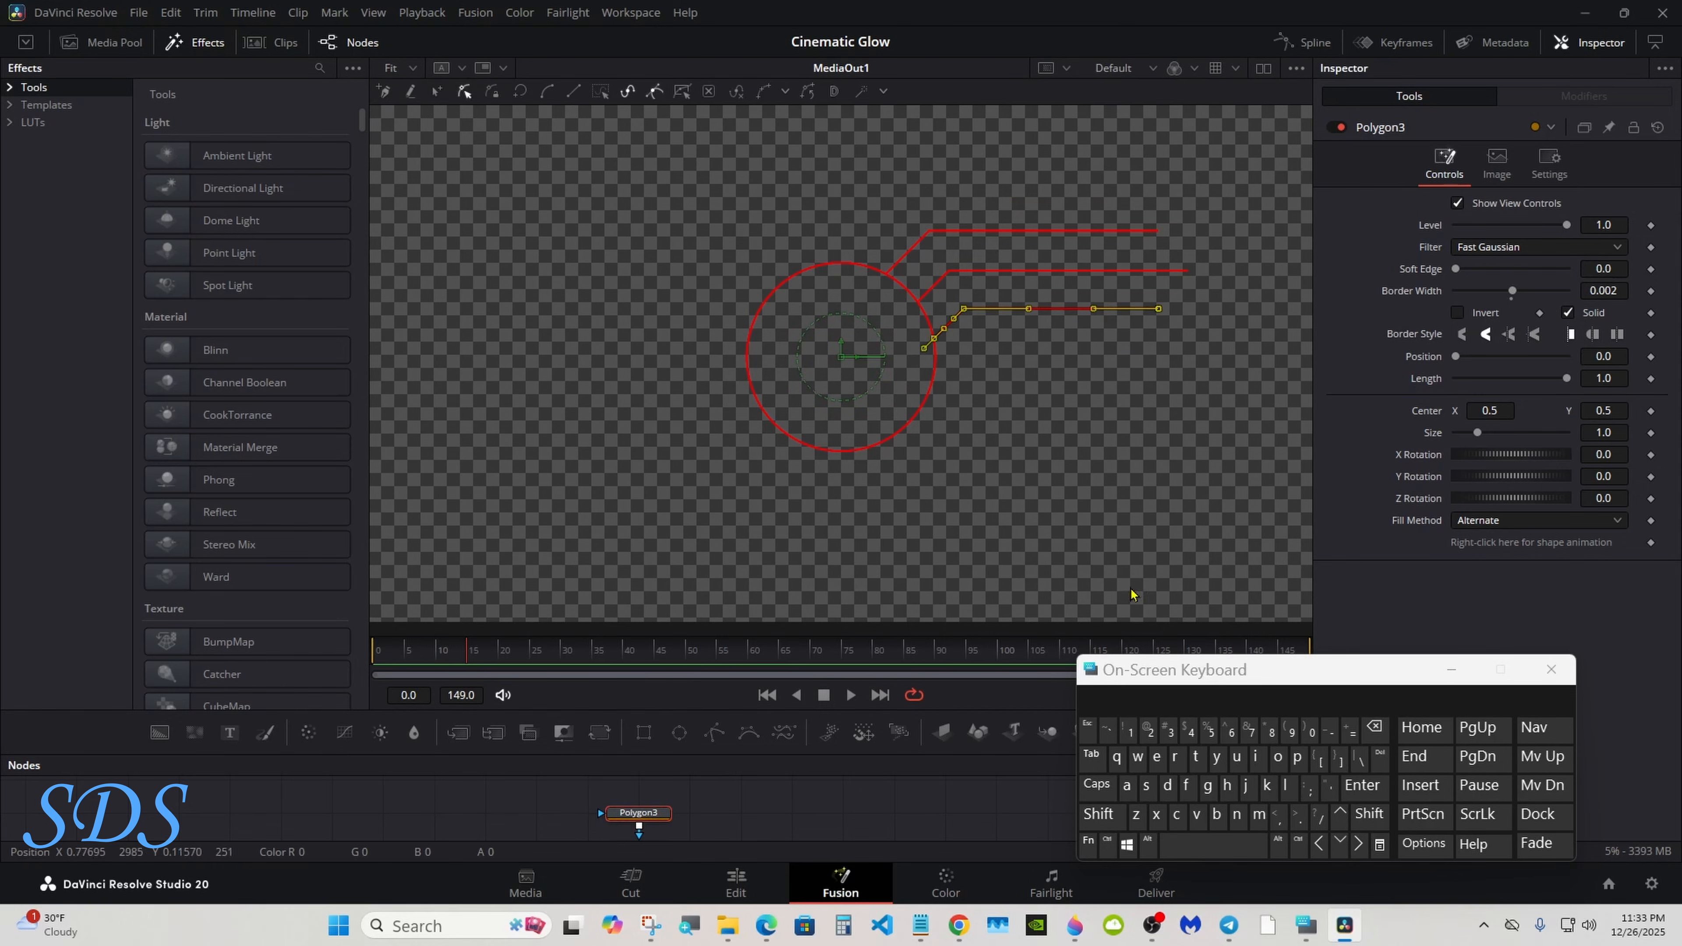
click(1339, 843)
click(903, 818)
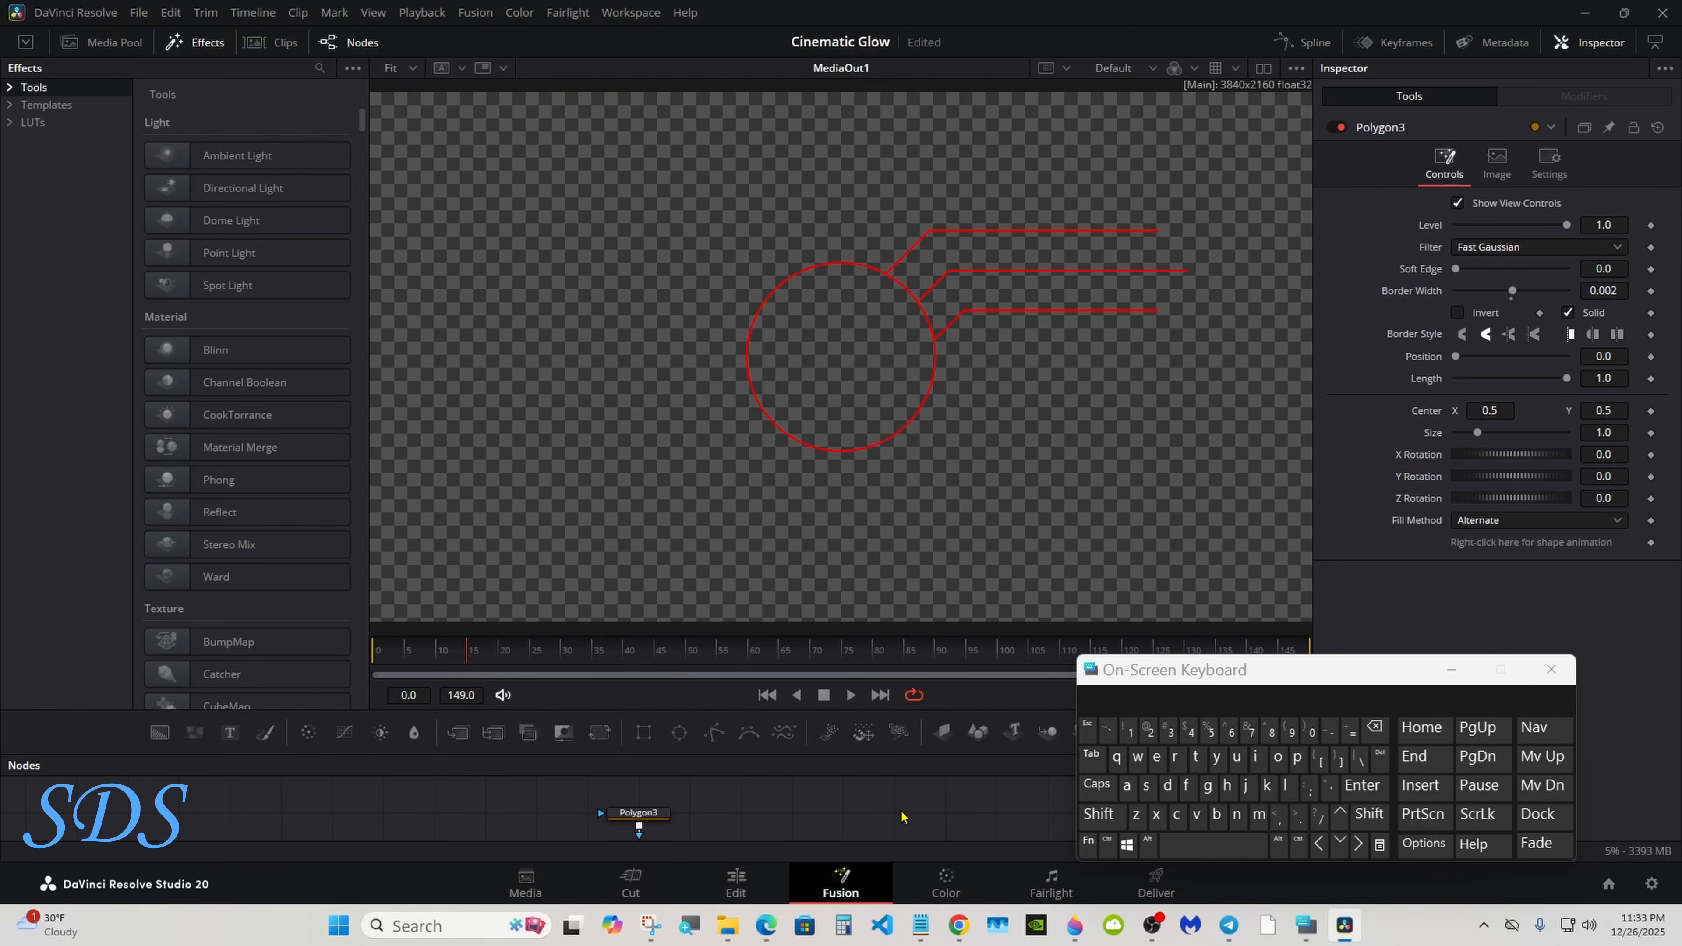
- Set the first callout polygon's Length to 0.0 and keyframe it at frame 15
drag(900, 759, 860, 611)
click(638, 733)
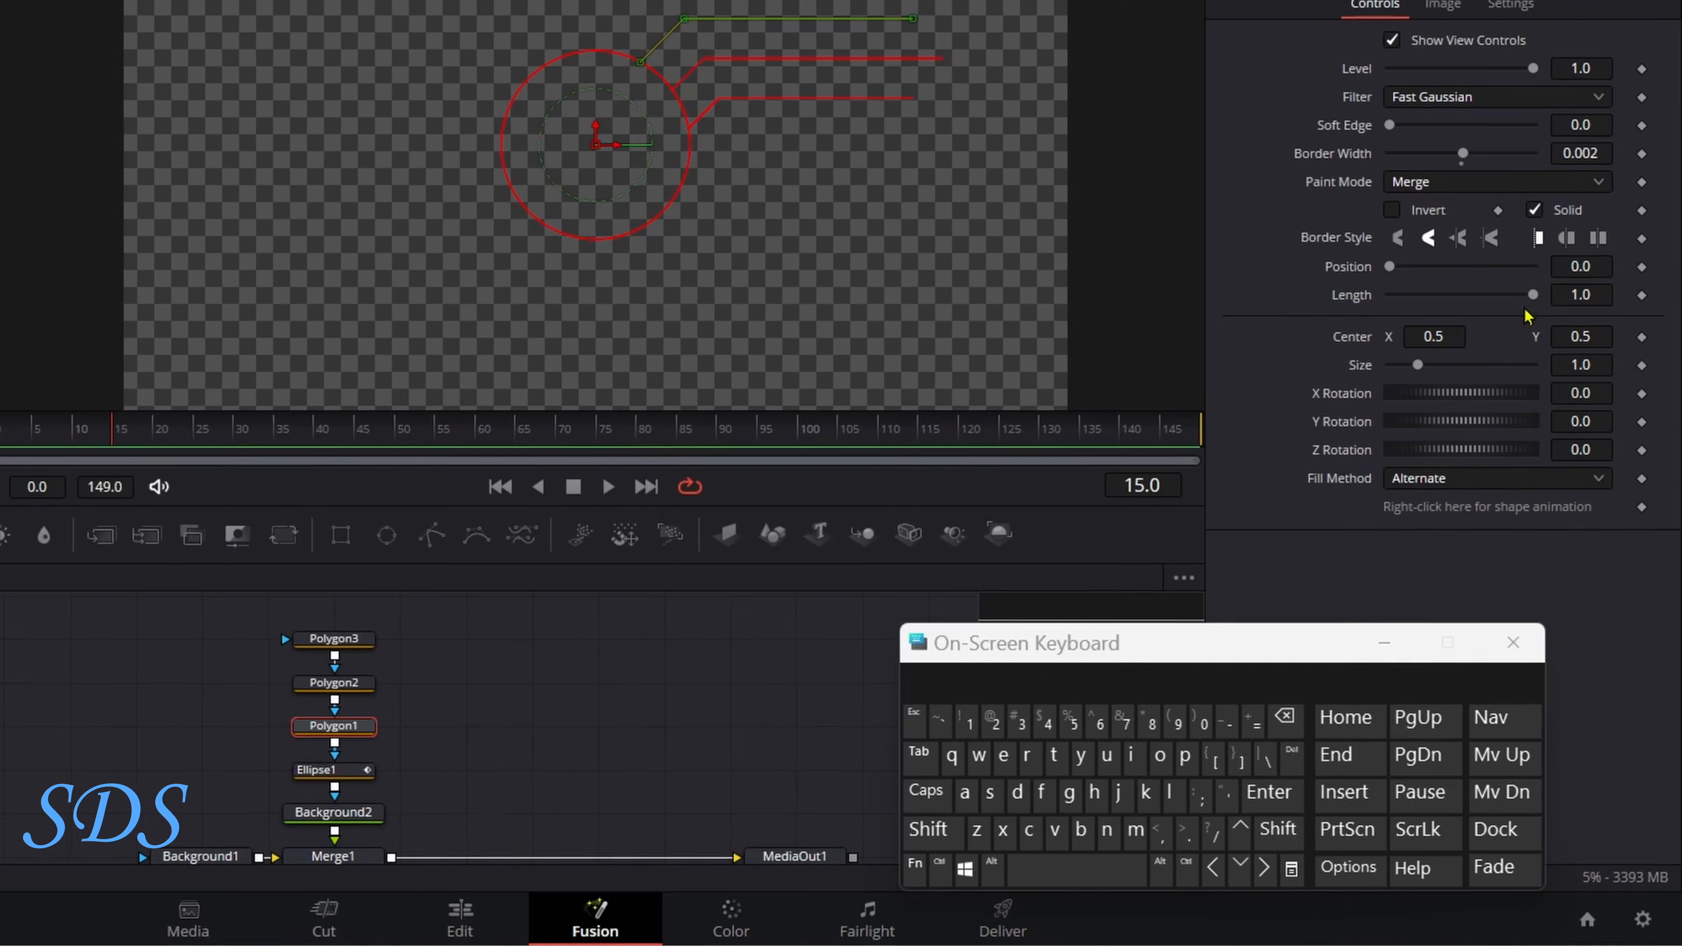
drag(1565, 401, 1443, 404)
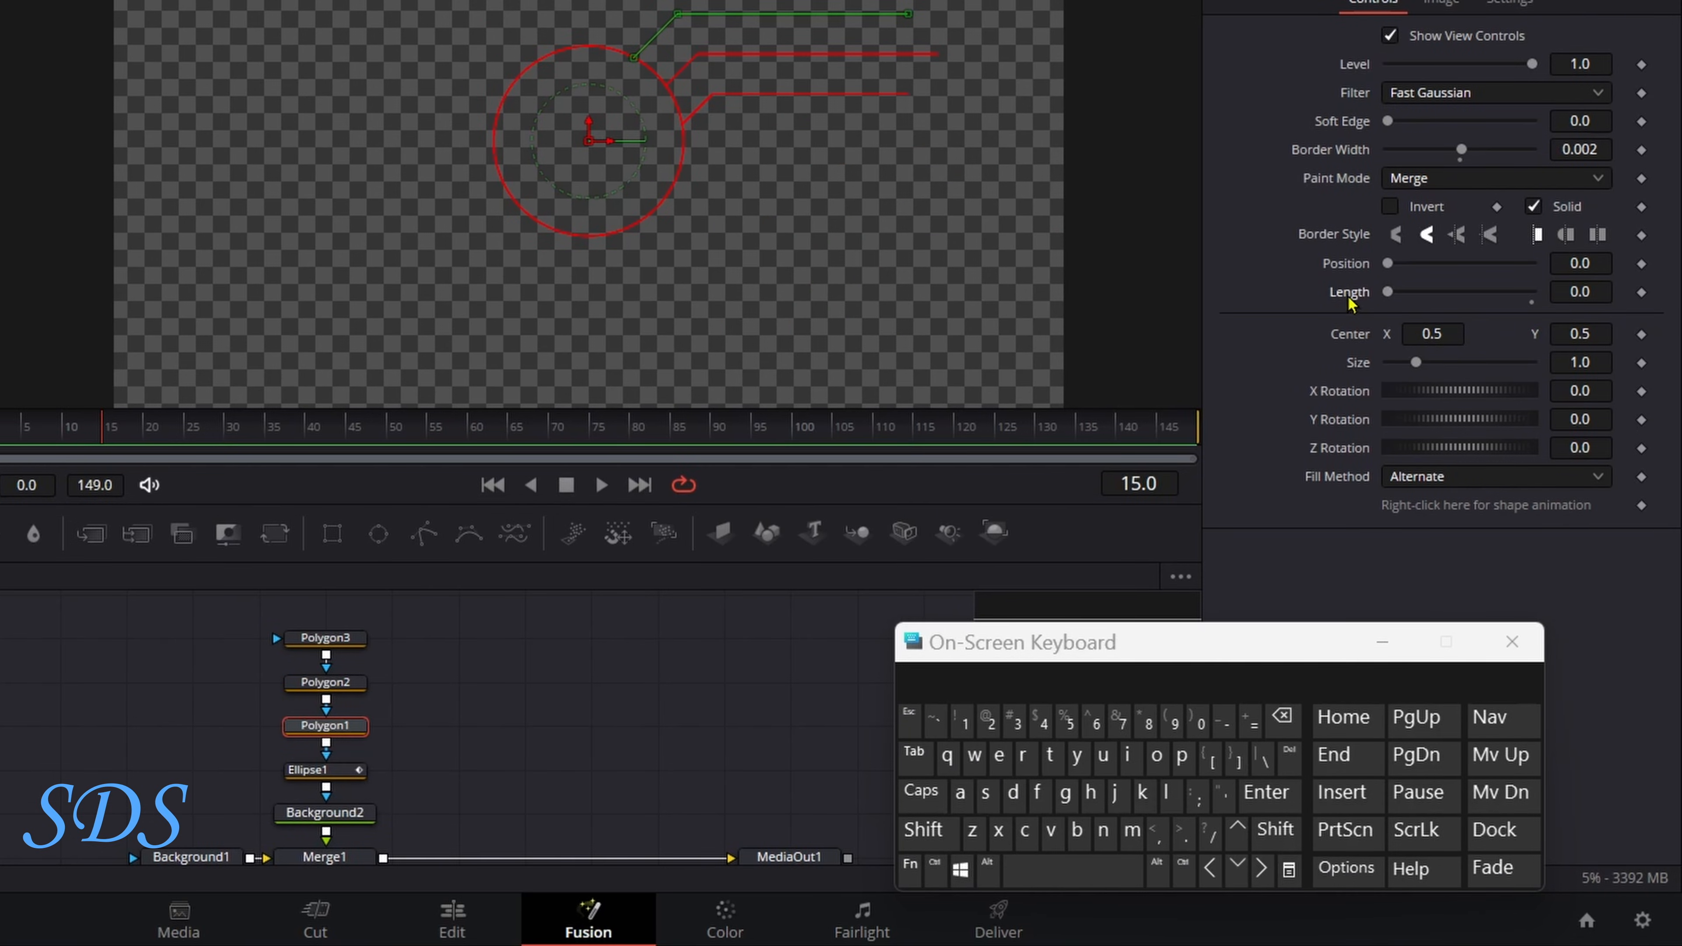
click(1641, 292)
- Set Length to 0.0 and keyframe it at frame 15 on both the second and third callout polygons
click(353, 684)
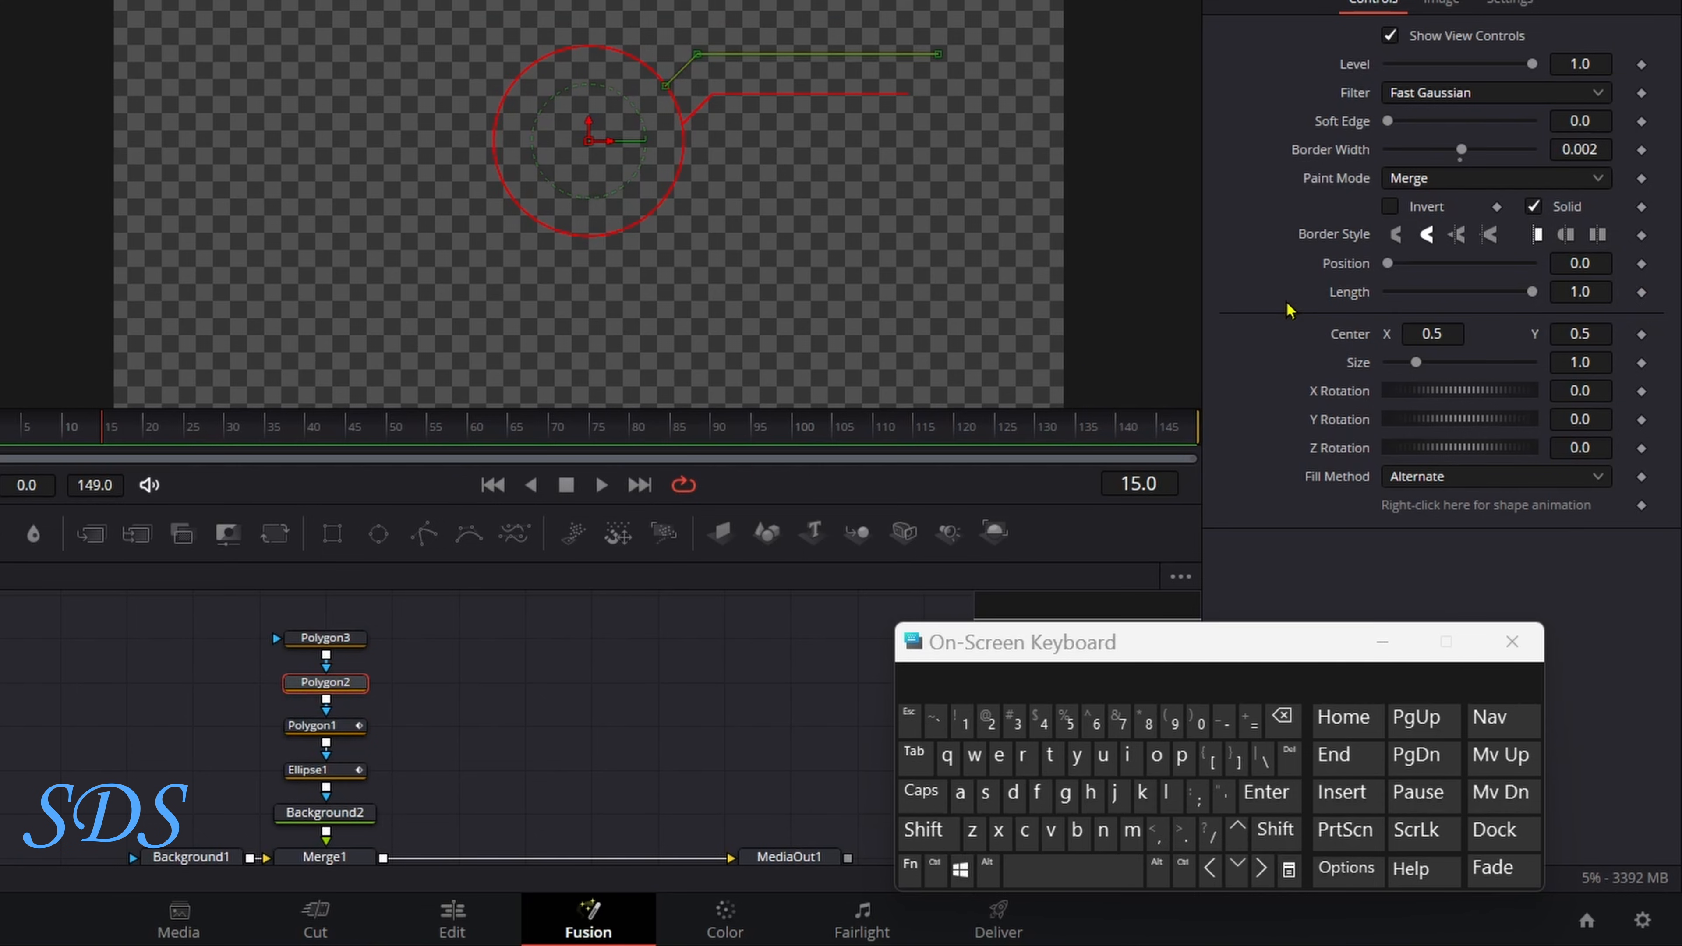
drag(1532, 293, 1368, 302)
click(1641, 292)
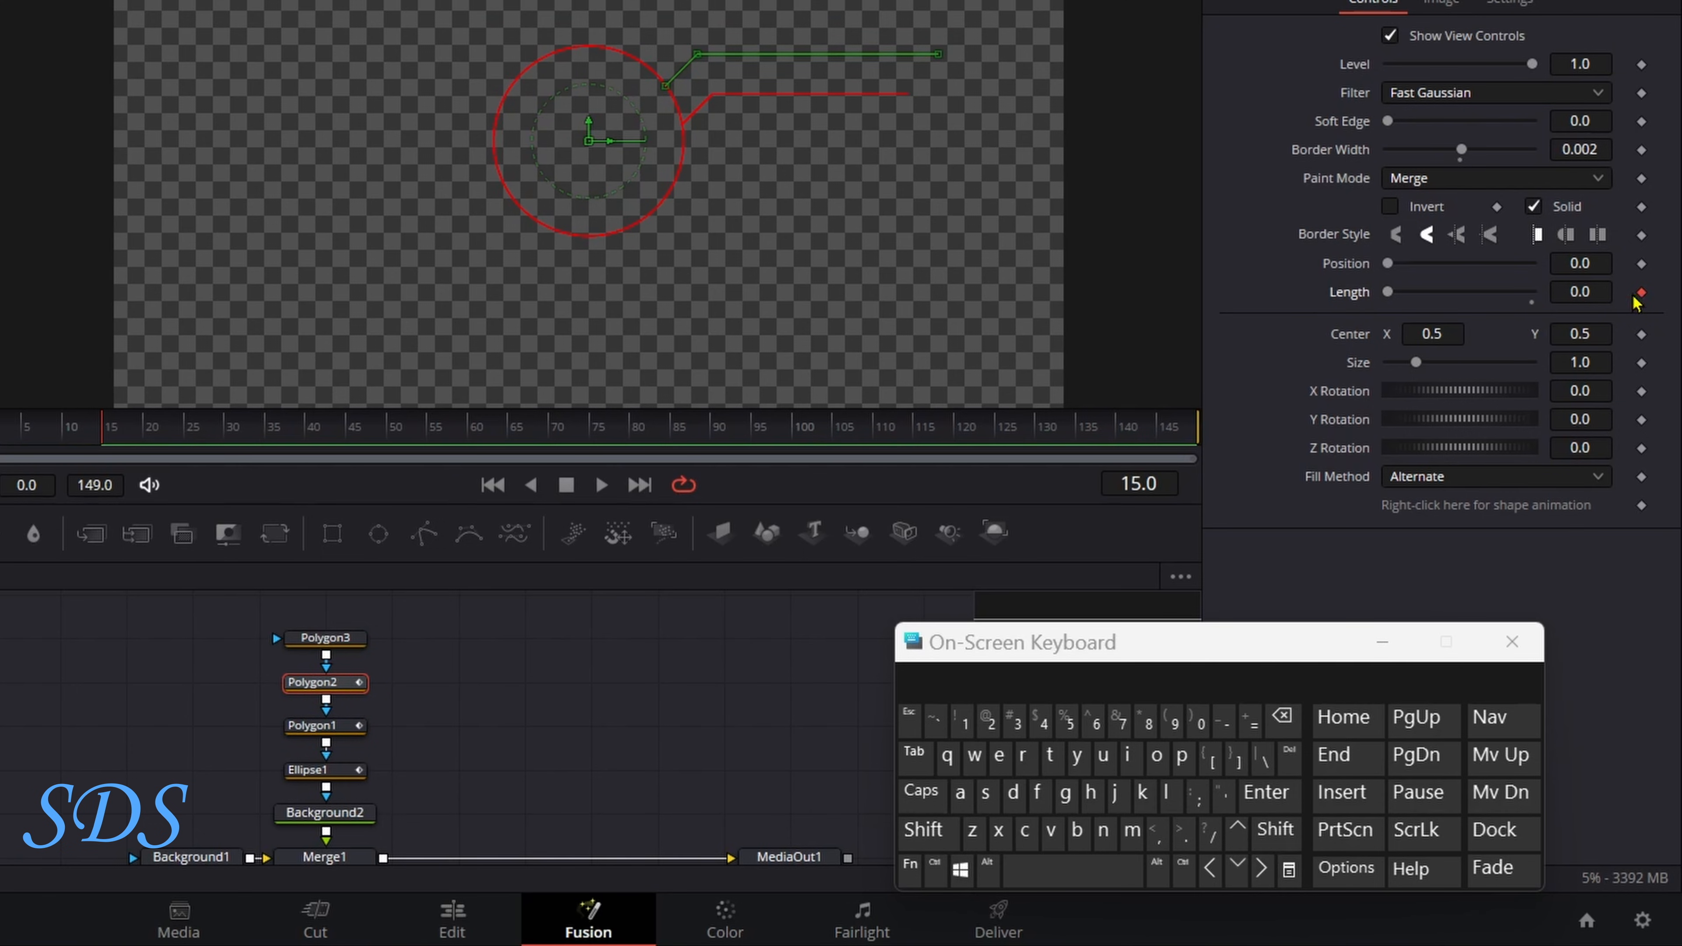
click(334, 640)
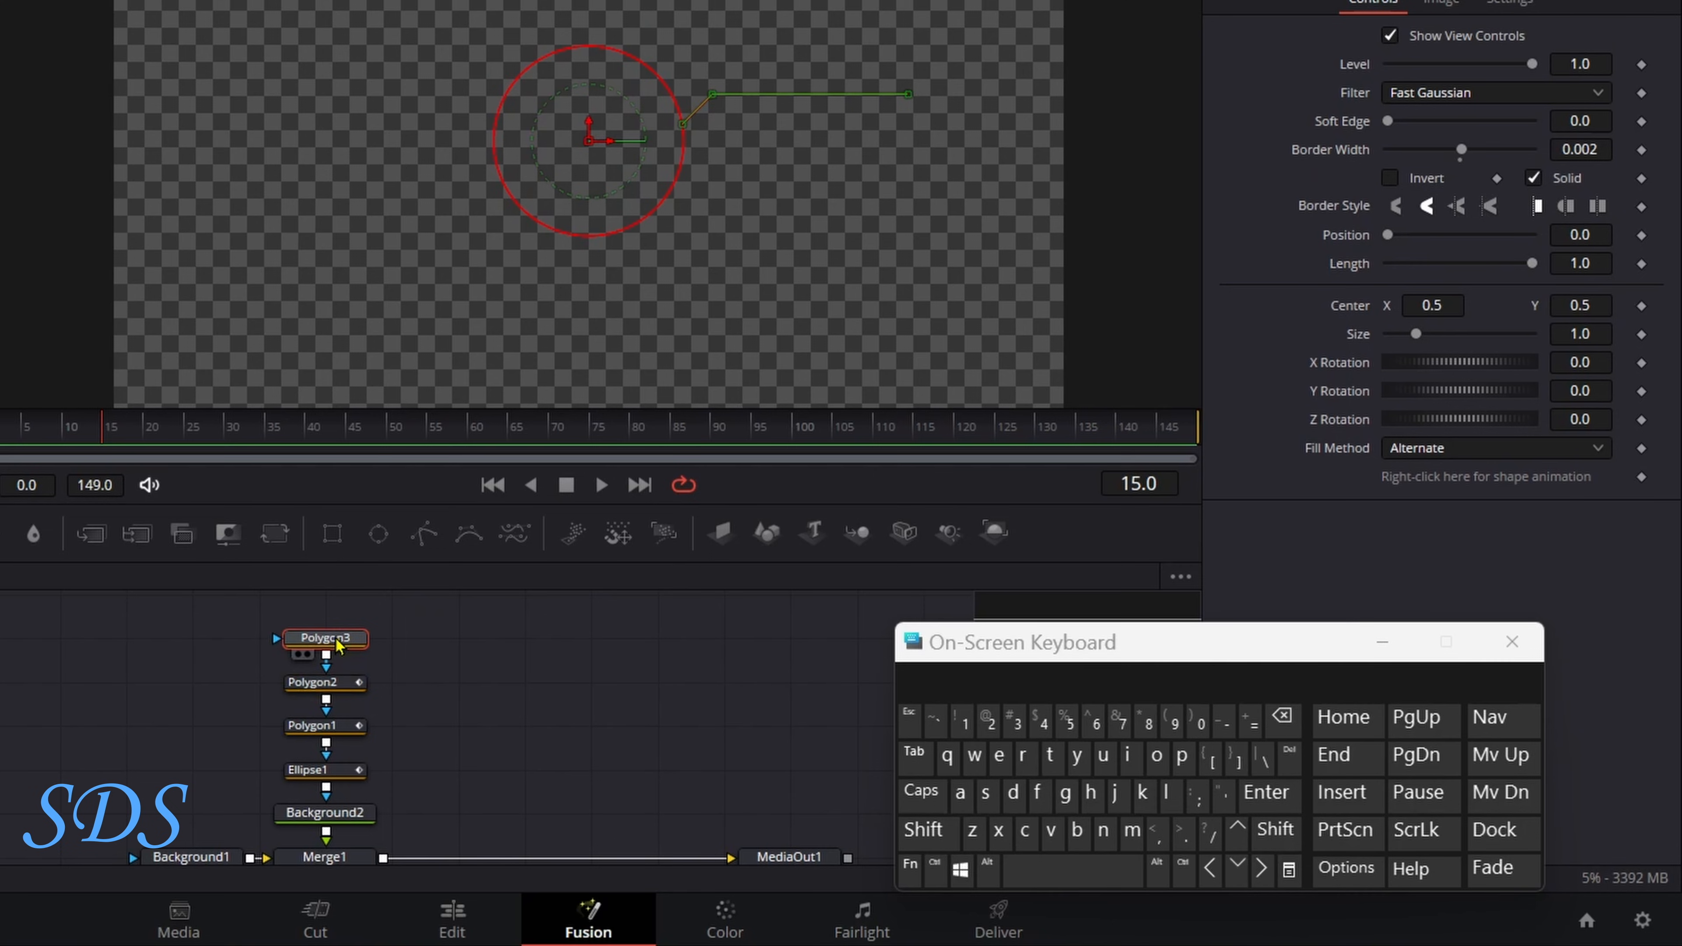
drag(1530, 265, 1368, 268)
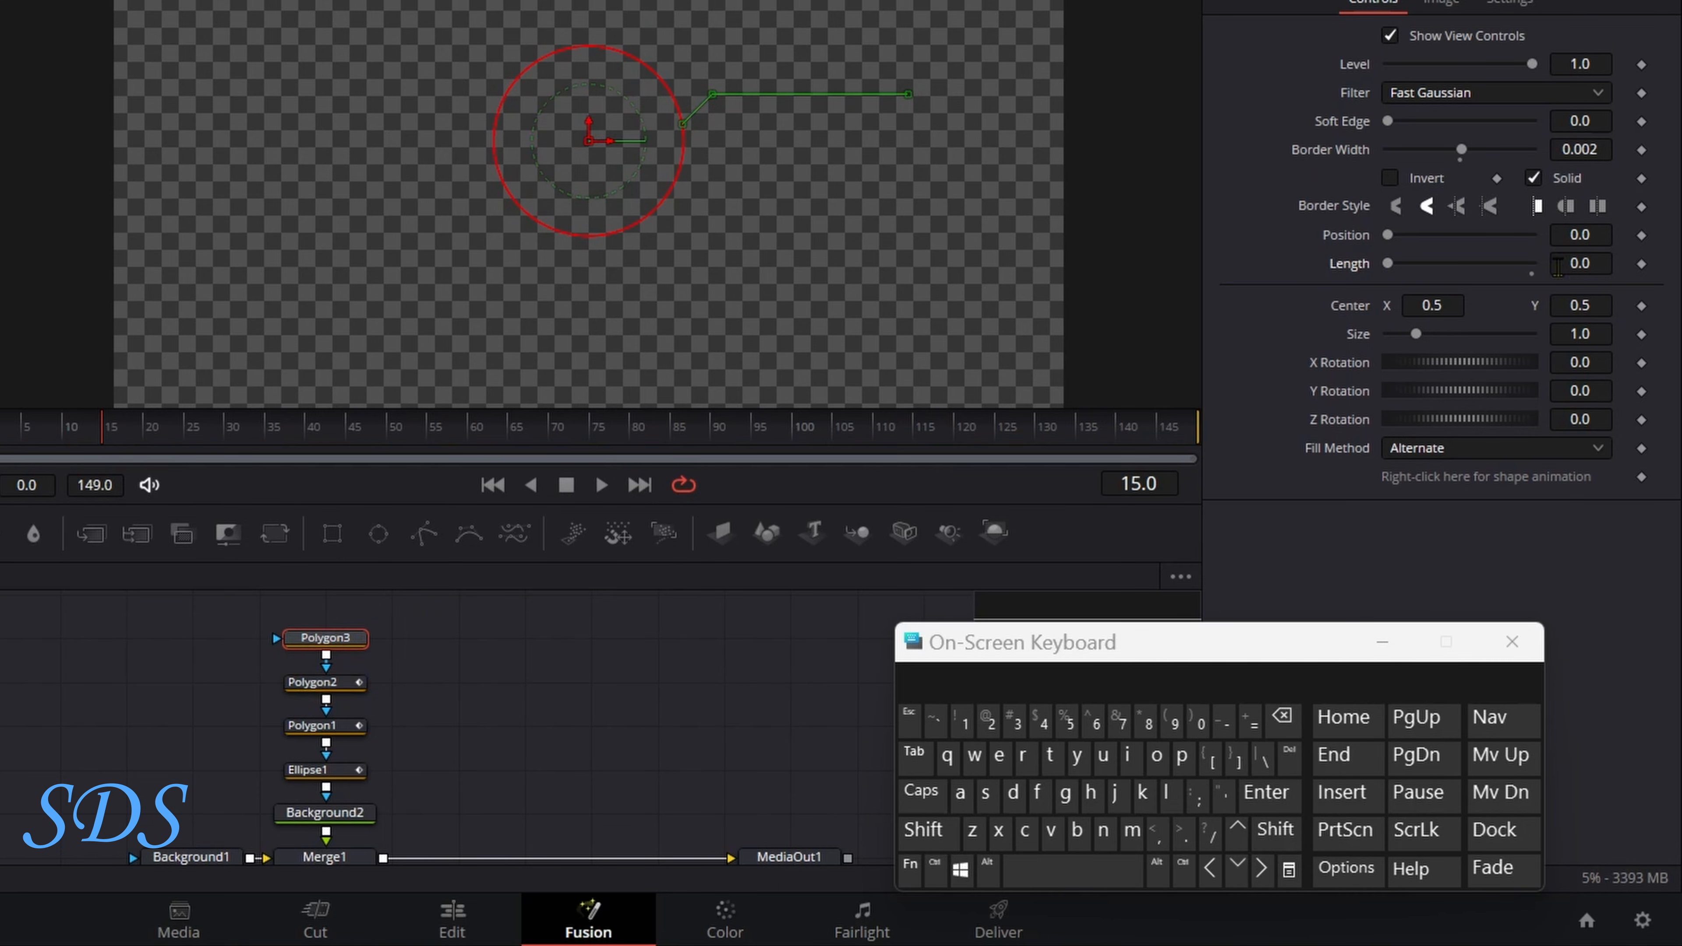
click(1642, 265)
- At frame 45, set Length to 1.0 on the third, second and first callout polygons
drag(323, 441, 348, 442)
drag(1388, 265, 1533, 264)
click(1382, 641)
click(291, 689)
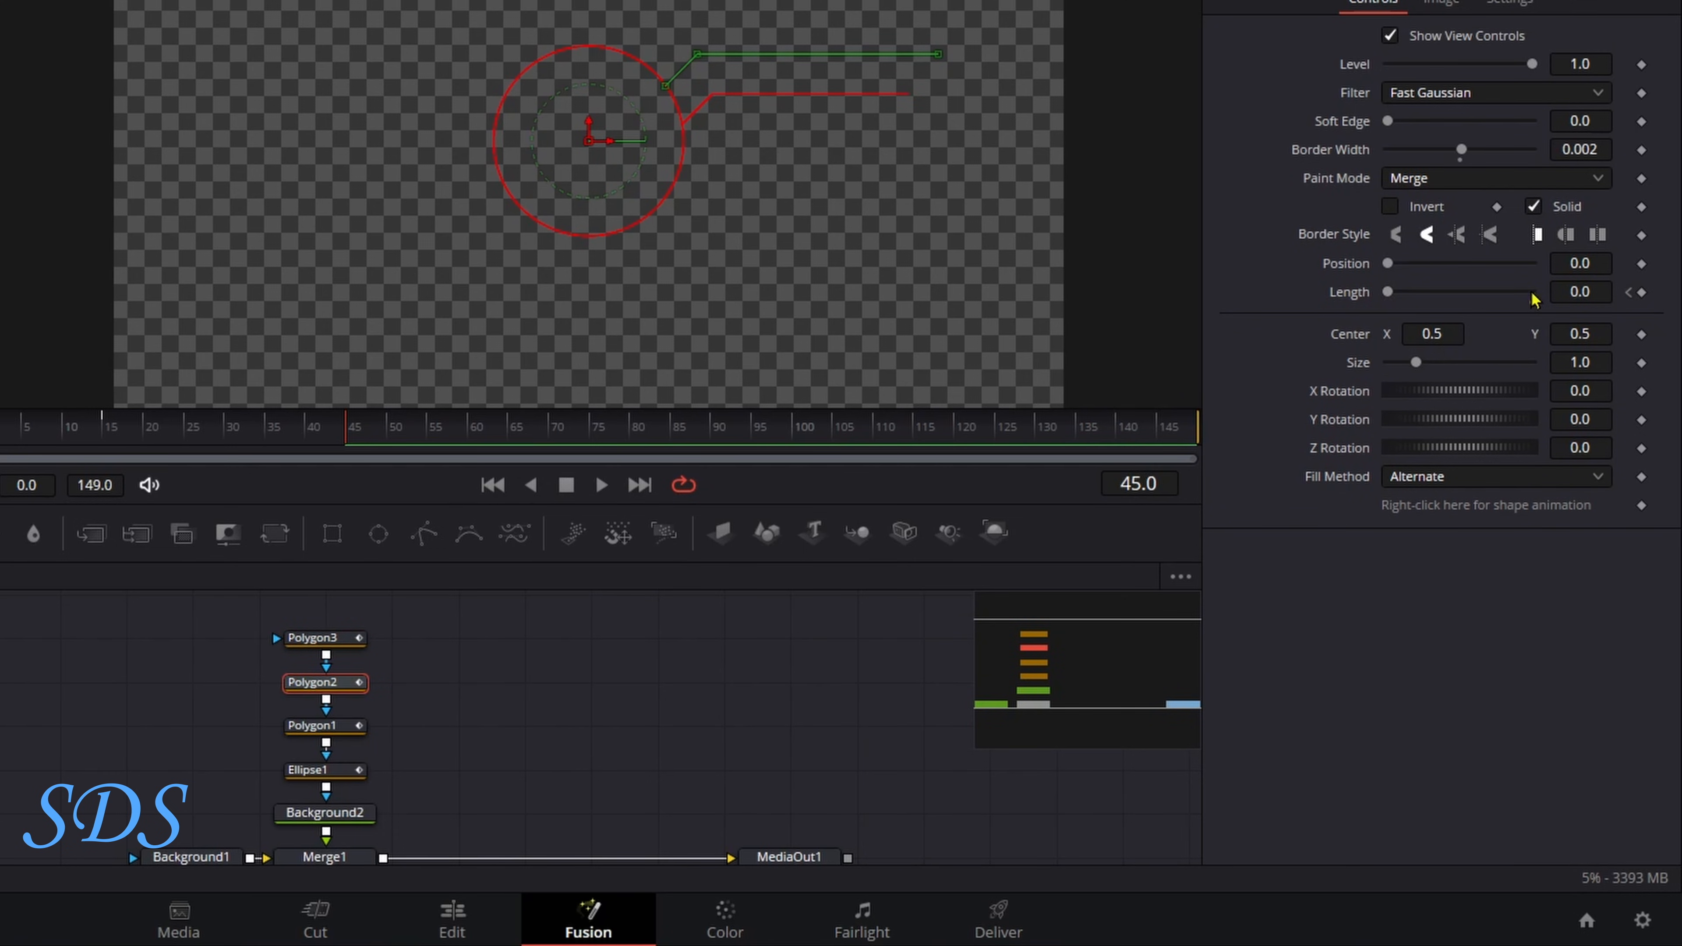
drag(1393, 296, 1552, 296)
click(344, 727)
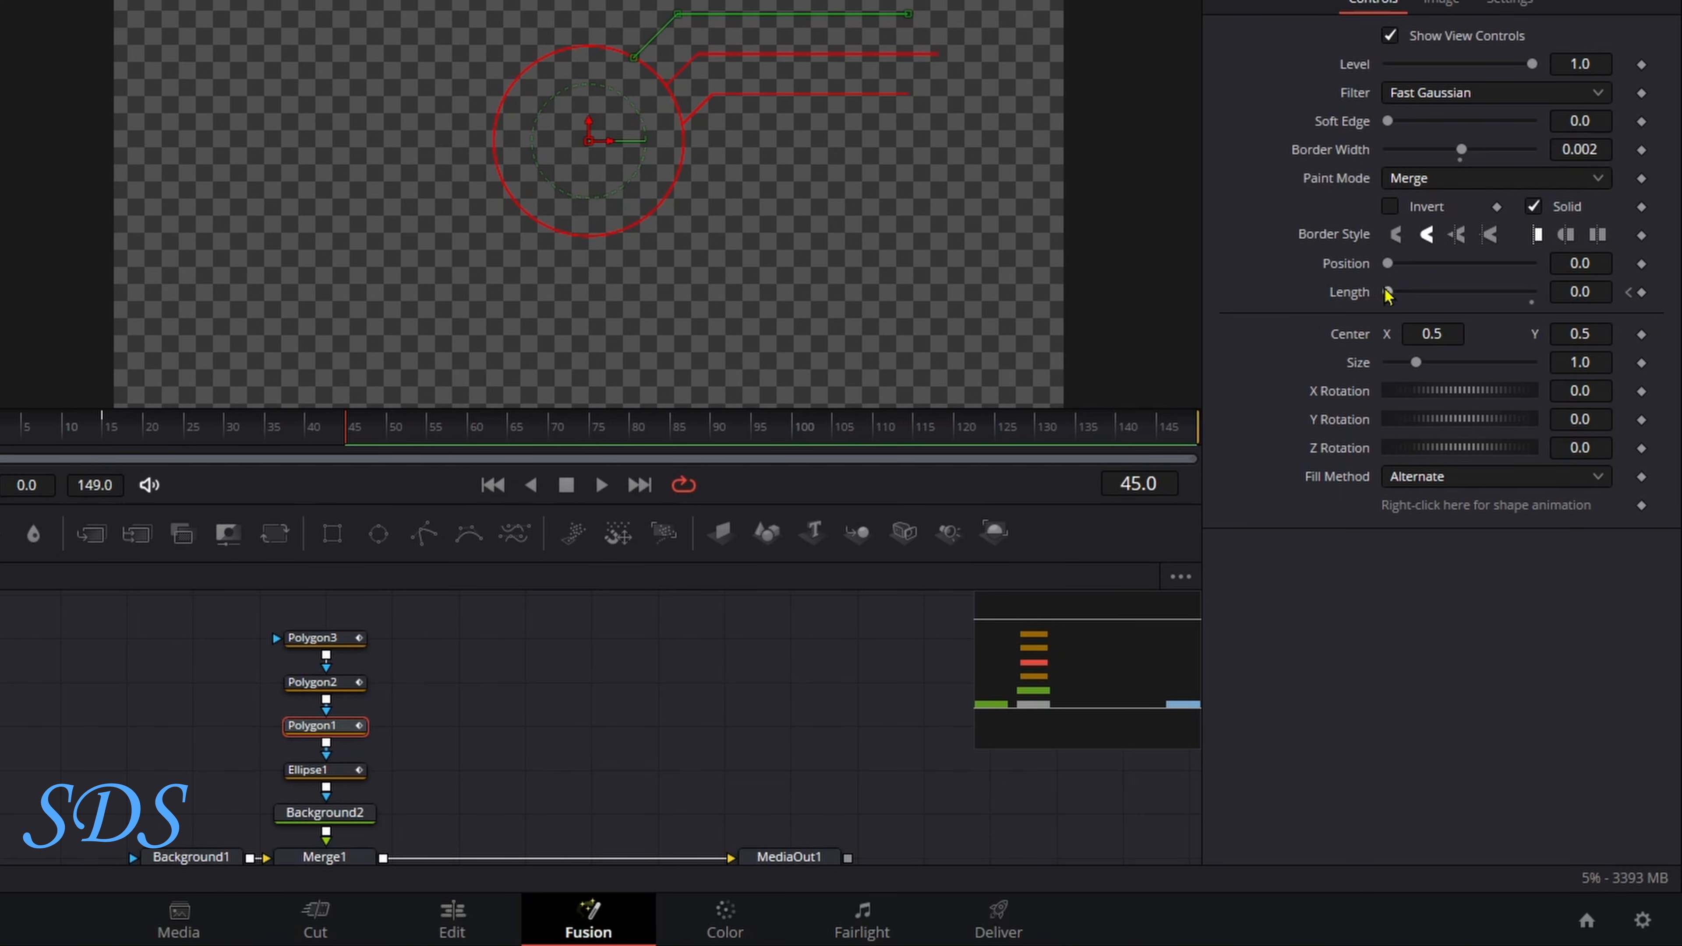
drag(1388, 296, 1579, 290)
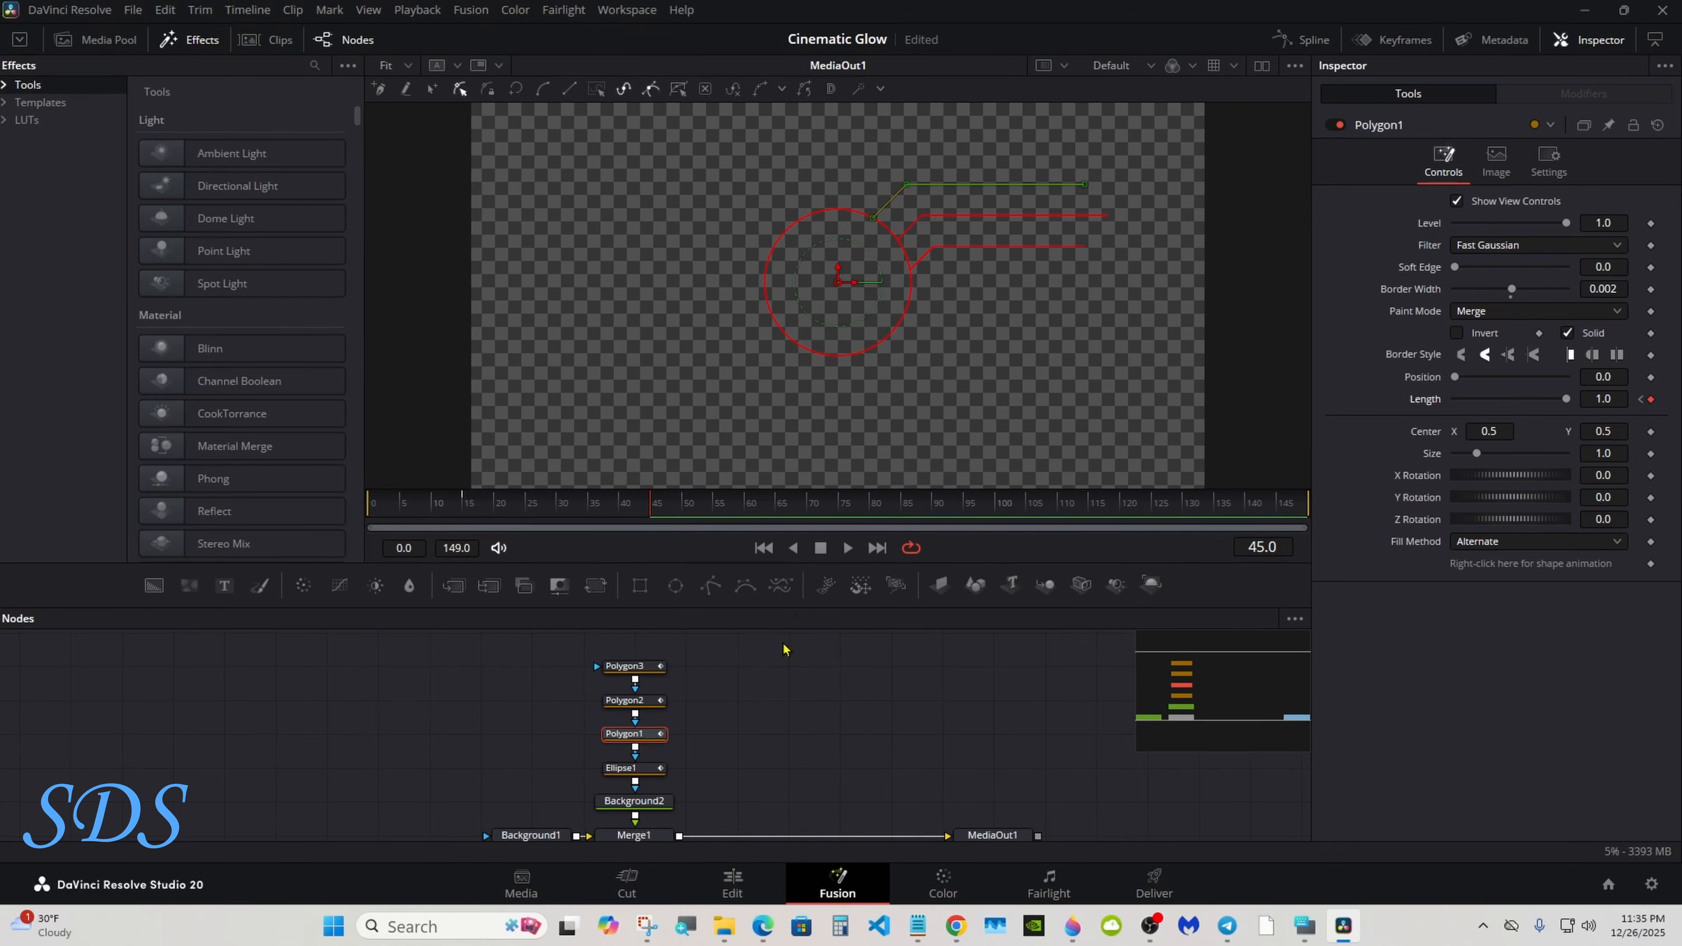
- Display the Length curves of Ellipse1, Polygon1, Polygon2 and Polygon3 together in the Spline editor
click(504, 661)
drag(653, 509, 741, 509)
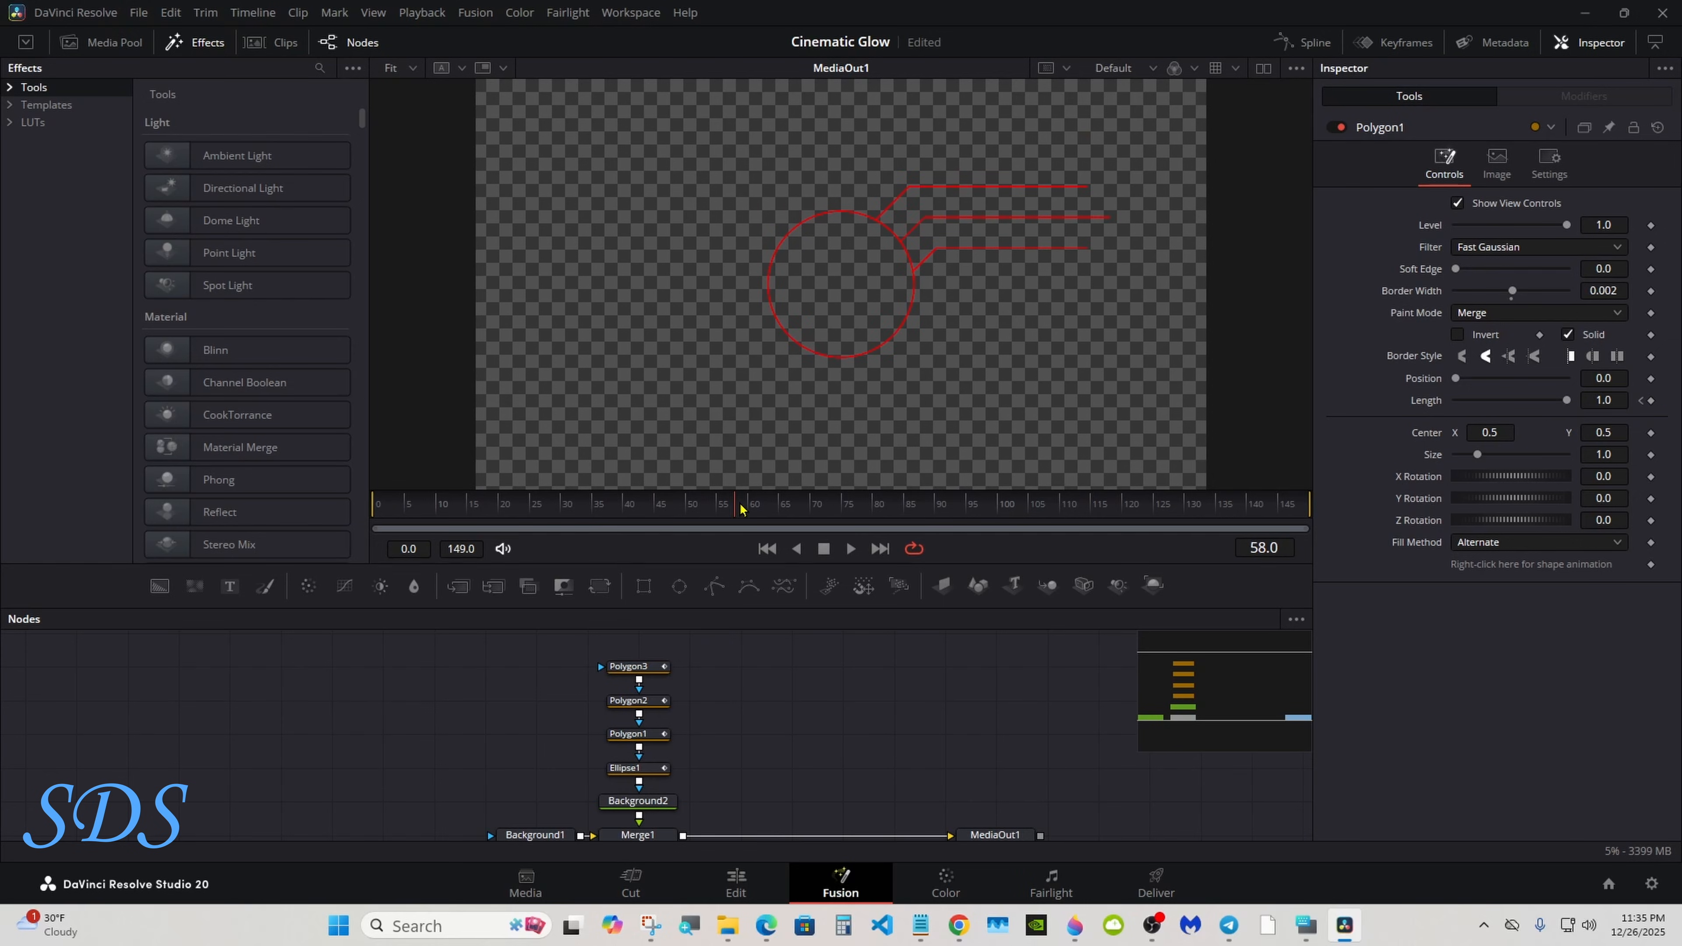
drag(550, 642, 723, 787)
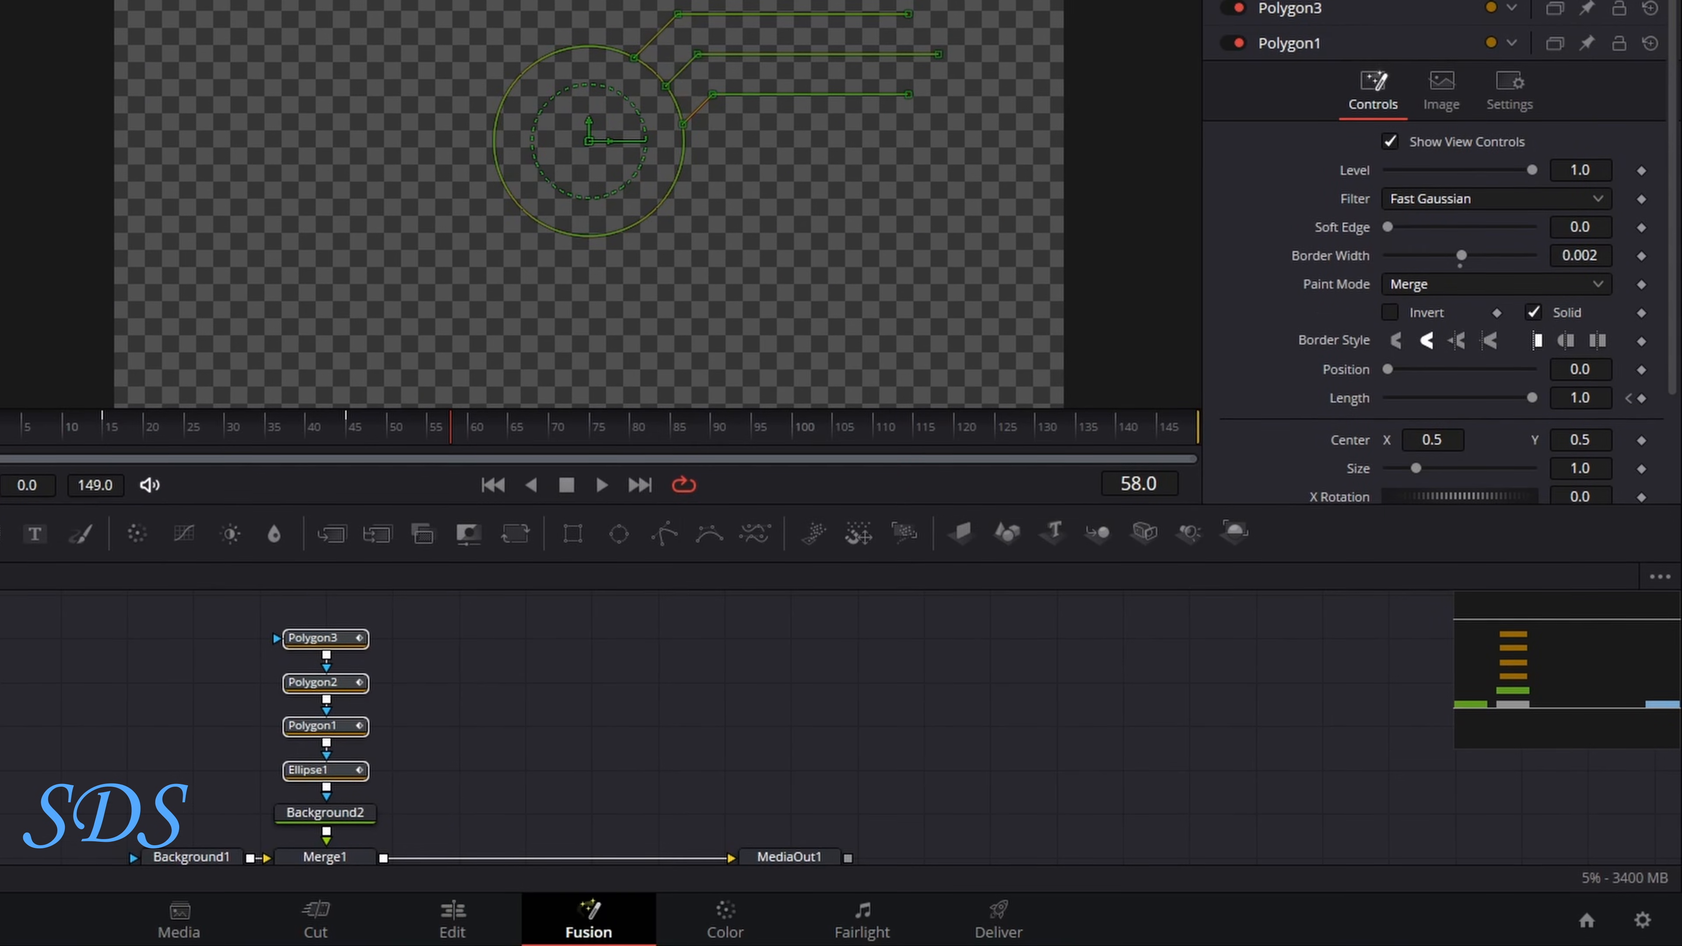
key(shift+F8)
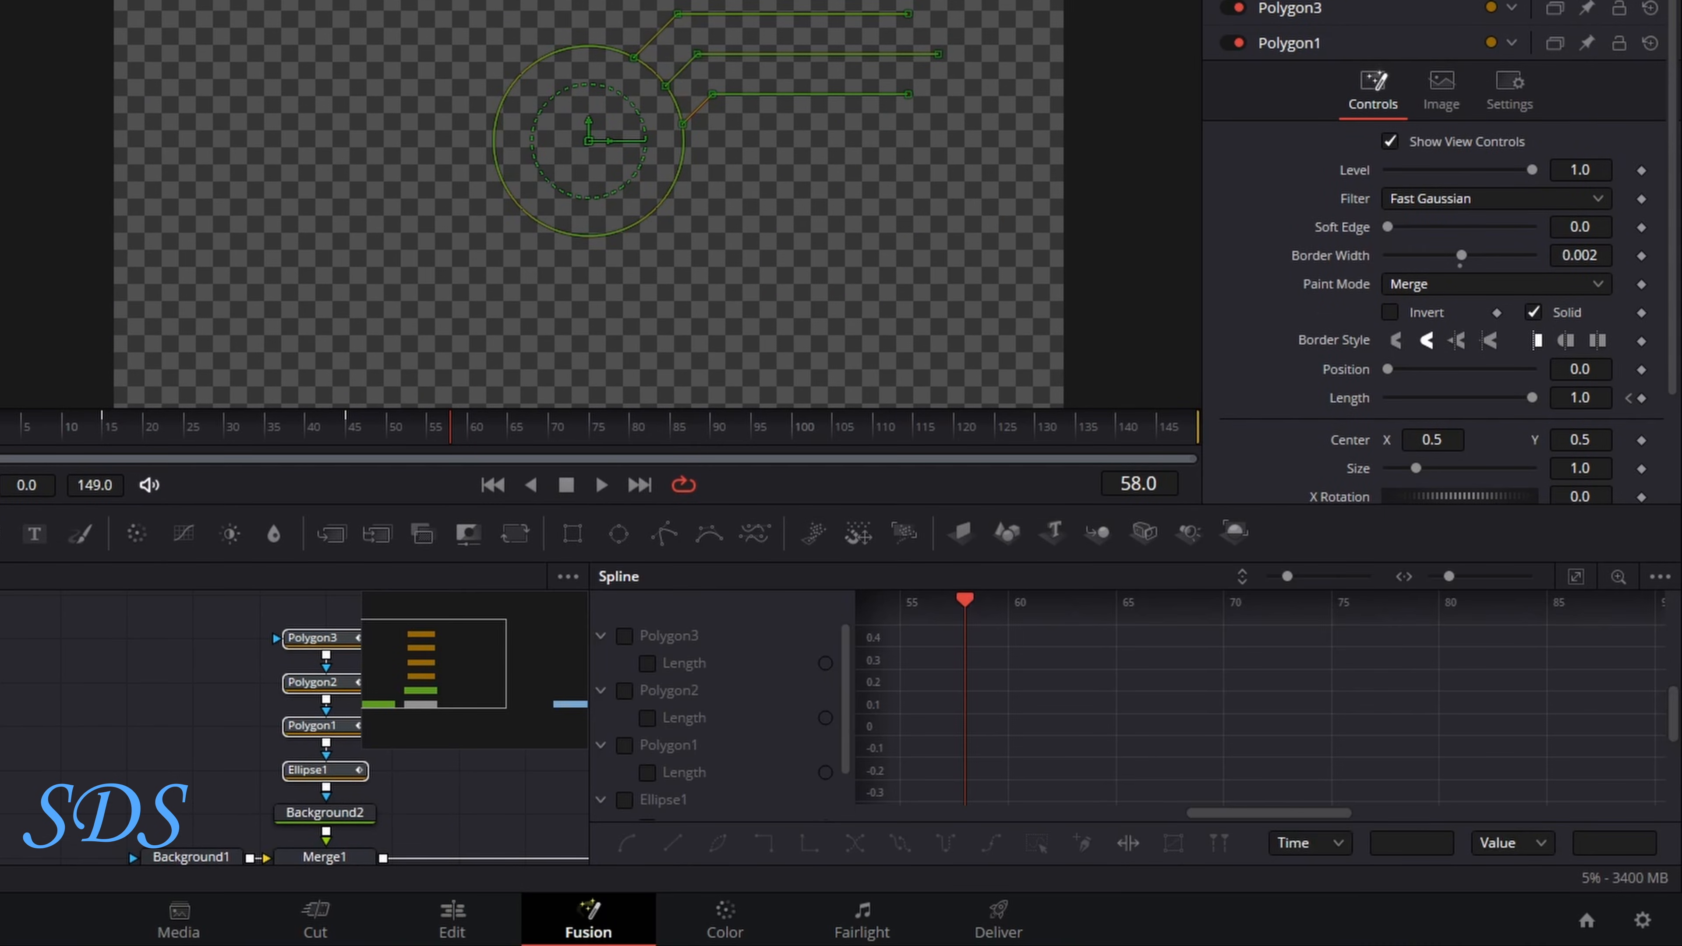
click(625, 635)
click(624, 690)
click(624, 744)
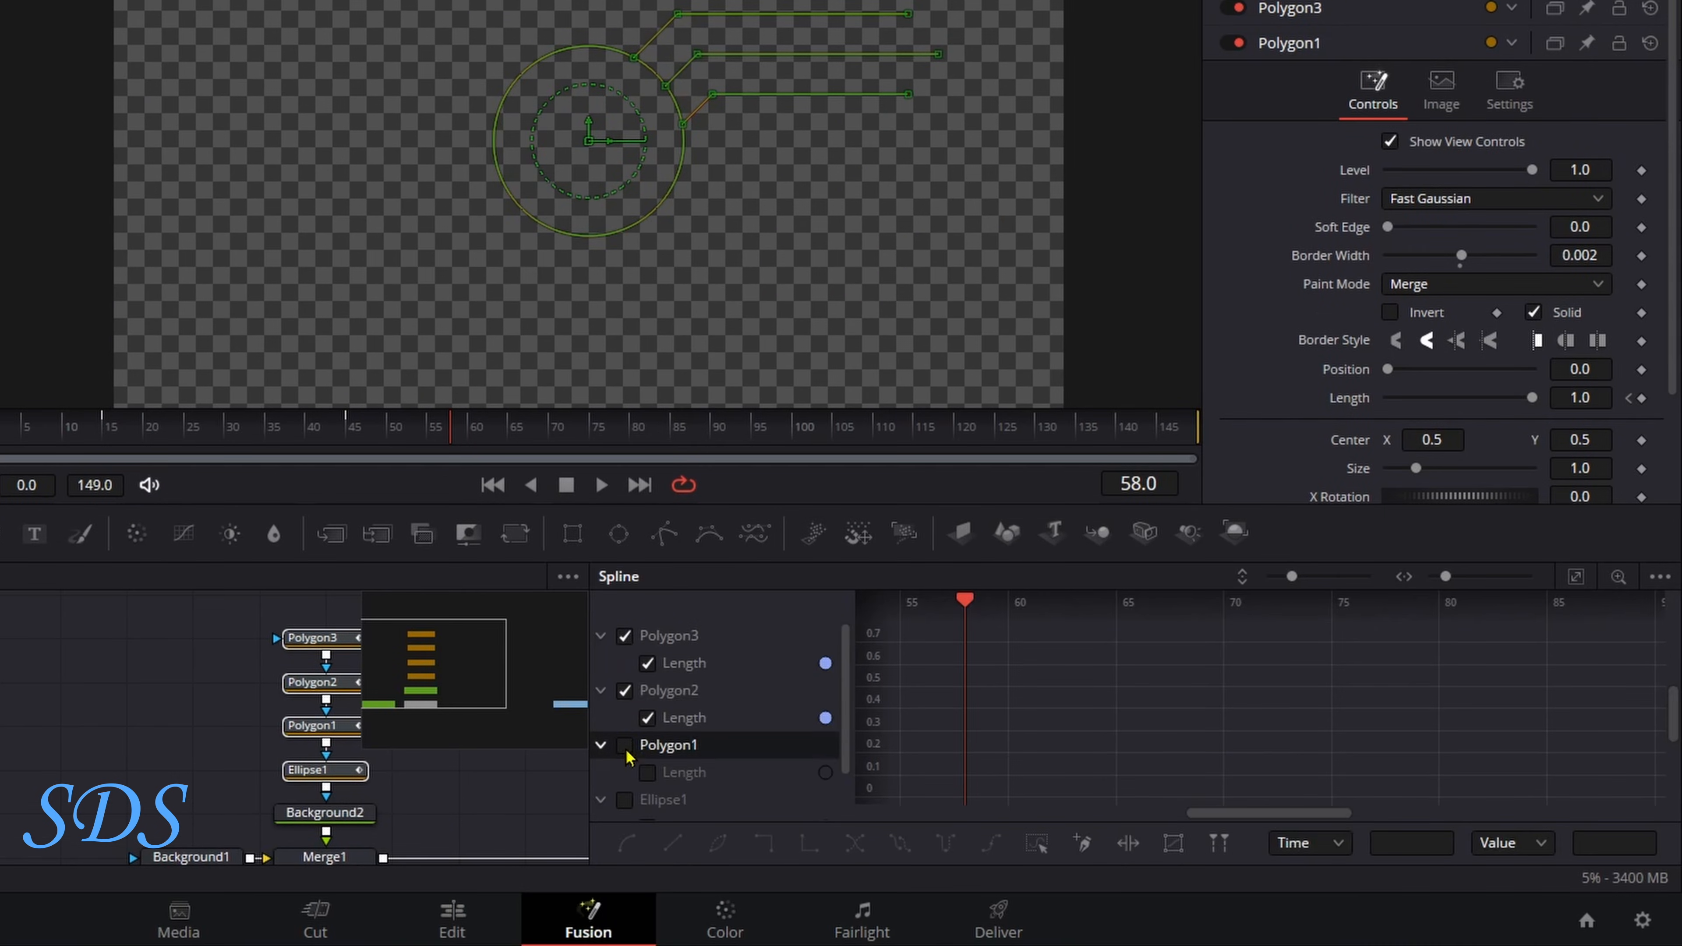
click(625, 800)
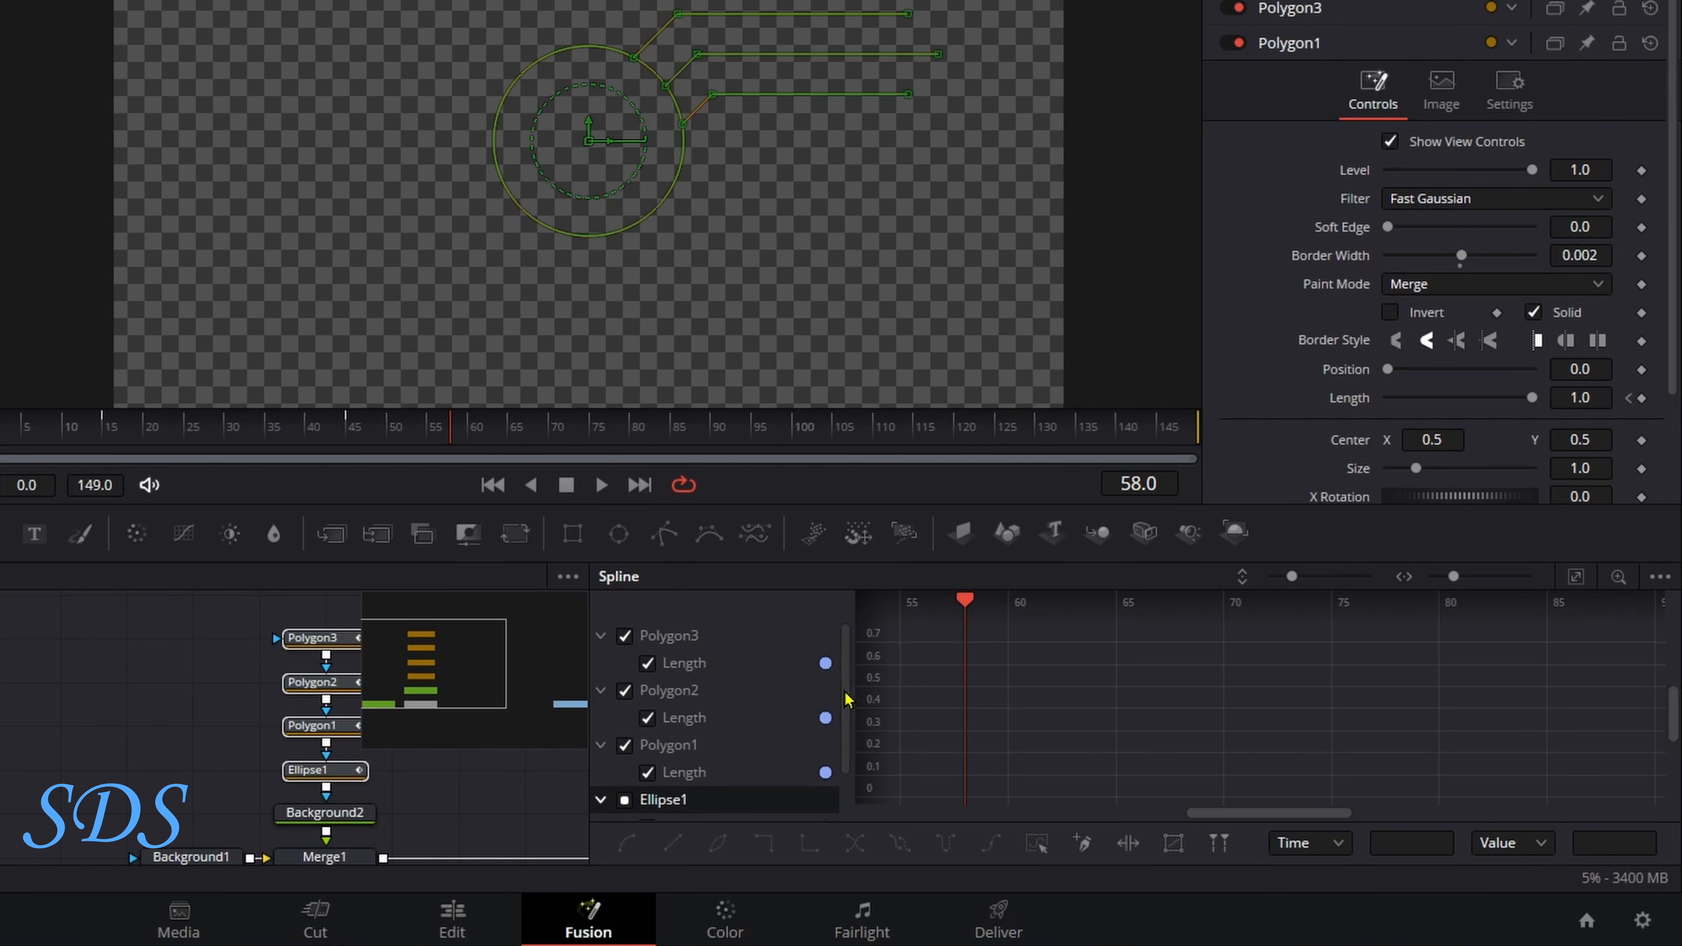
scroll(788, 745, down, 1)
- Ease all the Length curves by flattening their keyframe handles, and play the animation from the first frame
click(1182, 944)
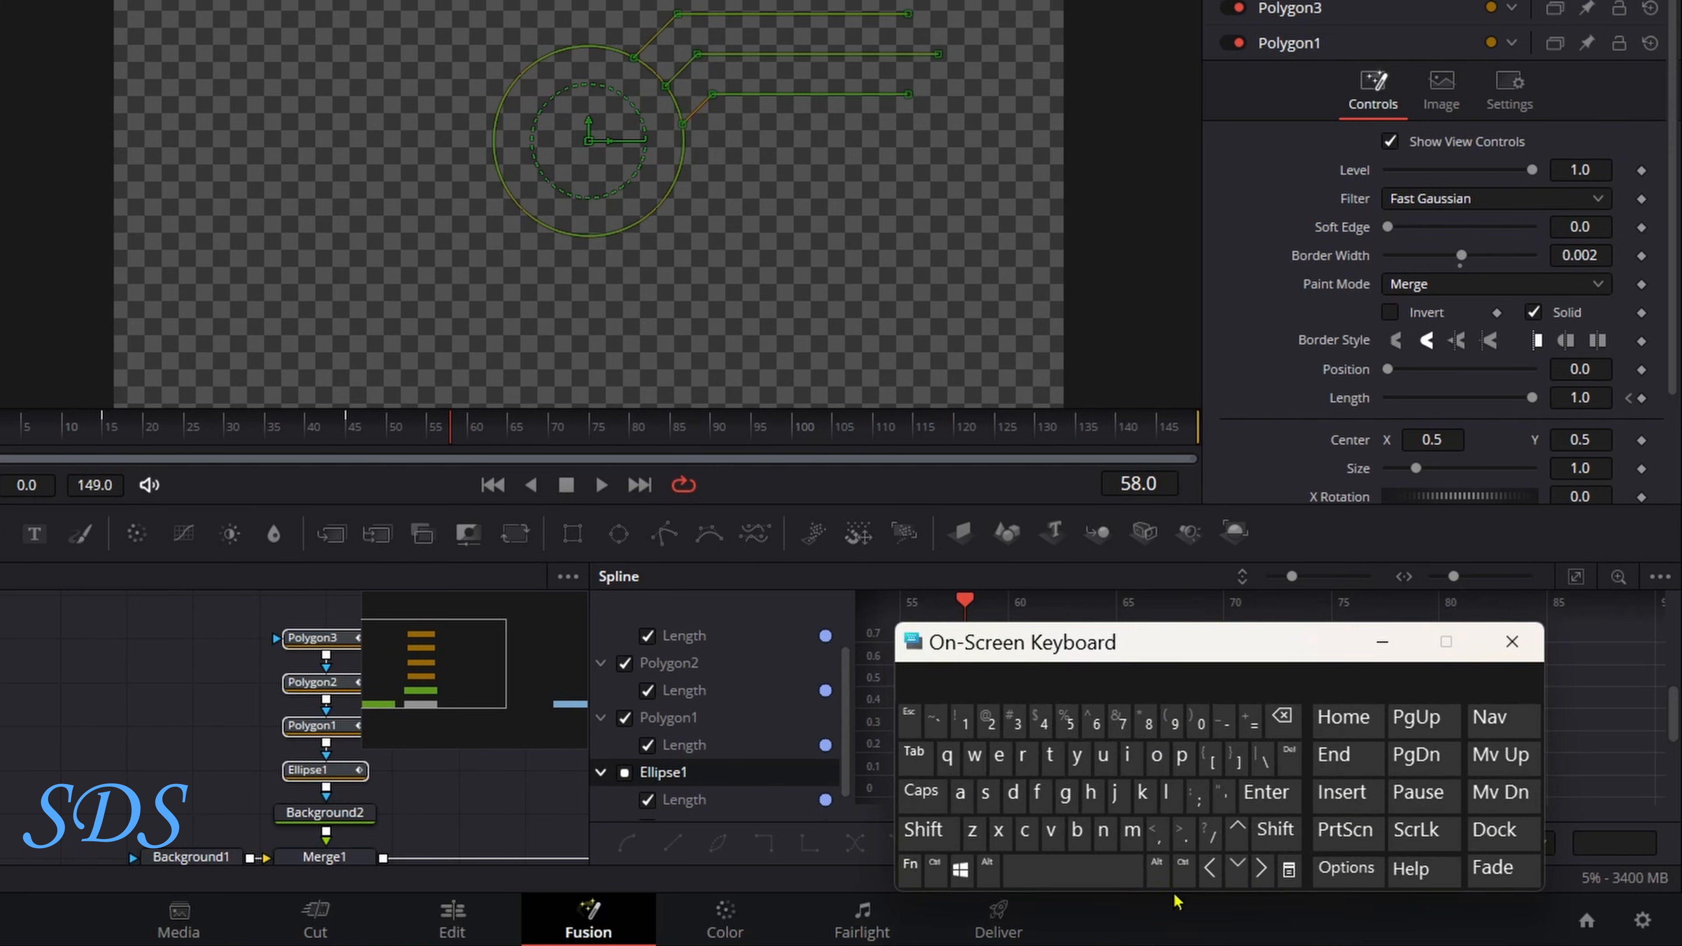
drag(1145, 647, 175, 689)
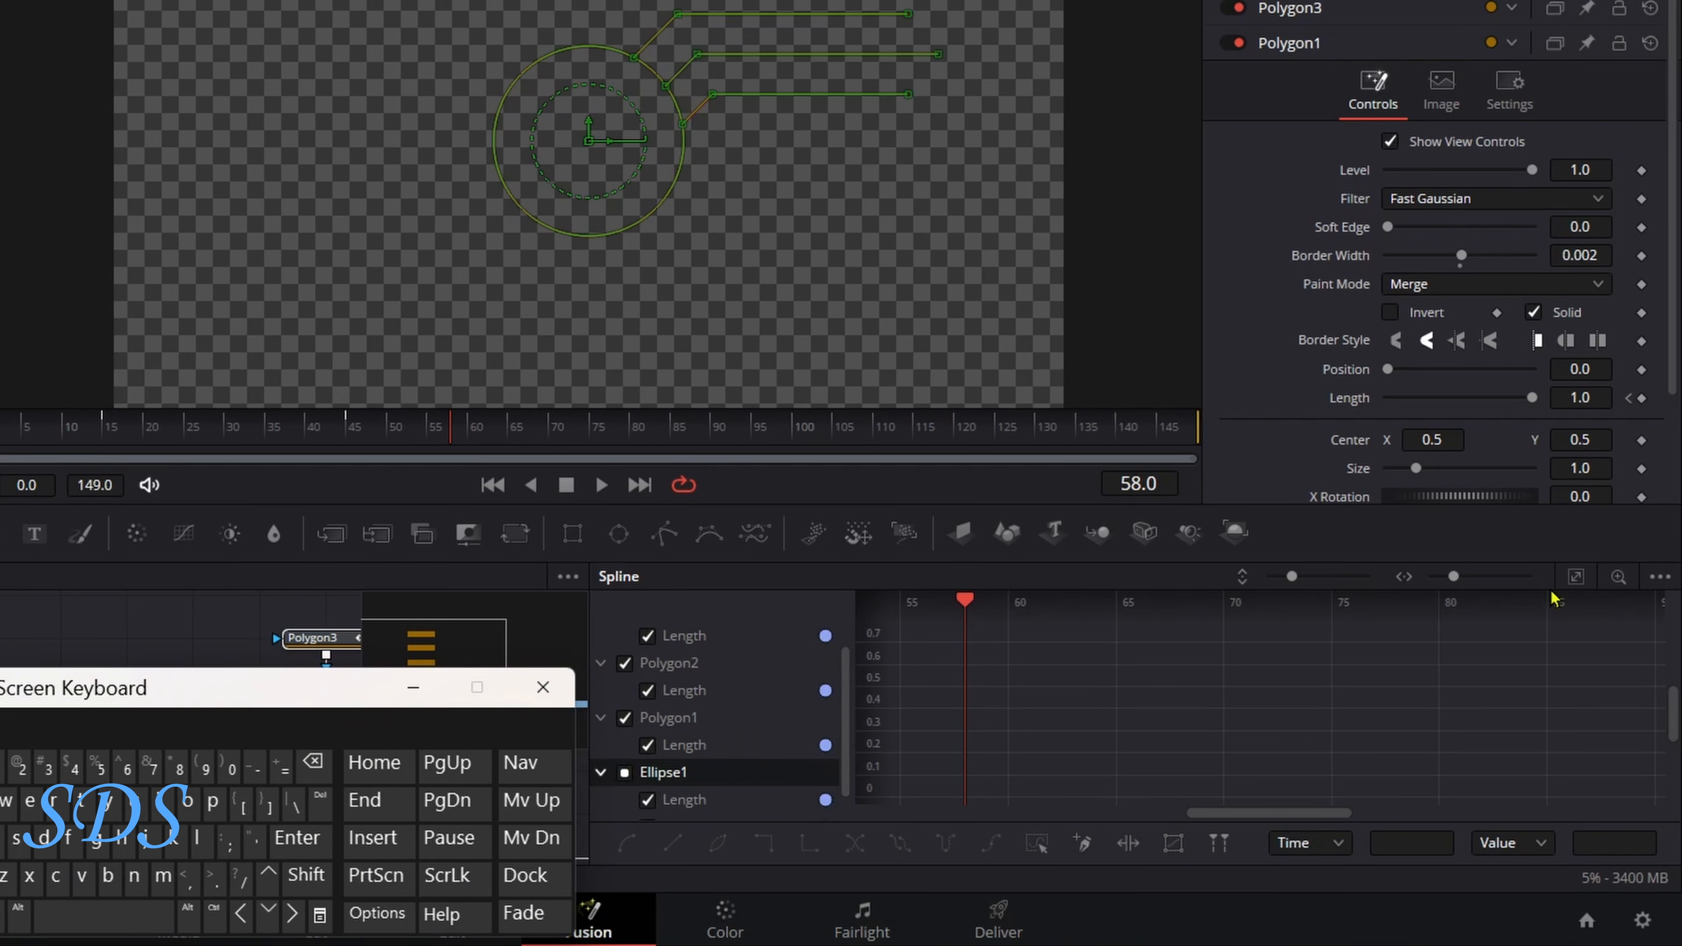
click(1576, 577)
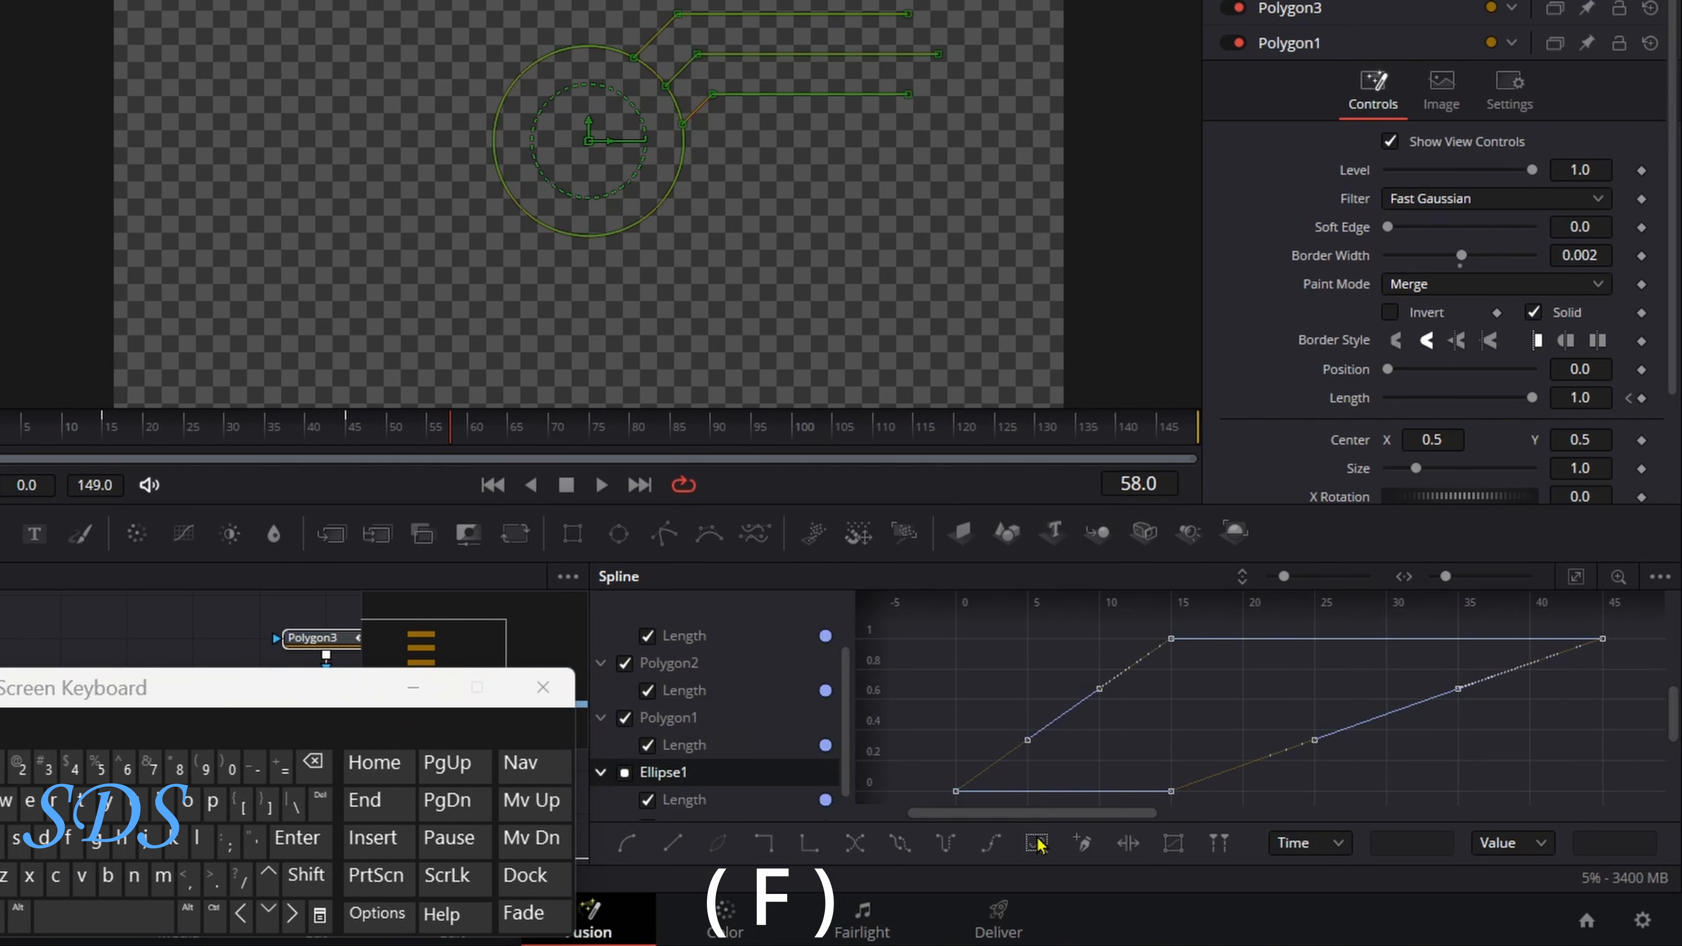
click(76, 842)
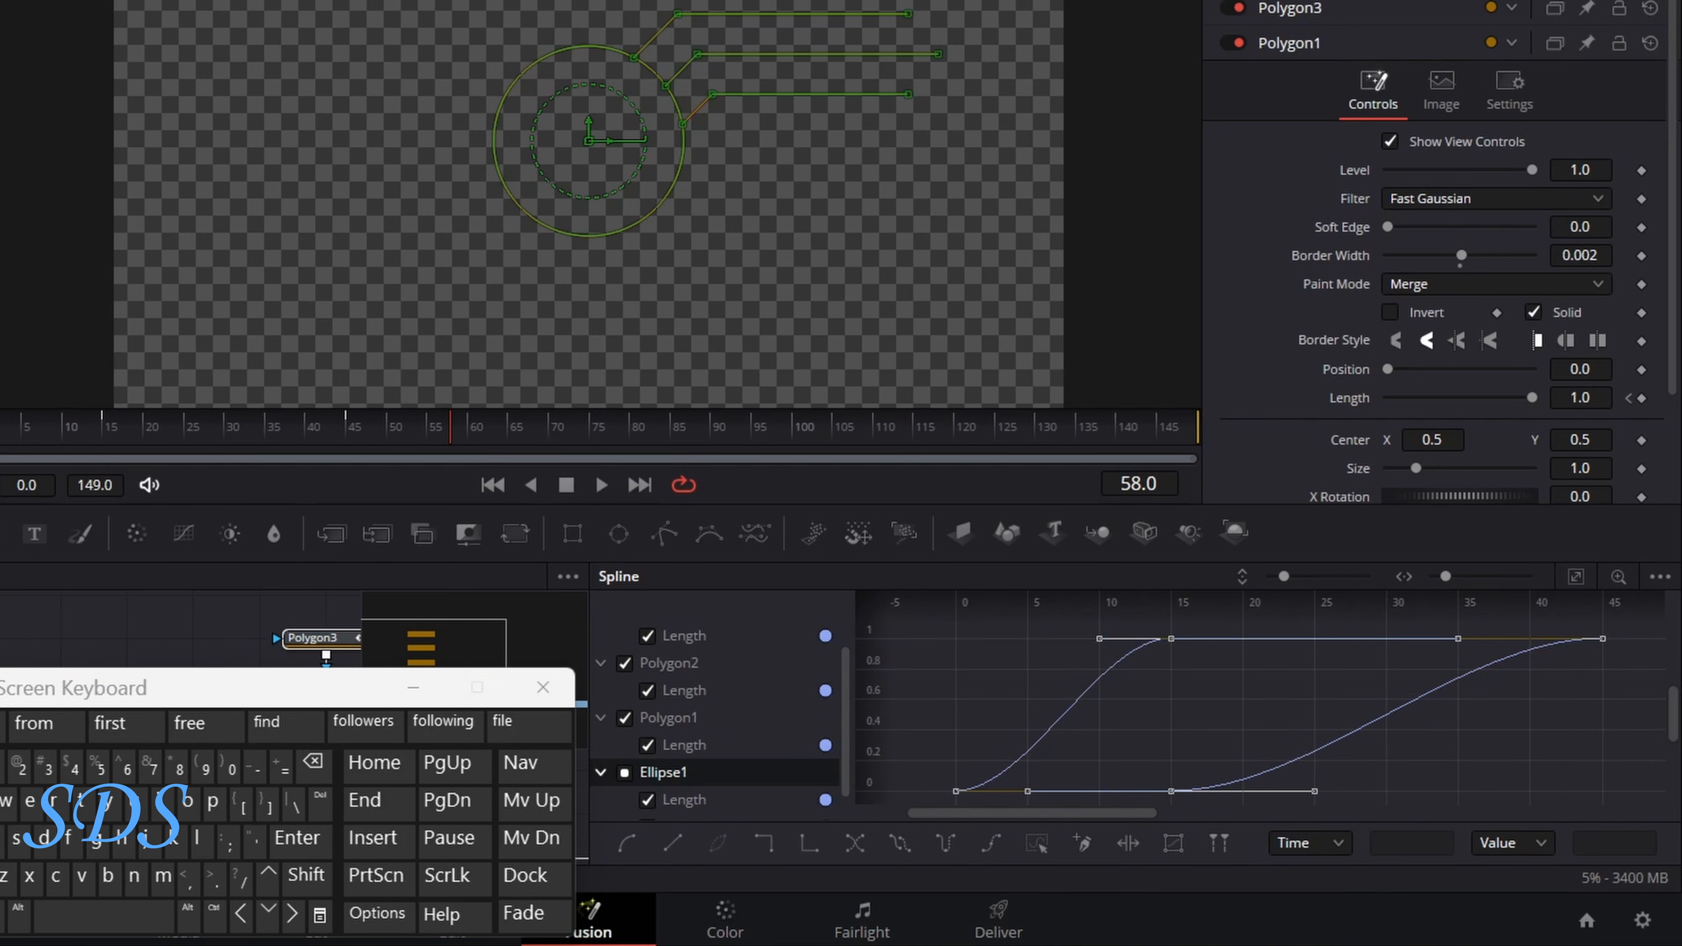
click(1295, 19)
click(413, 687)
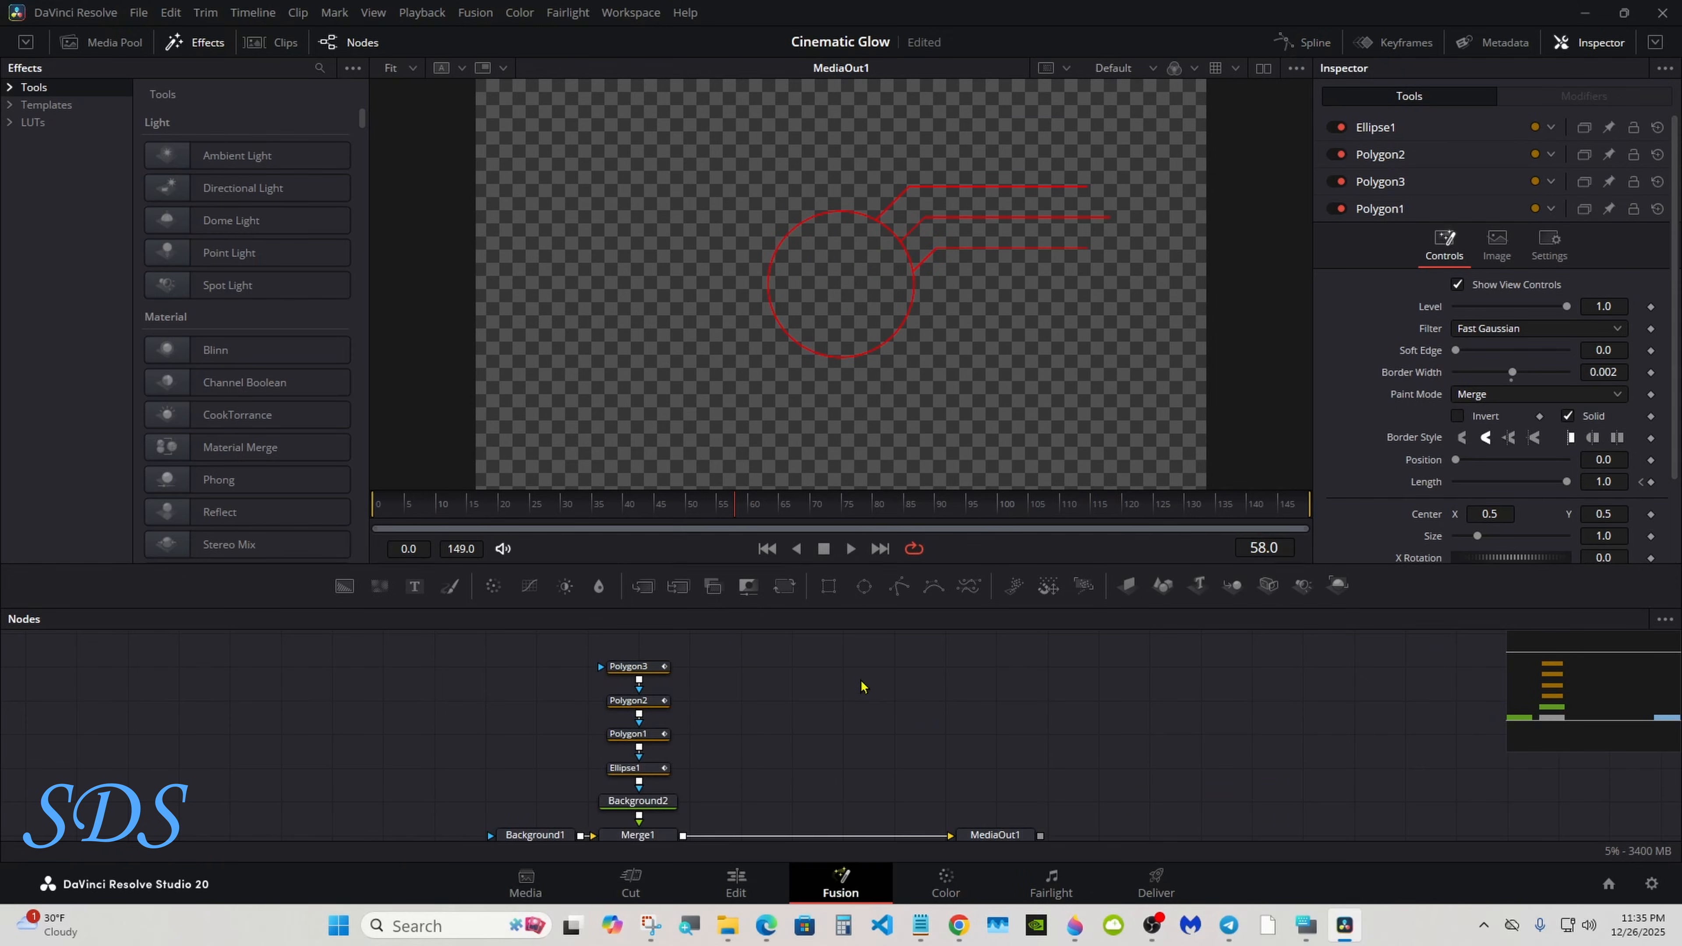
key(Home)
click(851, 548)
- Enlarge the node graph area and move Background1, Merge1 and MediaOut1 lower, leaving space beneath Background2
drag(824, 621, 807, 543)
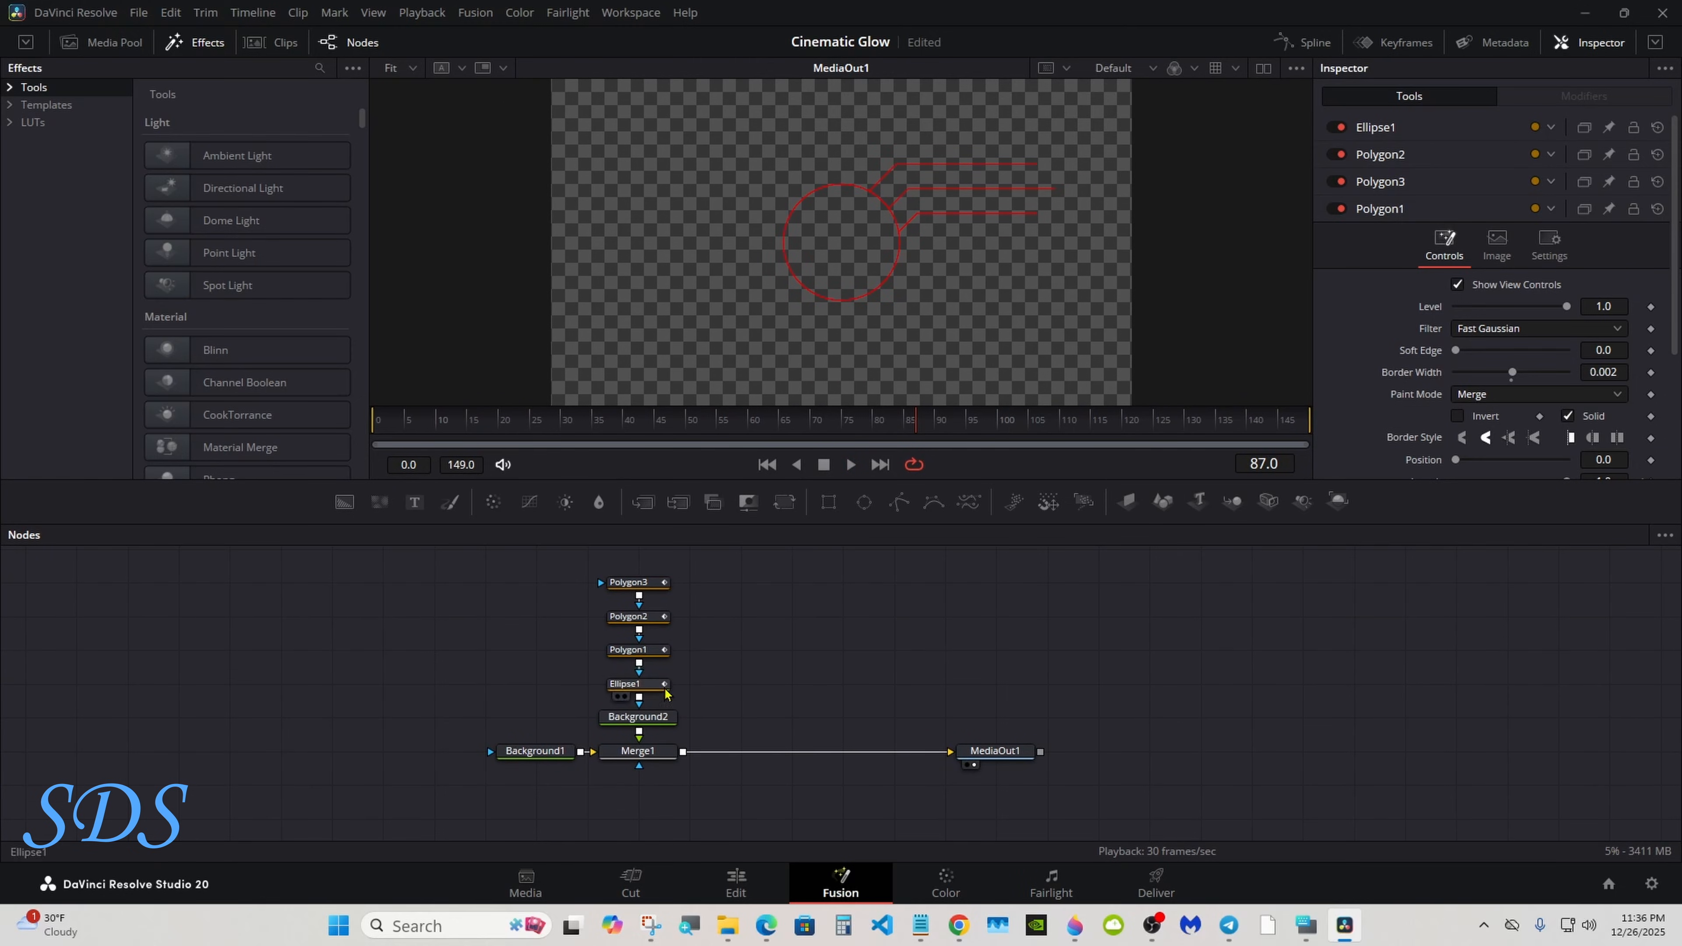
drag(492, 727, 629, 762)
drag(637, 746, 637, 813)
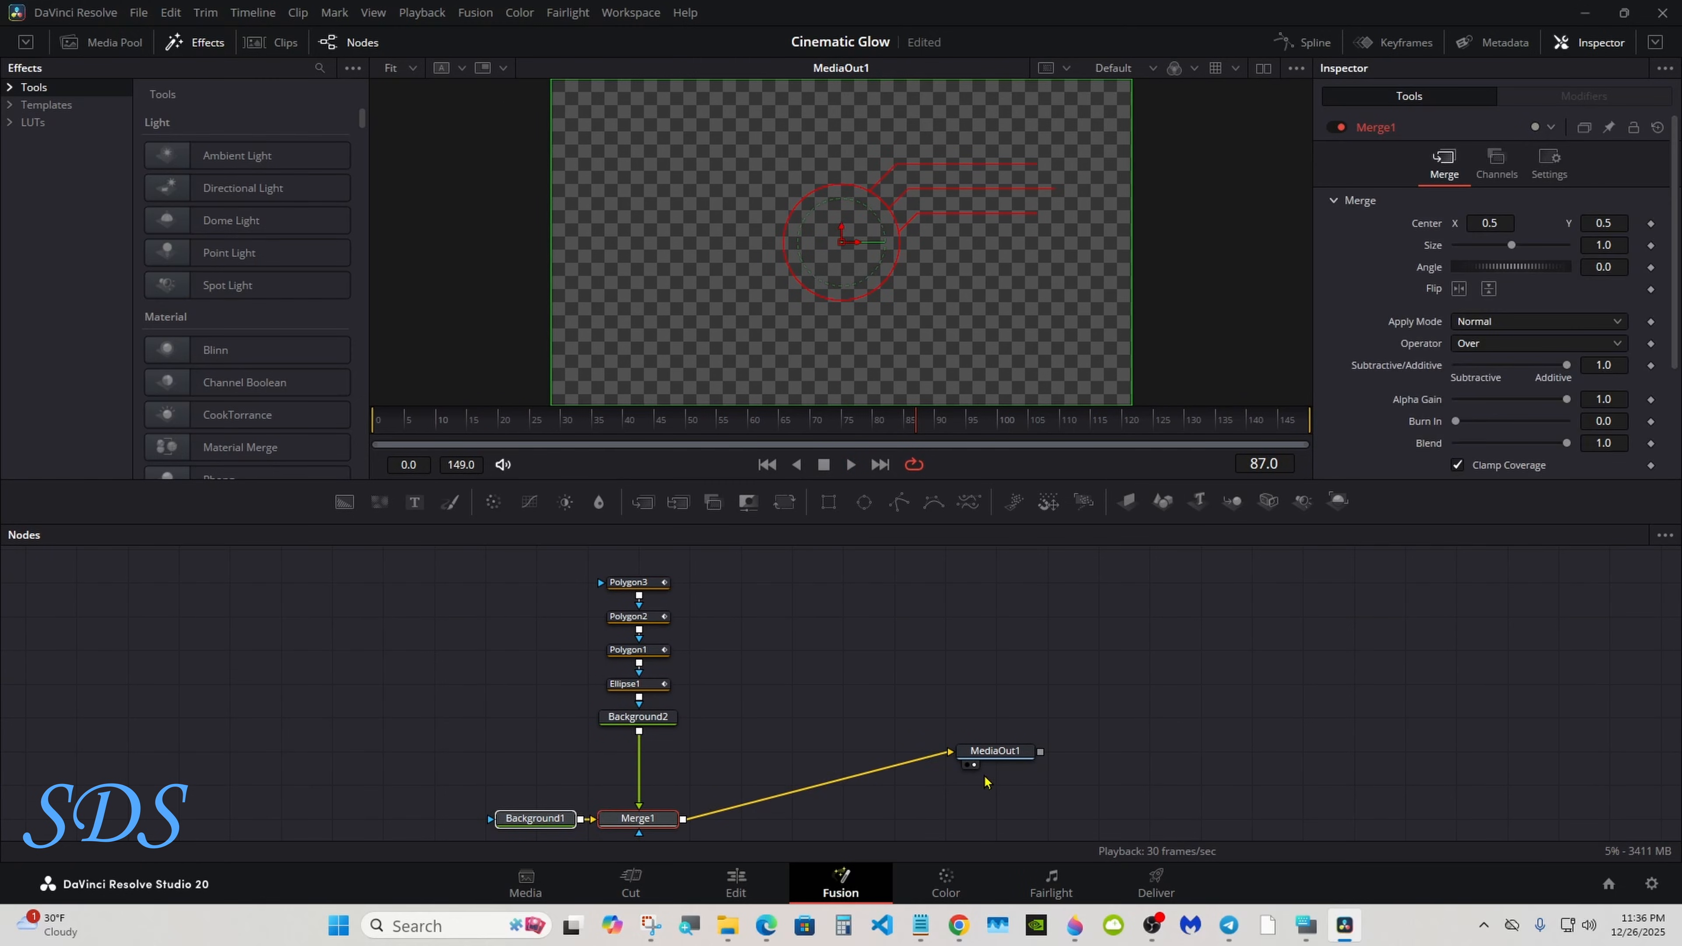
drag(993, 751, 995, 818)
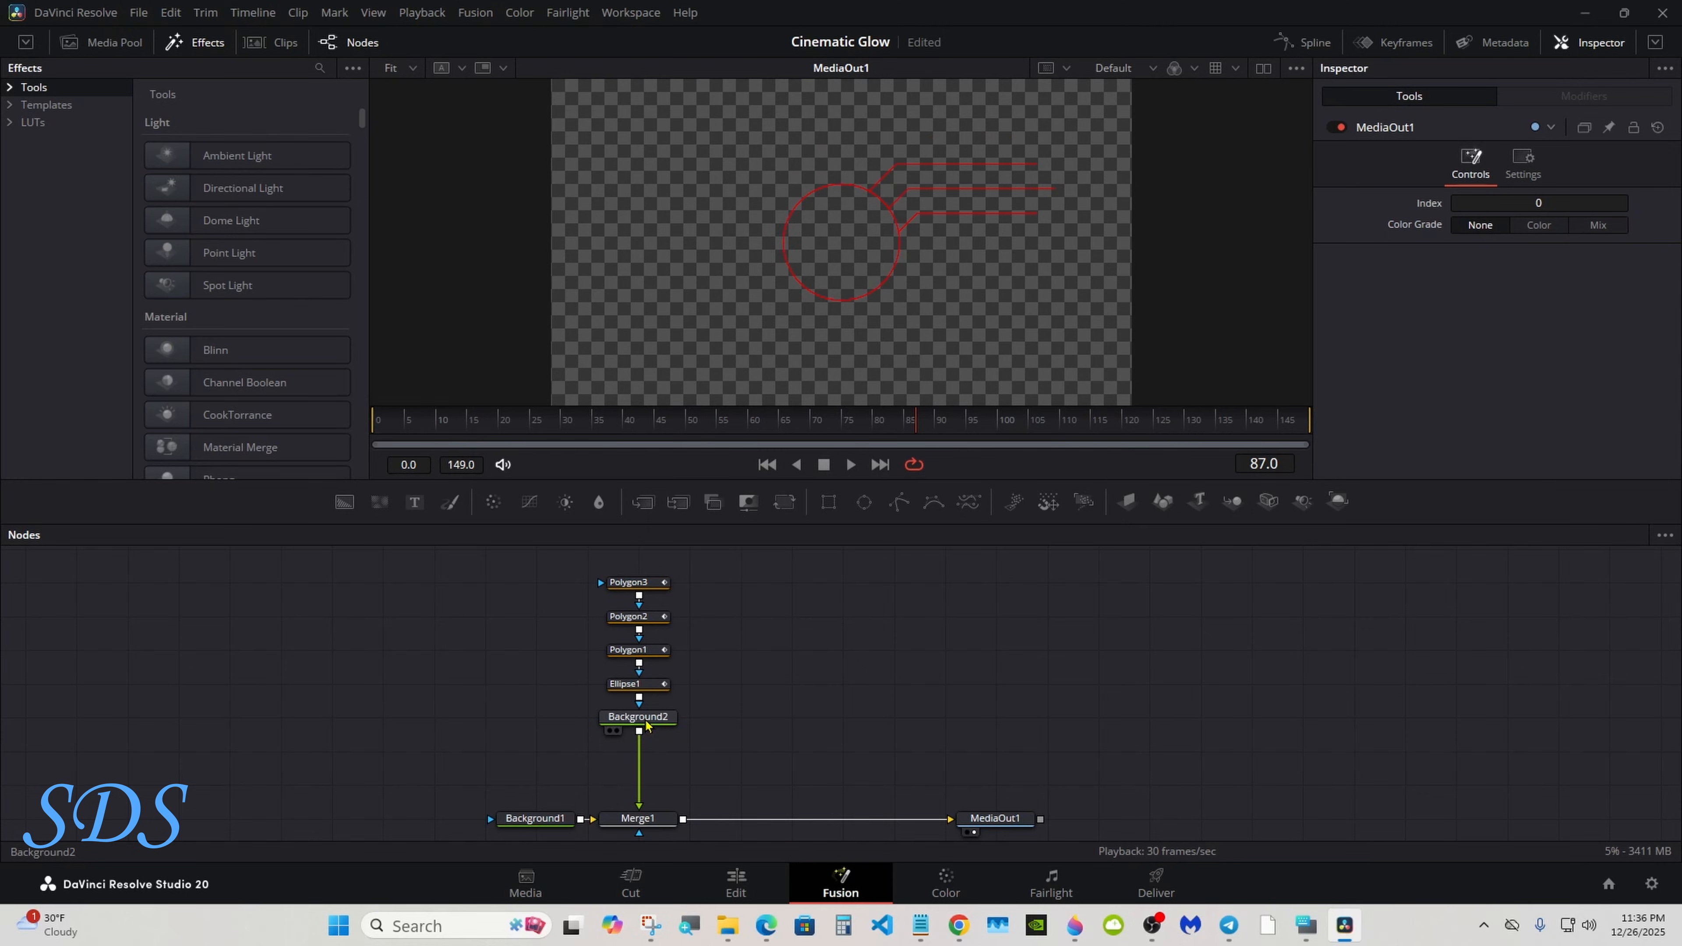
- Copy the chain of Polygon1, Polygon2 and Polygon3 and paste three copies in a row beside the originals
drag(566, 558, 692, 667)
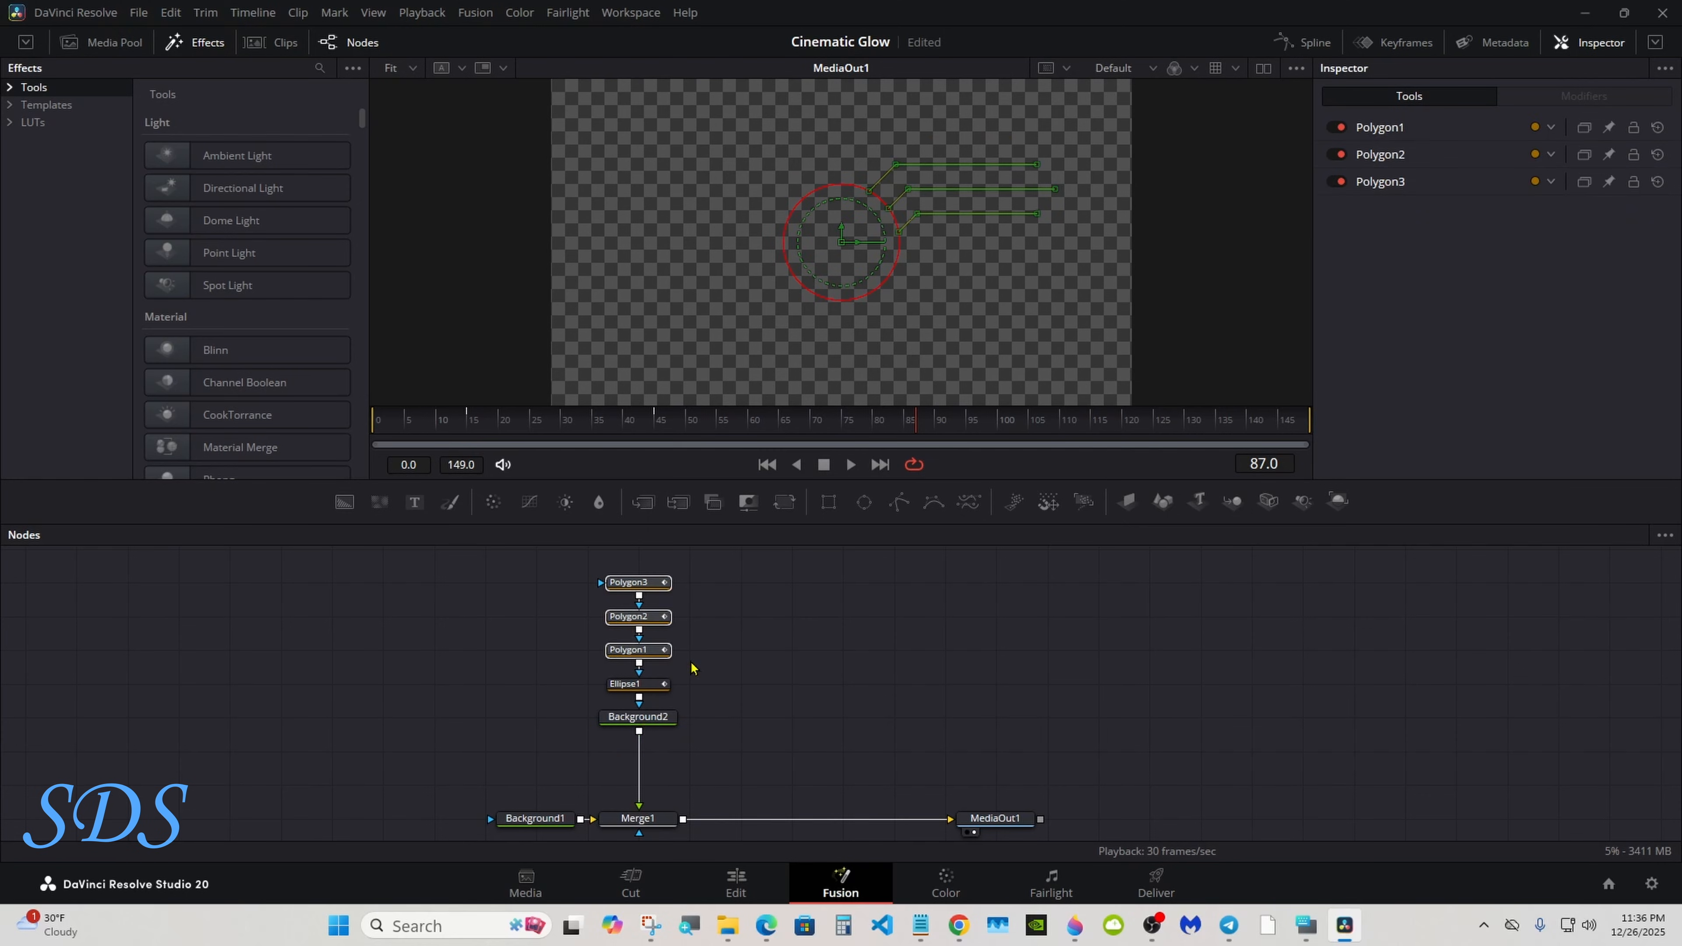
right_click(656, 650)
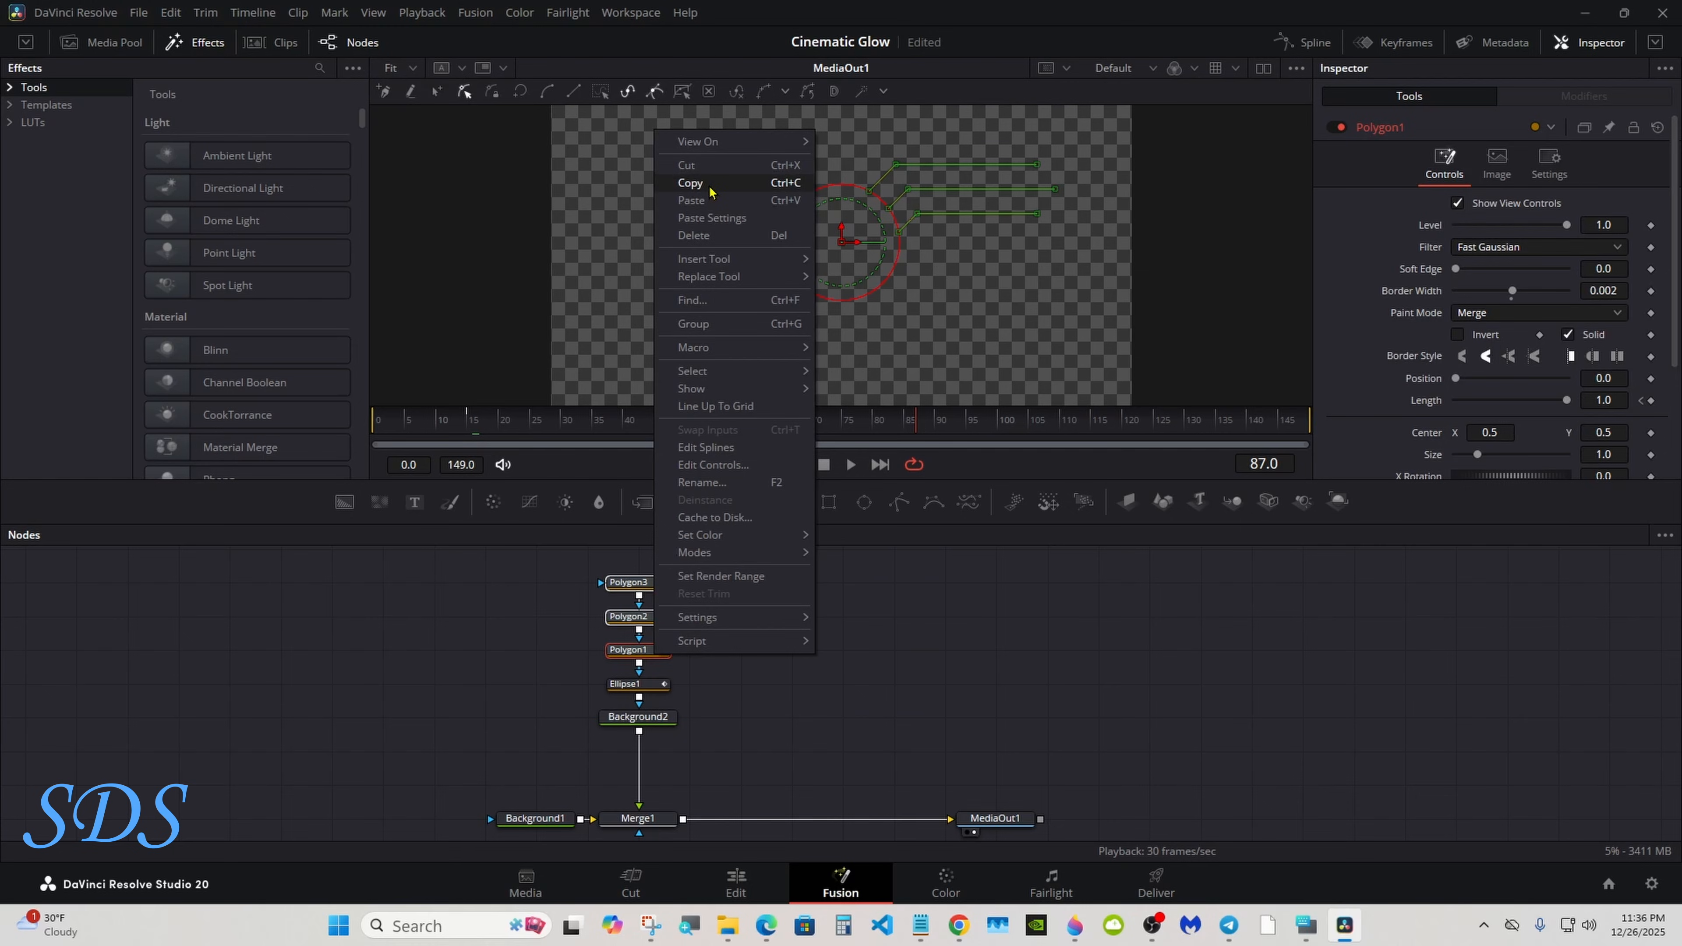
click(690, 183)
click(749, 659)
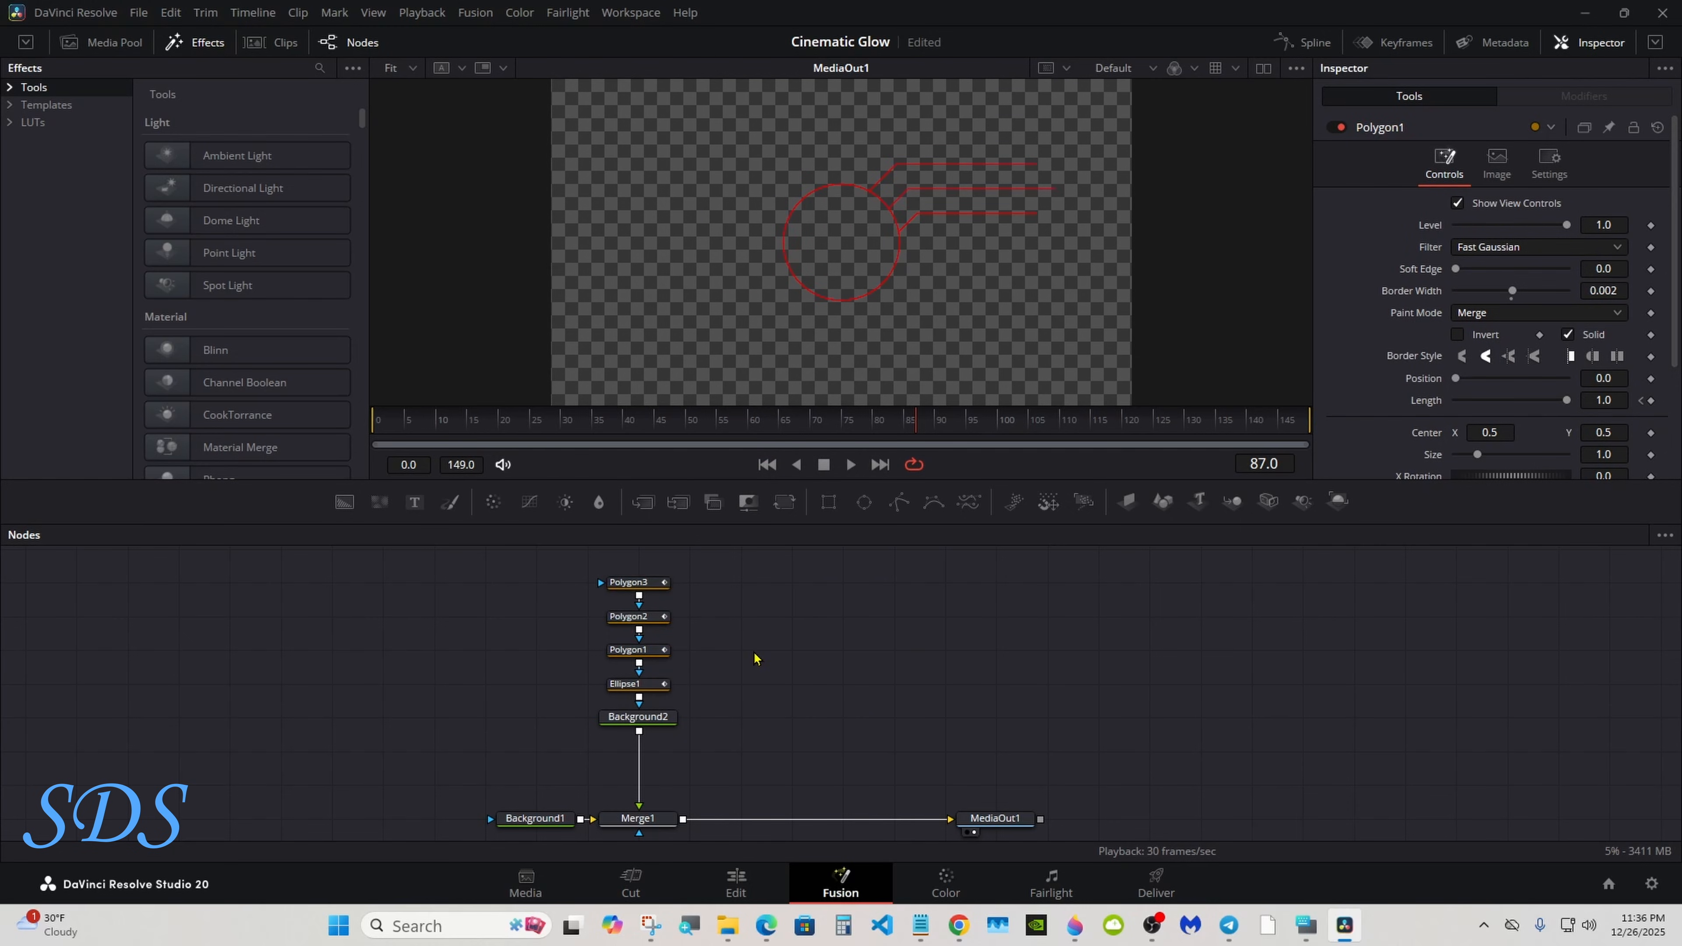
right_click(752, 658)
click(788, 630)
right_click(856, 658)
click(889, 625)
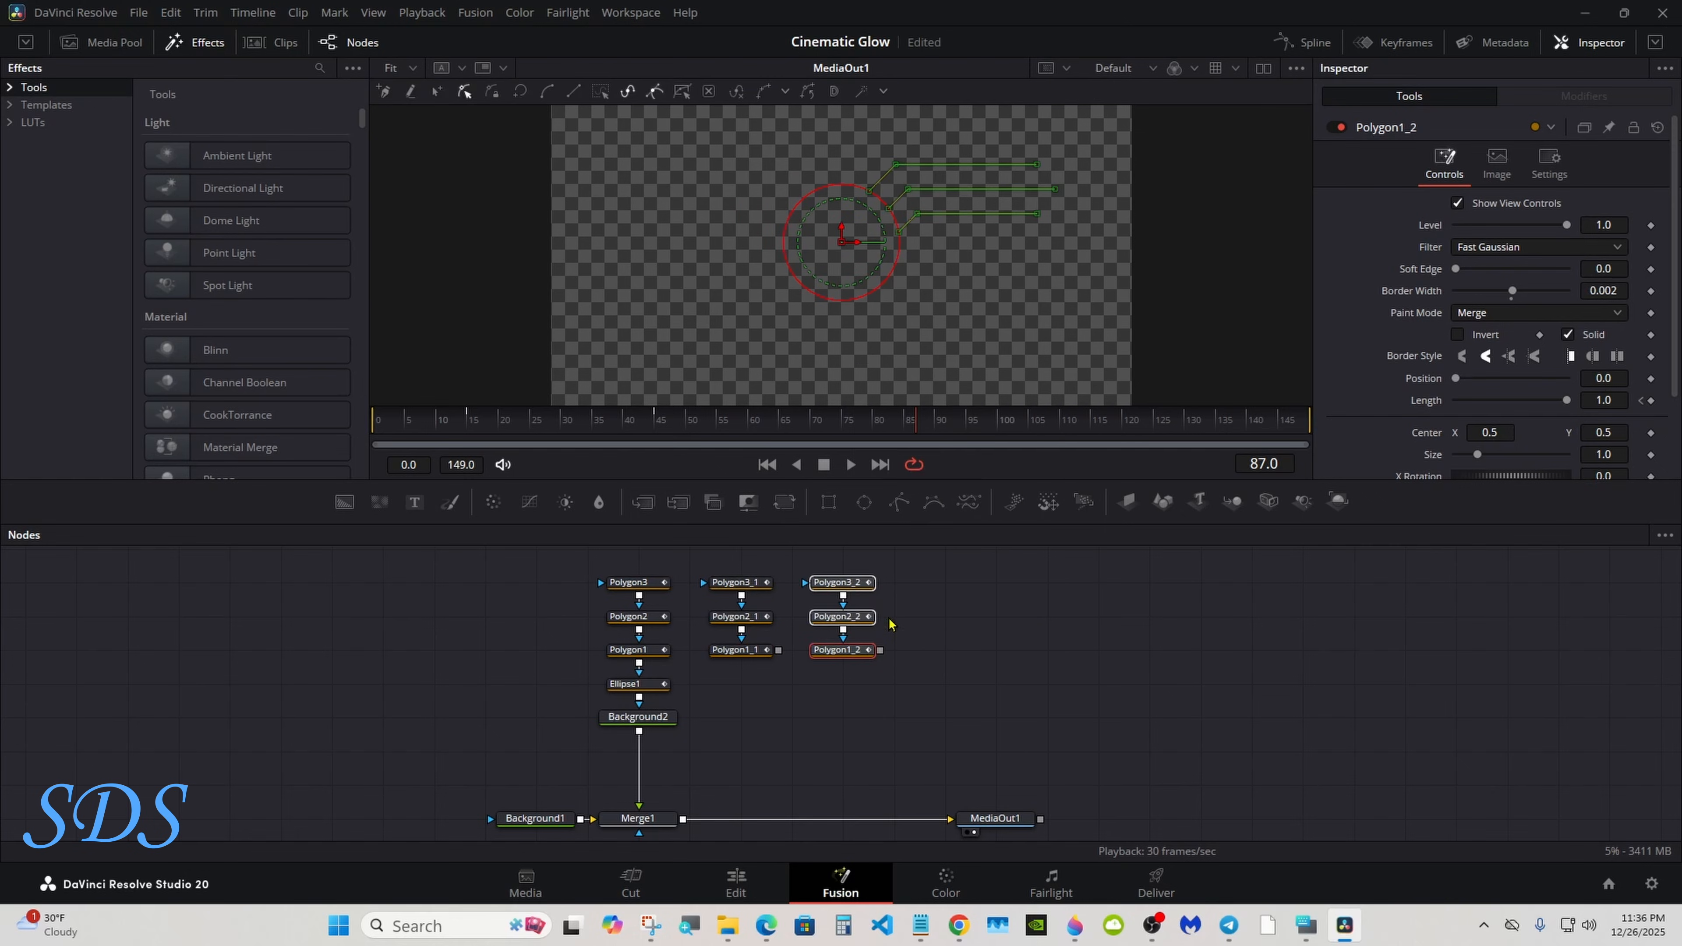
right_click(936, 654)
click(973, 616)
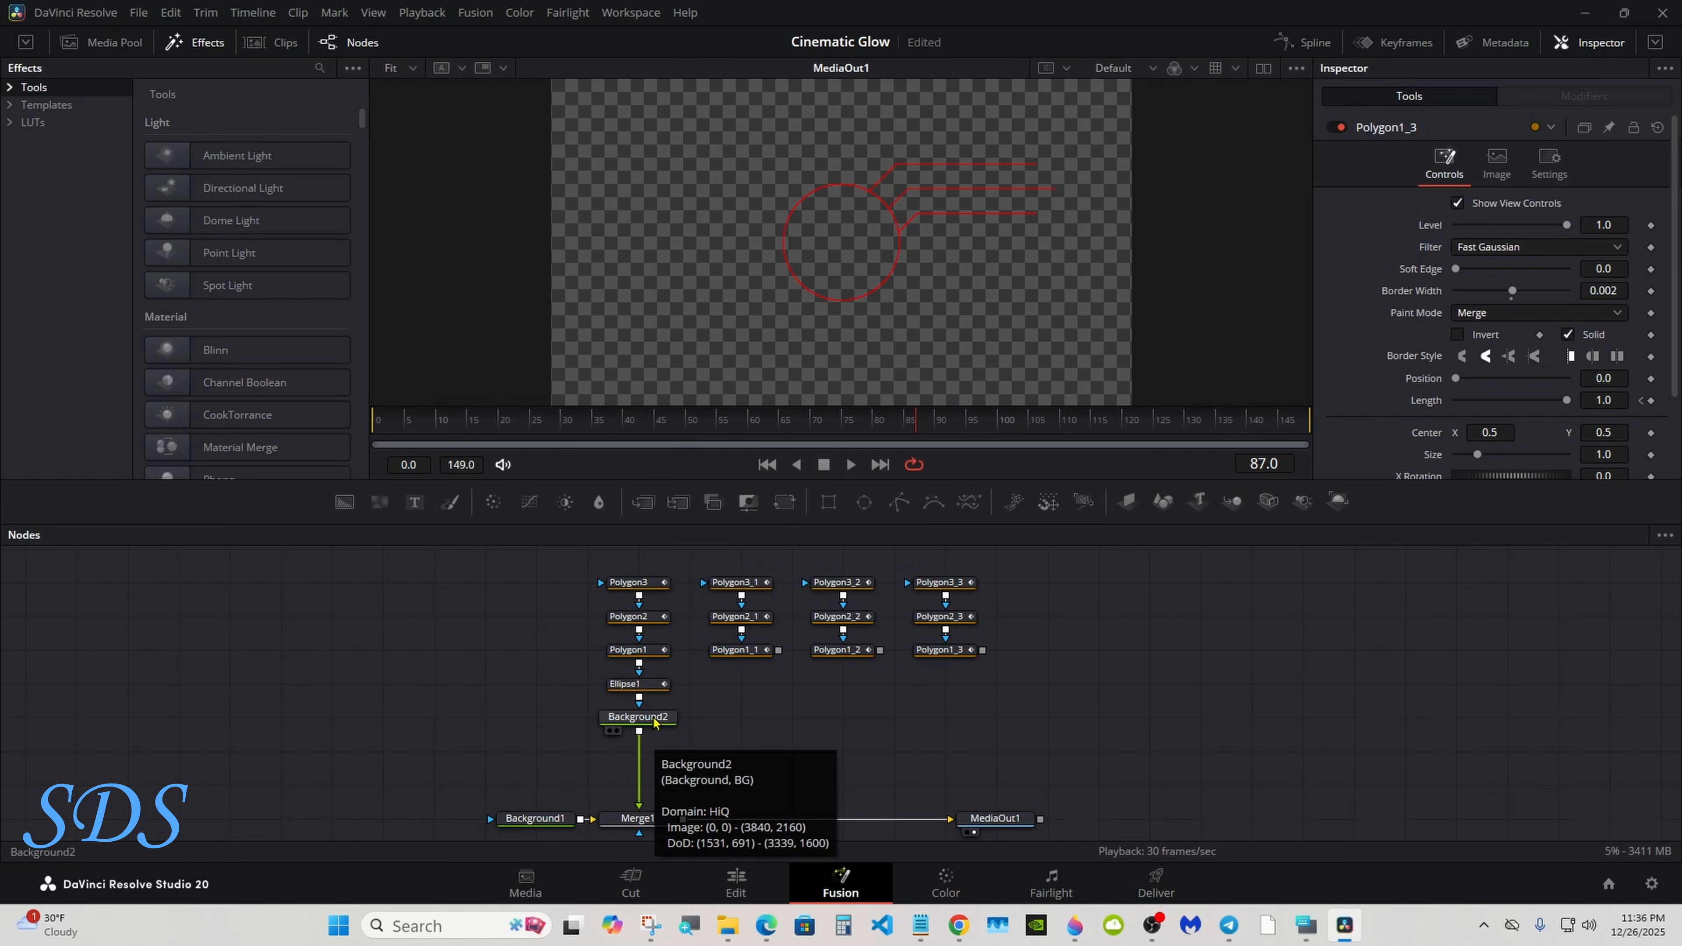
- Paste three instances of Background2 beneath the copied polygon chains and connect Polygon1_1 as the mask of the first instance
right_click(653, 722)
click(704, 269)
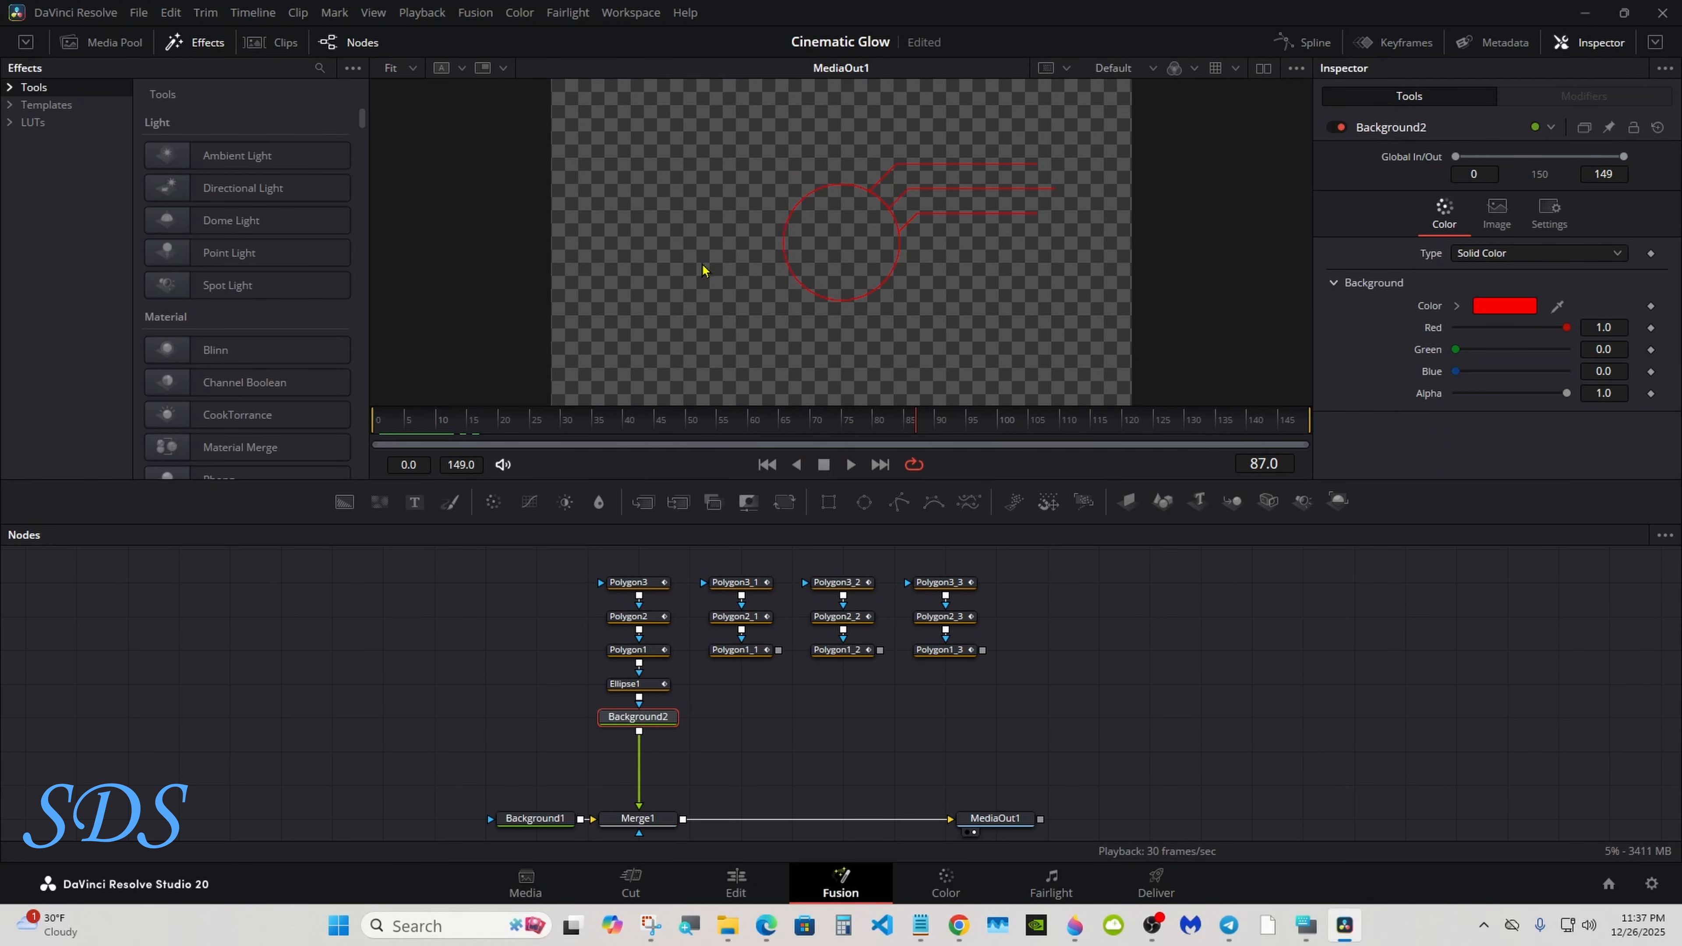
right_click(736, 709)
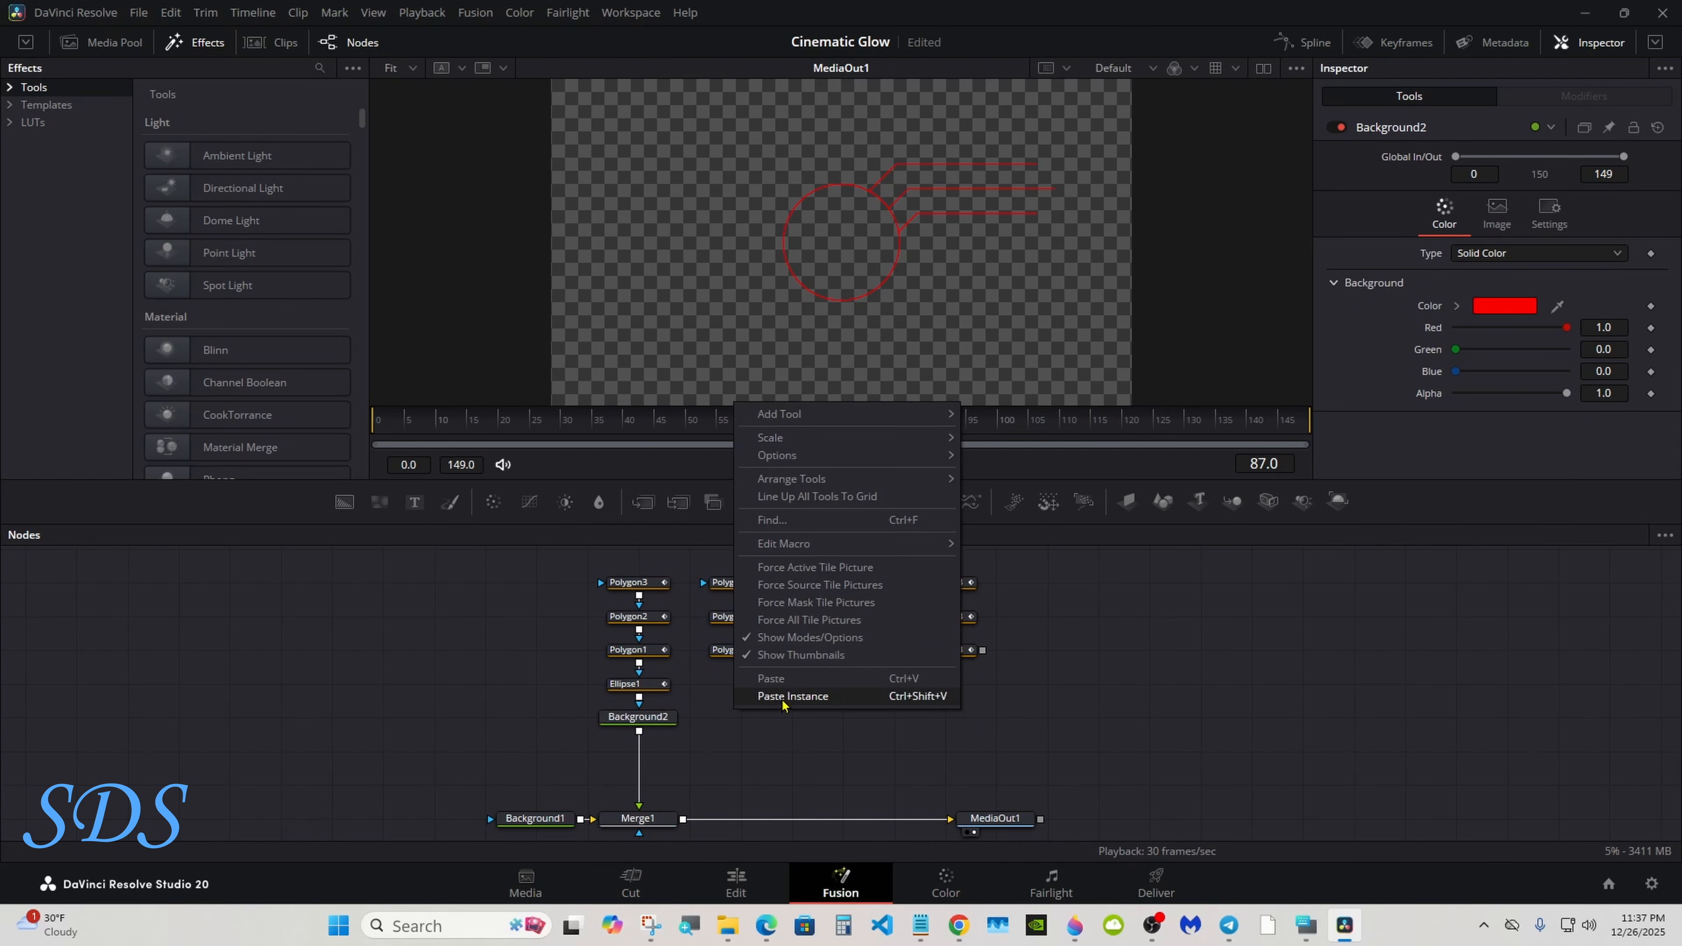
click(792, 695)
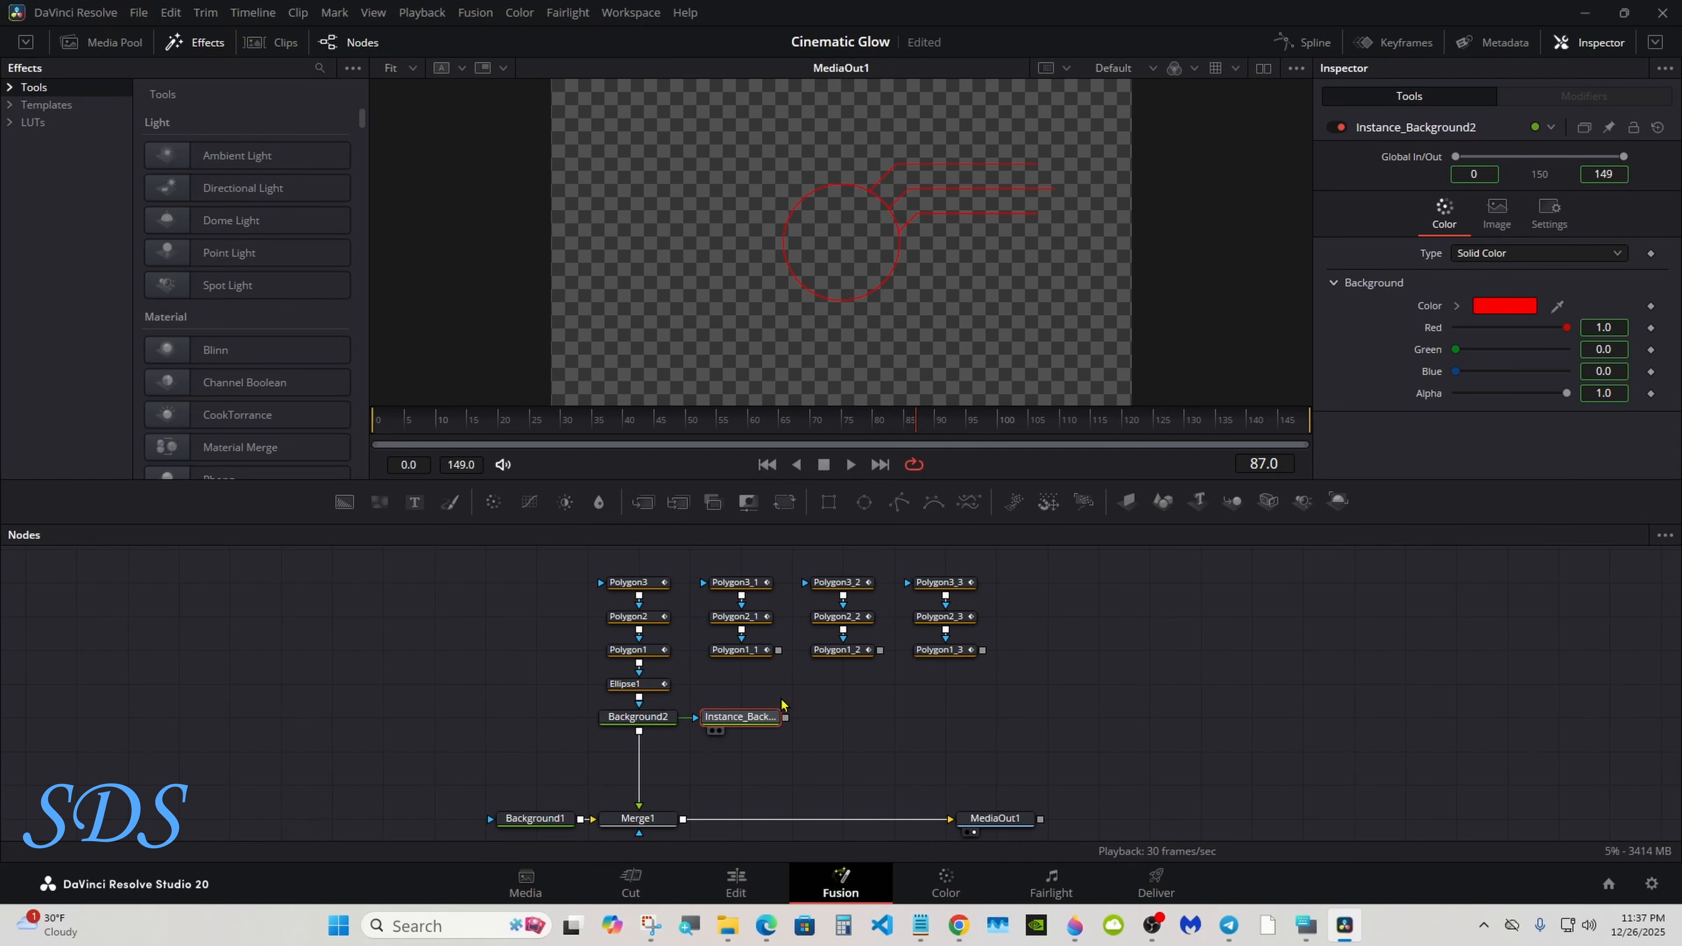
right_click(845, 717)
click(867, 695)
right_click(943, 712)
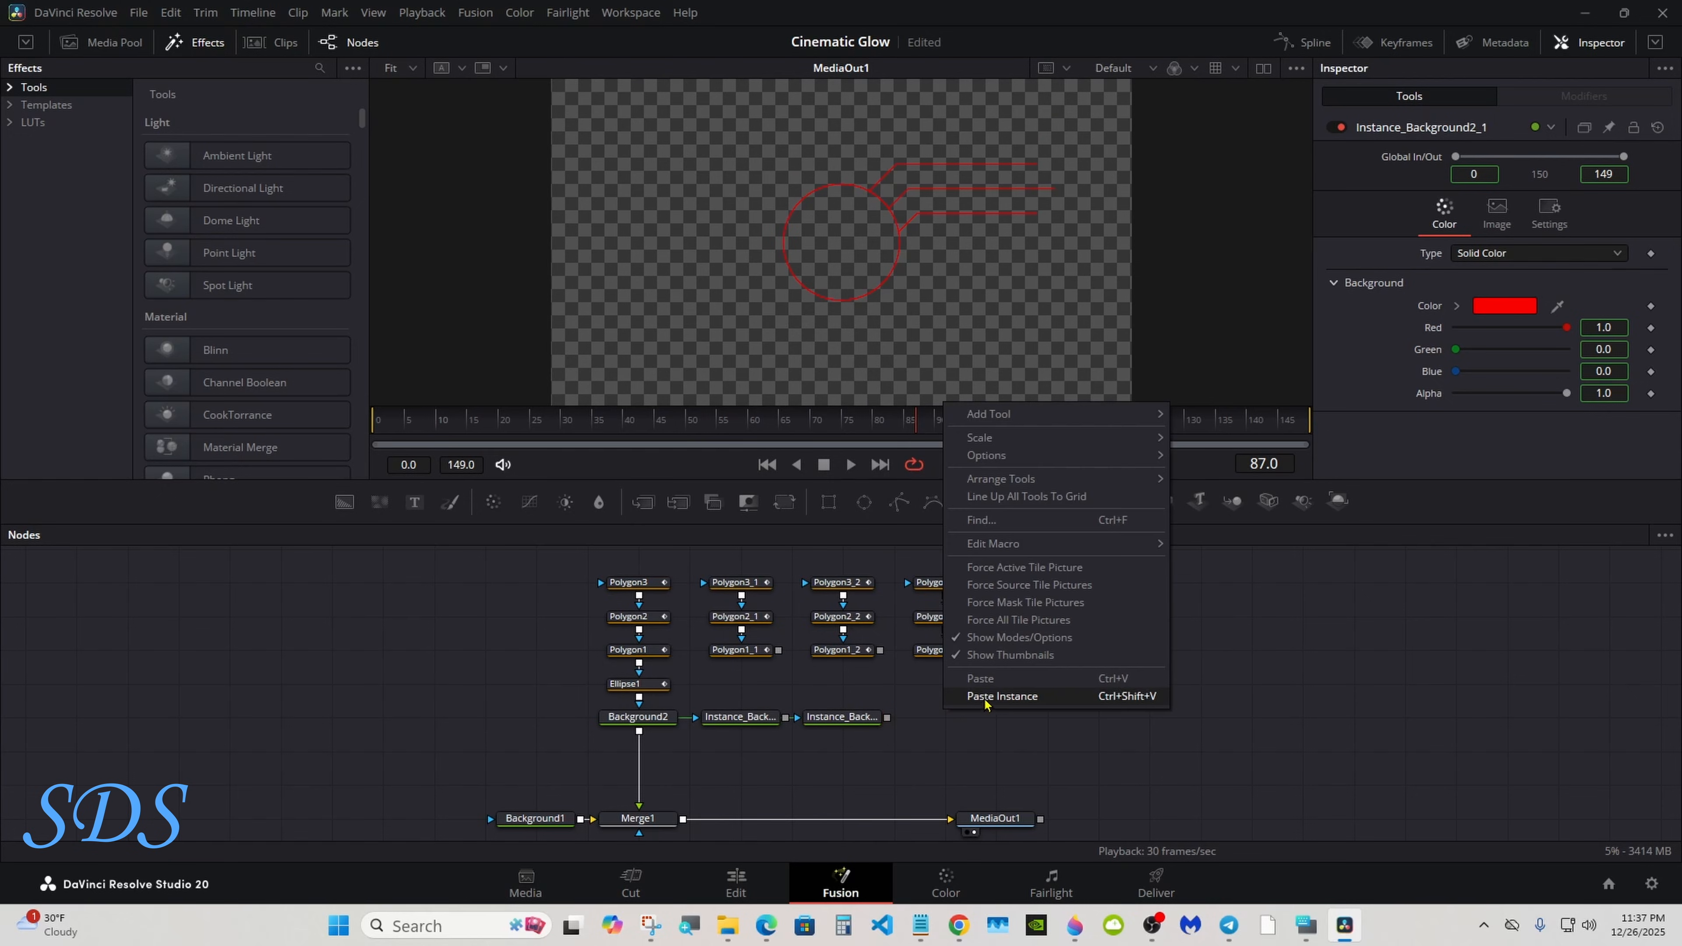
click(1024, 697)
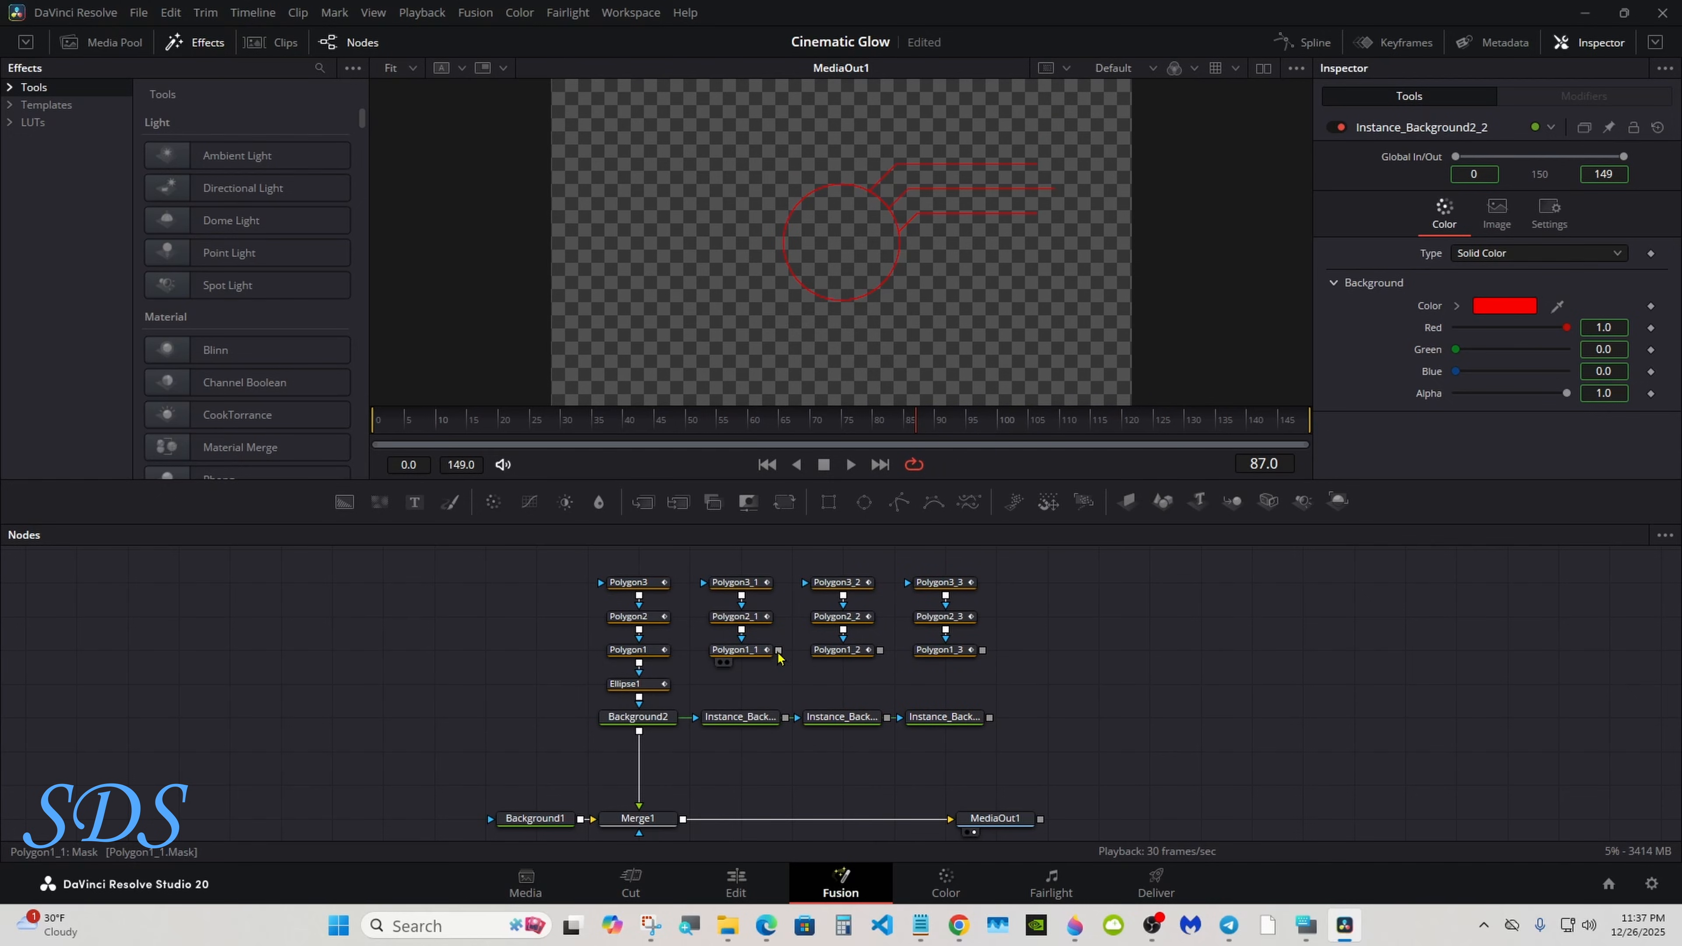
drag(778, 650, 735, 719)
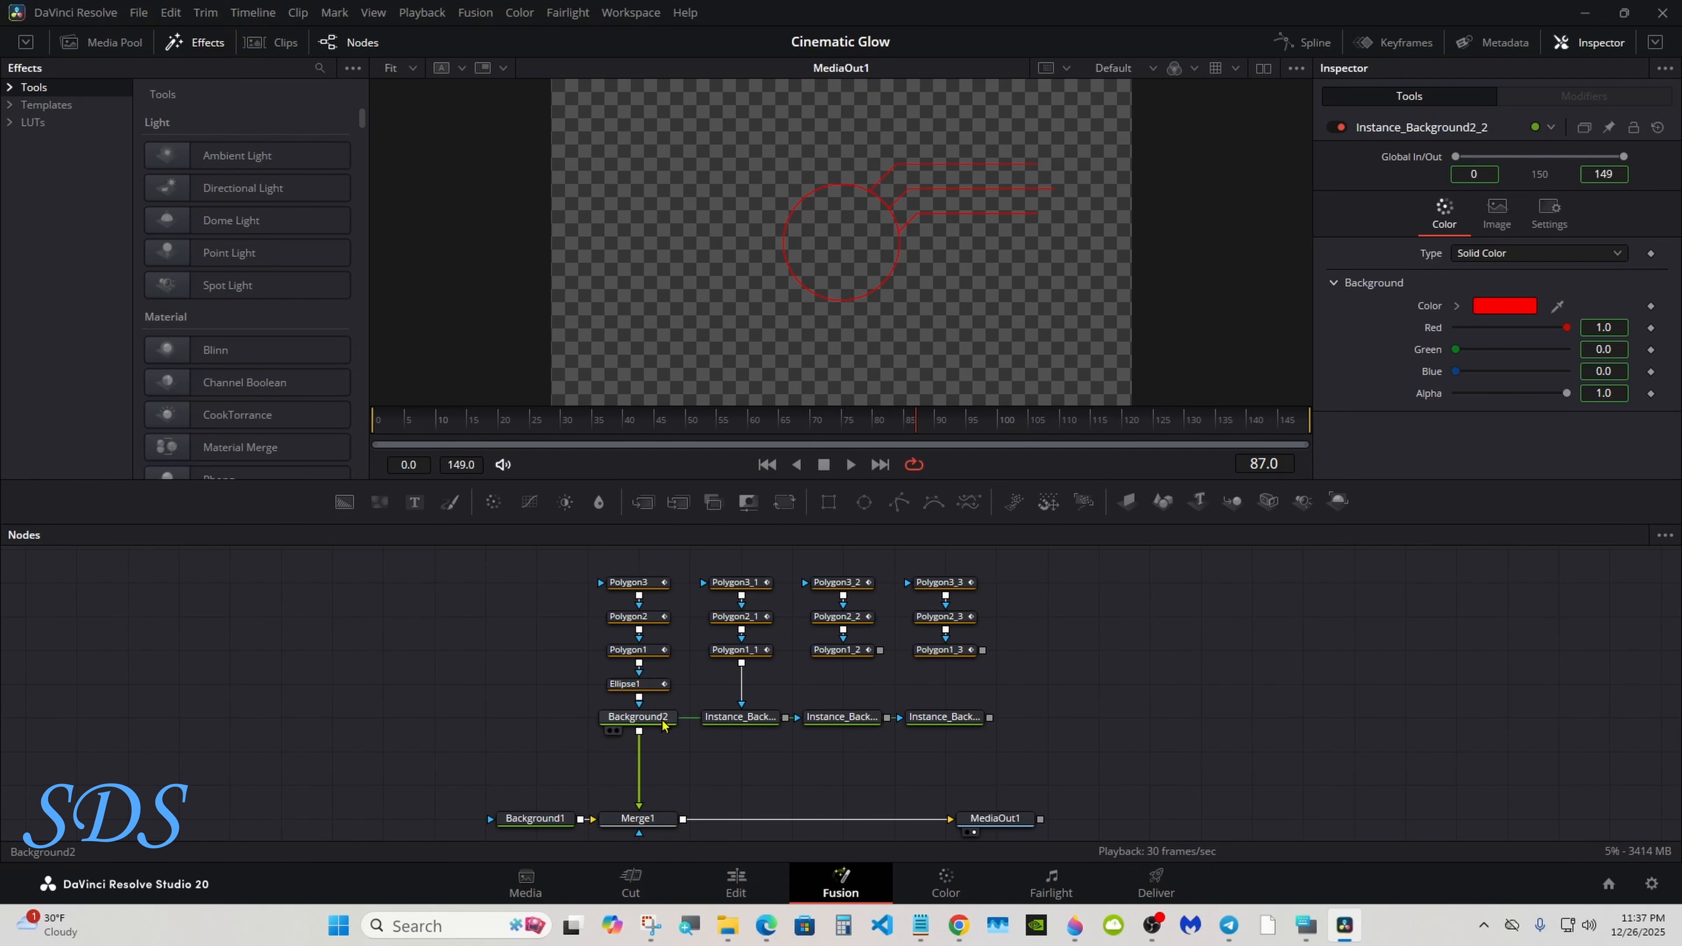
- Insert a Rays (CIR) node after Background2, followed by a Transform node before Merge1
click(663, 720)
click(1306, 925)
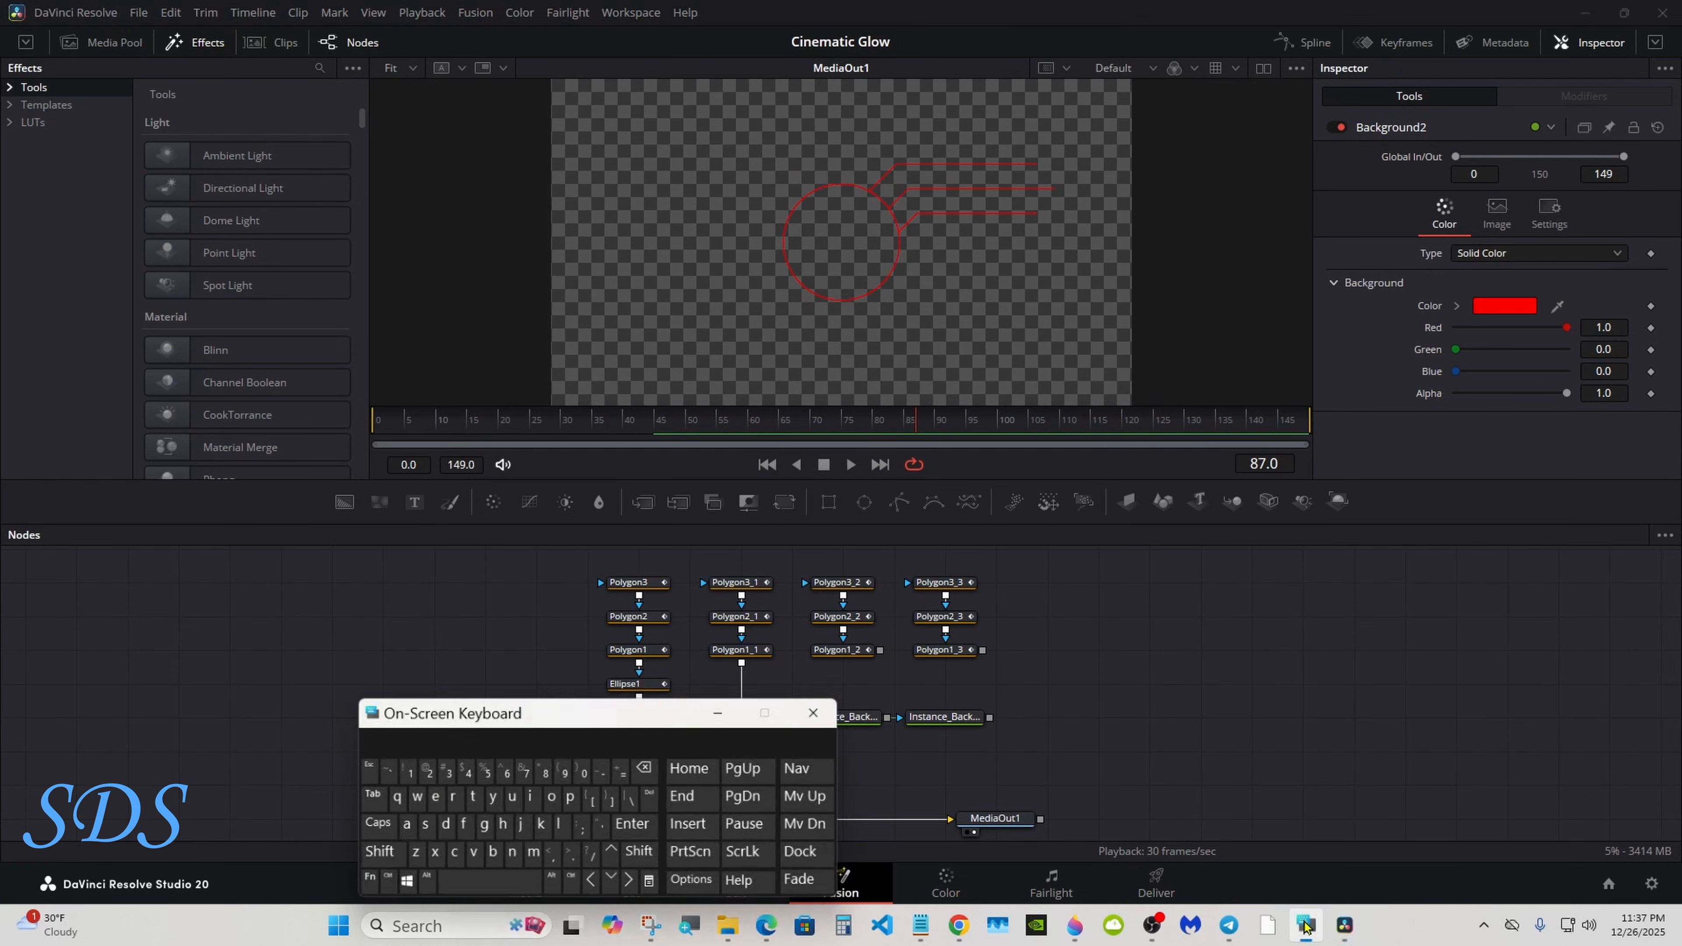
drag(508, 708, 1268, 613)
click(1123, 749)
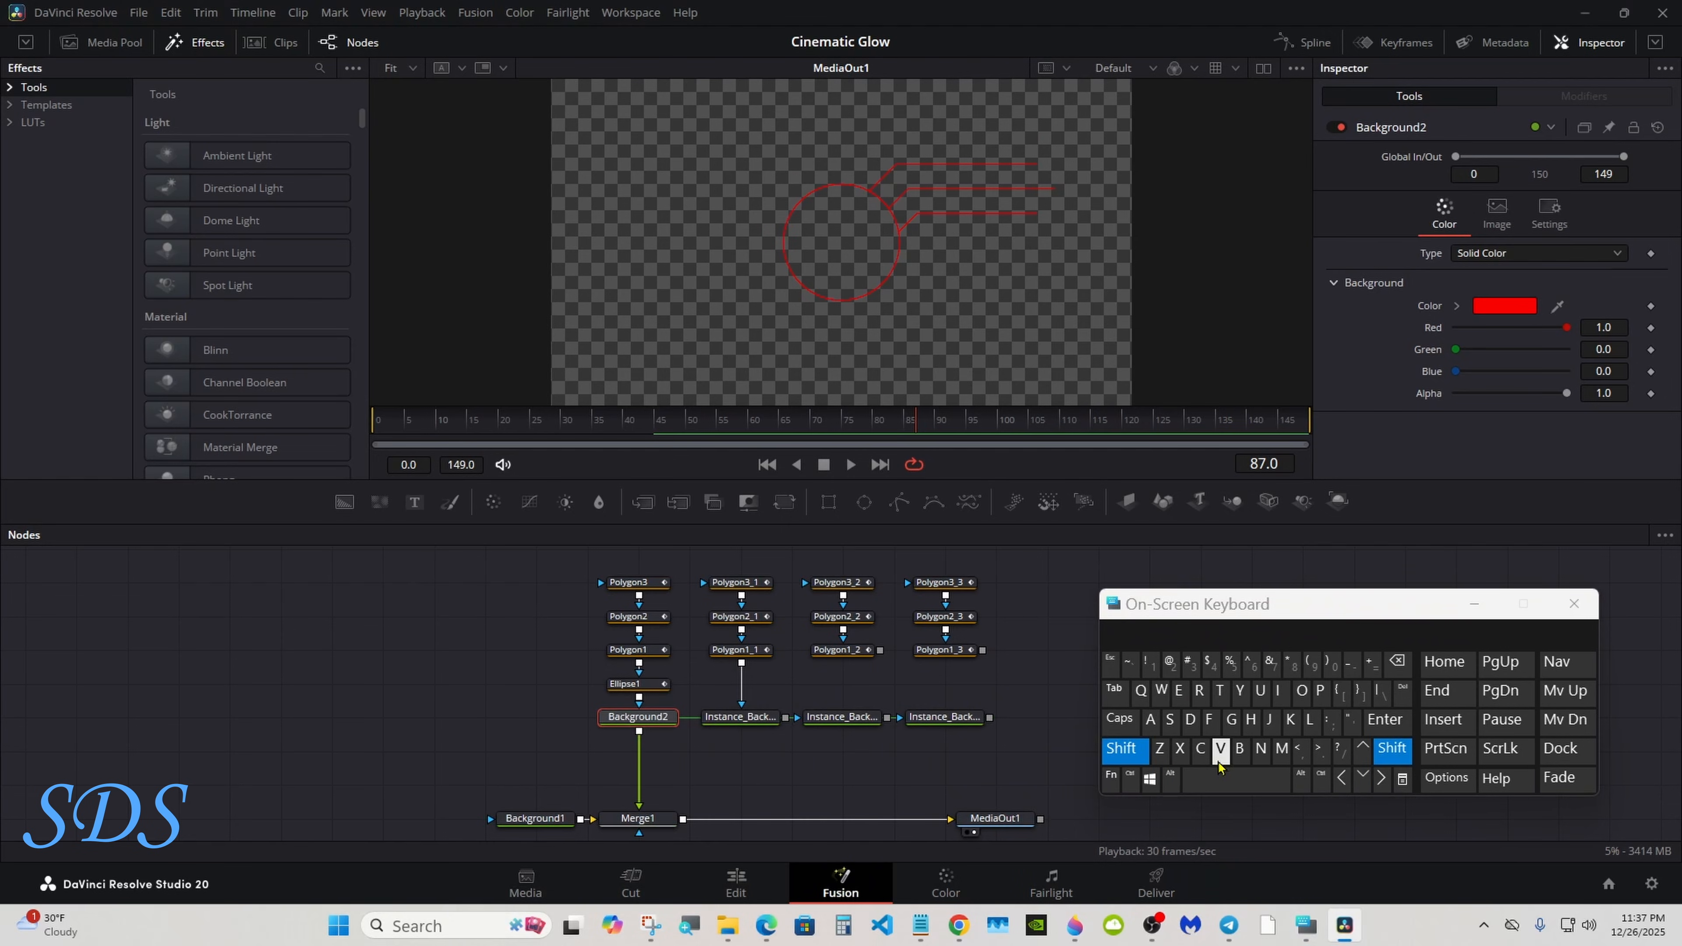
click(1234, 778)
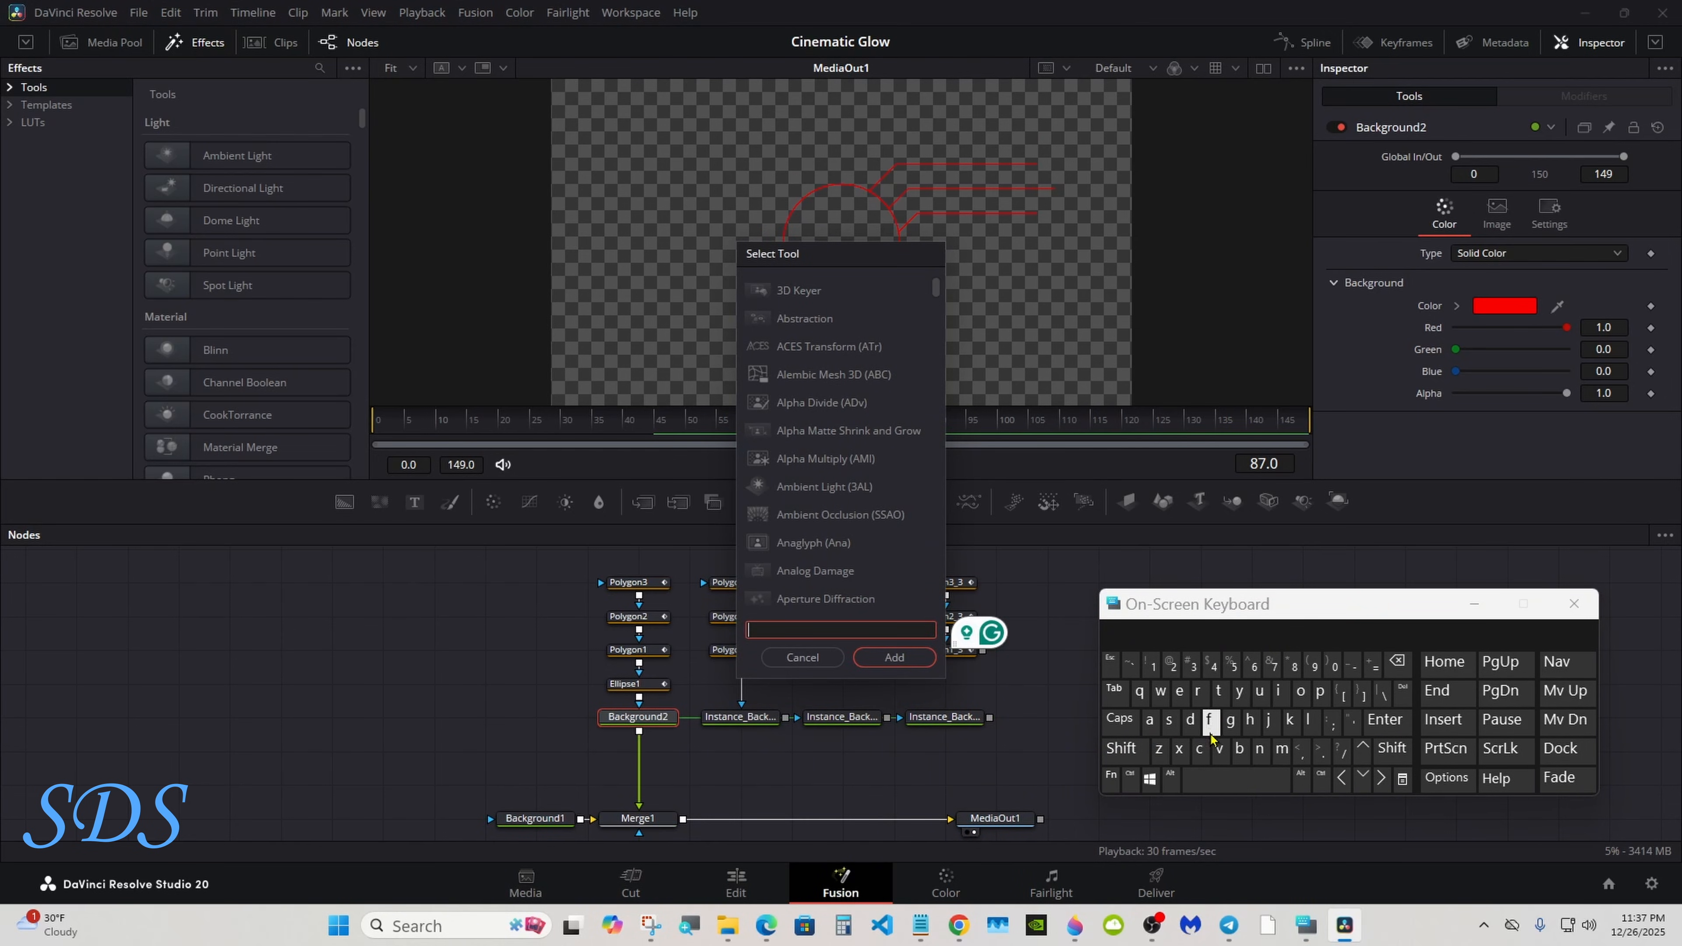
click(1197, 690)
click(1149, 720)
click(1239, 694)
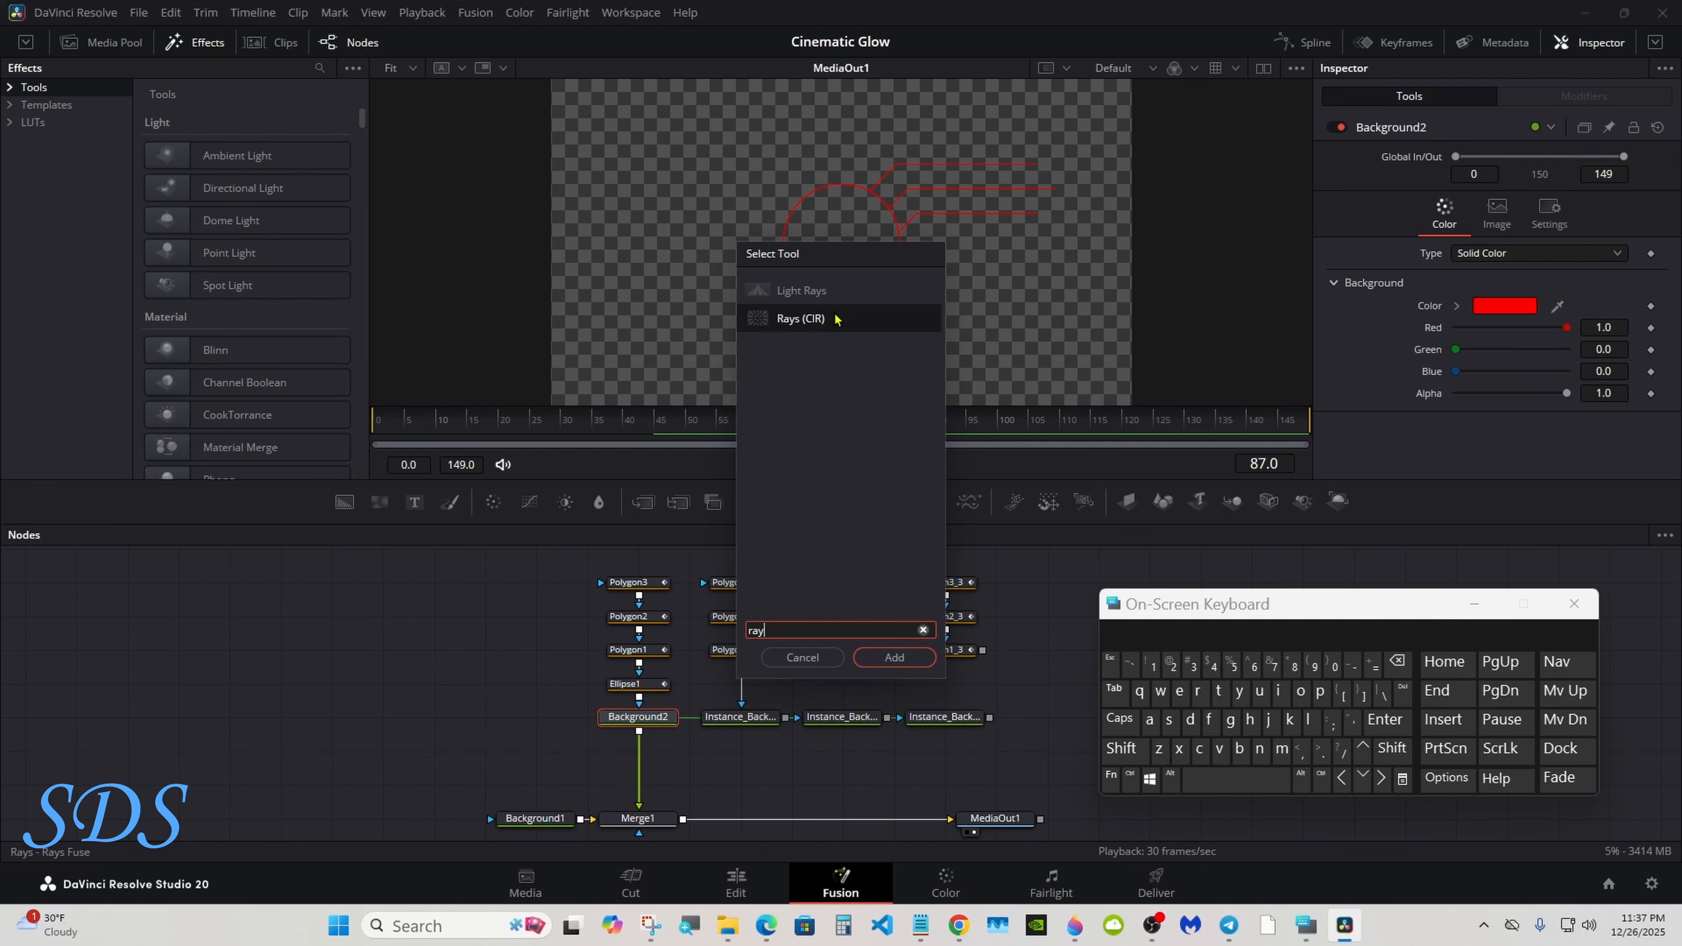
click(894, 657)
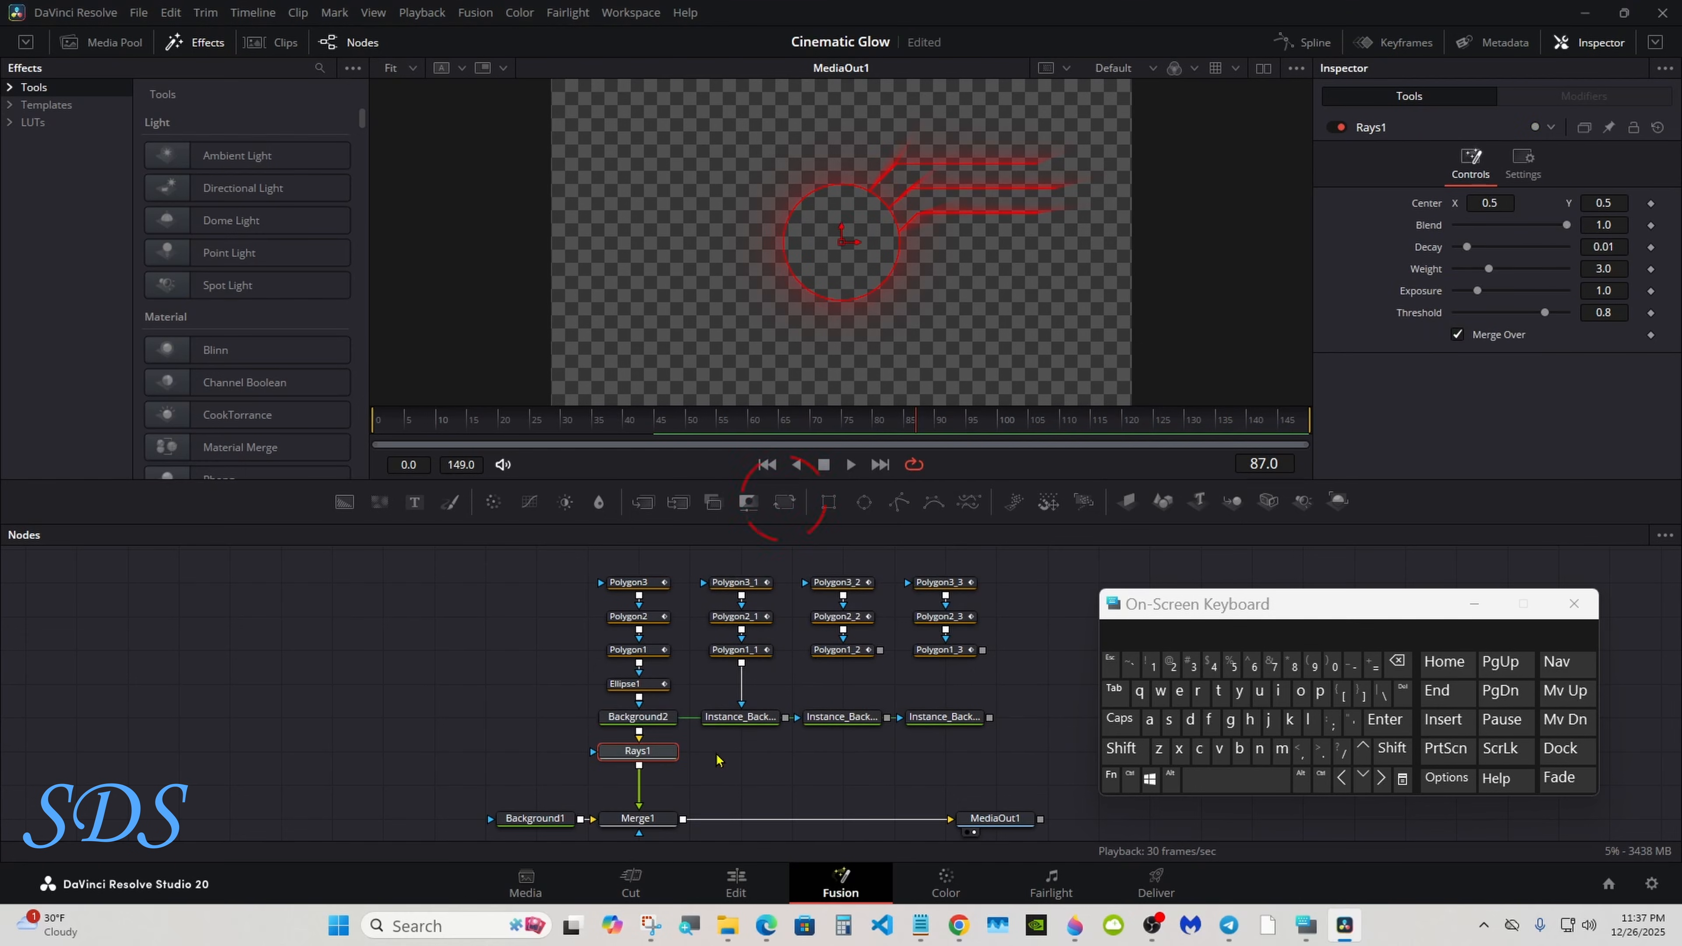
click(783, 503)
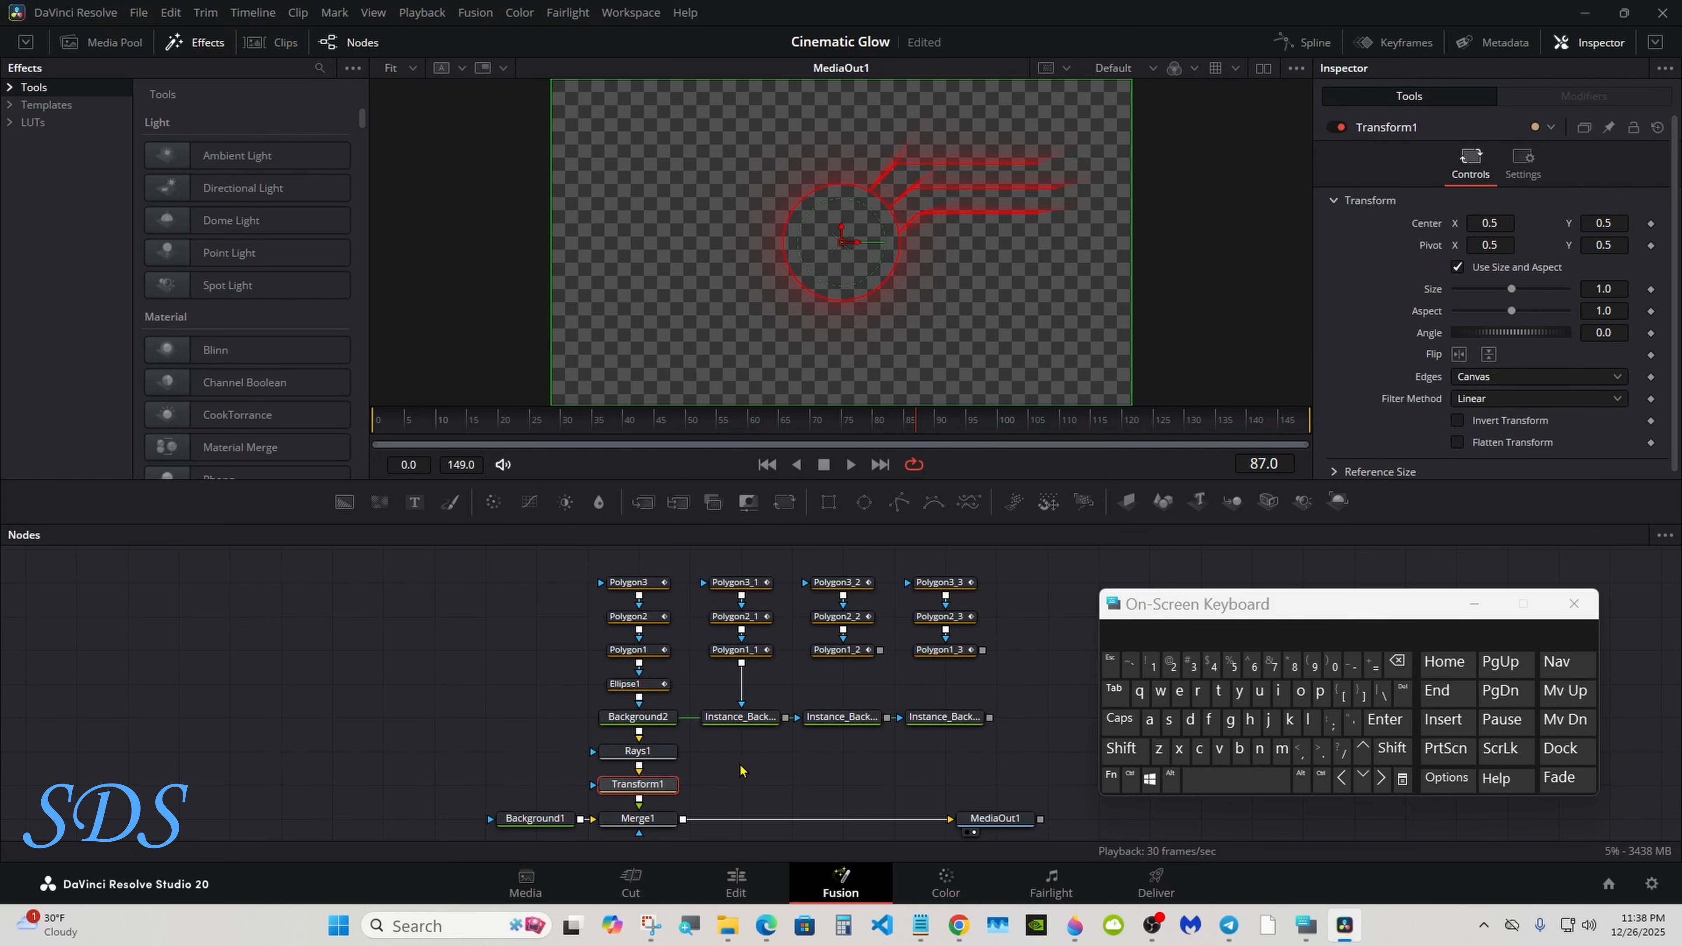
drag(1140, 604, 1258, 670)
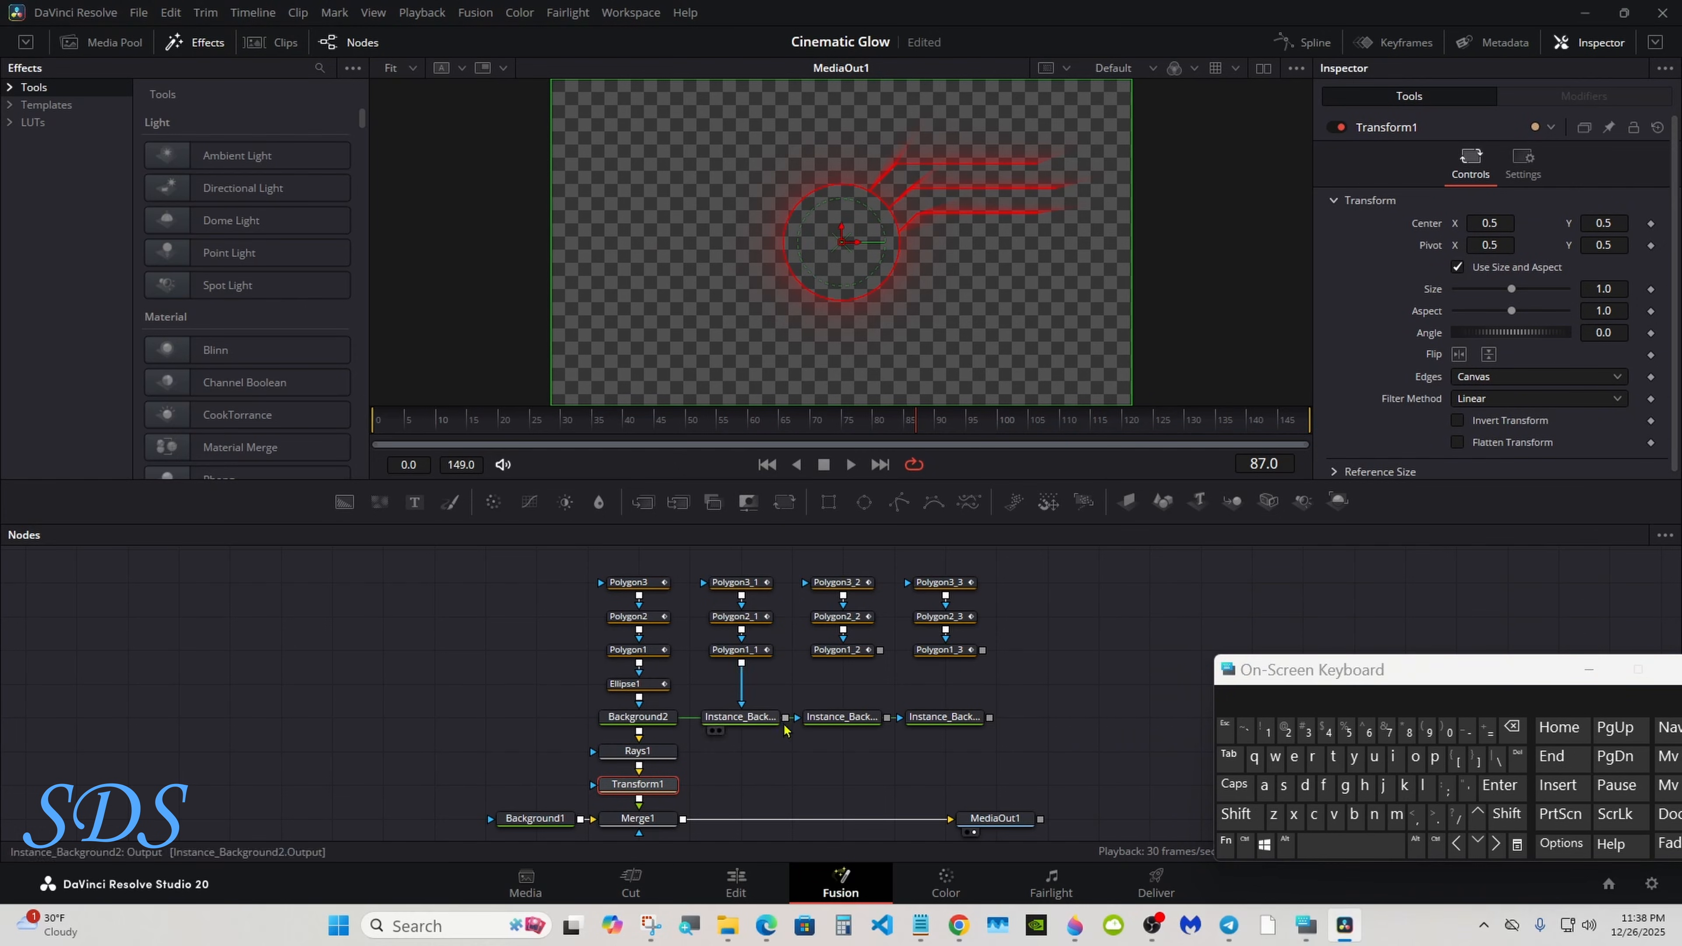
- Copy Rays1 and paste three instances of it, one beneath each Background2 instance
click(656, 753)
right_click(657, 758)
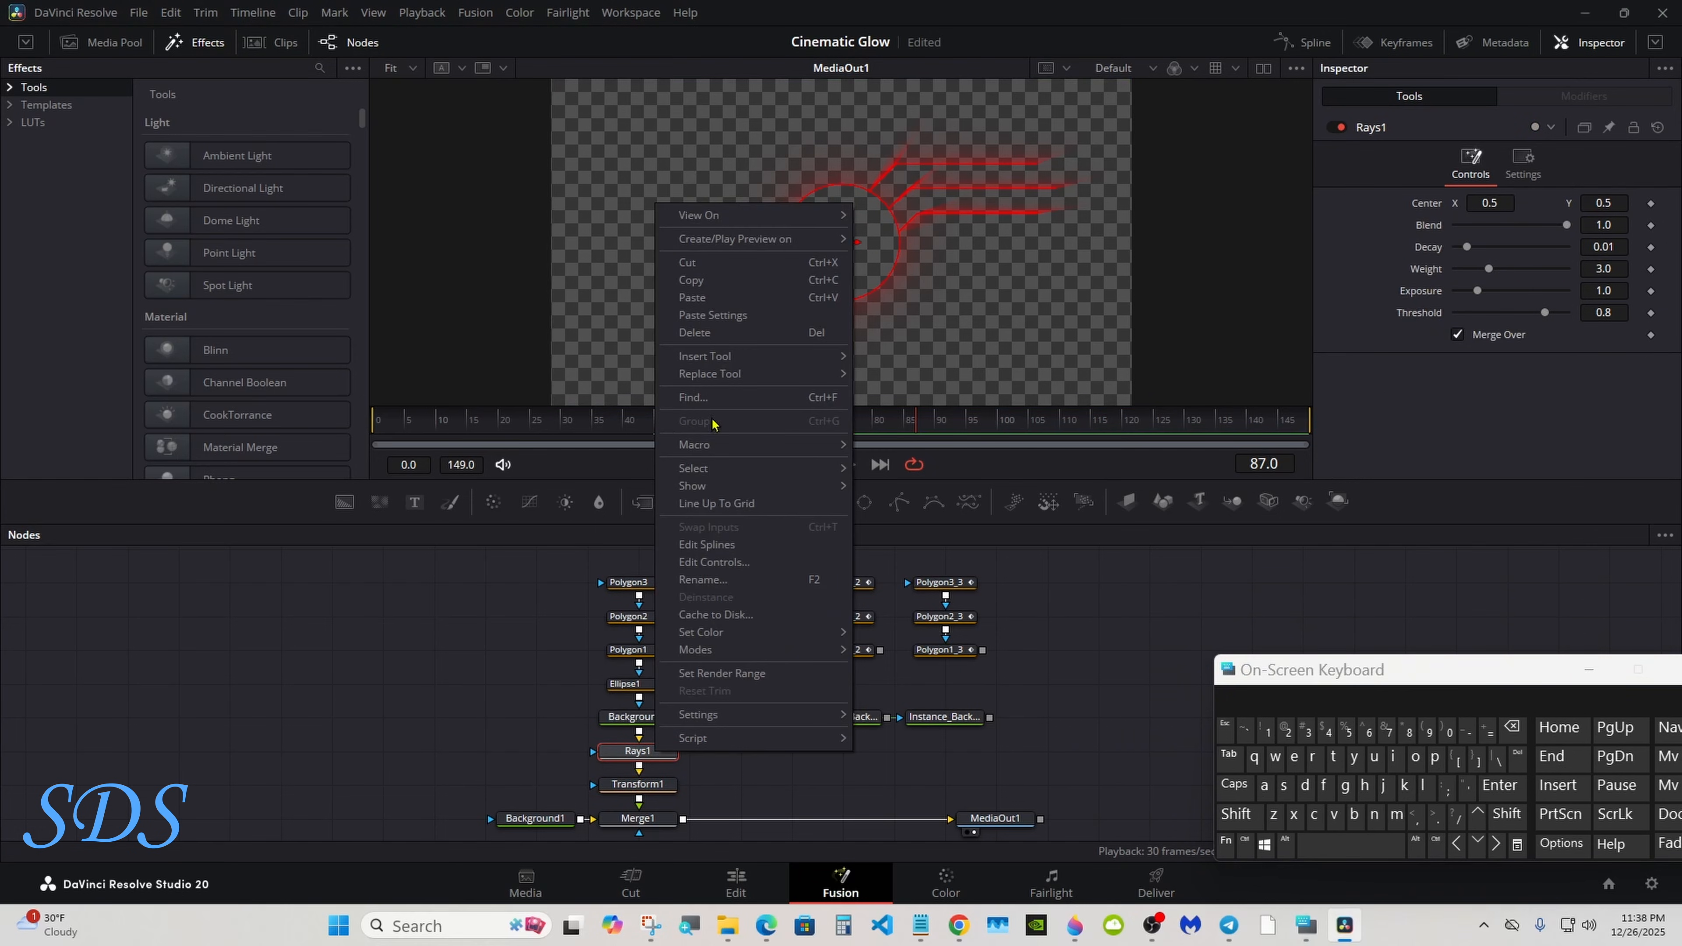
click(715, 282)
right_click(739, 755)
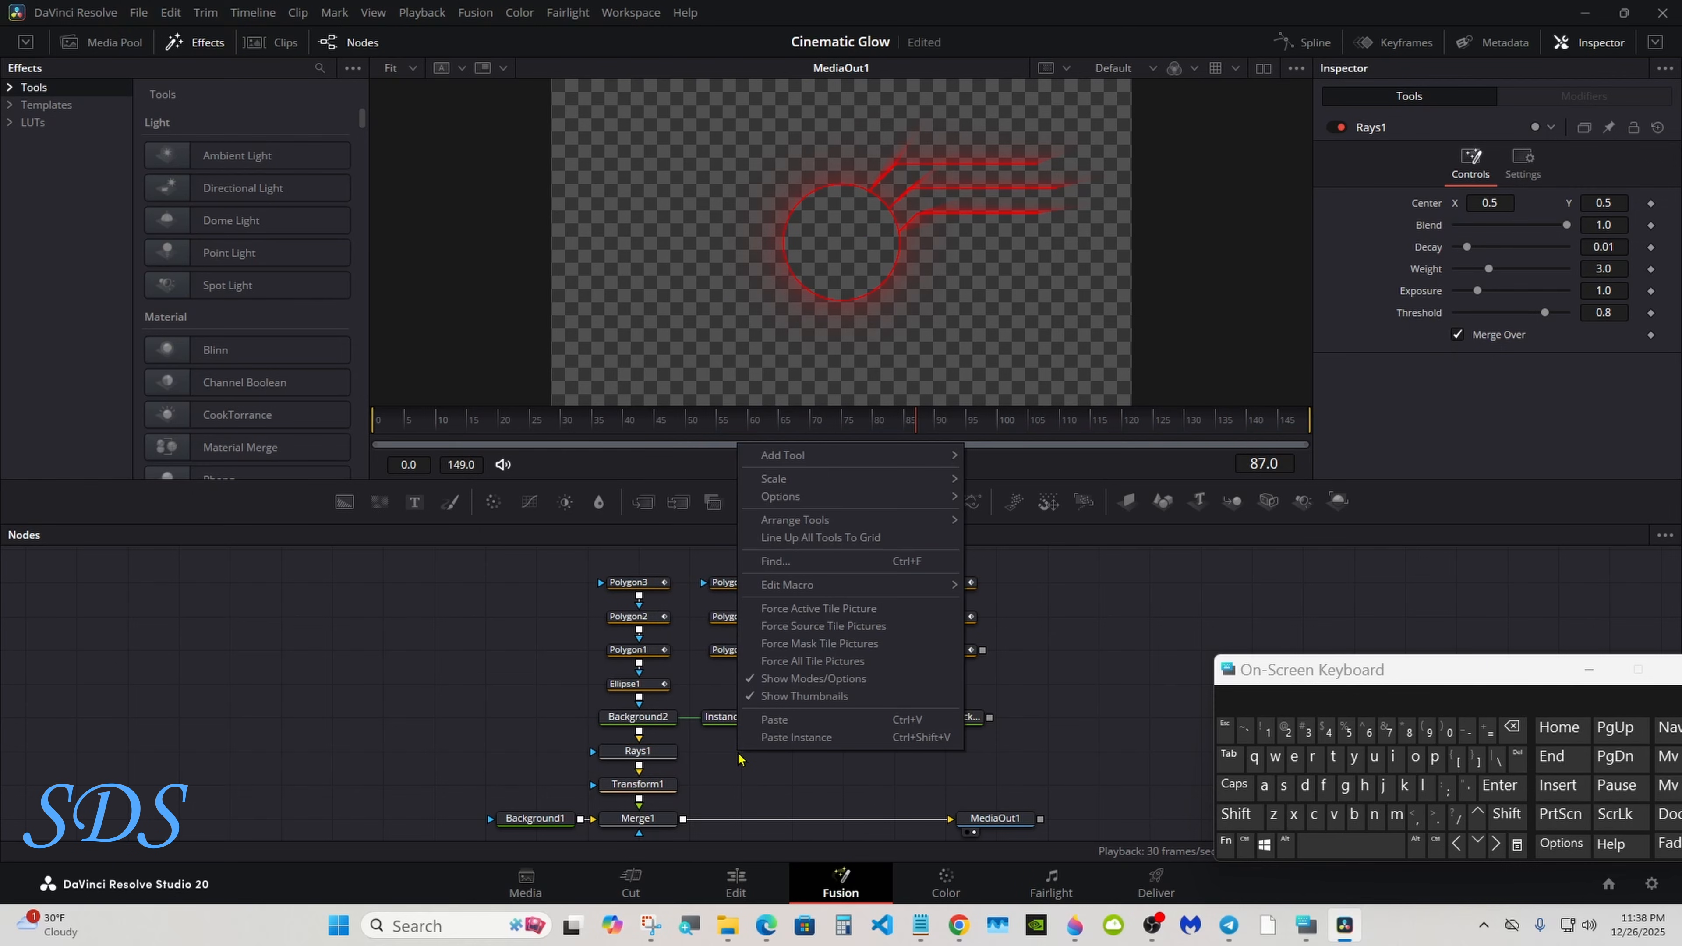
click(758, 737)
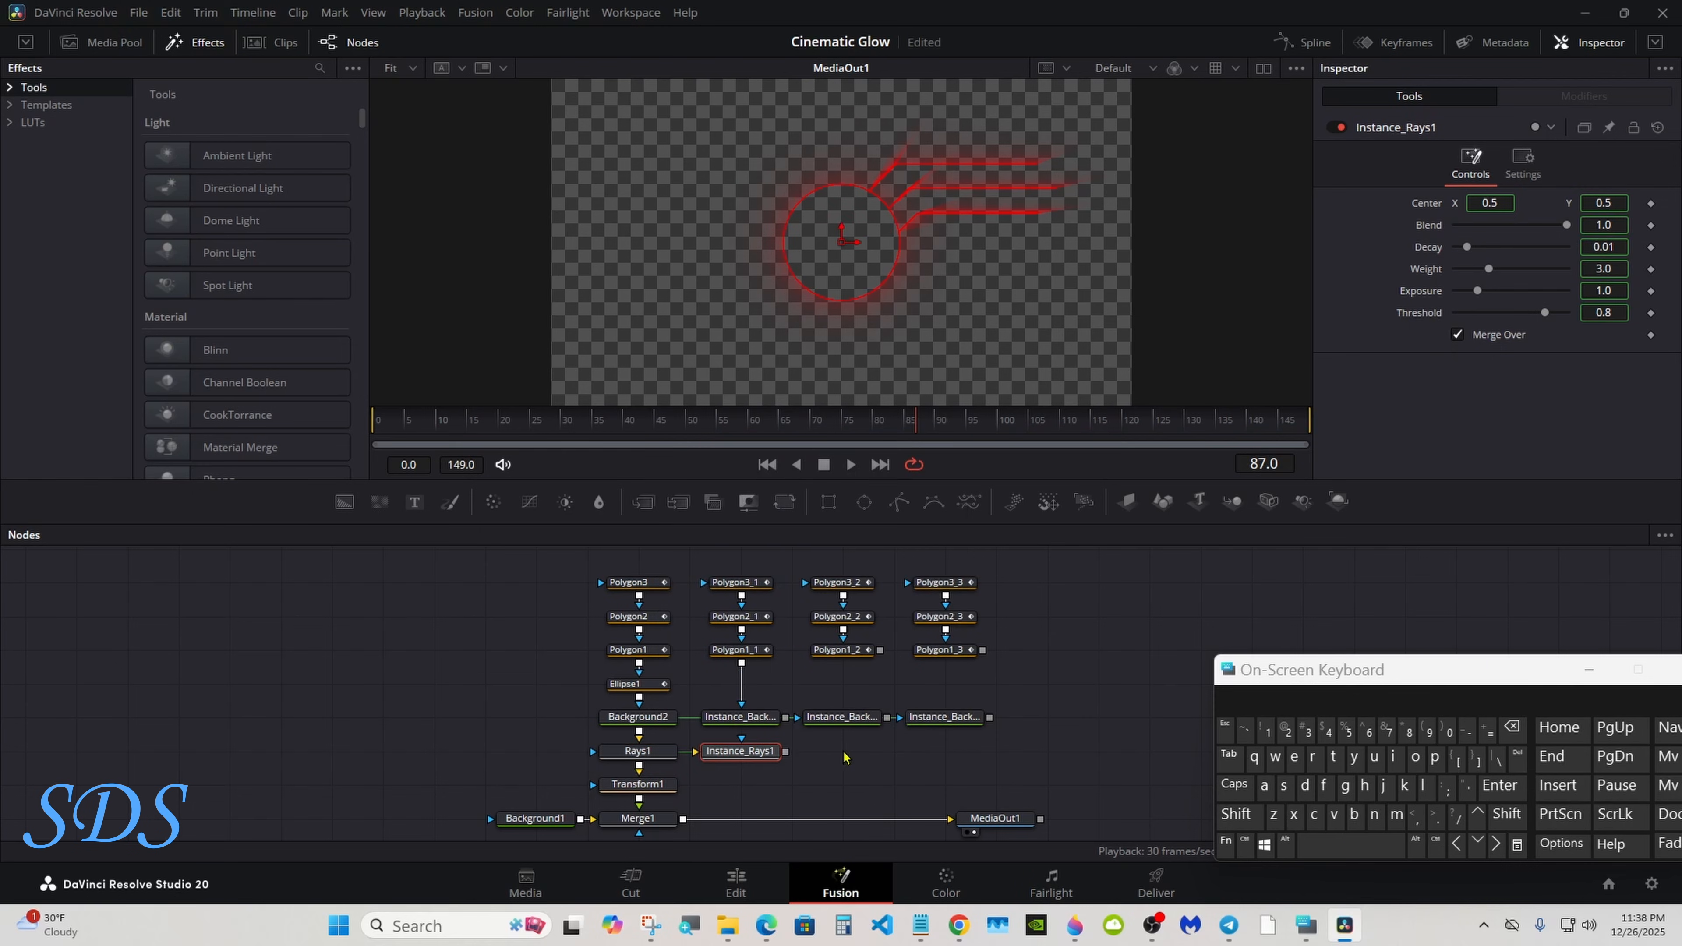
right_click(845, 756)
click(875, 737)
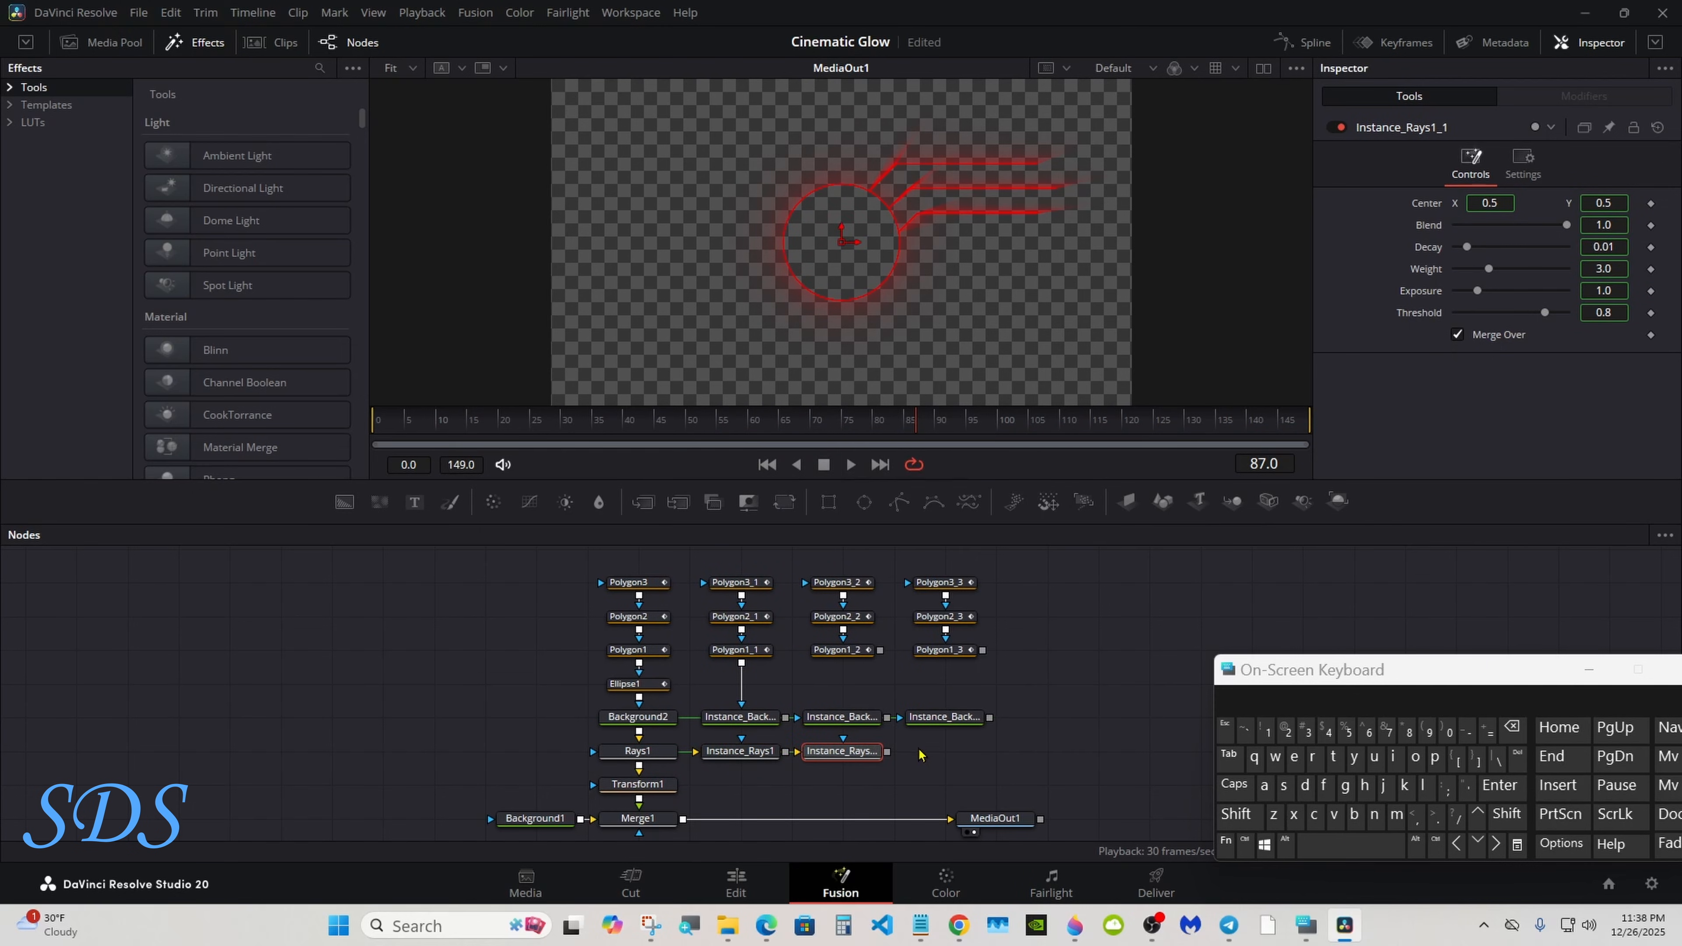
right_click(935, 755)
click(991, 739)
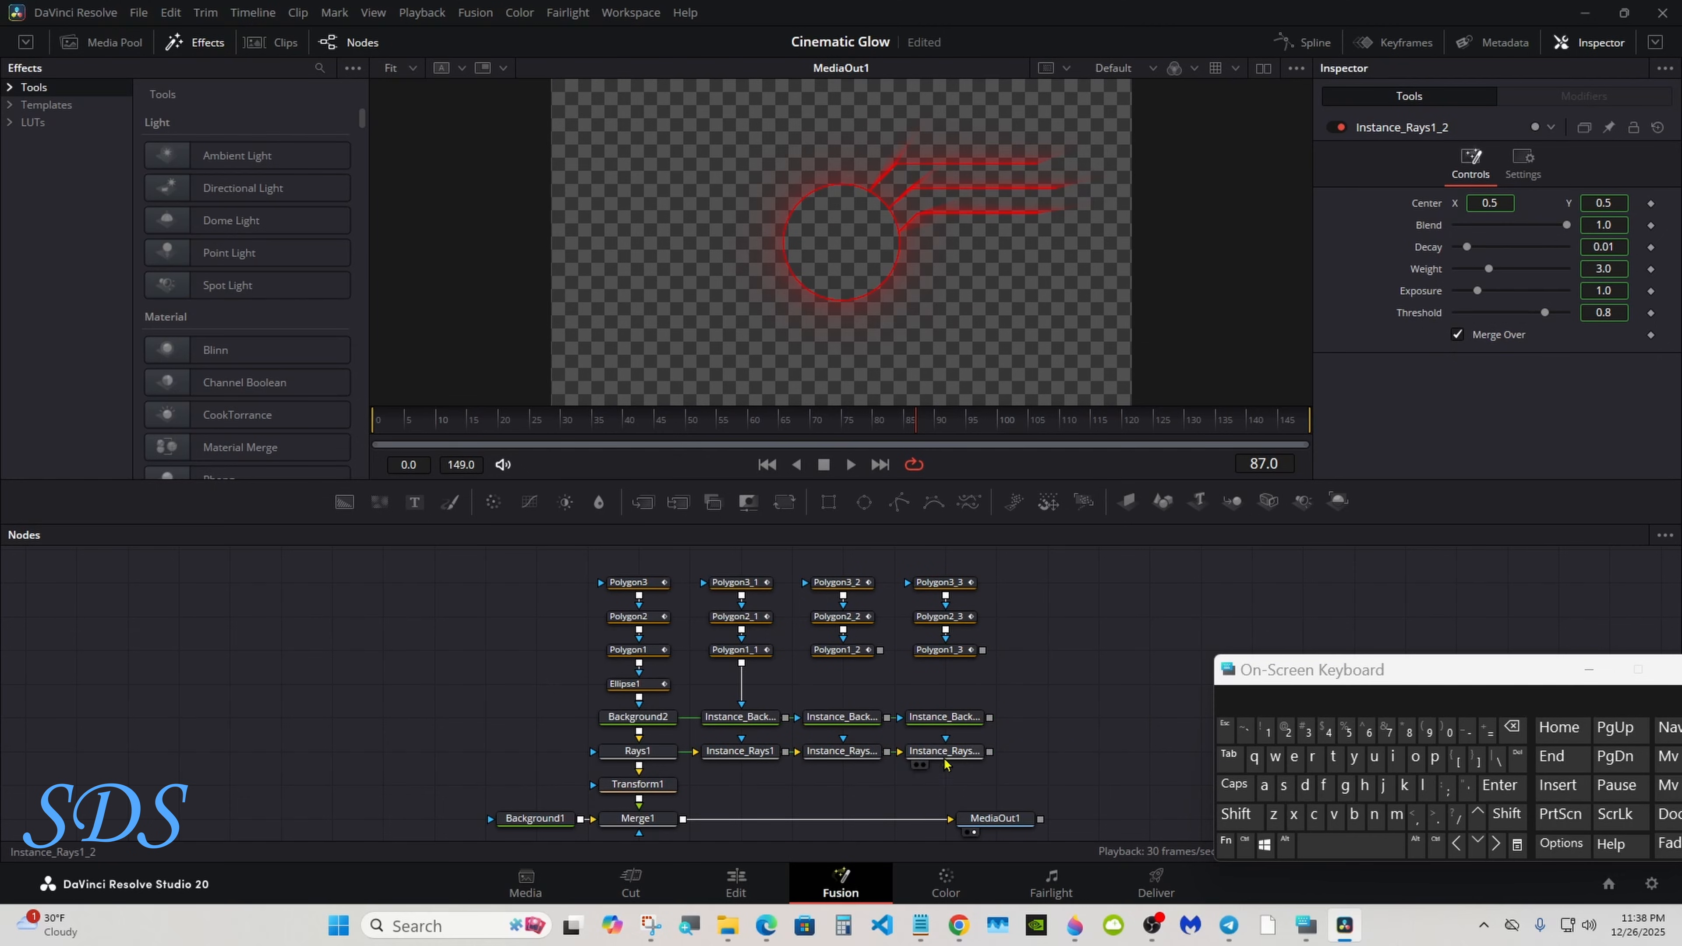
- Copy Transform1 and paste four instances, one beneath each Rays instance and a fourth in the empty space beside them
right_click(644, 788)
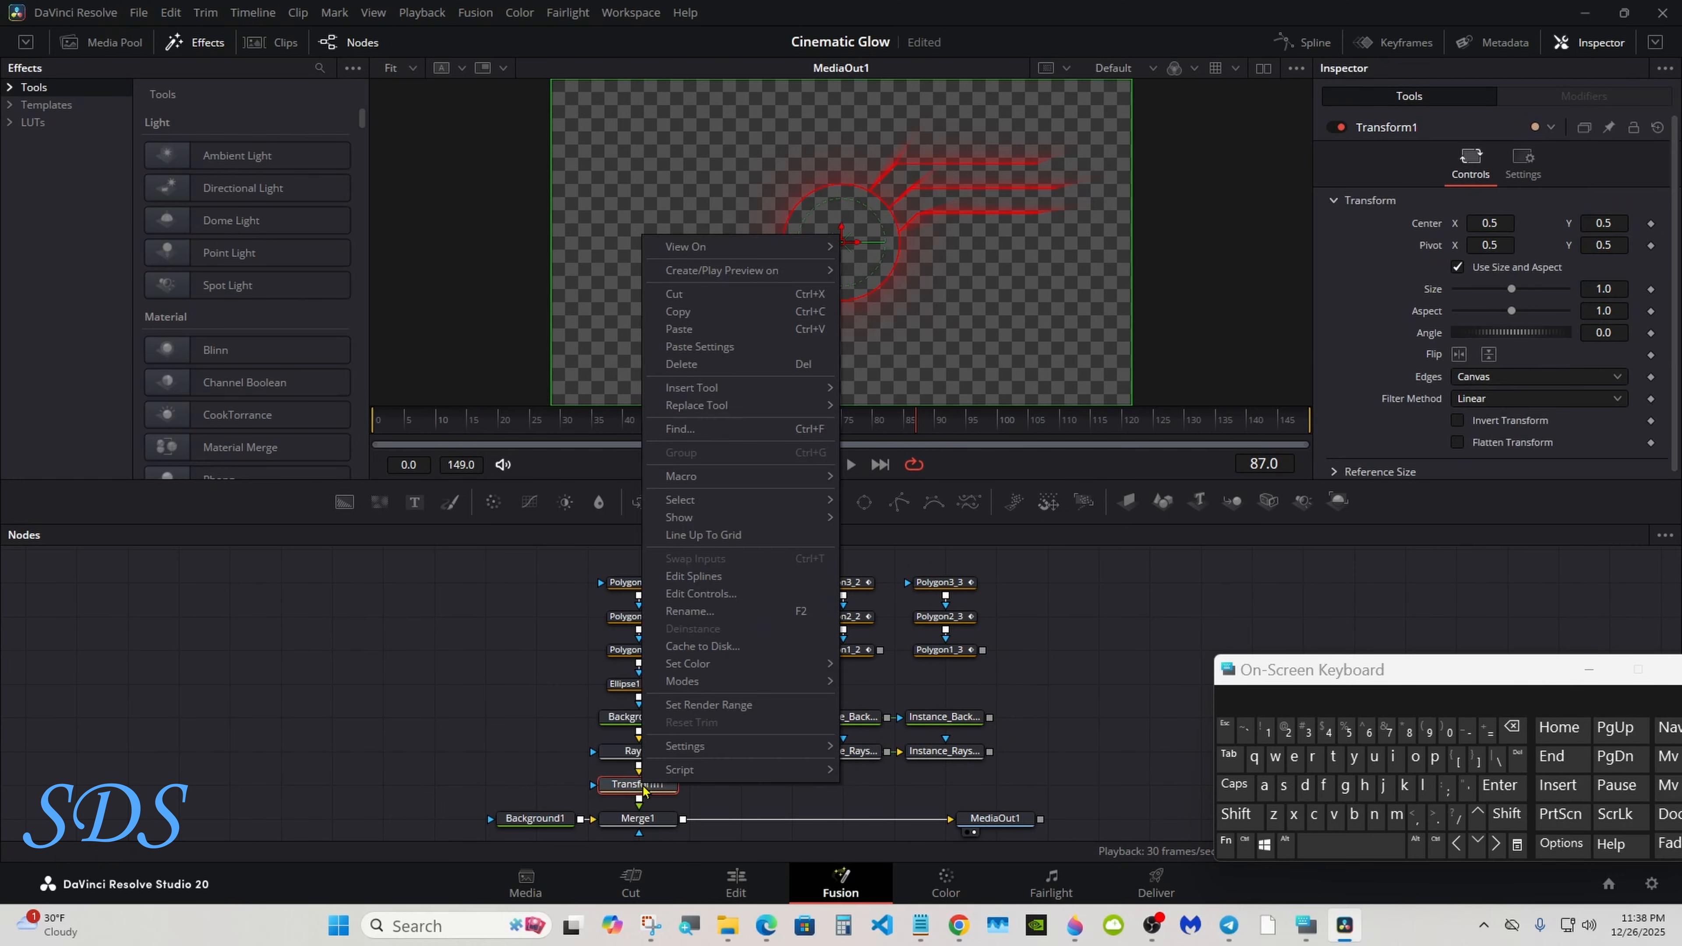
click(708, 311)
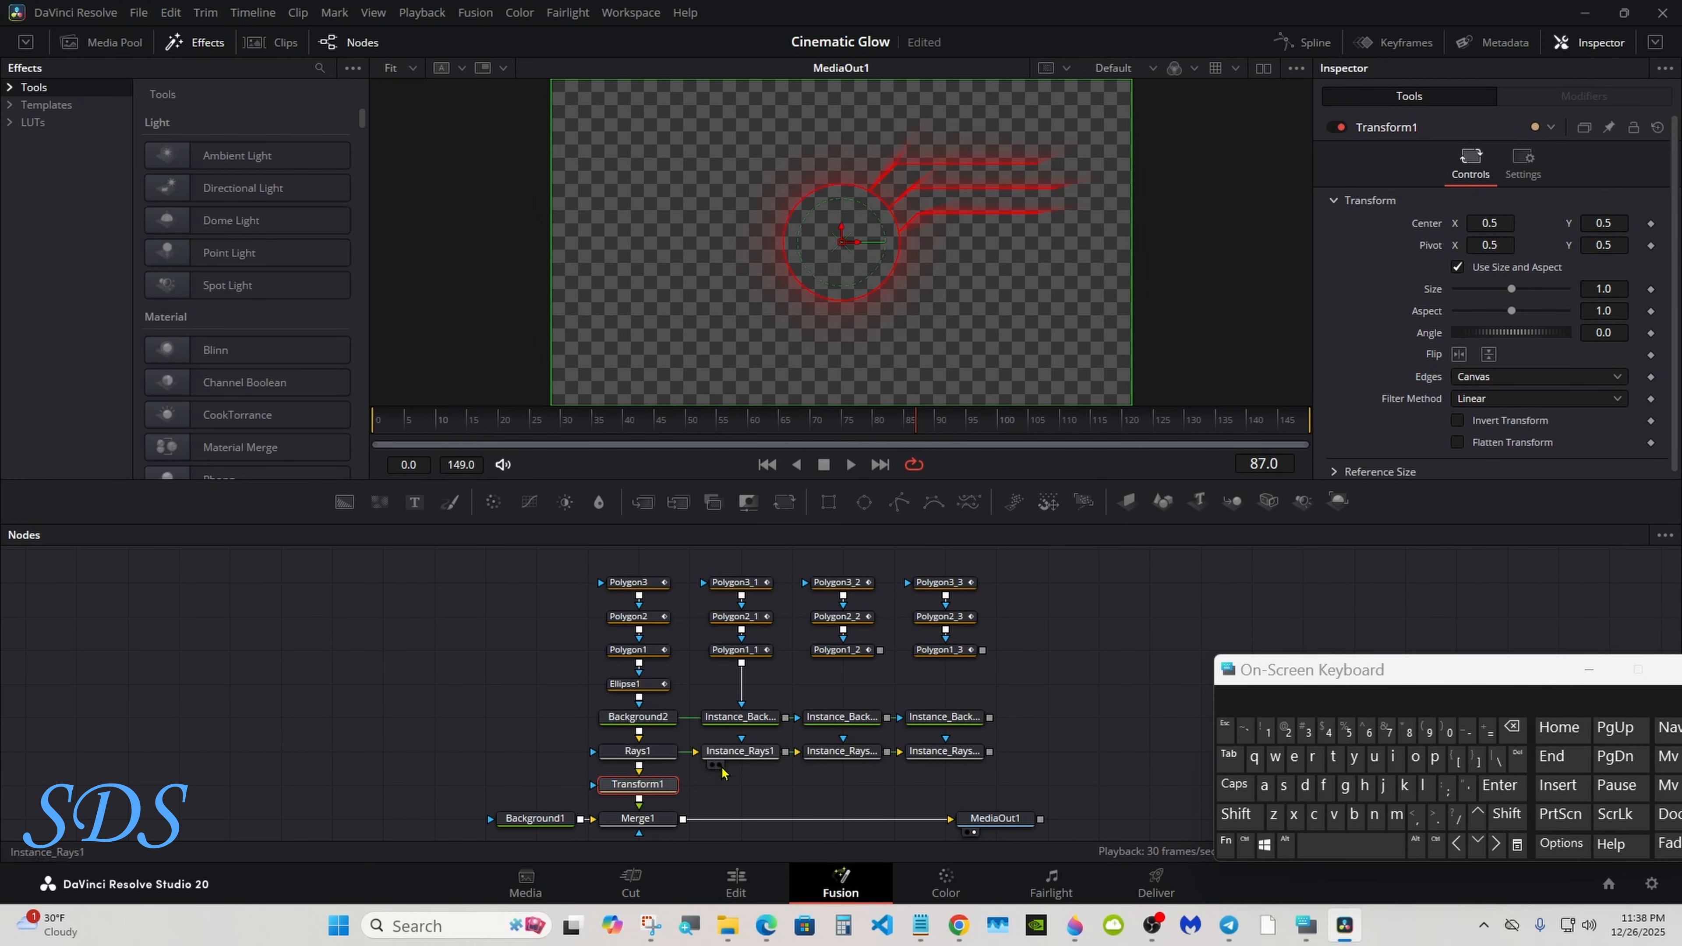
click(730, 788)
right_click(731, 788)
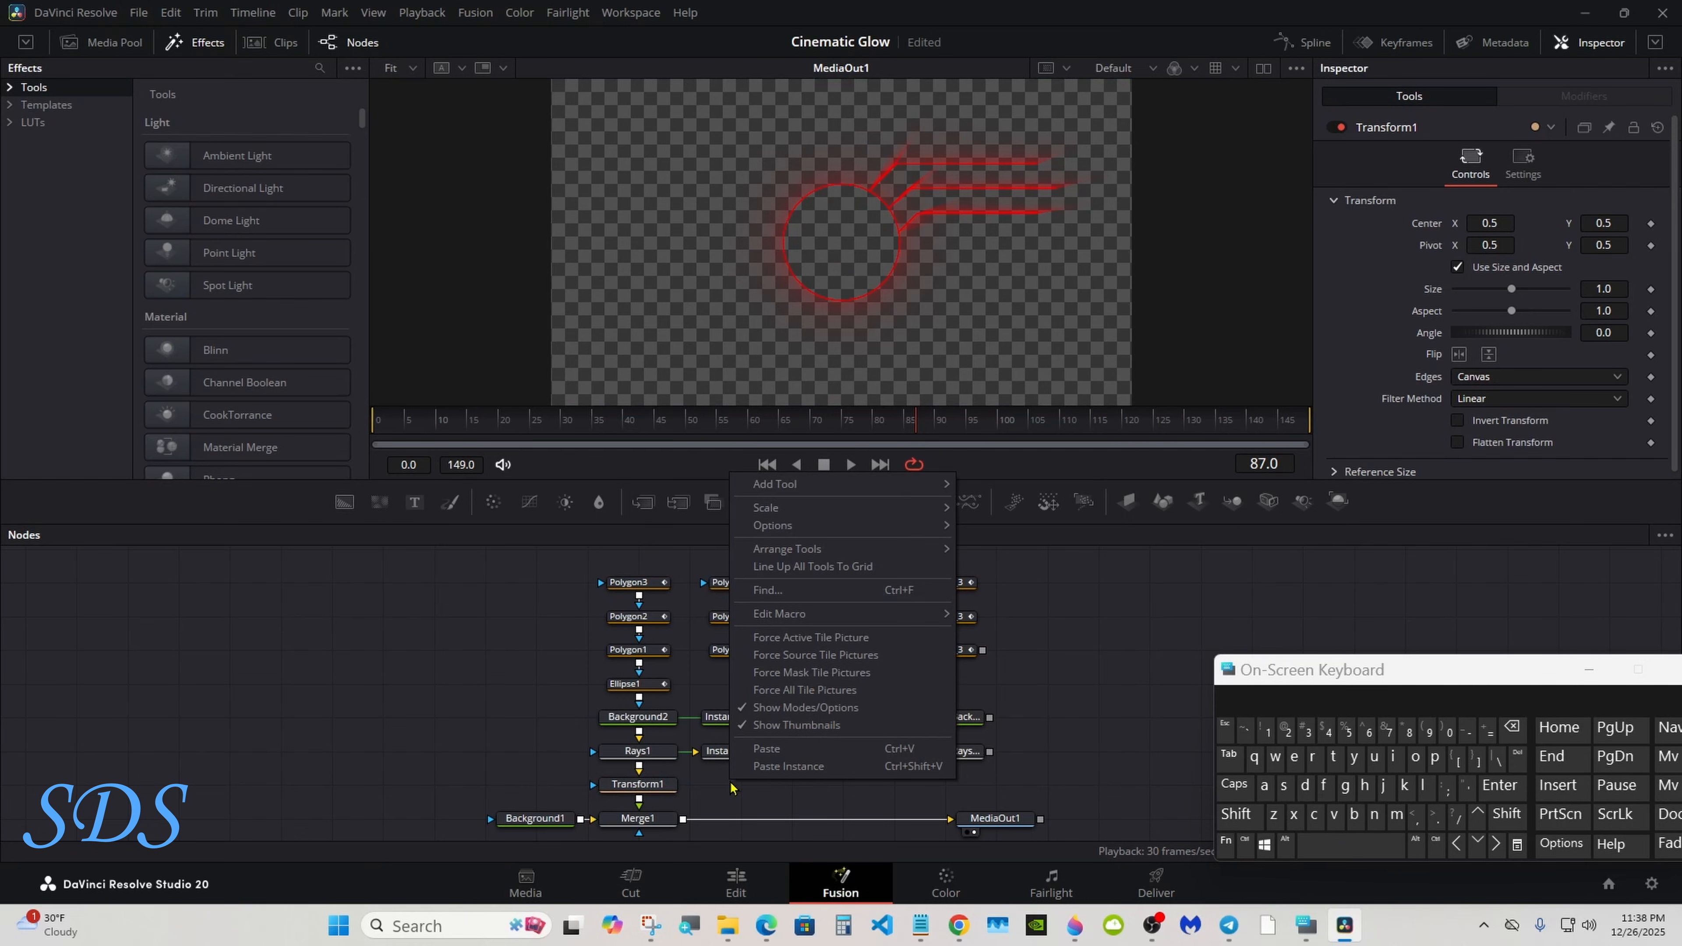
click(788, 767)
right_click(852, 786)
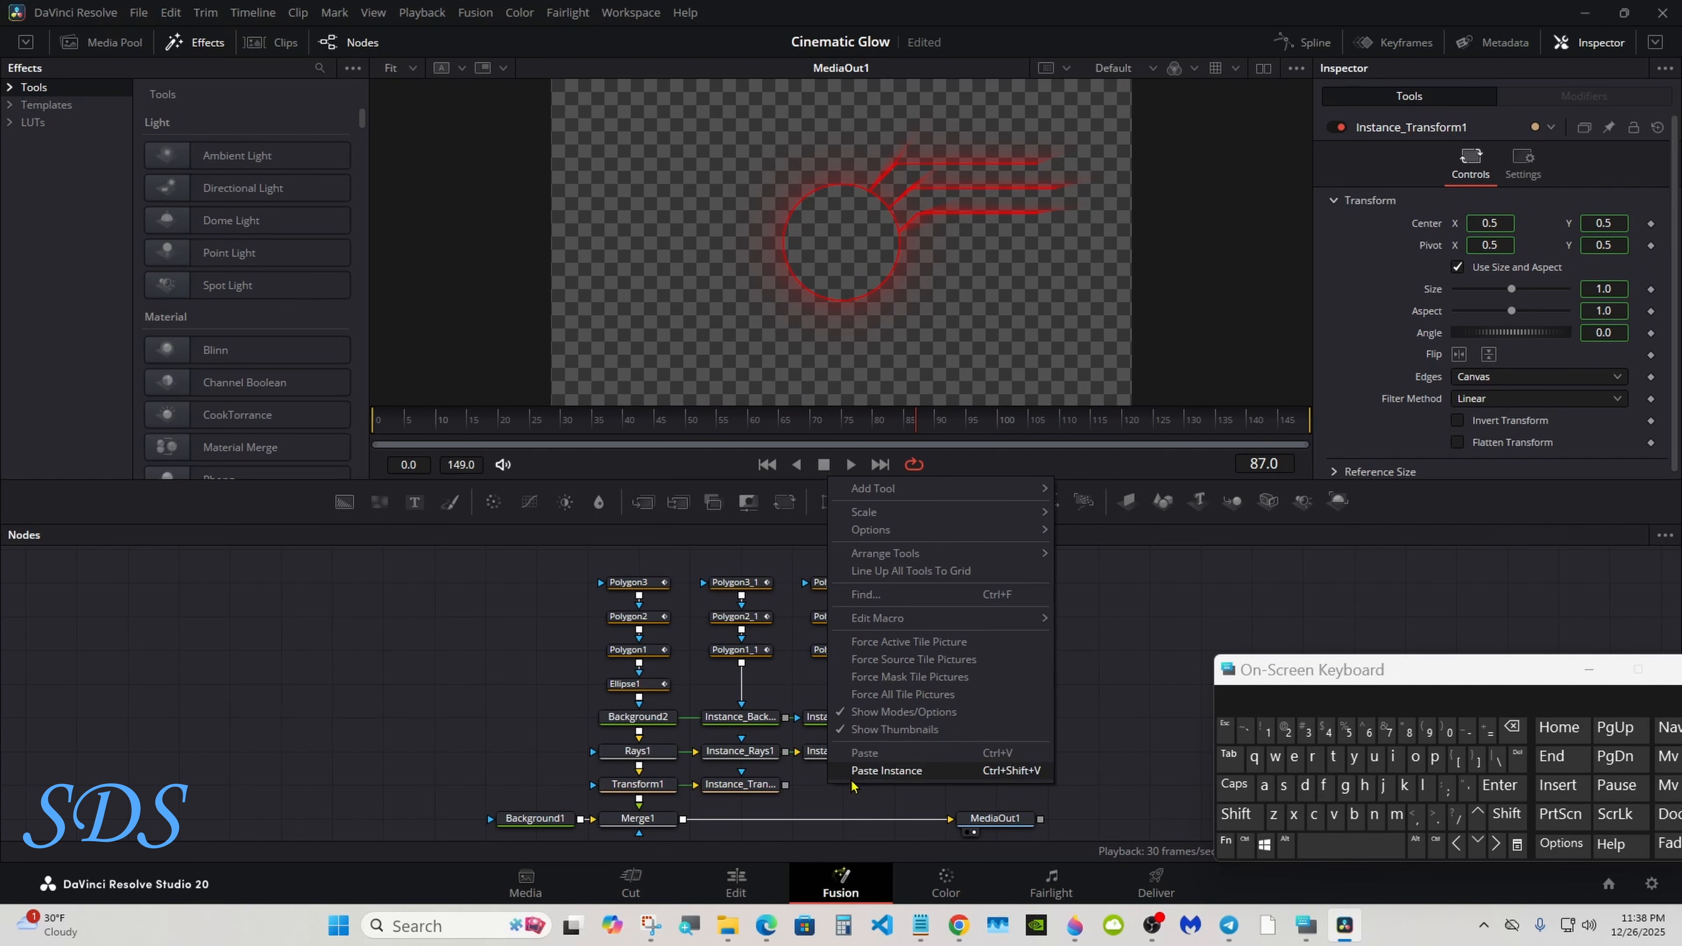
click(877, 770)
right_click(972, 775)
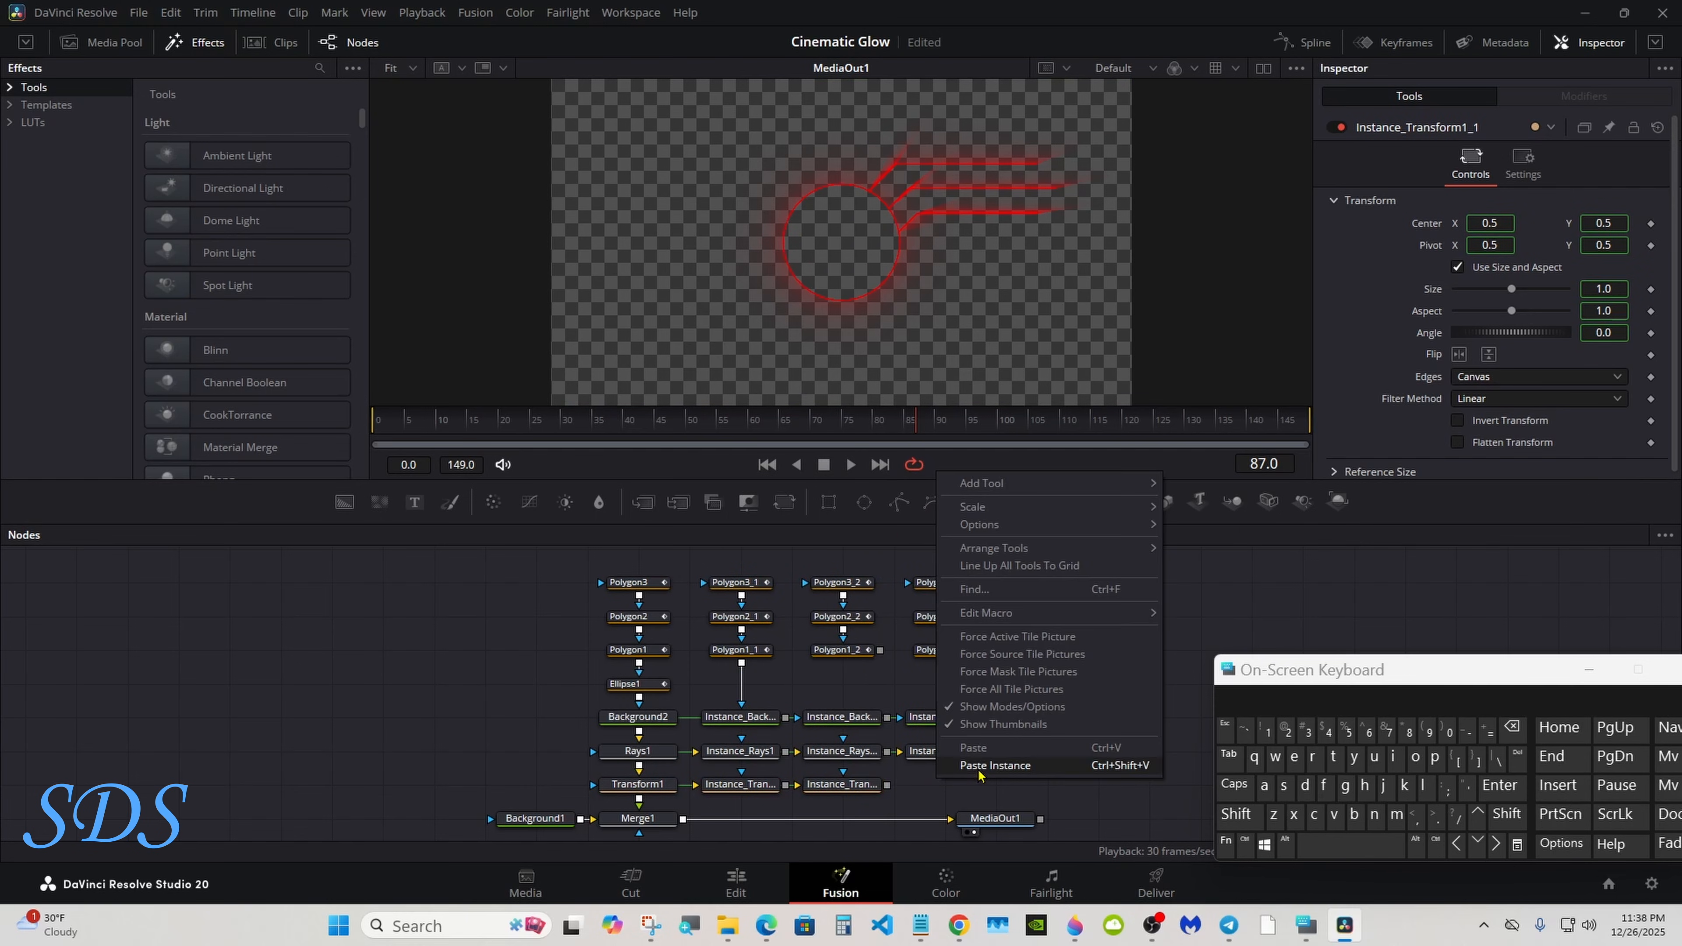
click(980, 768)
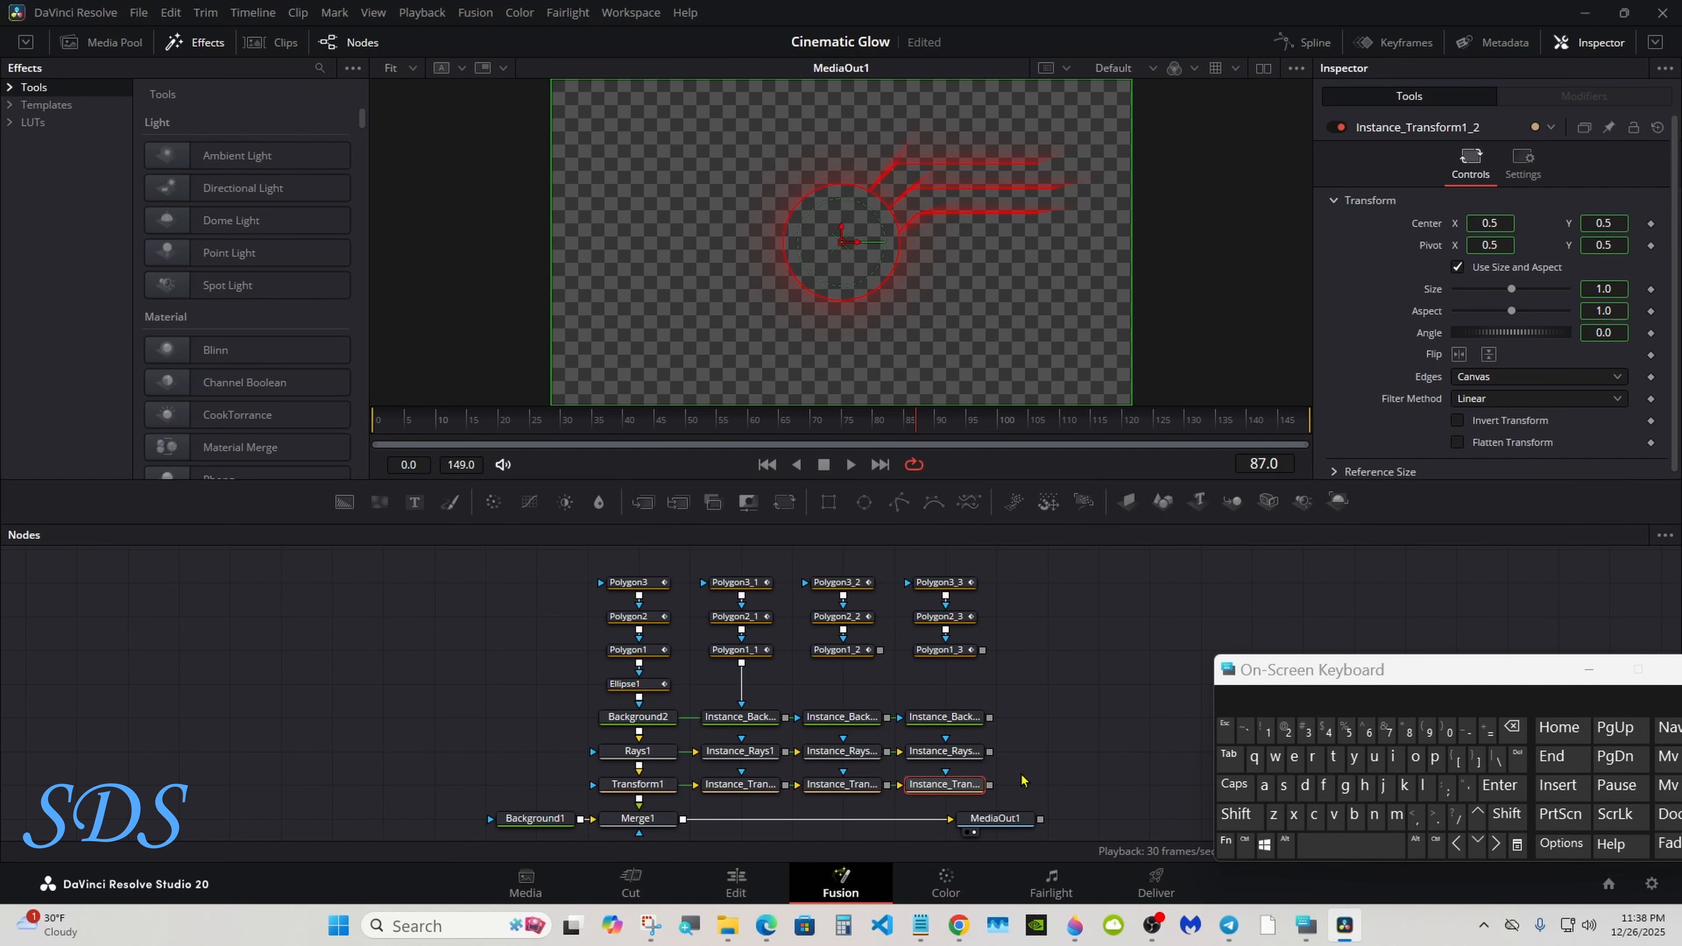
right_click(1066, 784)
click(1079, 771)
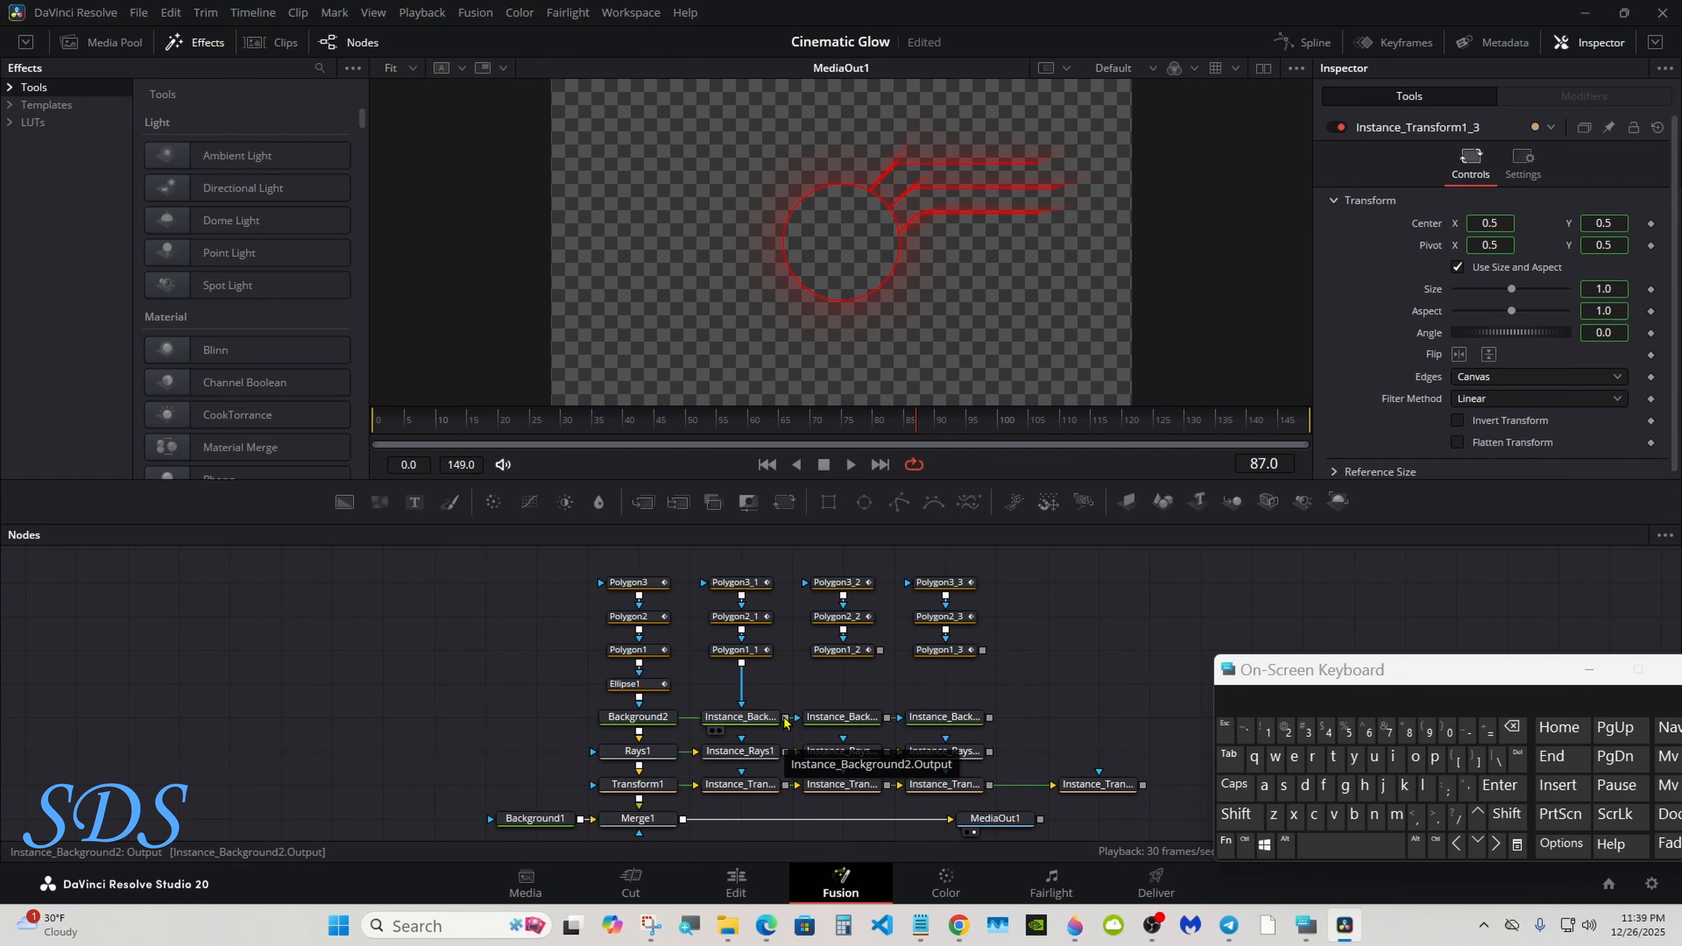
- Connect the first instance chain into the output through Merge2, flipped vertically, and turn off the viewer's Checker Underlay
drag(784, 717, 742, 805)
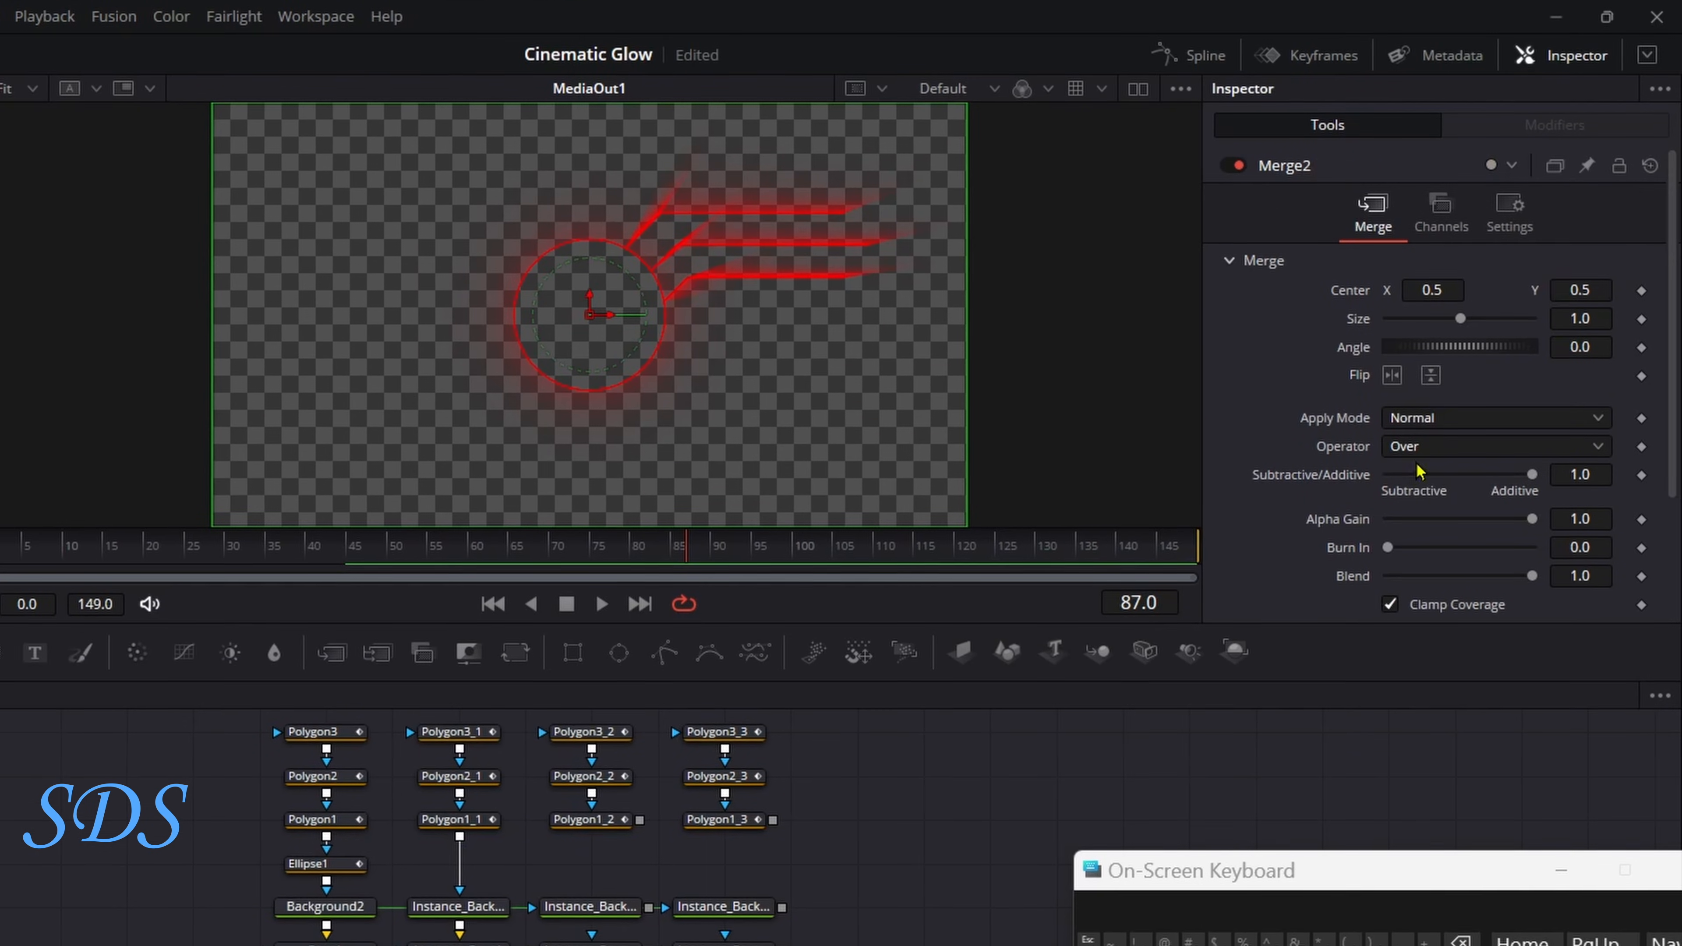
click(1429, 376)
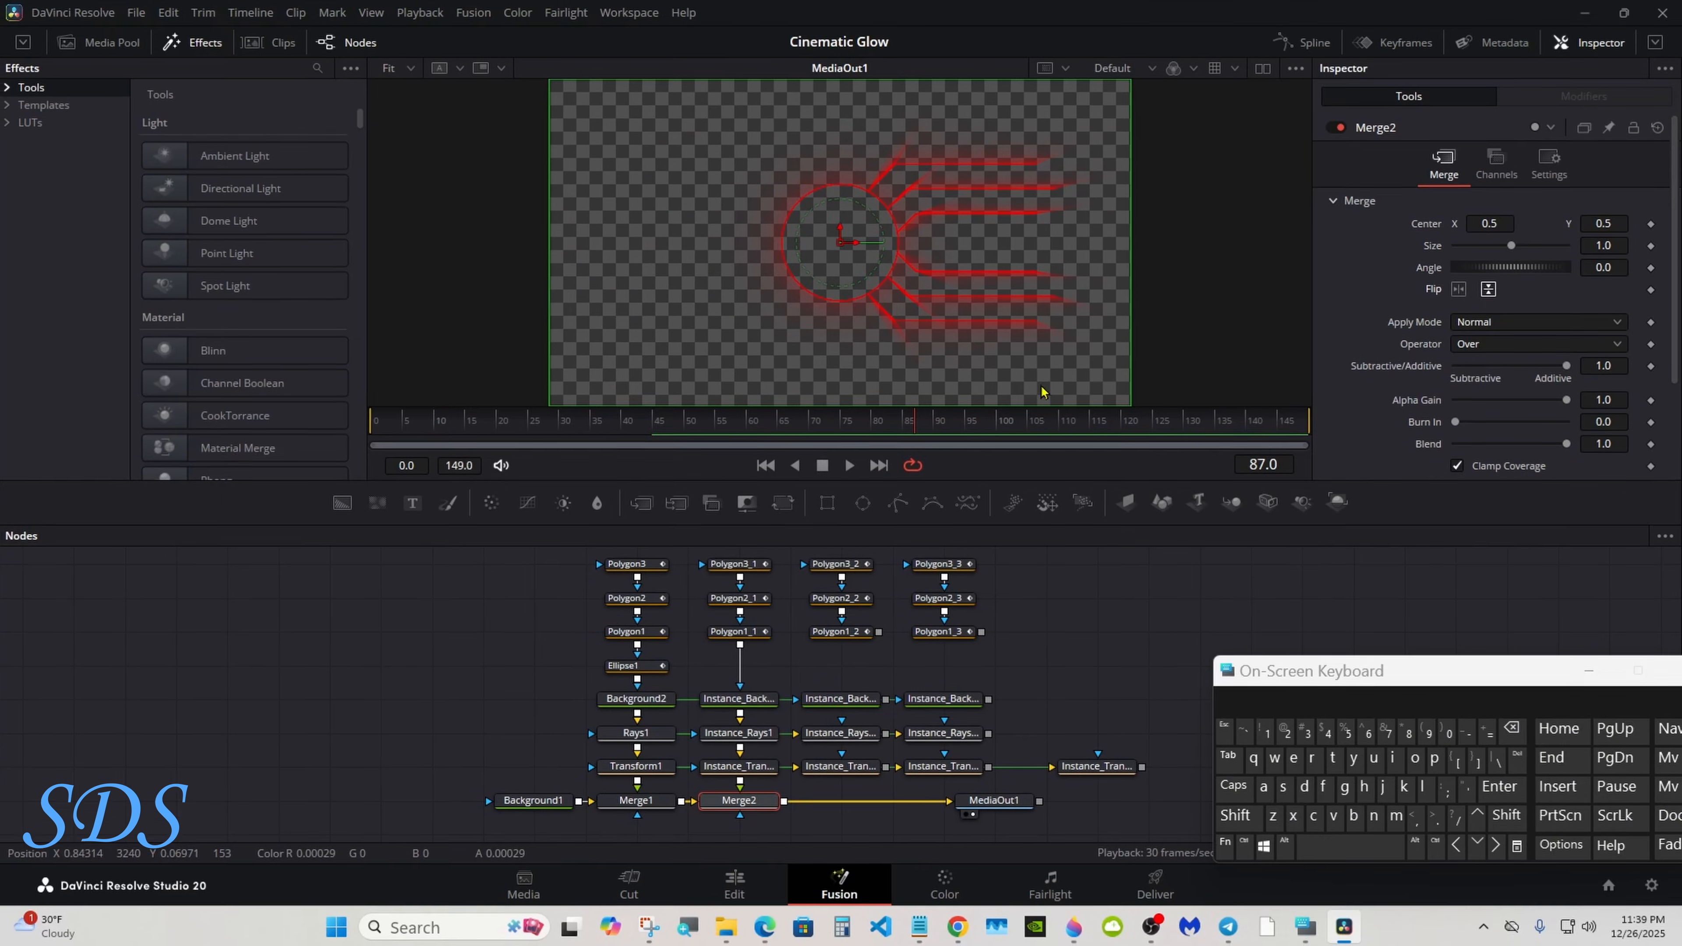
click(1295, 67)
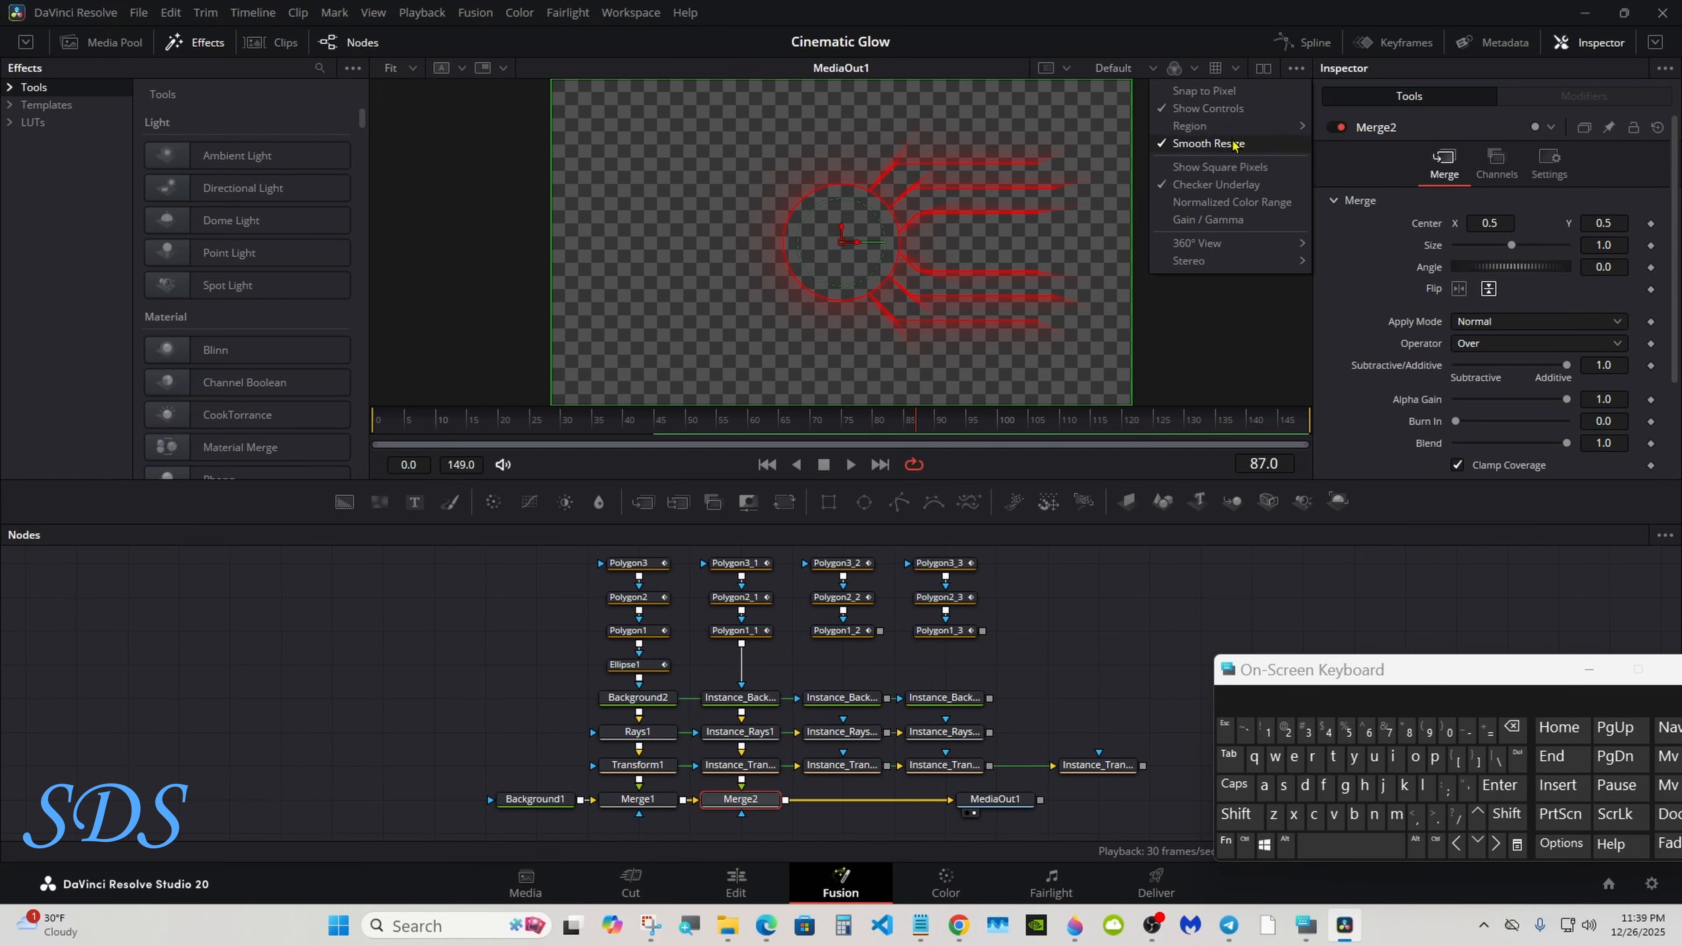
click(1211, 186)
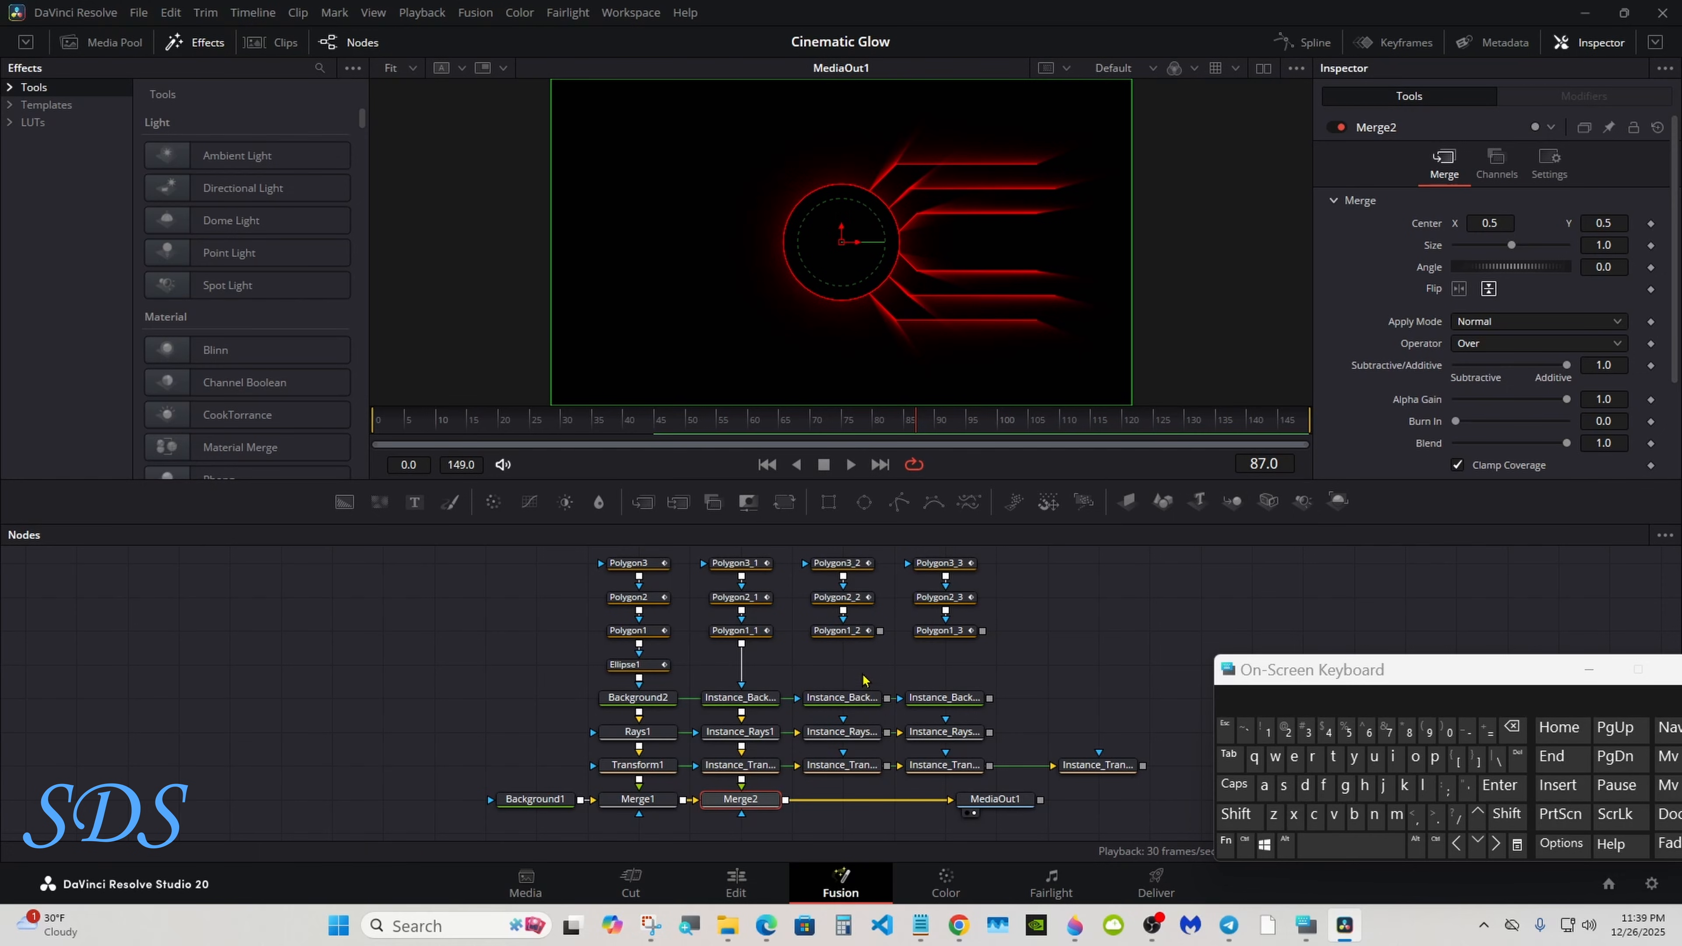
- Connect the Polygon1_2 chain through the second set of instances into Merge3 and flip that merge horizontally
drag(880, 631, 792, 801)
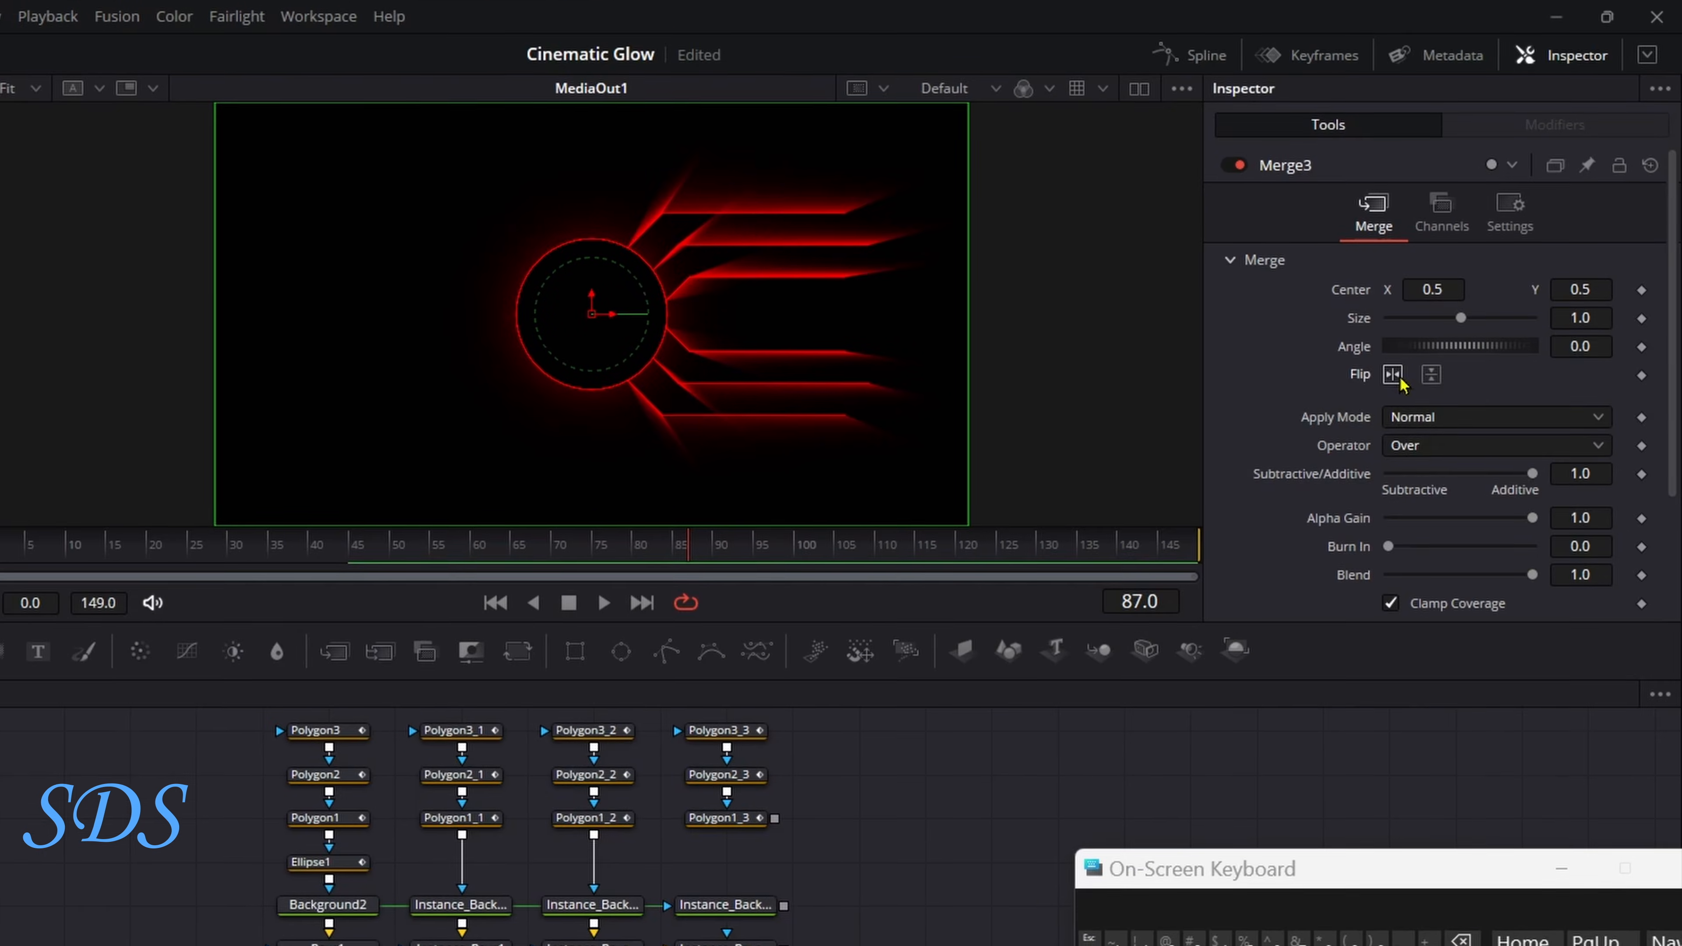
click(1459, 288)
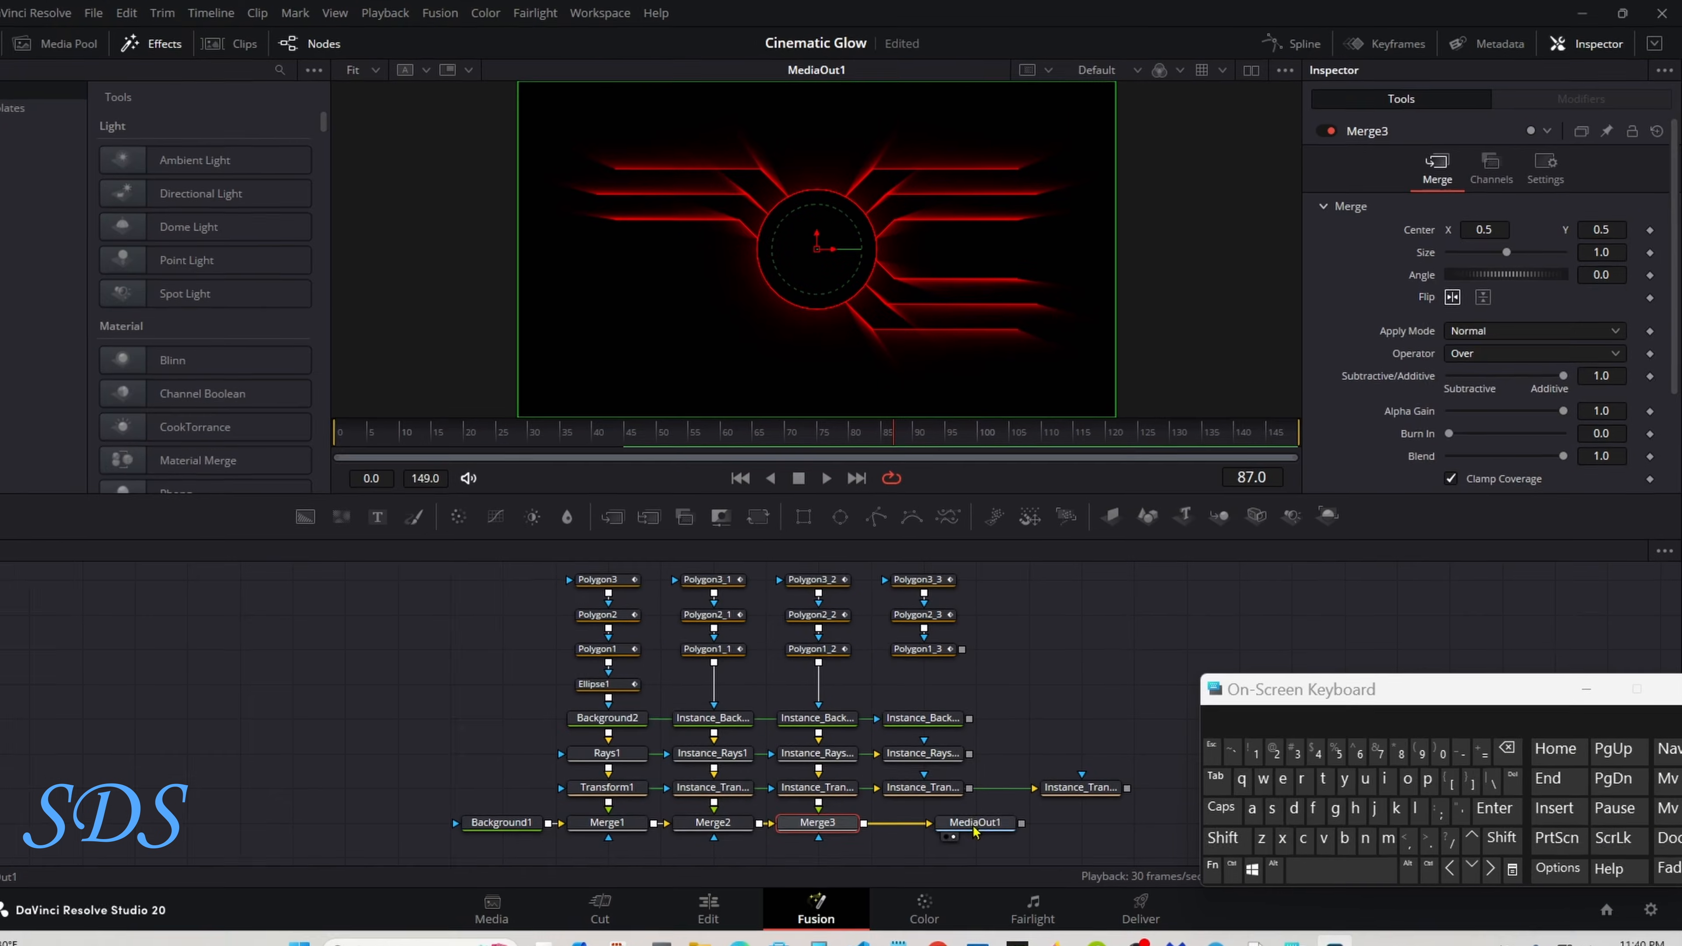
- Move MediaOut1 further from Merge3, connect the Polygon1_3 chain through its instances into Merge4, and flip Merge4 horizontally and vertically
drag(983, 822, 1182, 804)
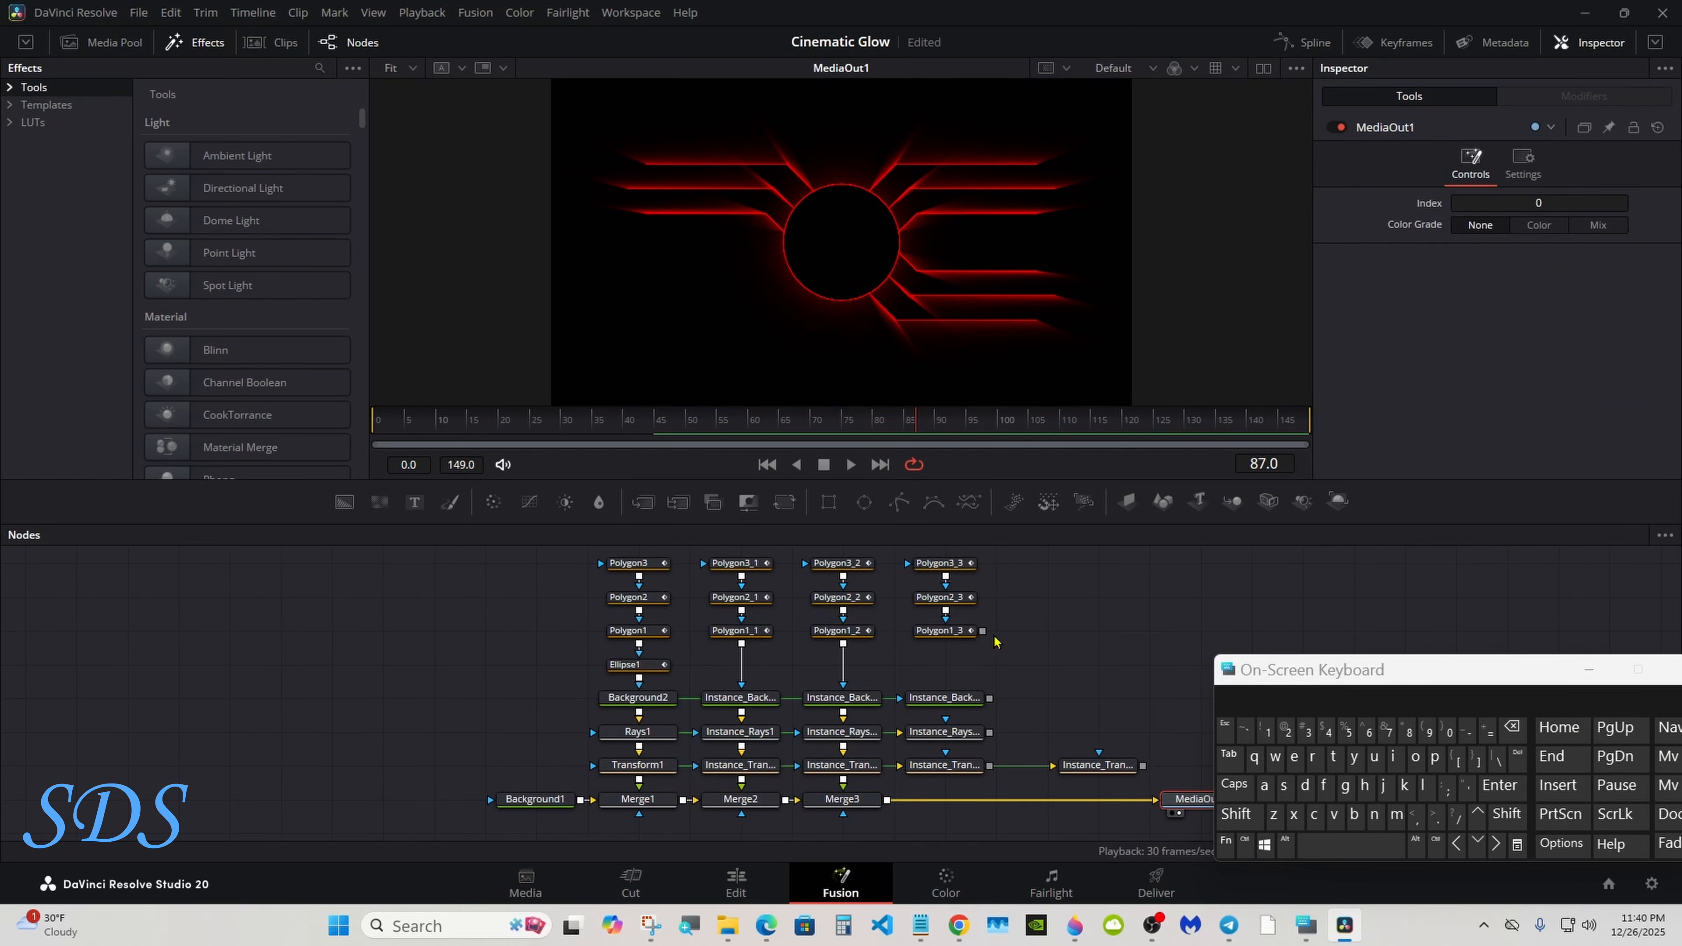
drag(982, 630, 928, 802)
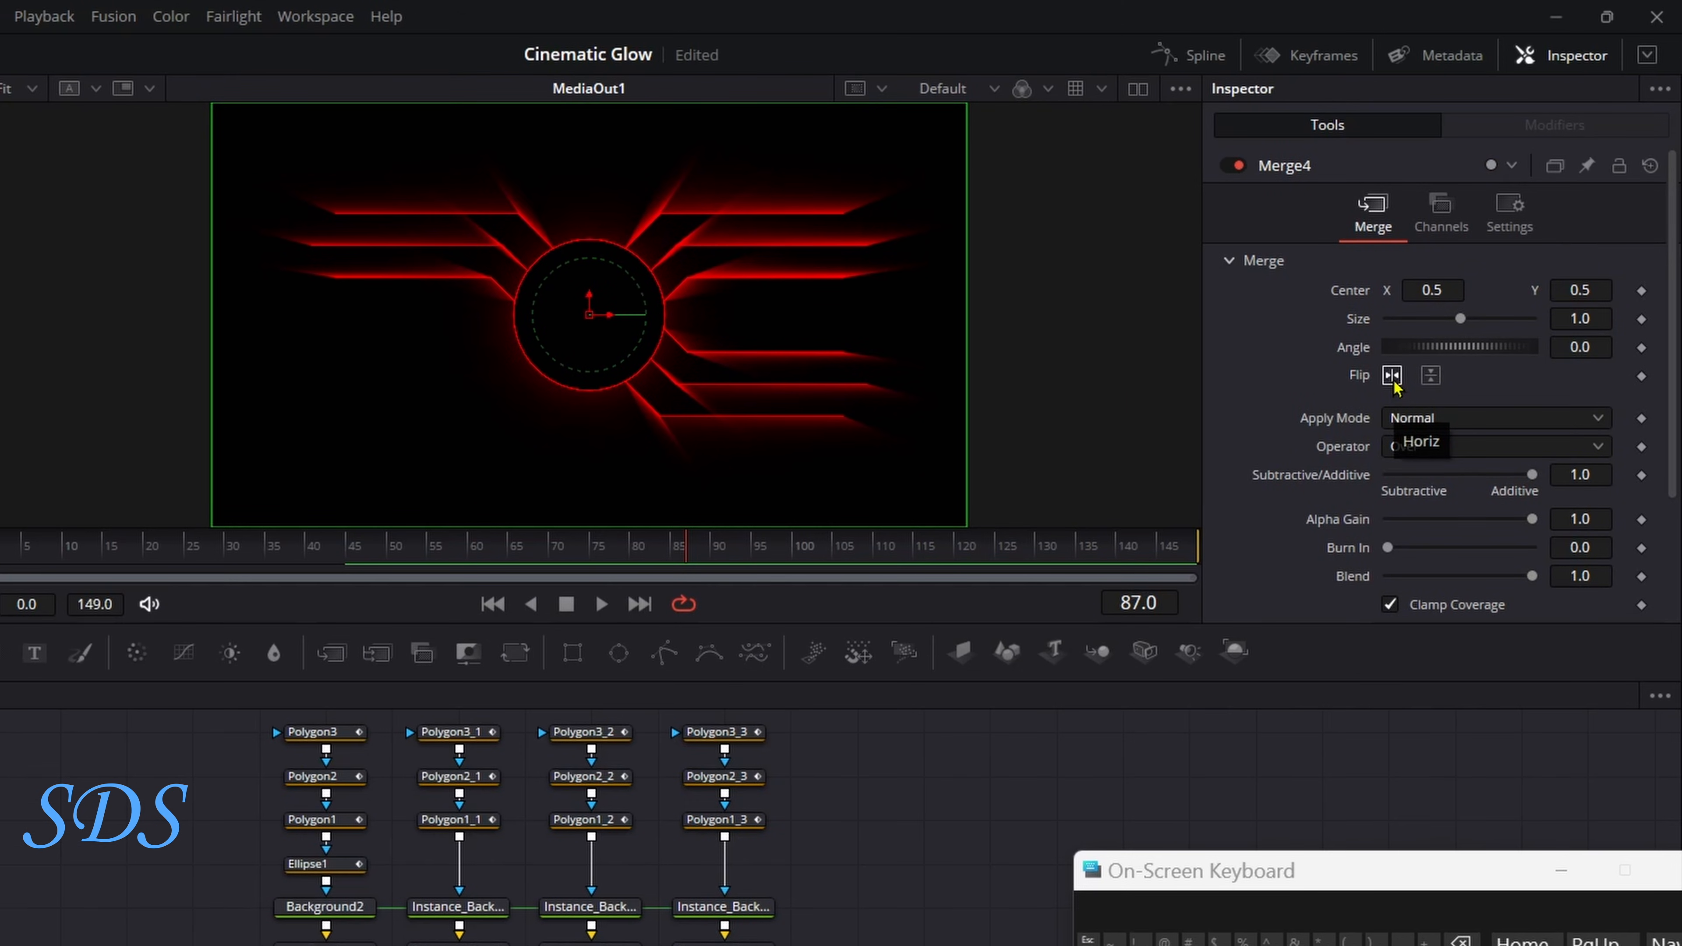
click(1391, 376)
click(1431, 376)
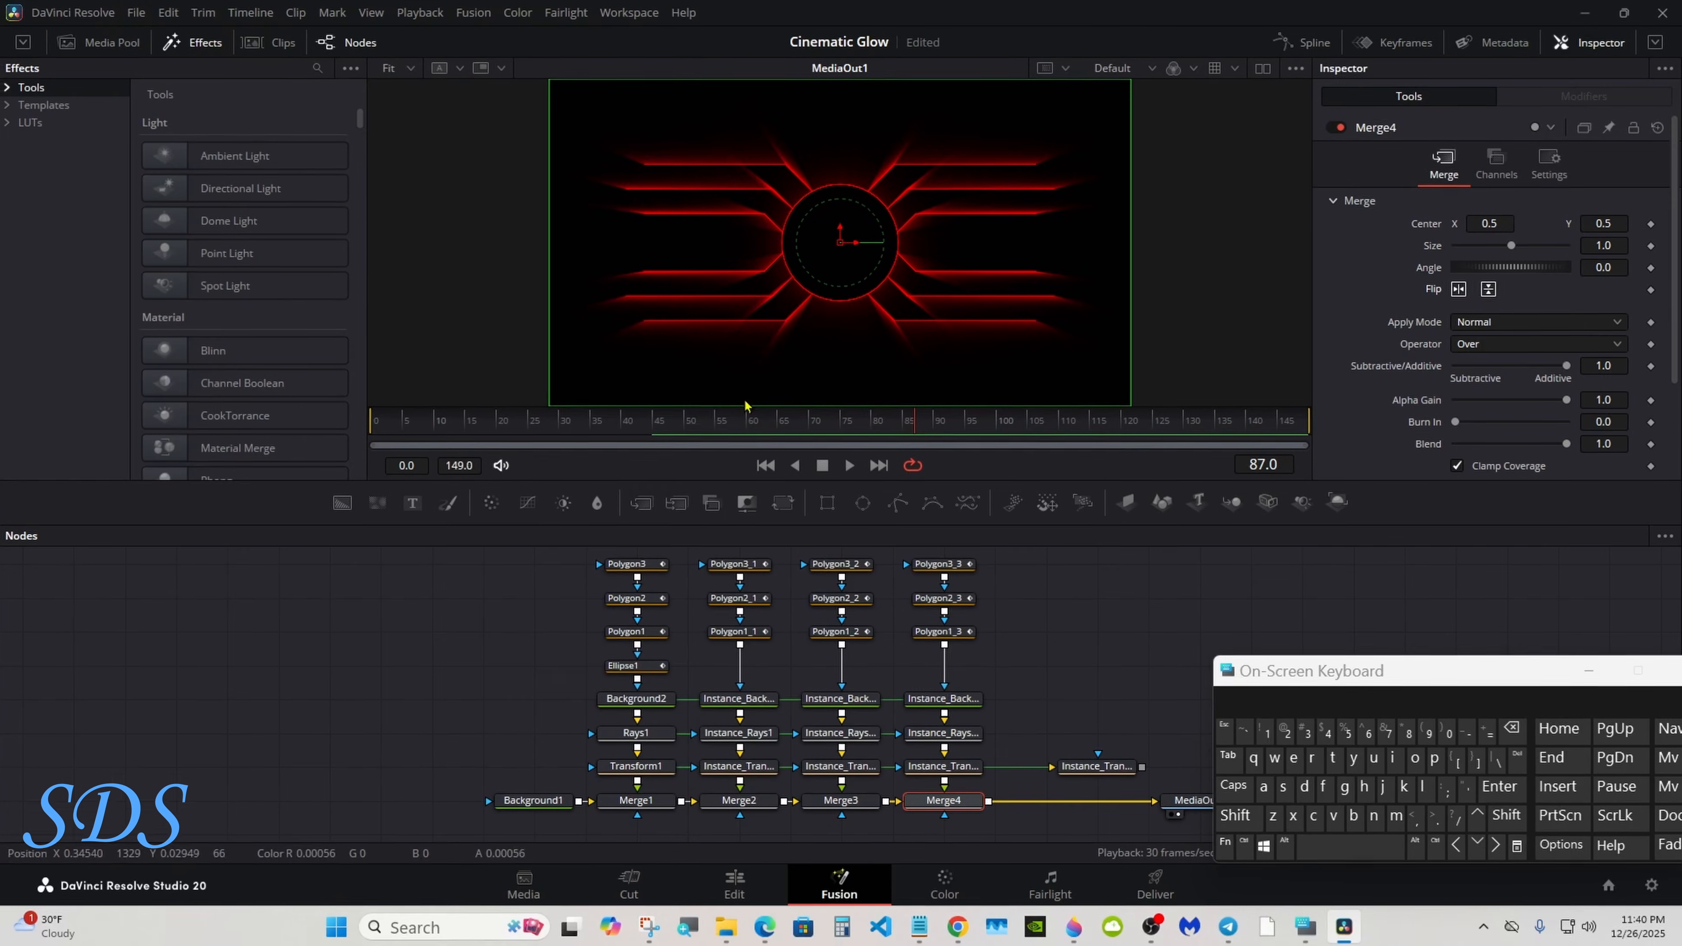
- Scrub through the mirrored line animation, park the playhead at frame 66, and enlarge the node graph area
drag(443, 545, 9, 546)
drag(442, 419, 792, 419)
drag(792, 521, 792, 472)
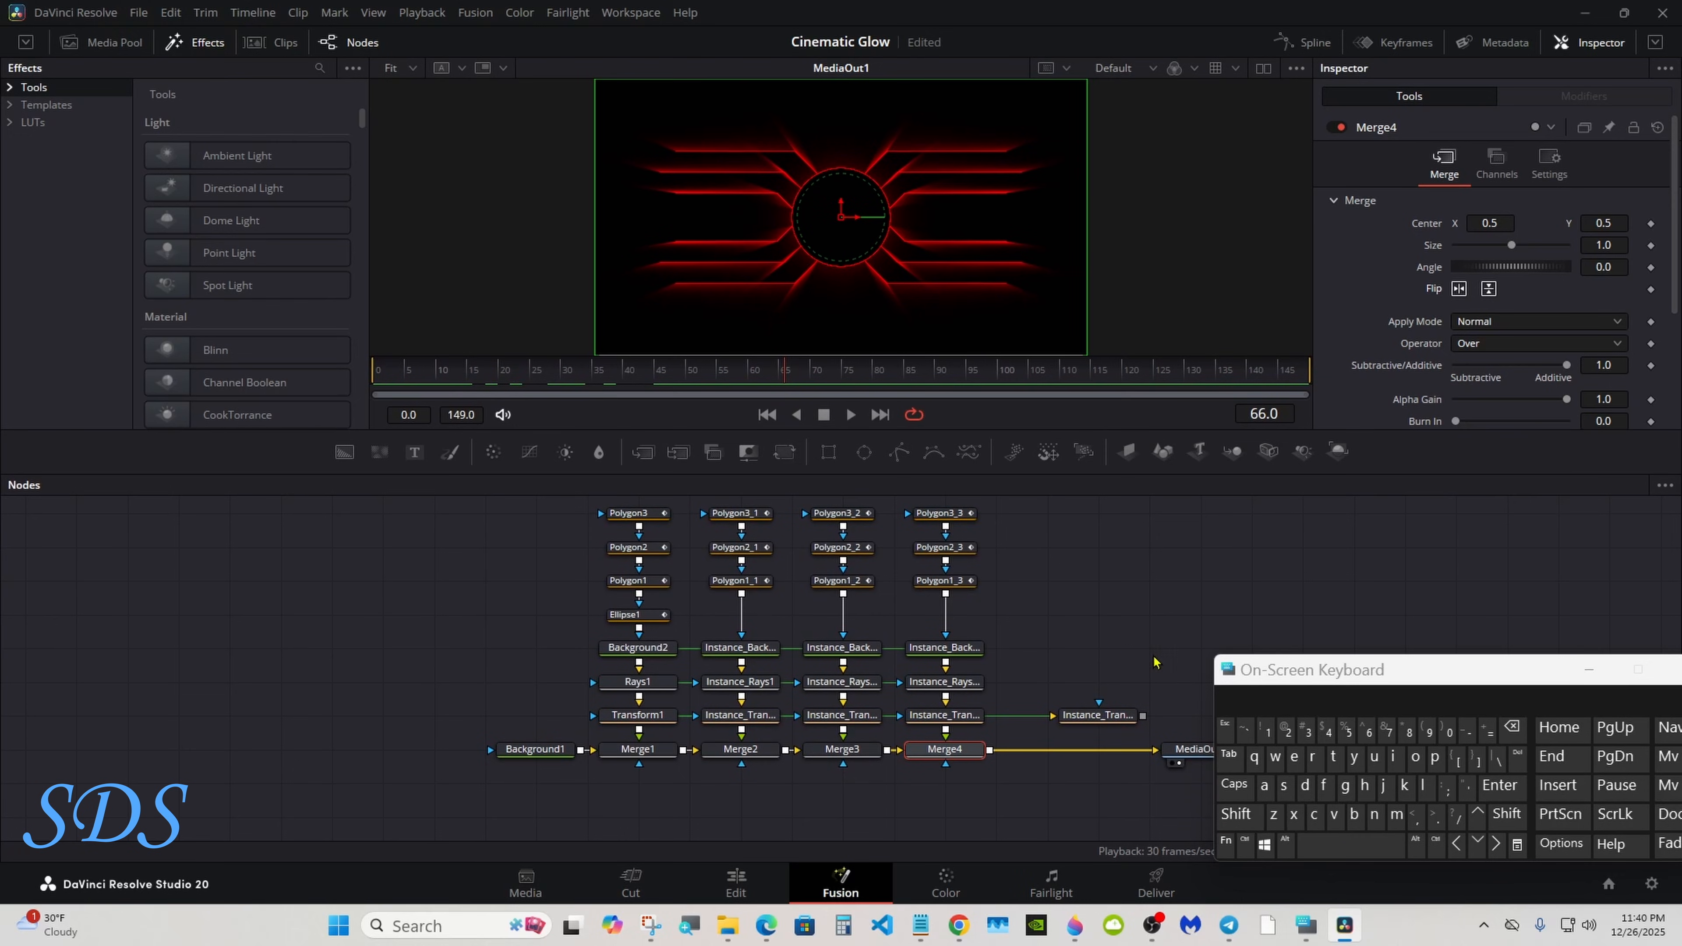
- Add a Text+ node above the fourth Transform instance, align the two, and connect the text through it into Merge5 after Merge4
drag(1259, 675, 1340, 675)
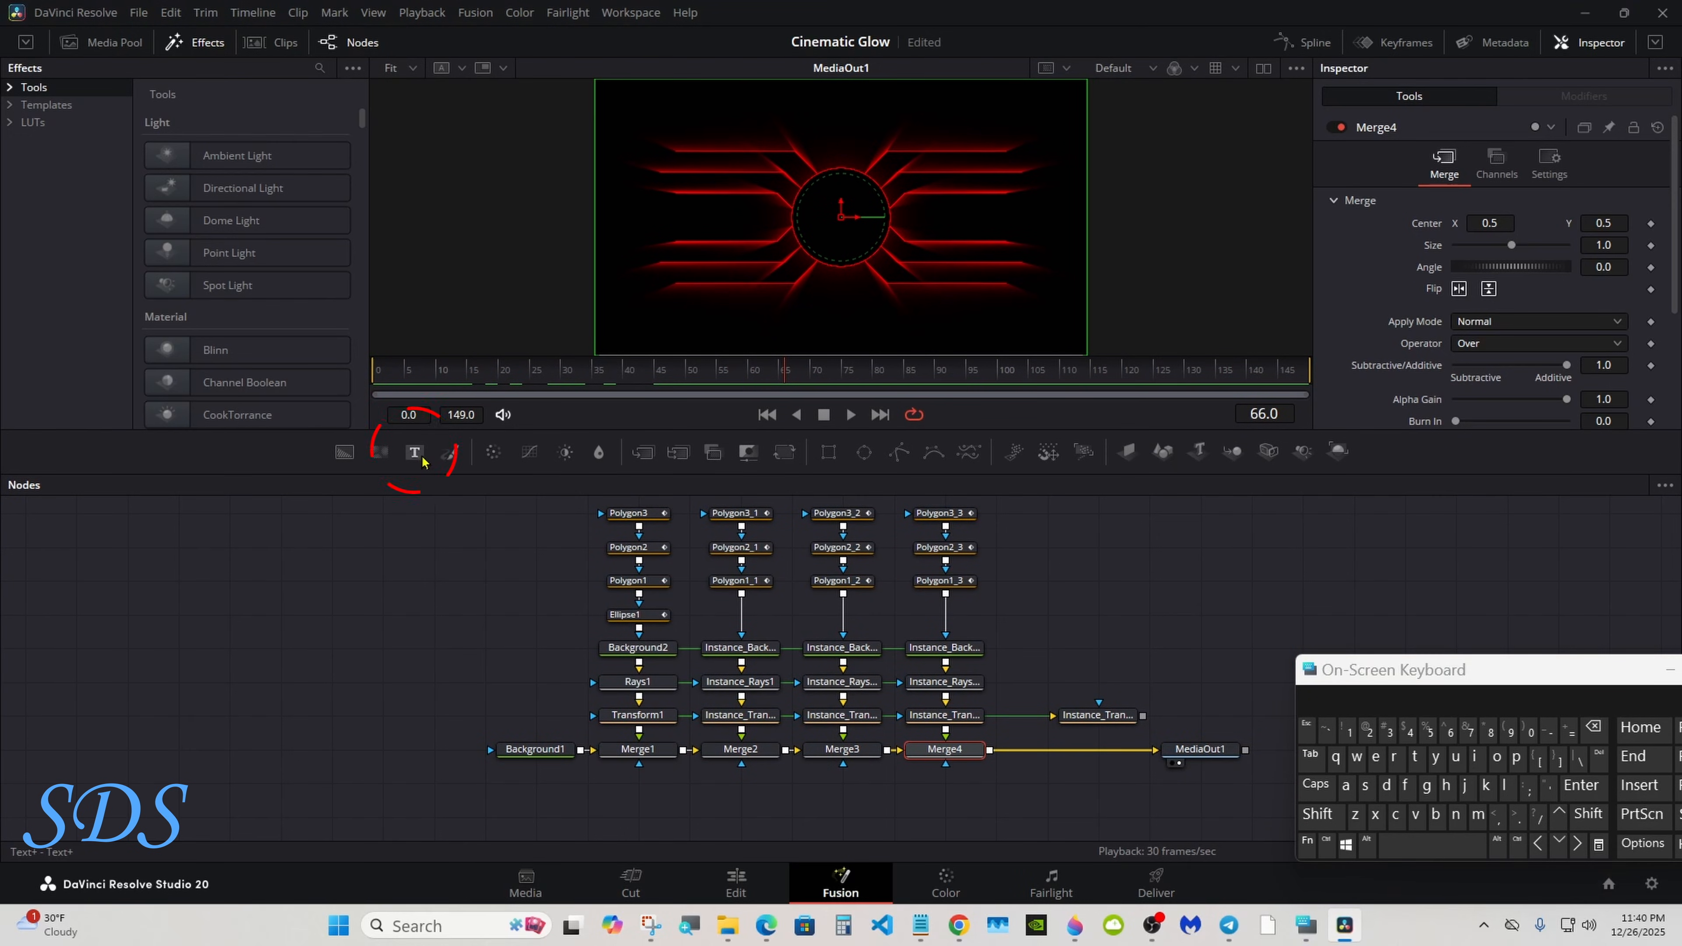
mouse_move(416, 456)
mouse_down()
mouse_move(473, 487)
mouse_move(1049, 646)
mouse_move(1080, 627)
mouse_move(1102, 648)
mouse_move(1056, 650)
mouse_up()
drag(1096, 715, 1044, 716)
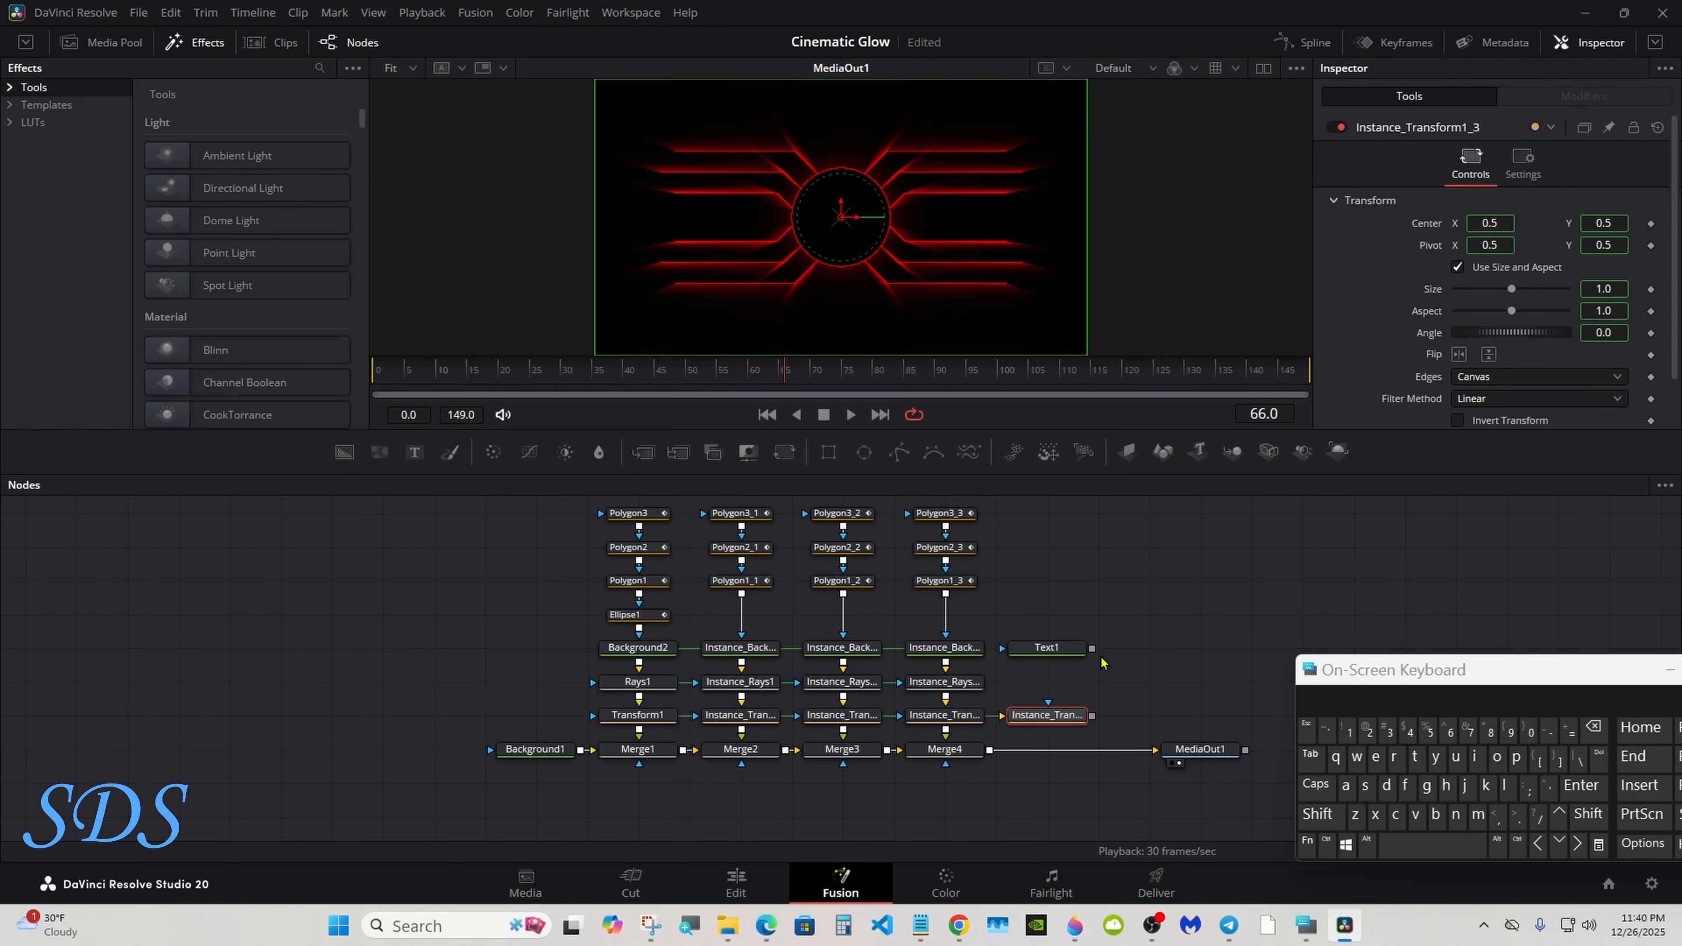
drag(1092, 648, 995, 756)
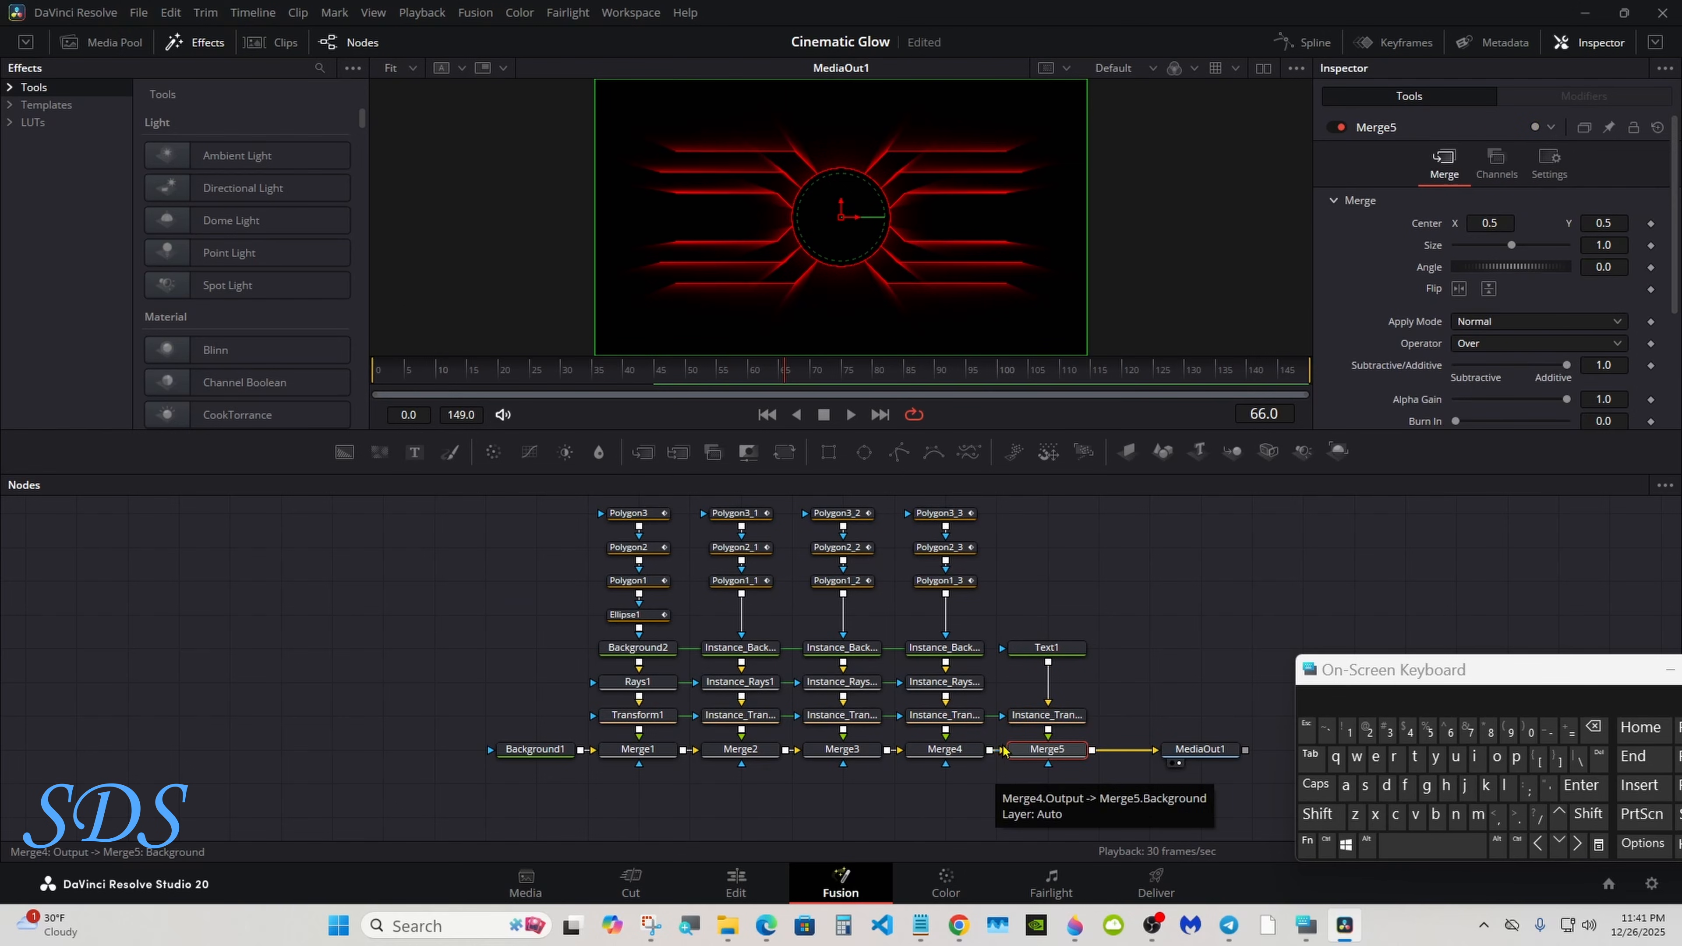
- Enter "Sample" and "Text" on two separate lines as the content of the Text1 node
drag(1377, 669, 1034, 699)
click(1023, 649)
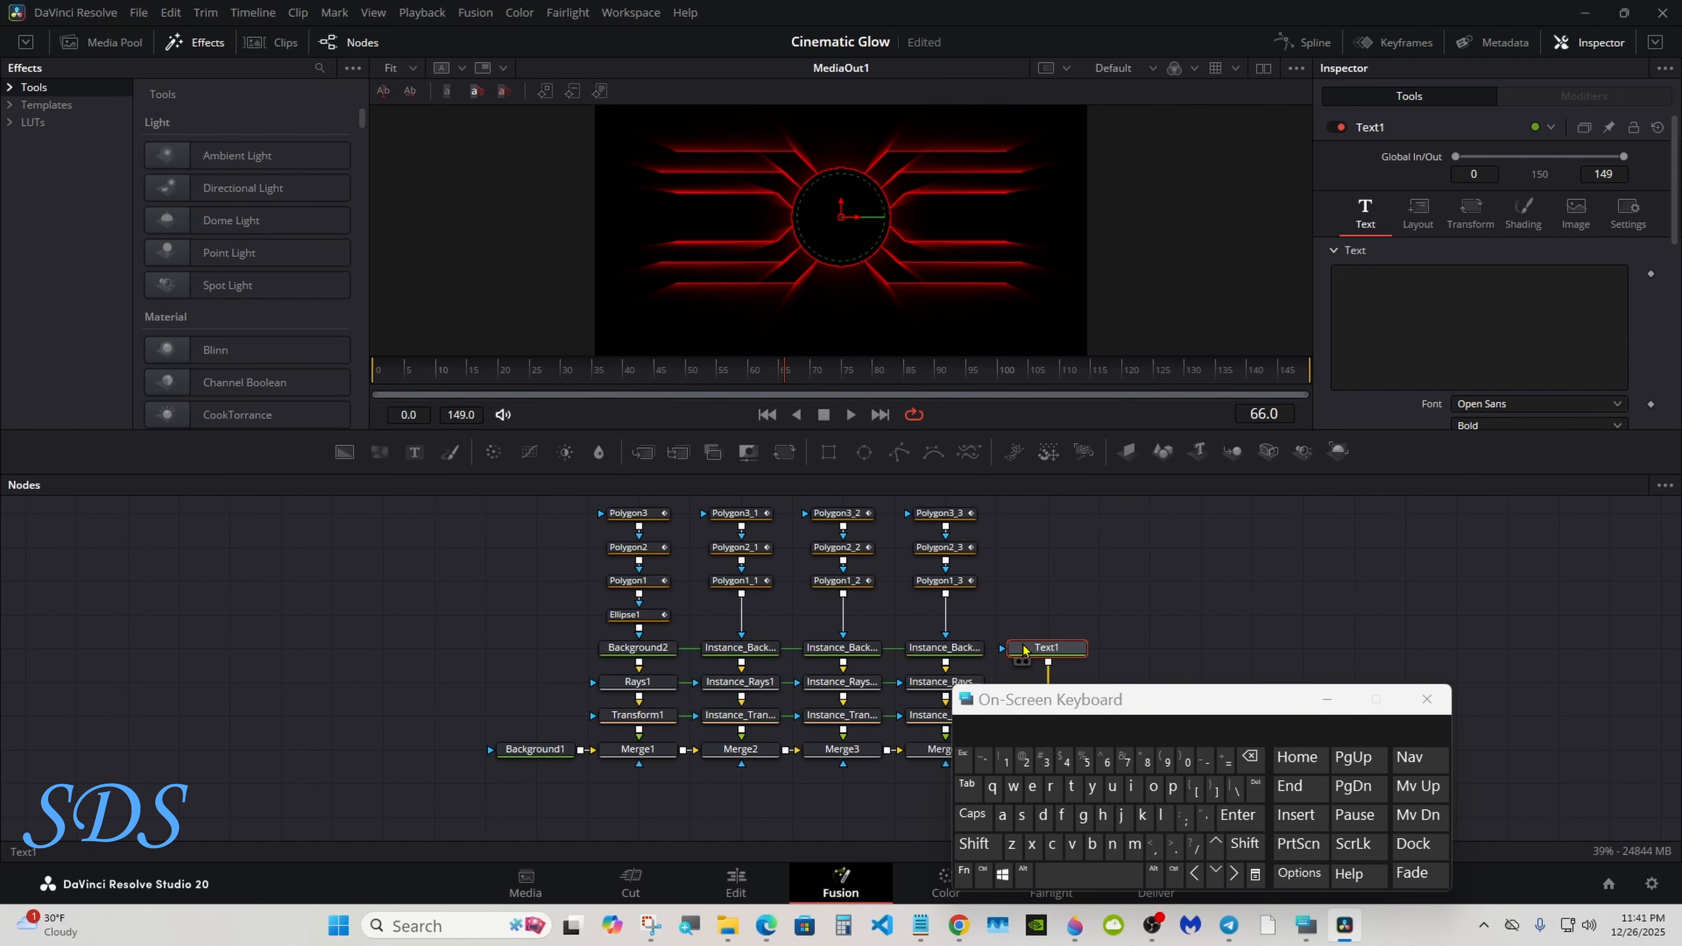
click(1374, 338)
click(974, 845)
click(1021, 817)
click(1001, 817)
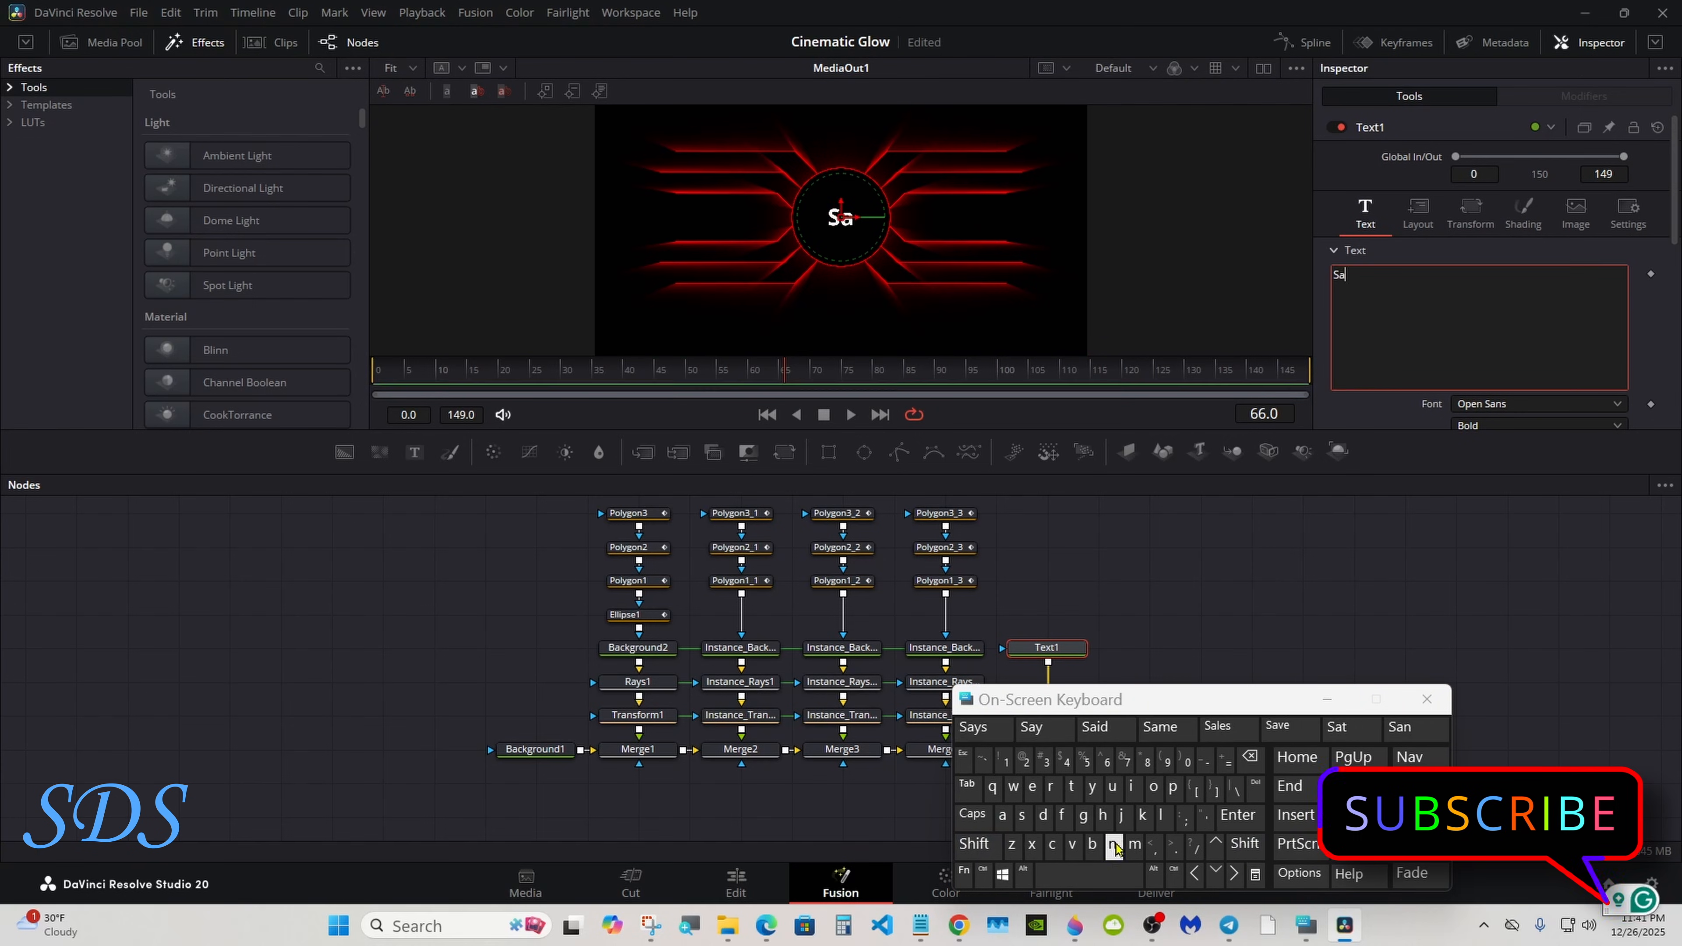
click(1134, 844)
click(1173, 787)
click(1160, 816)
click(1031, 787)
click(1238, 815)
click(974, 844)
click(1072, 787)
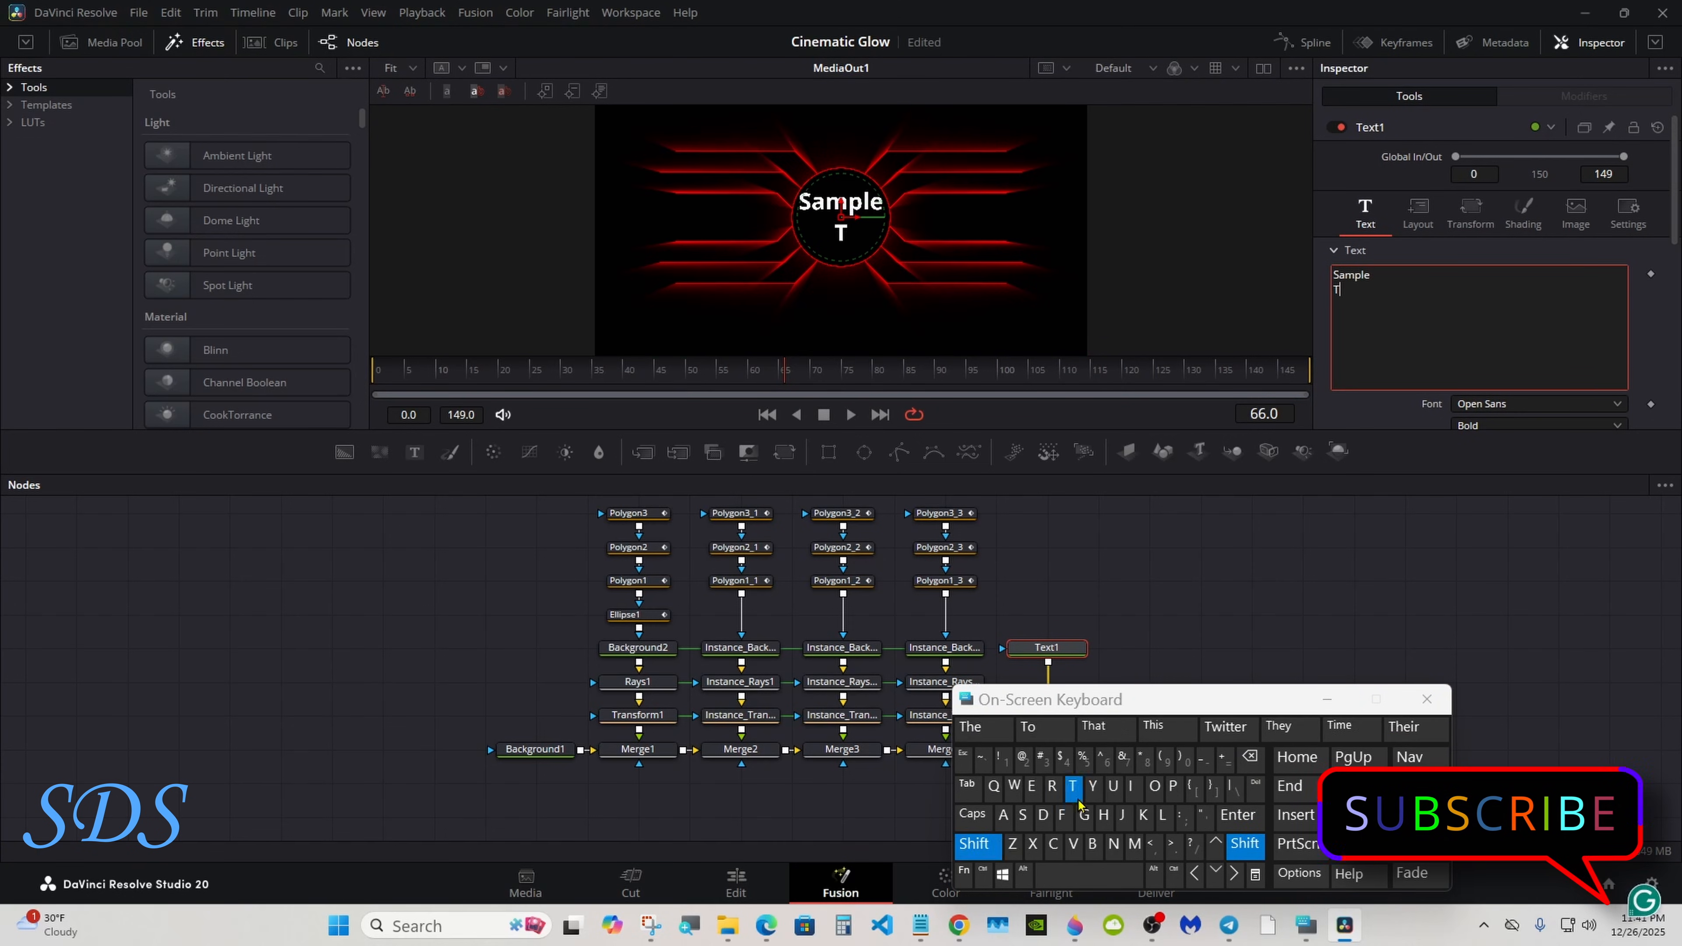
click(1032, 787)
click(1032, 844)
click(1071, 787)
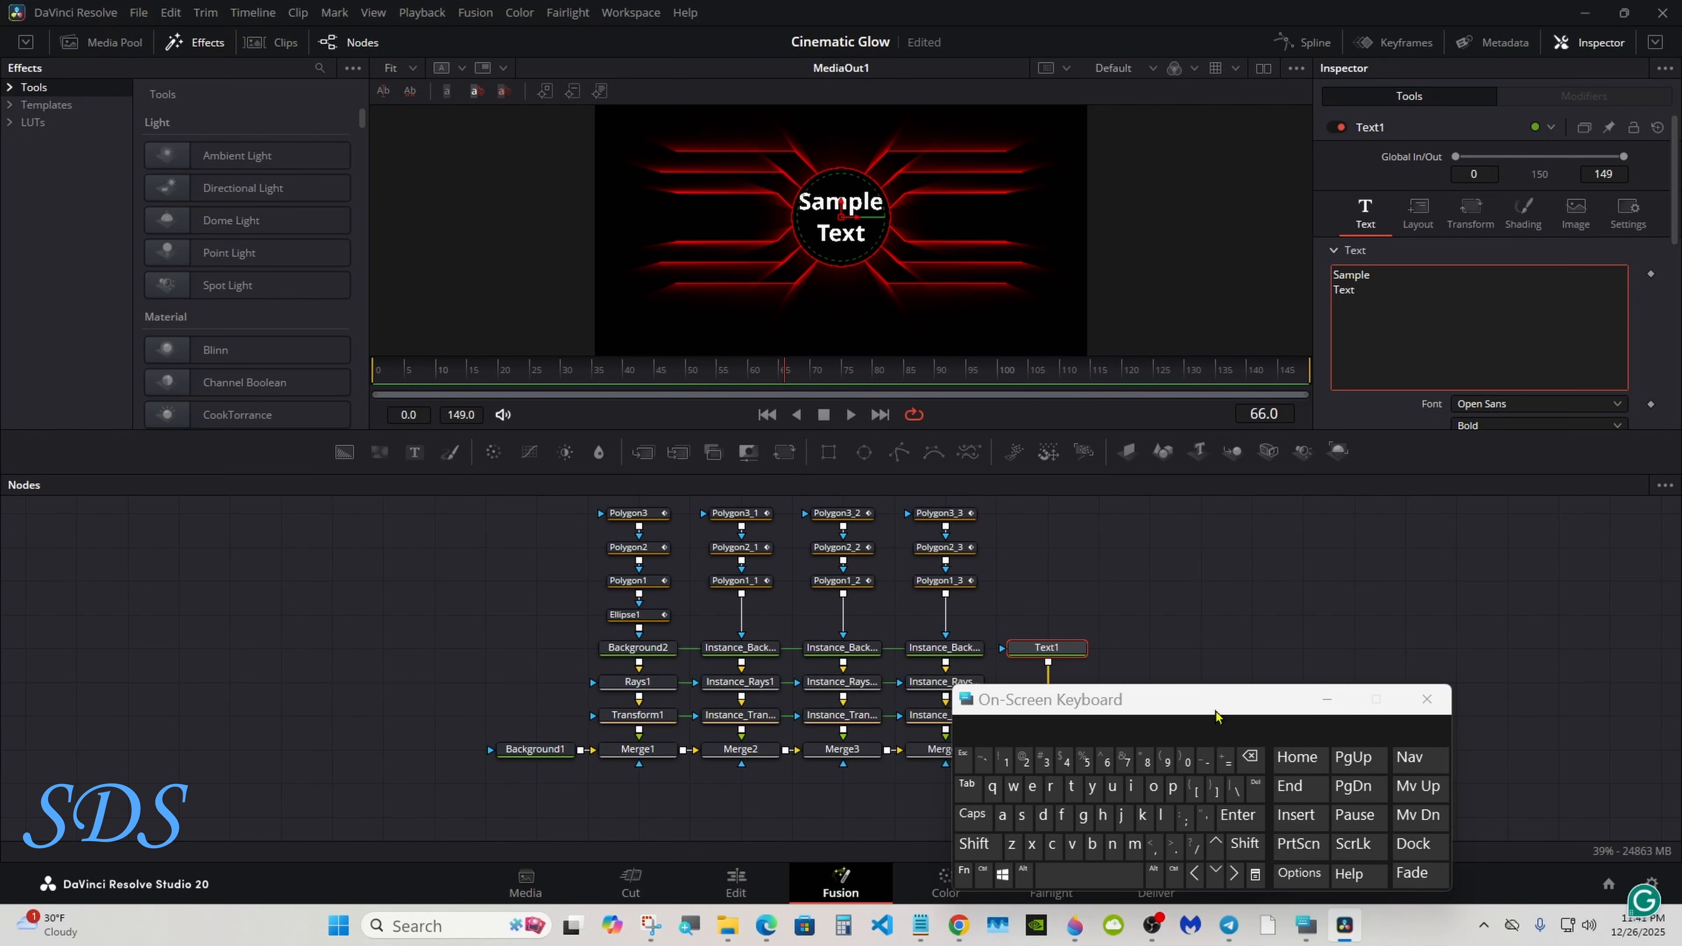
- Expand the Inspector to full height, set Text1's font style to Regular, and minimize the on-screen keyboard
click(1655, 41)
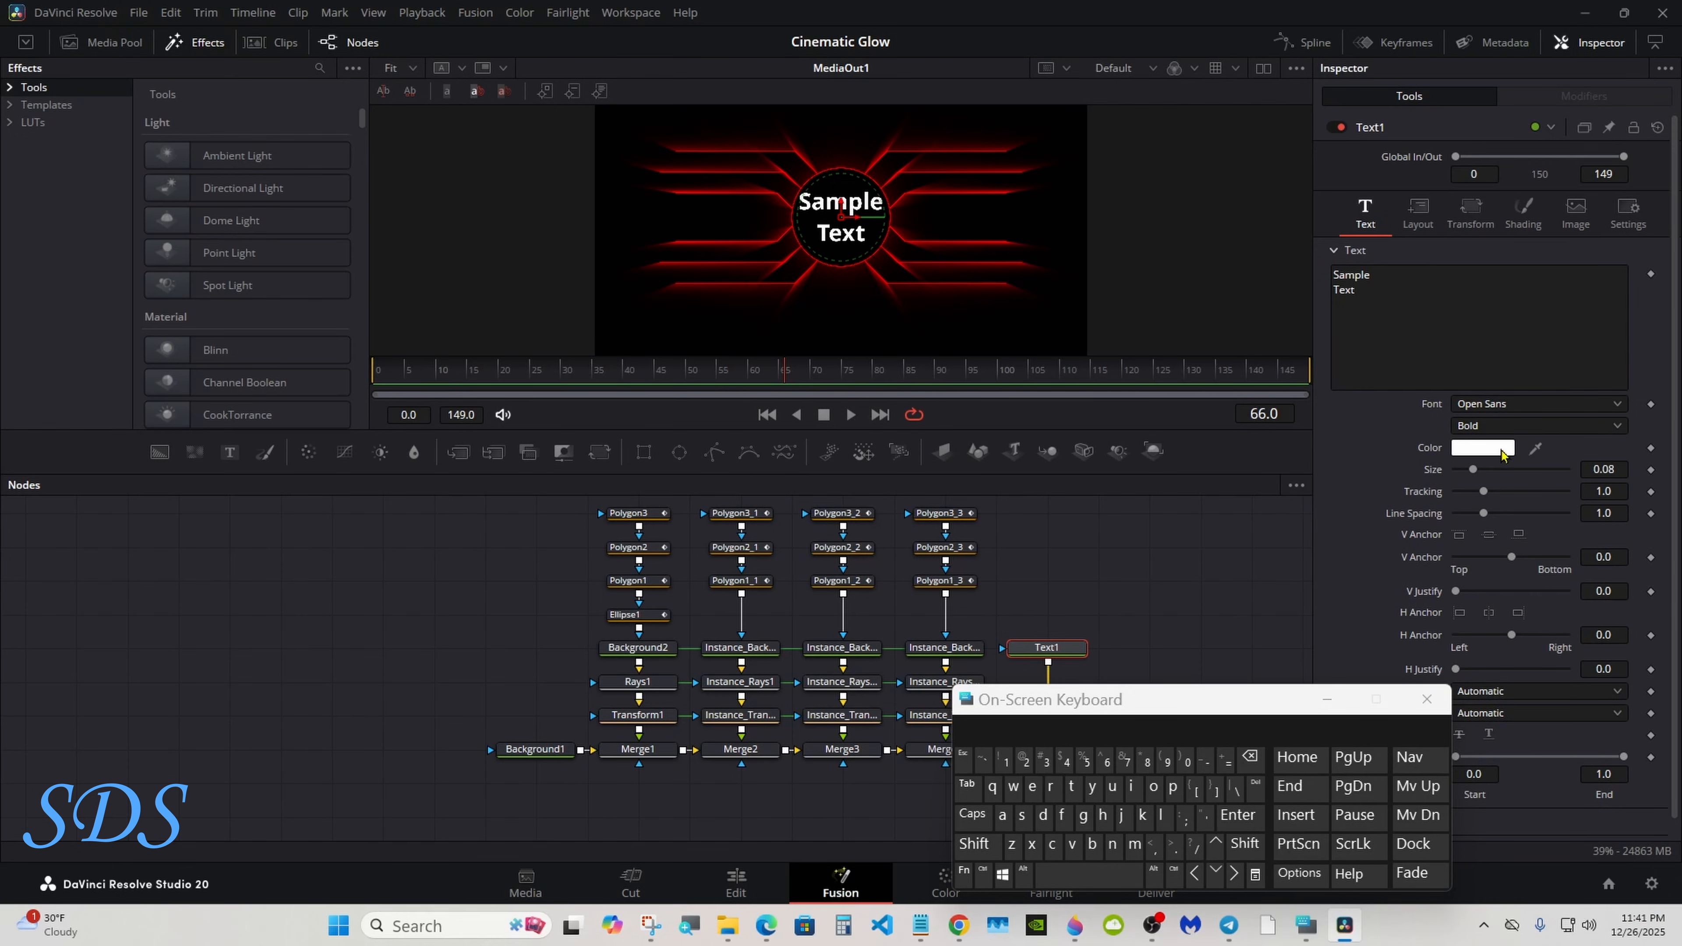
click(1499, 425)
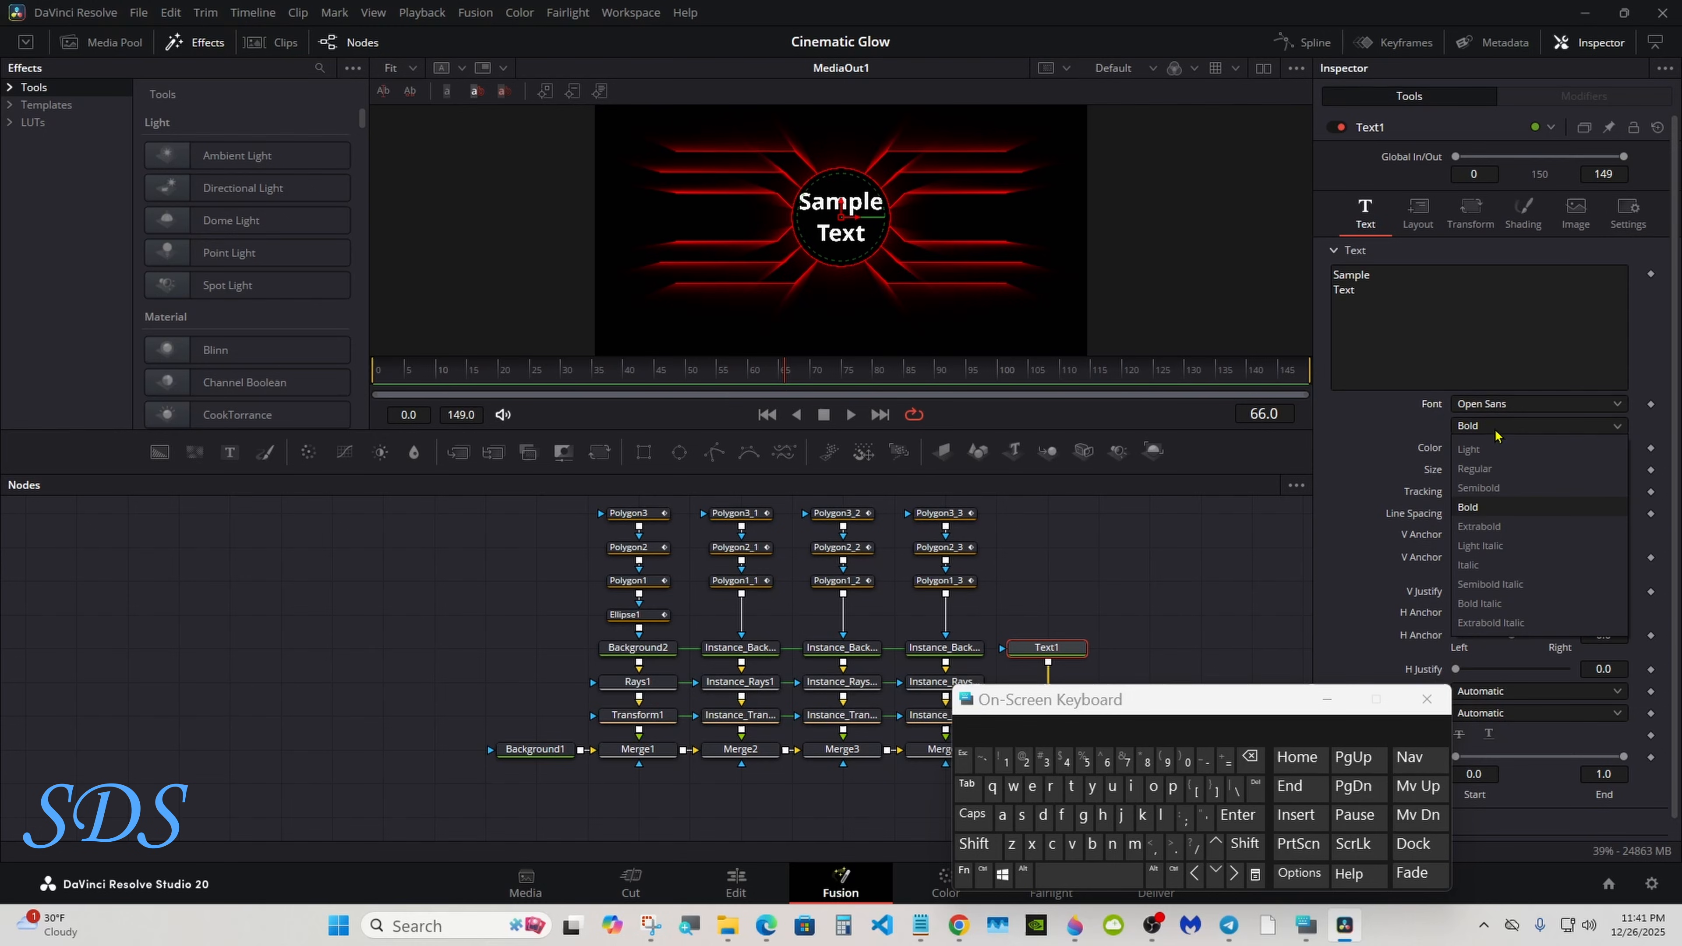
click(1491, 472)
click(1326, 699)
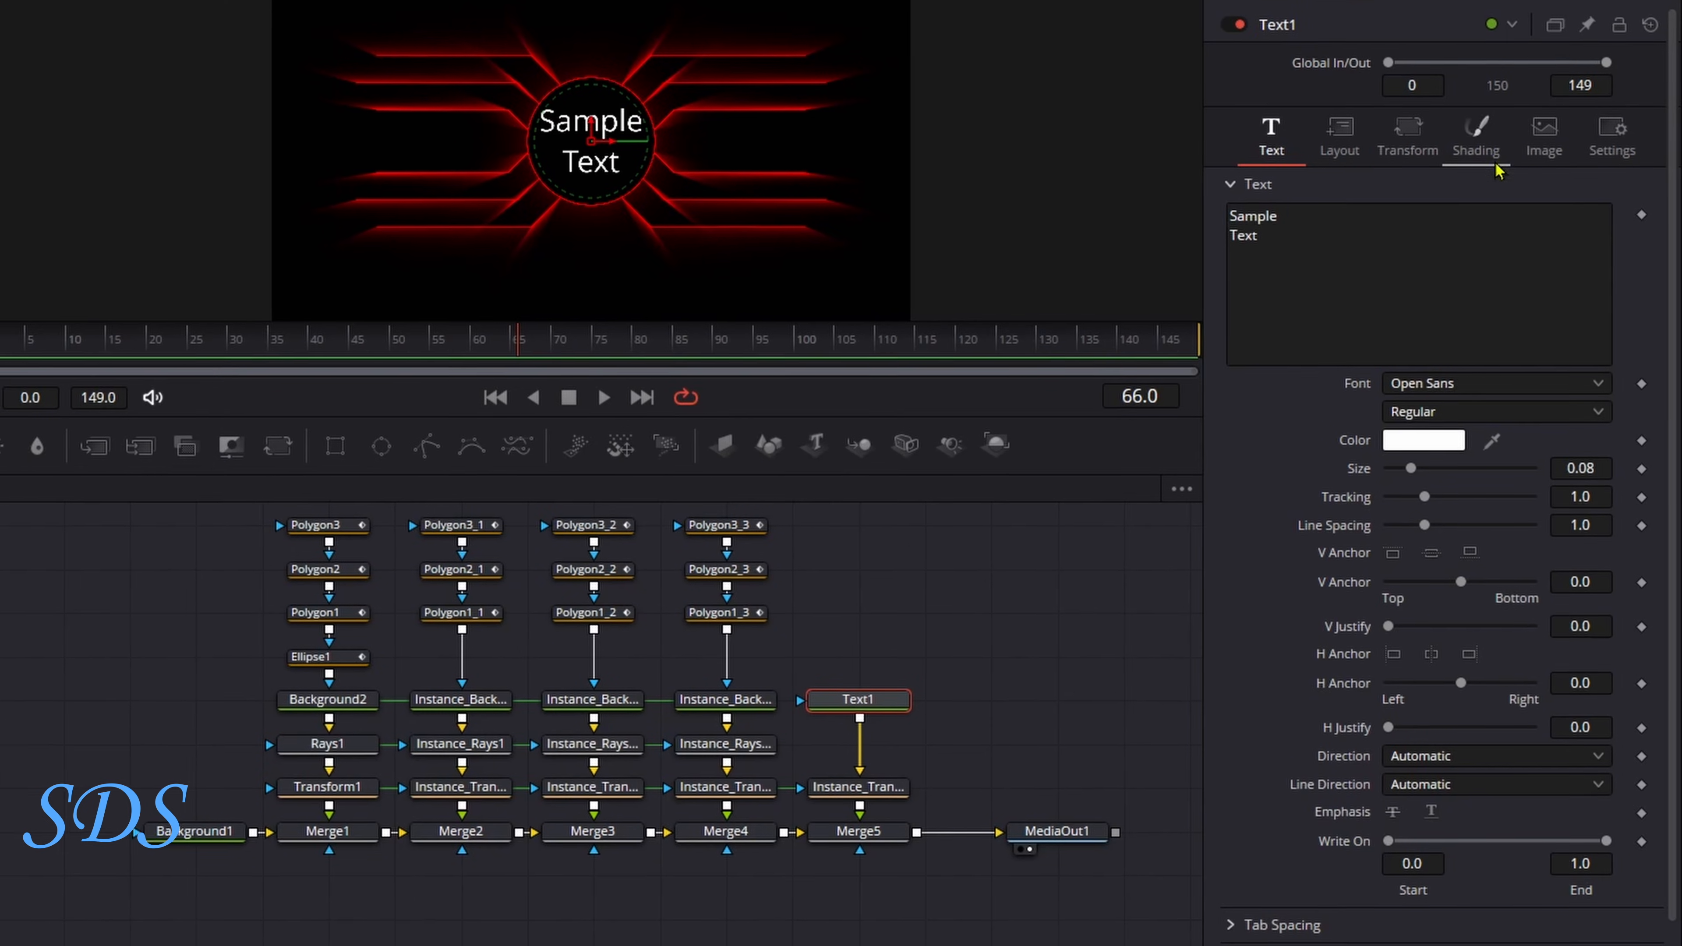
- Show Text1's Shading settings and Background2's colour settings together in the Inspector by pinning both nodes
click(1535, 229)
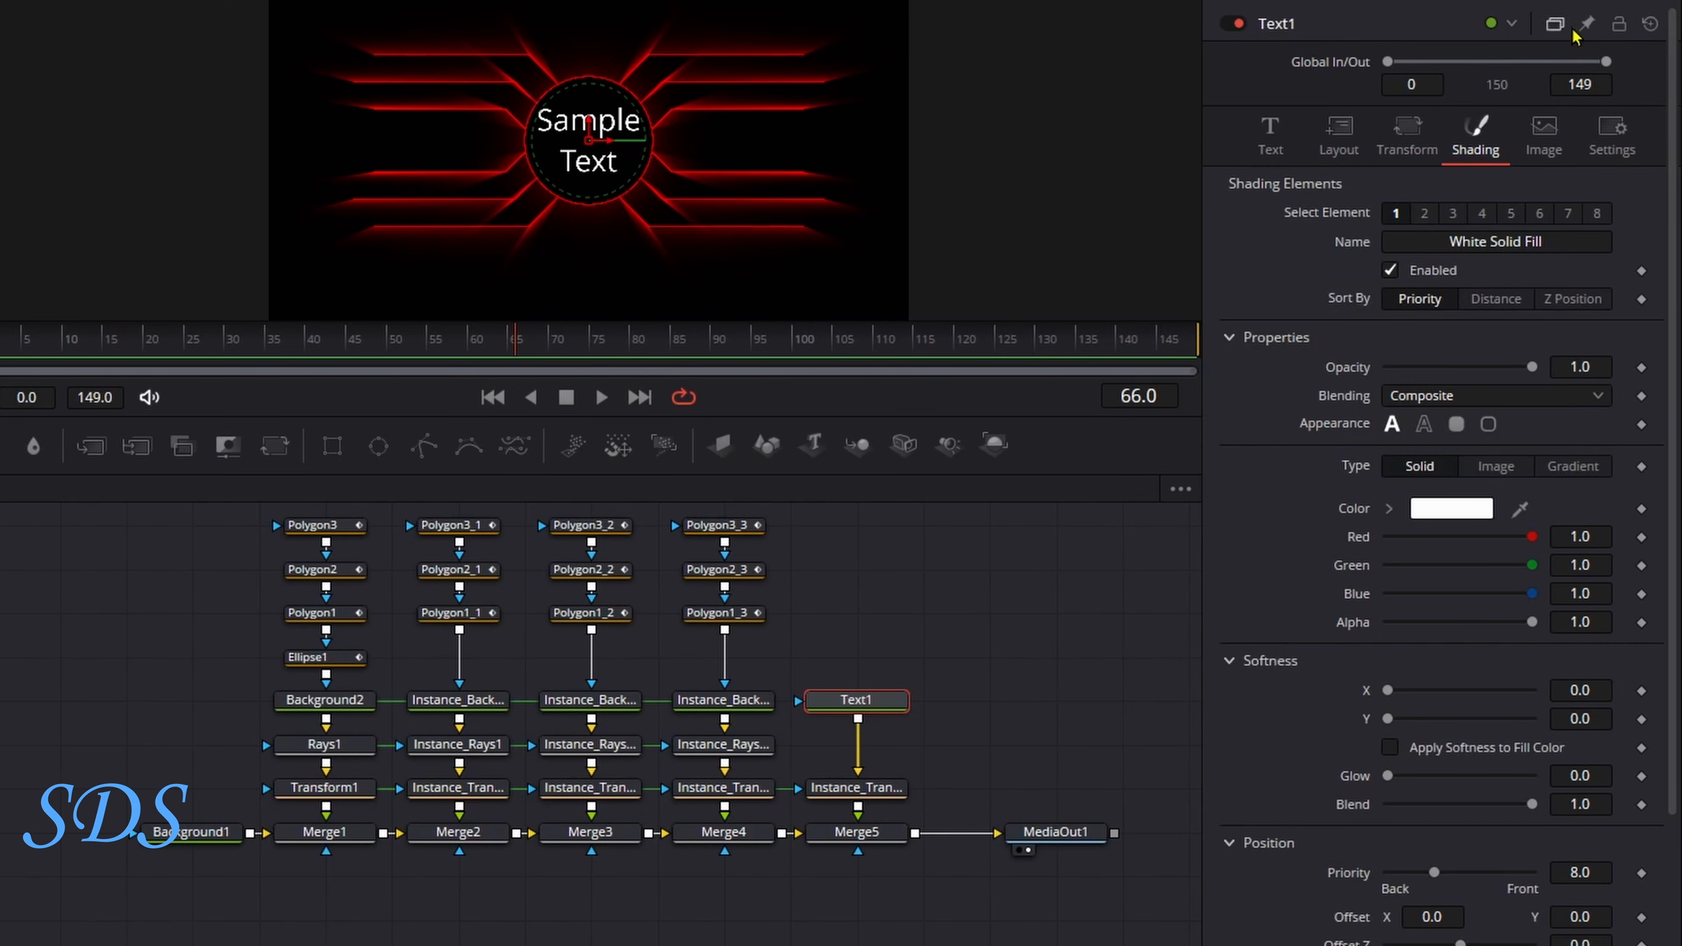
click(1588, 24)
click(343, 714)
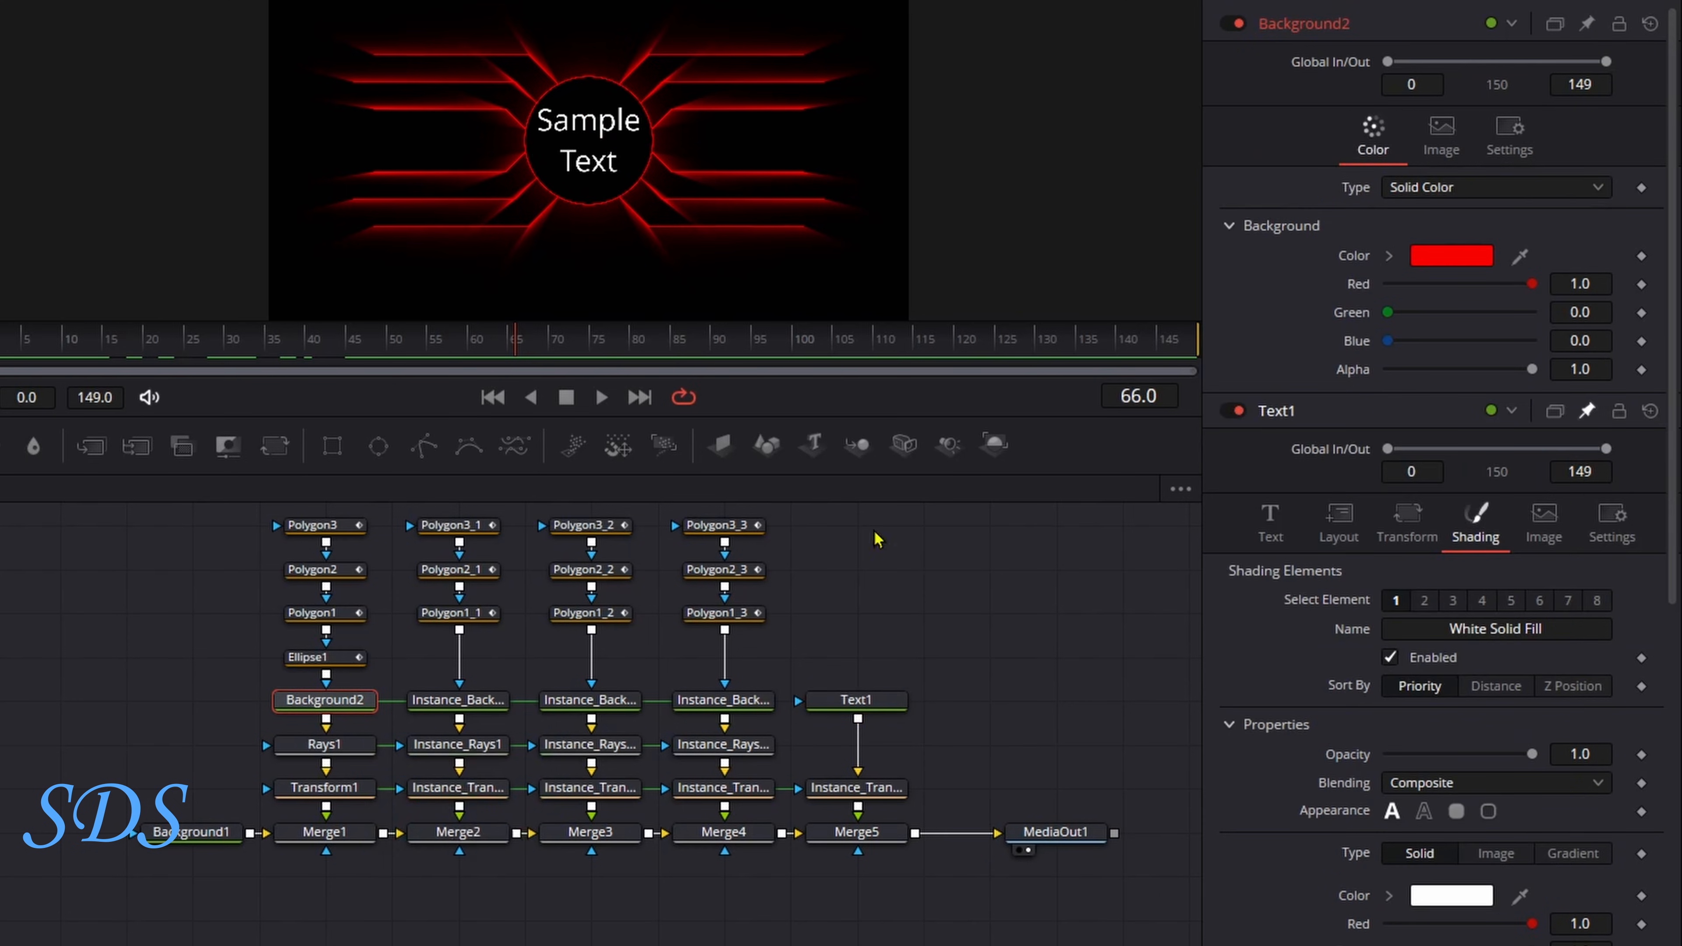
click(1586, 23)
- Add expressions to the Red, Green and Blue colour values of Background2
right_click(1363, 289)
click(1430, 642)
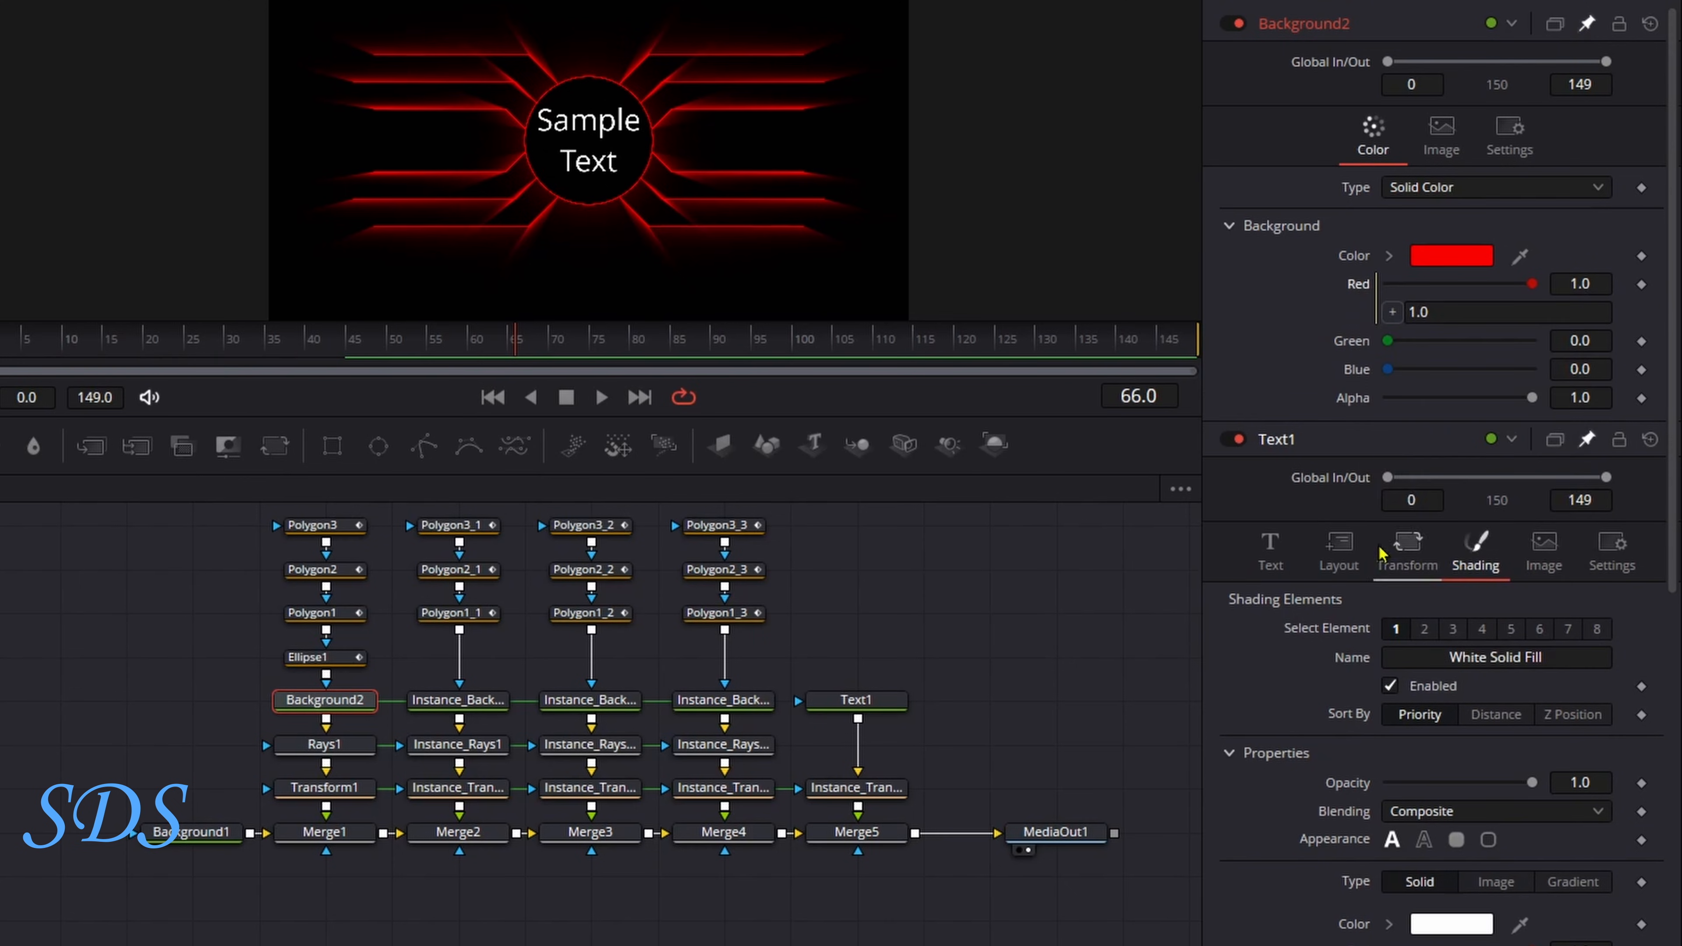
right_click(1354, 348)
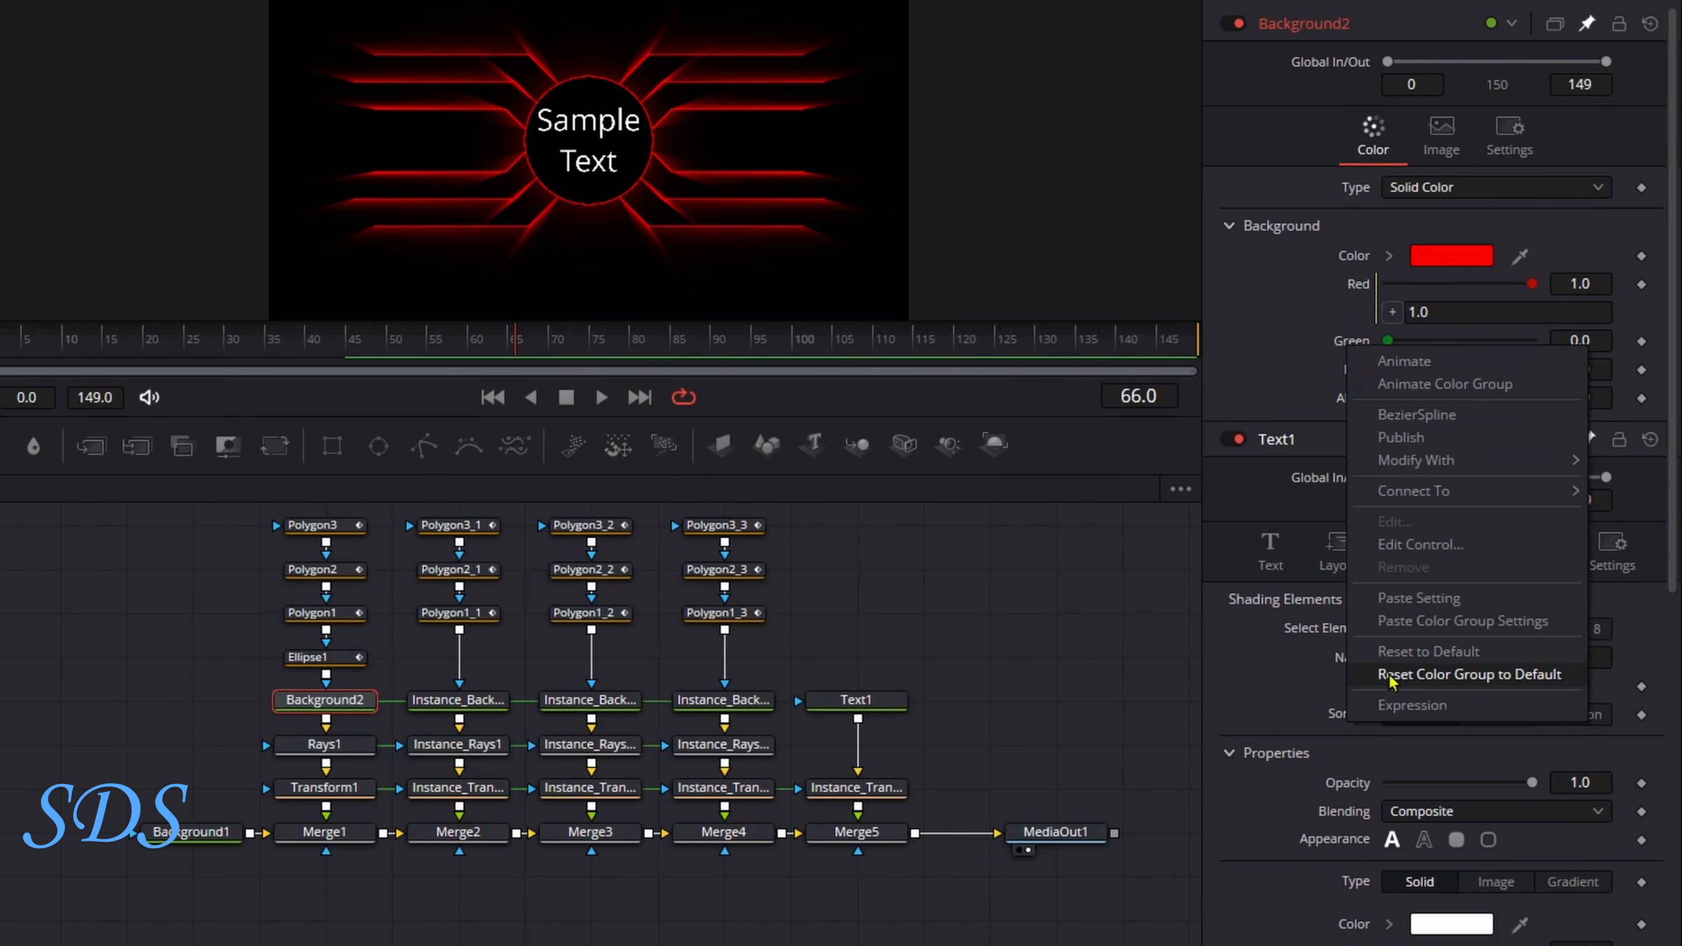
click(1397, 704)
right_click(1356, 402)
click(1403, 762)
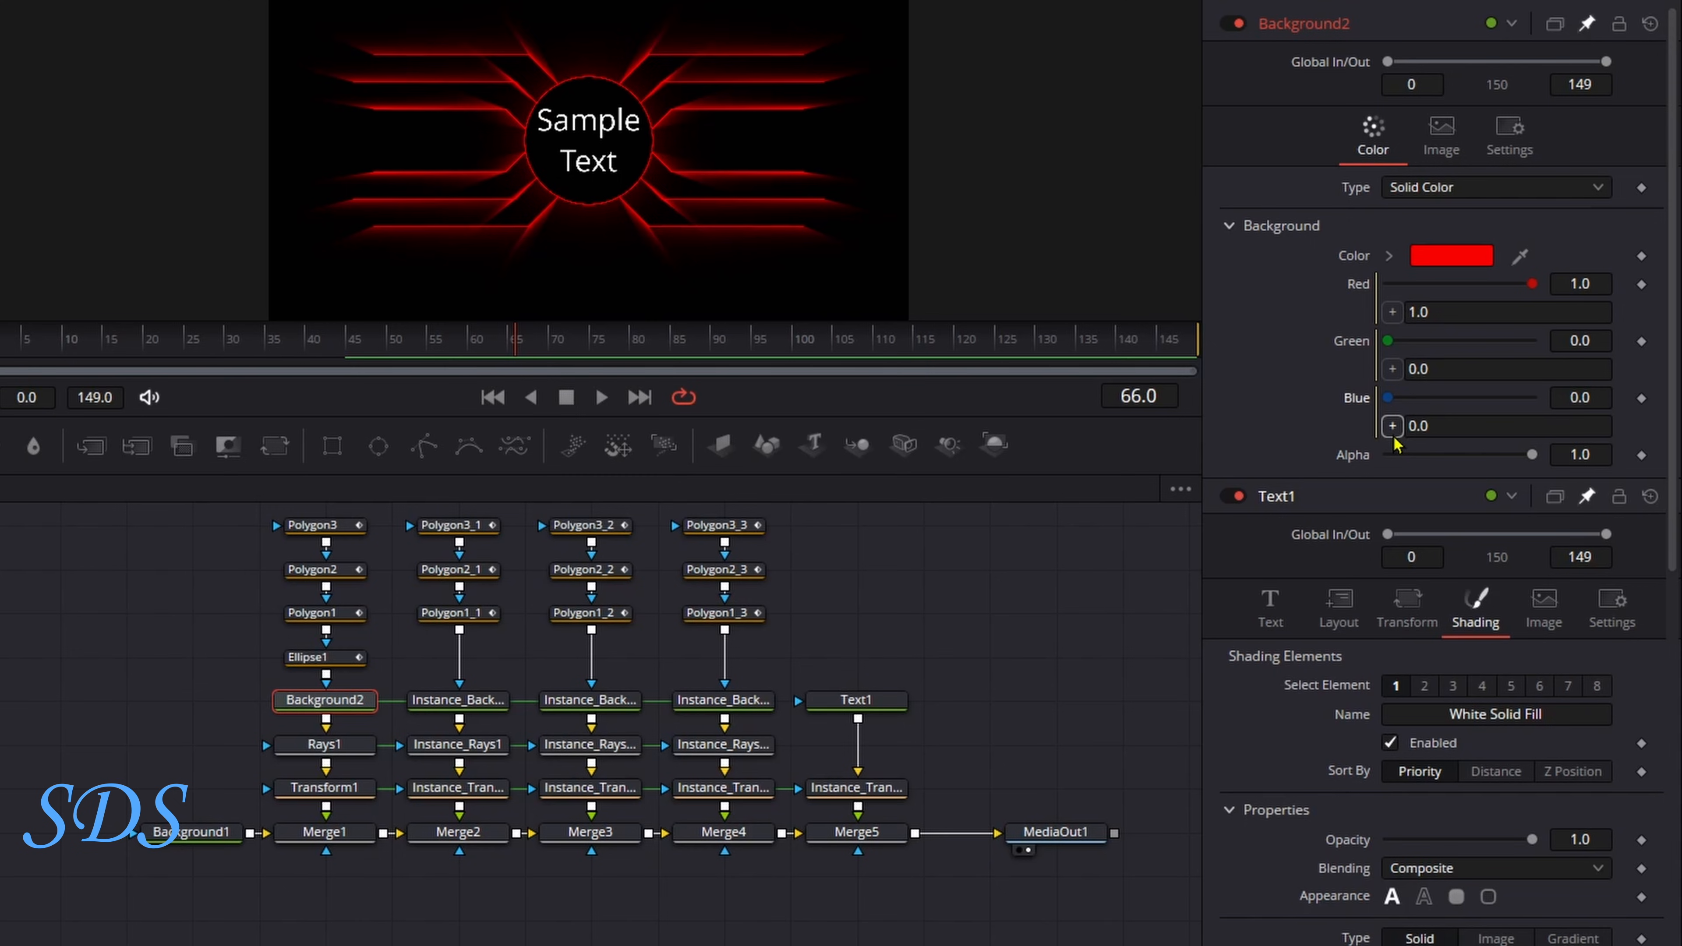
- Link Background2's Blue, Green and Red expressions to Text1.Blue1, Text1.Green1 and Text1.Red1, and unpin Background2
mouse_move(1392, 426)
mouse_down()
mouse_move(1351, 938)
mouse_move(1354, 451)
mouse_up()
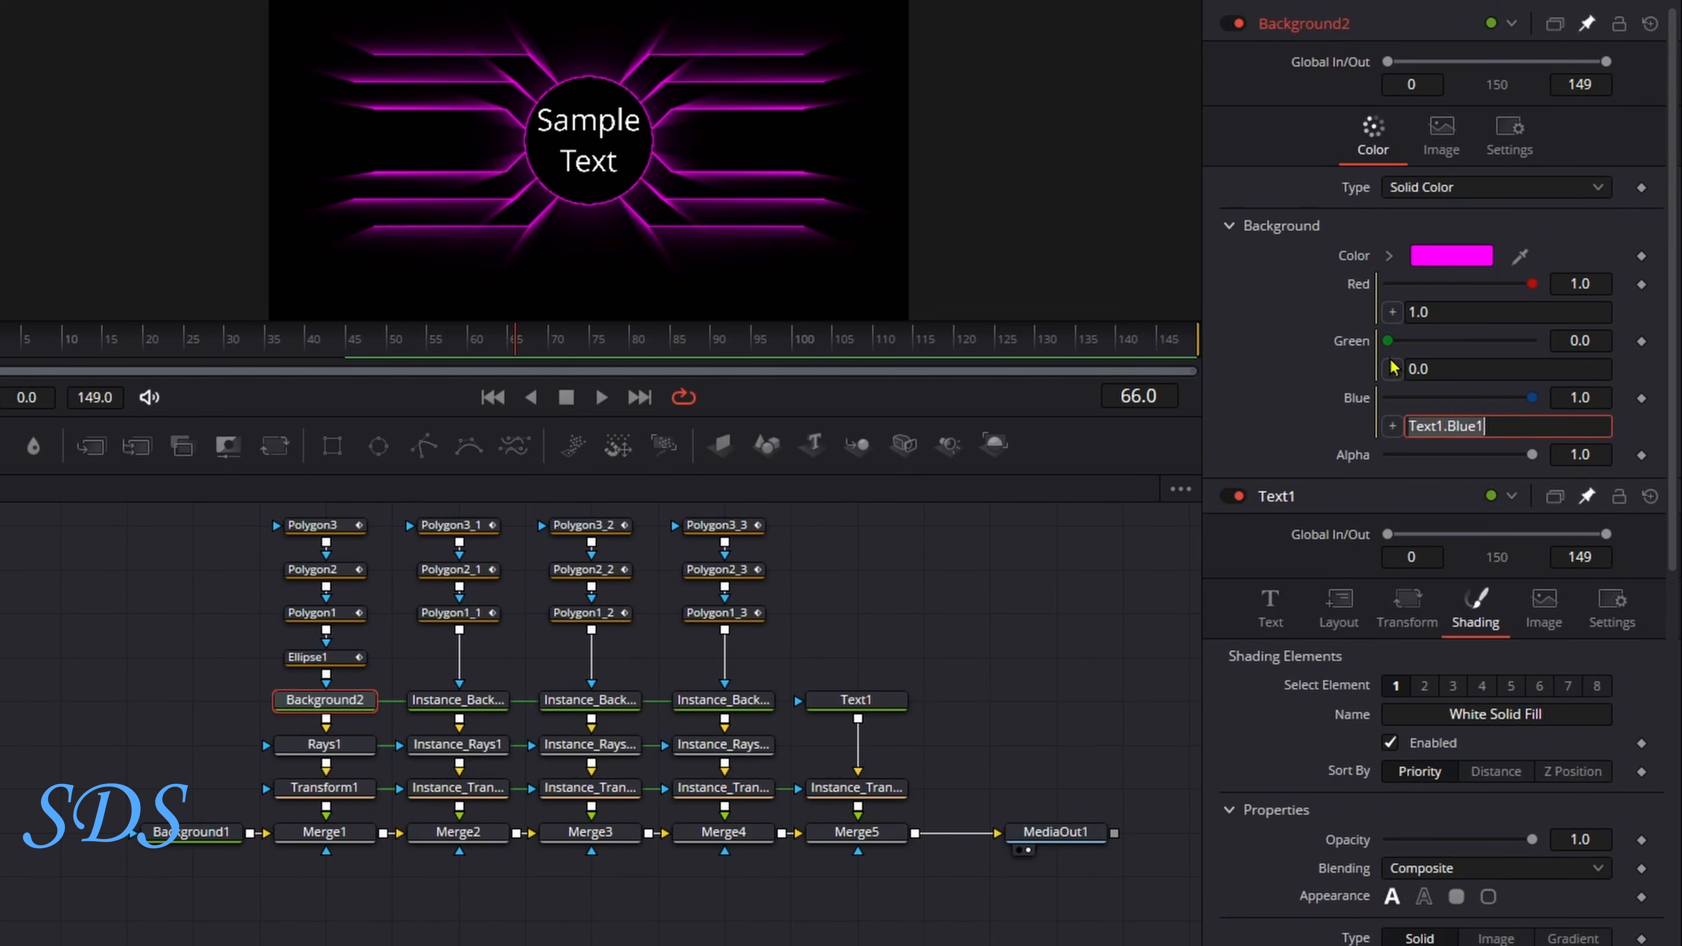
mouse_move(1393, 369)
mouse_down()
mouse_move(1367, 896)
mouse_move(1367, 410)
mouse_up()
mouse_move(1393, 312)
mouse_down()
mouse_move(1365, 442)
mouse_move(1351, 914)
mouse_move(1357, 381)
mouse_up()
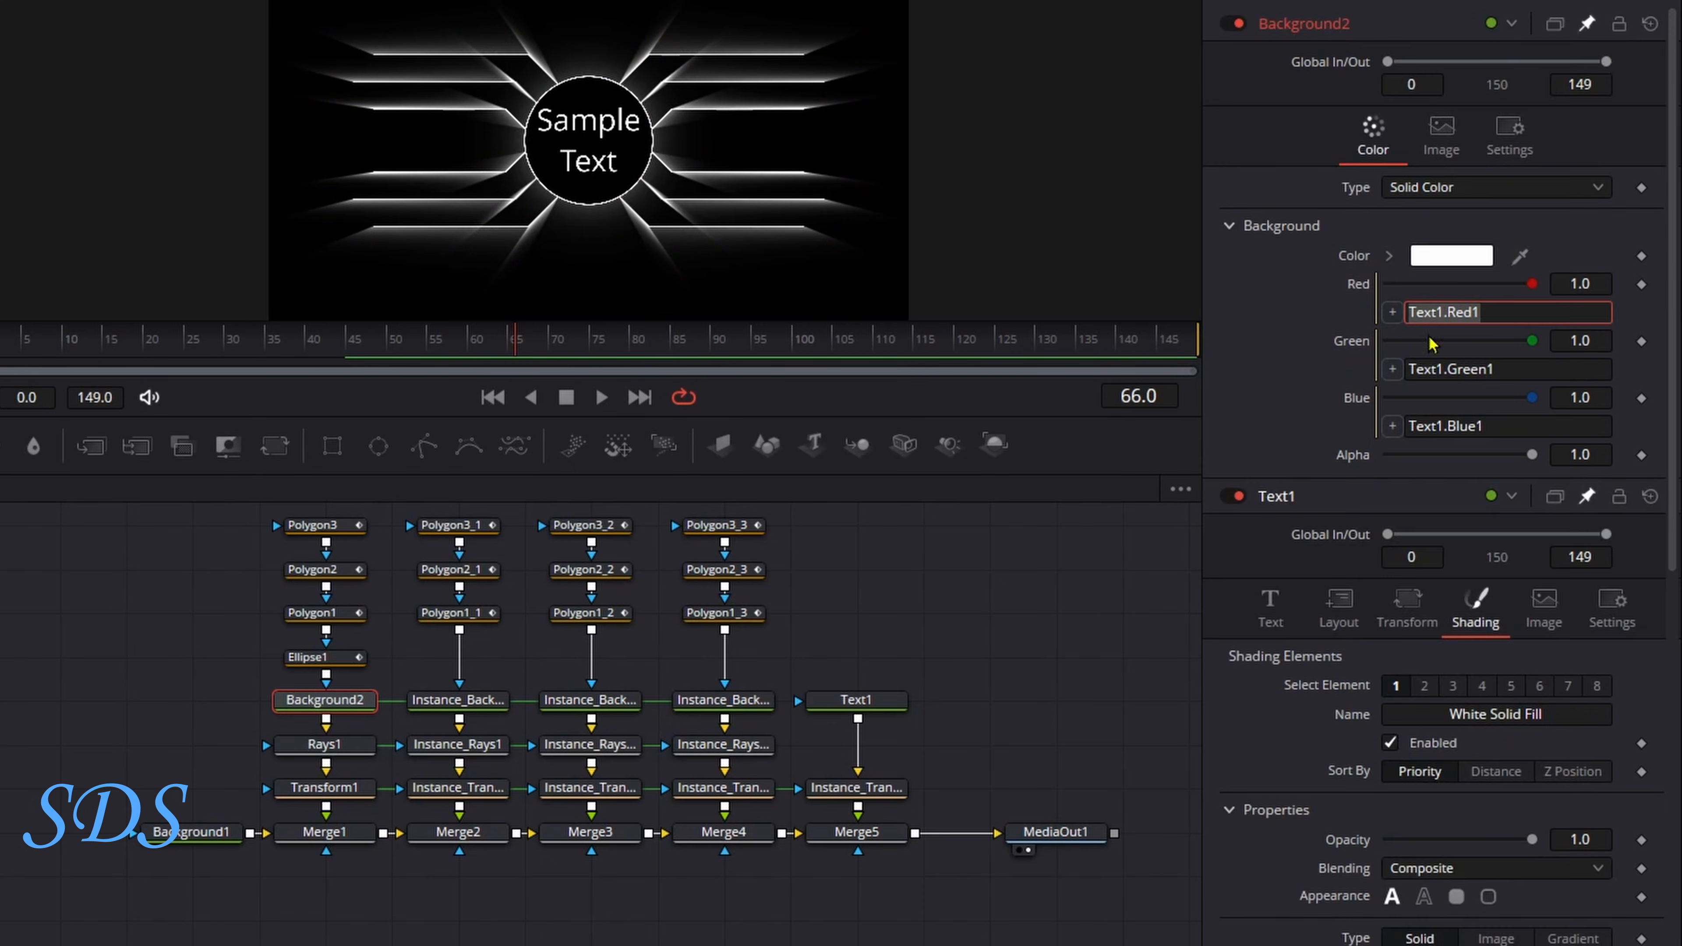
click(1584, 27)
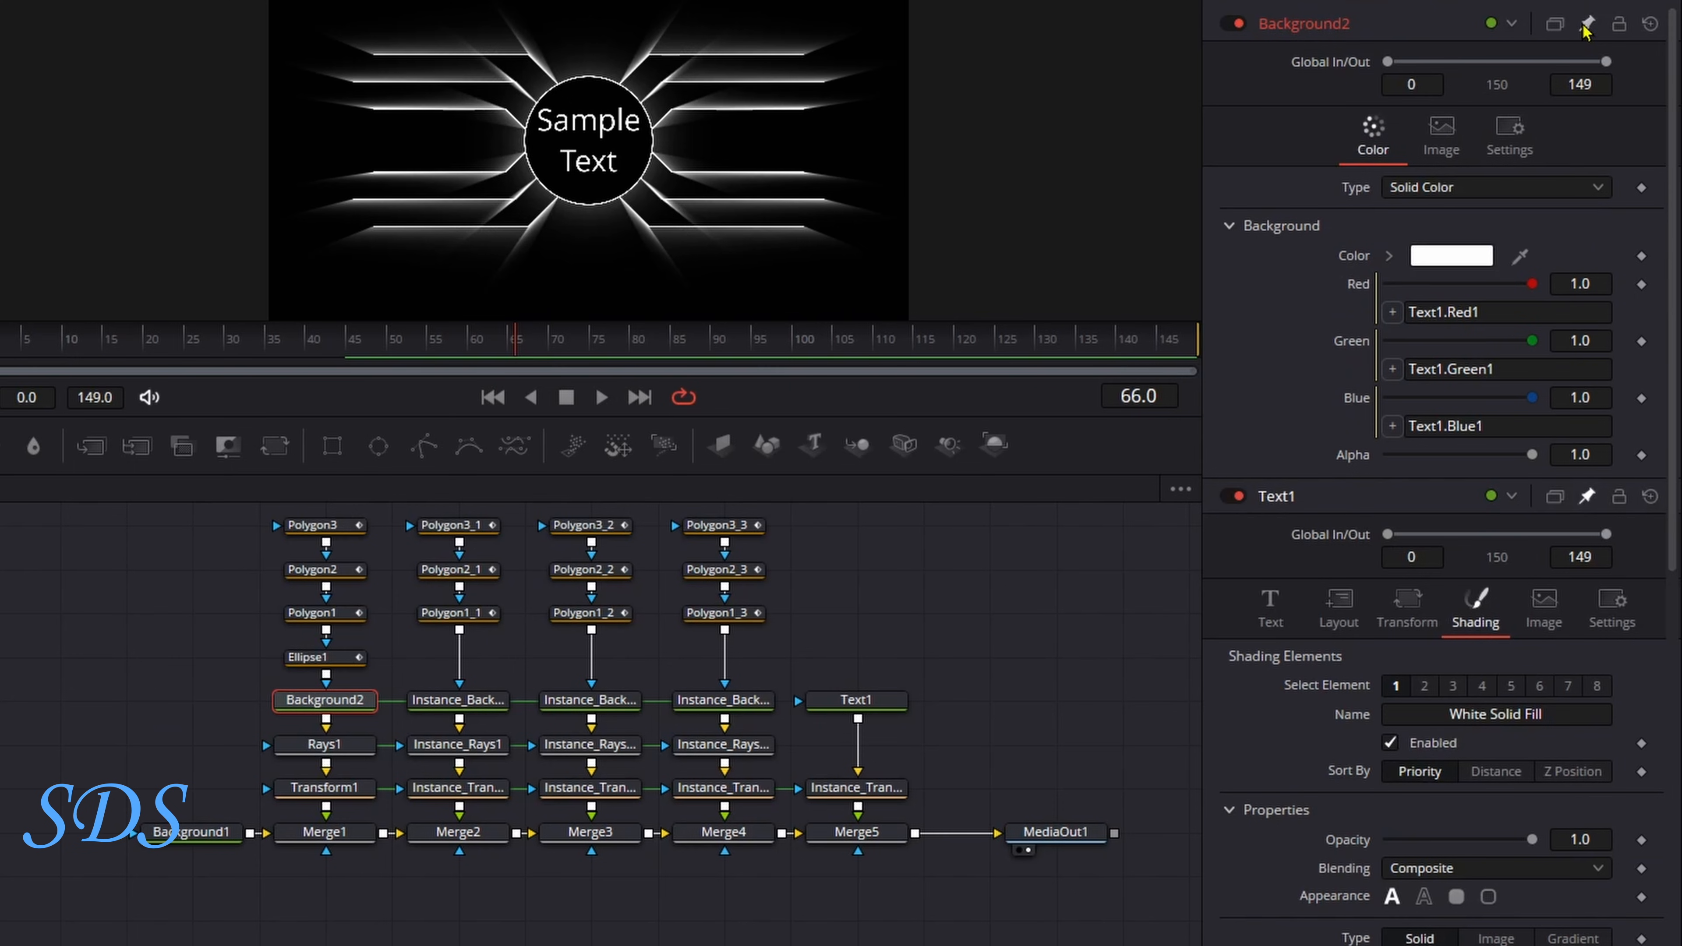
- Try blue and orange as Text1's text colour, and apply the light blue basic colour (Red 0.333, Green 0.667, Blue 1.0)
click(874, 700)
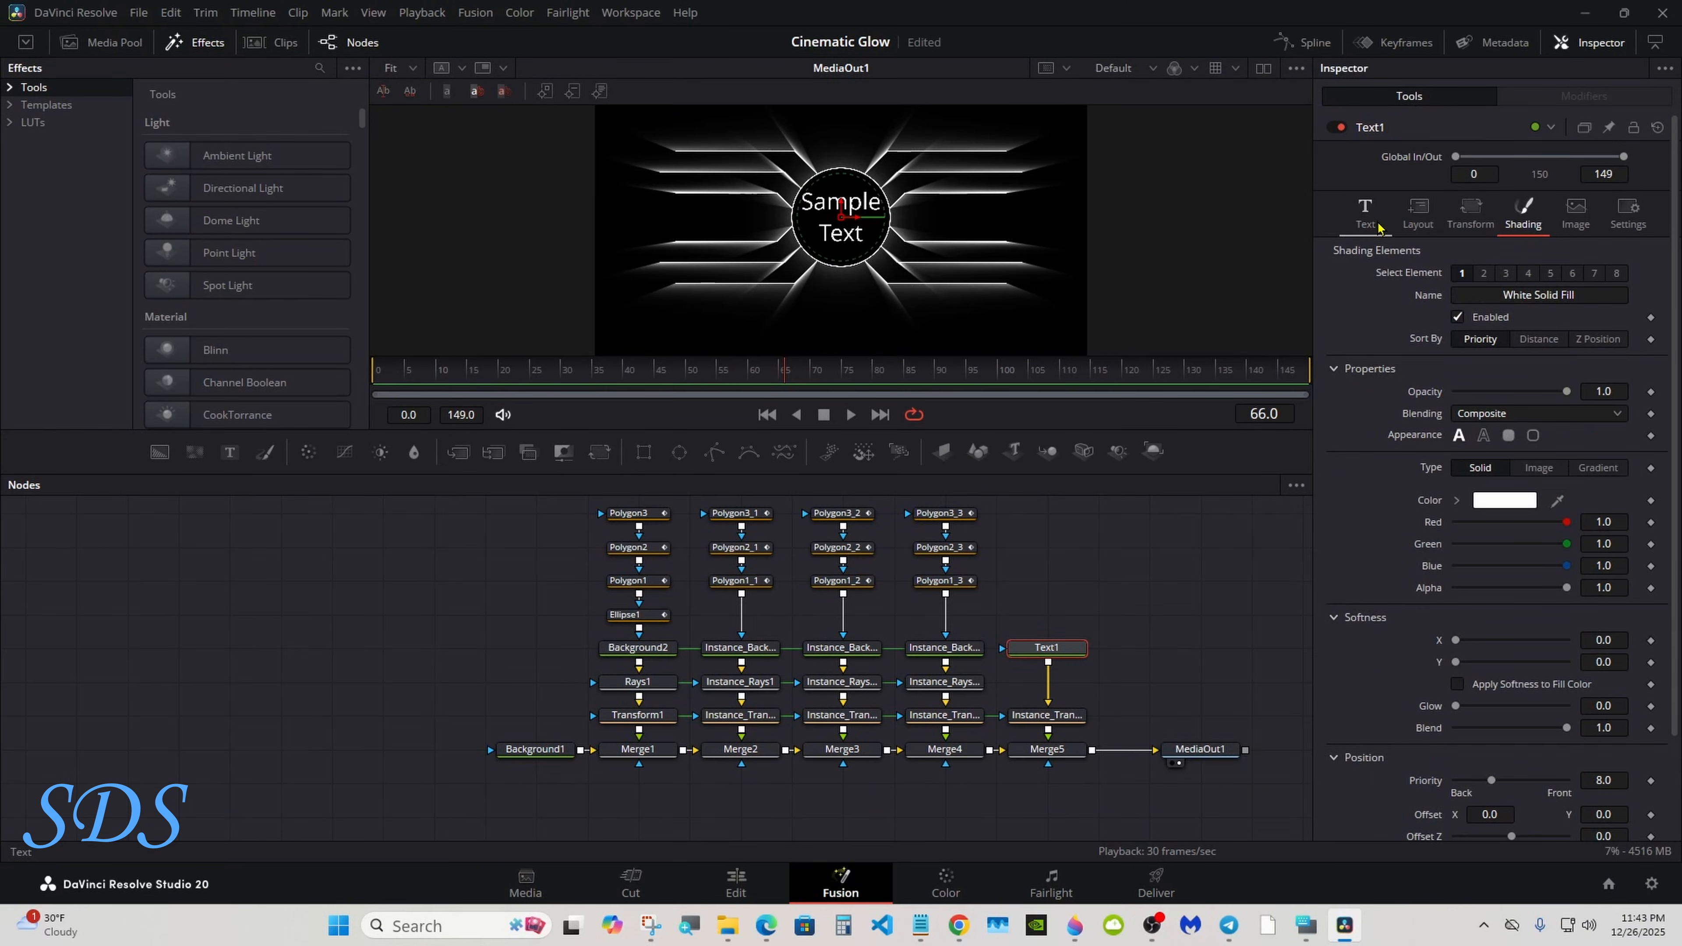
click(1365, 219)
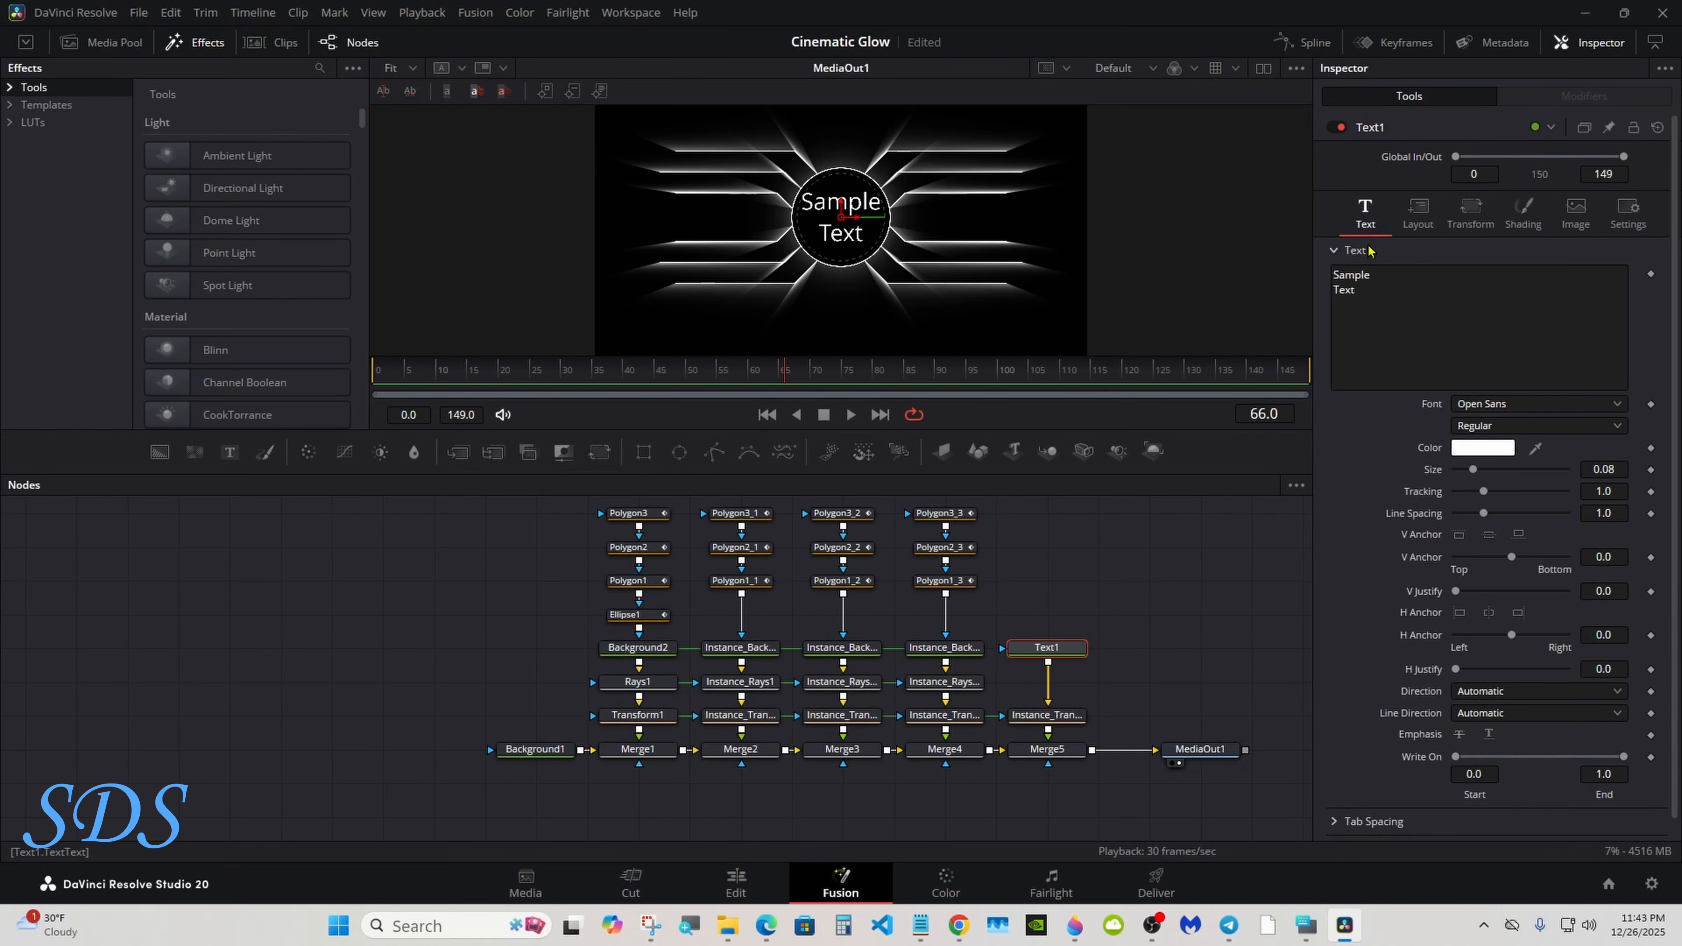
click(1471, 451)
drag(809, 268, 1017, 364)
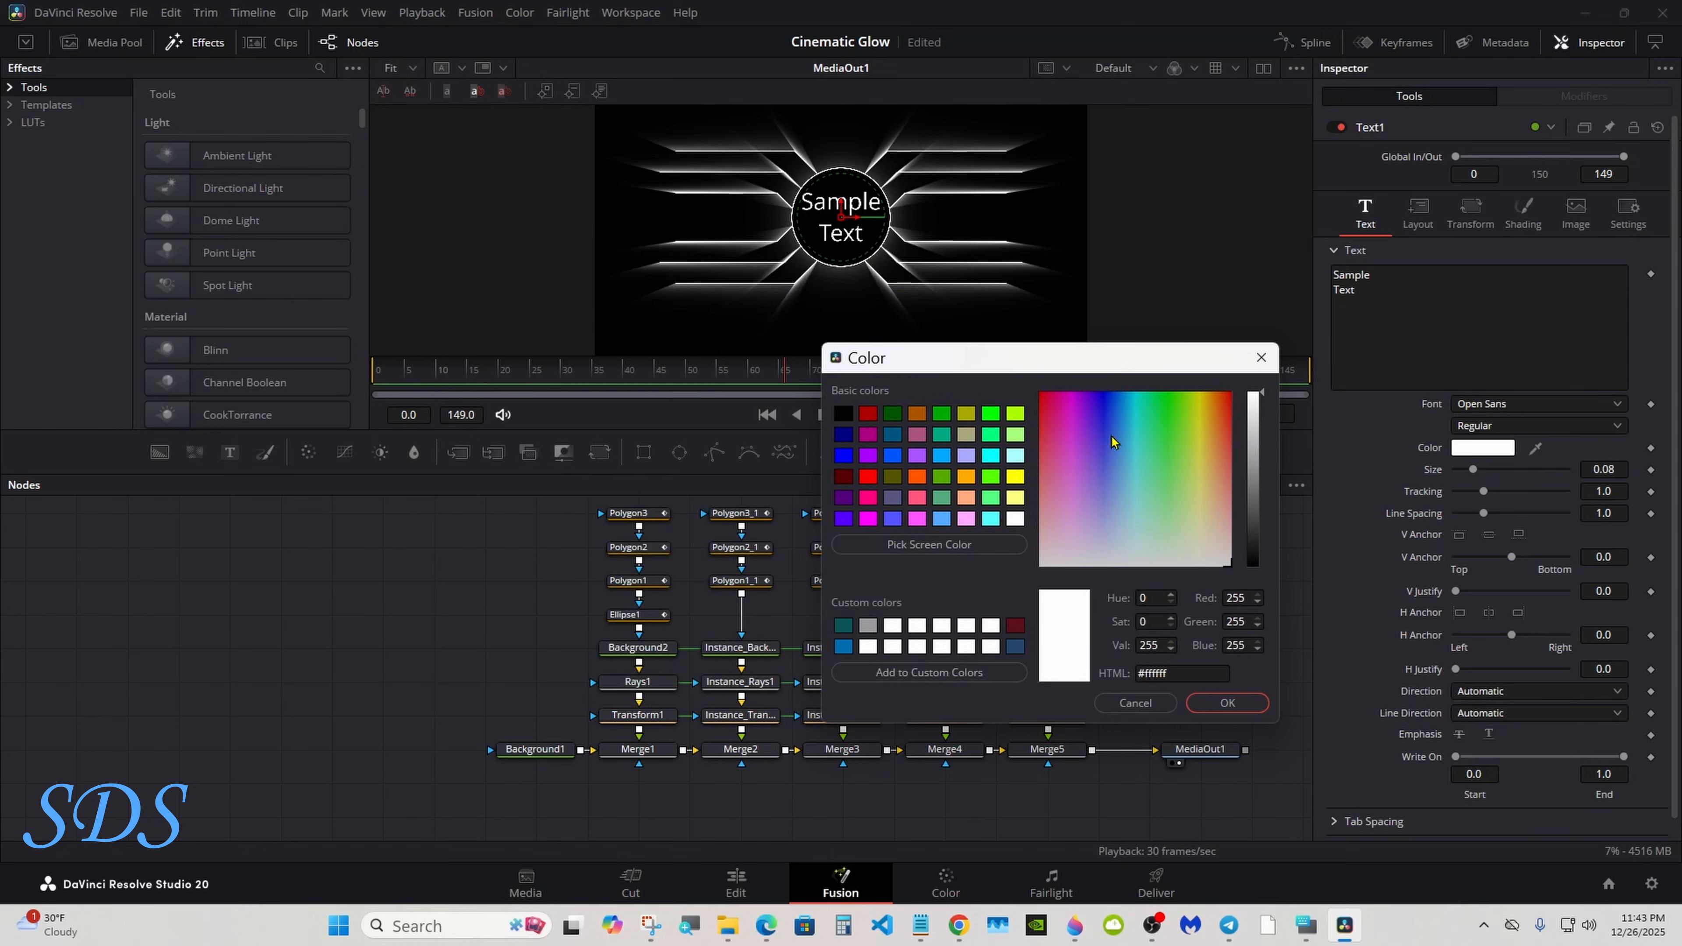
click(1086, 436)
click(1114, 428)
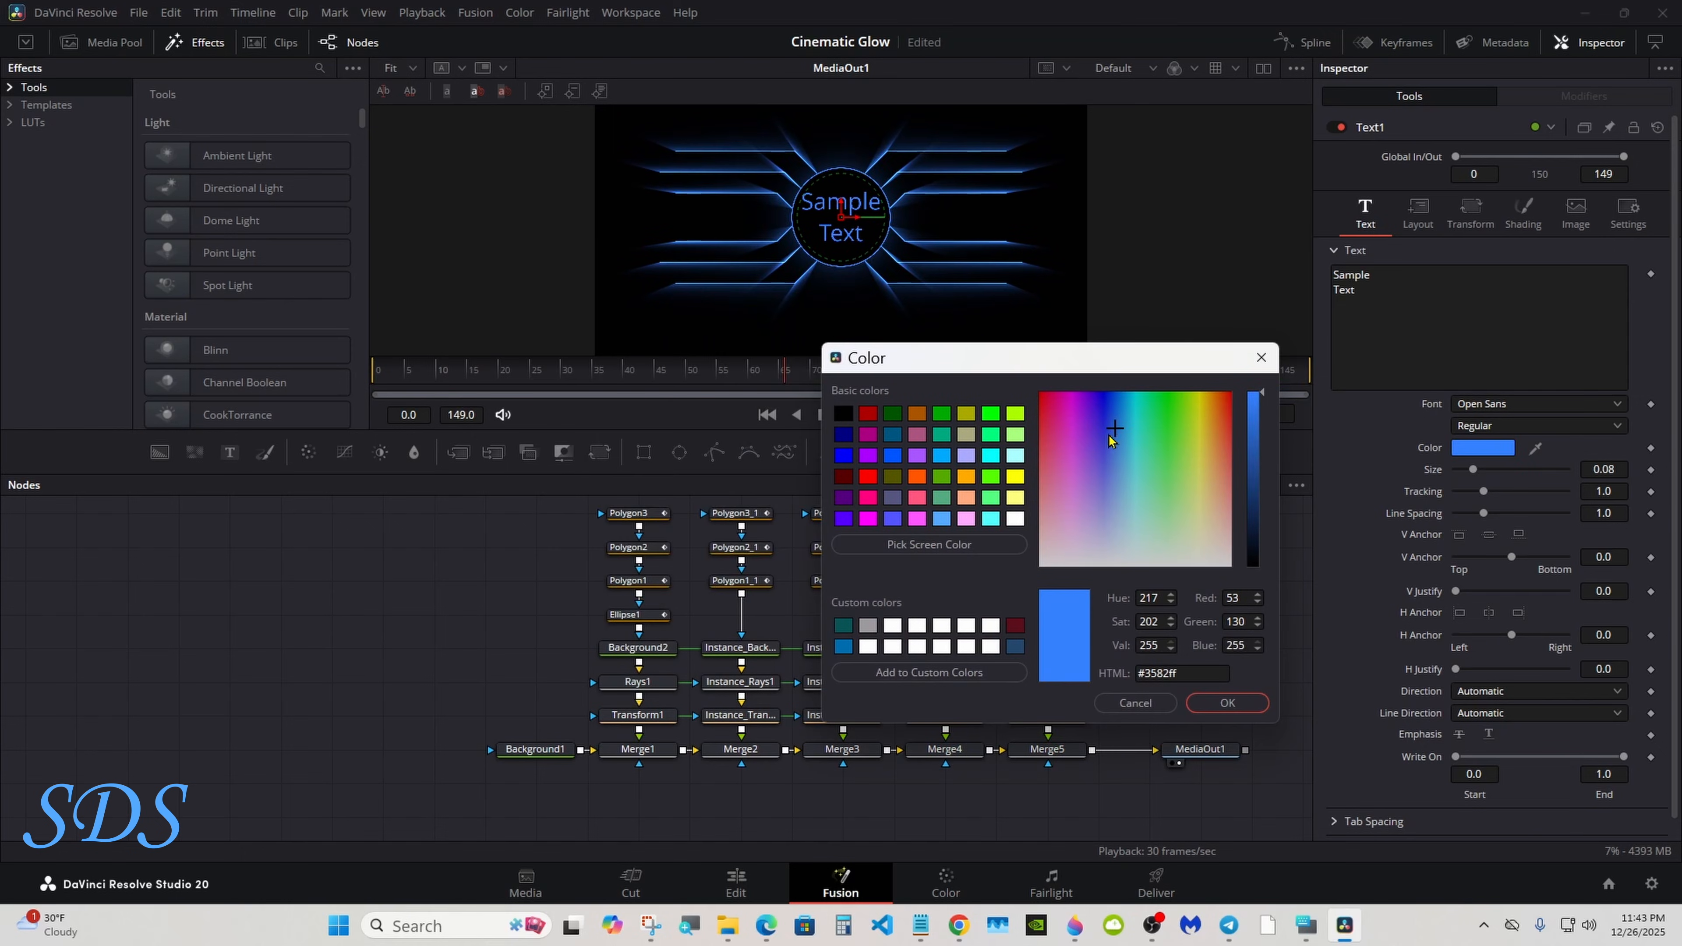
click(966, 480)
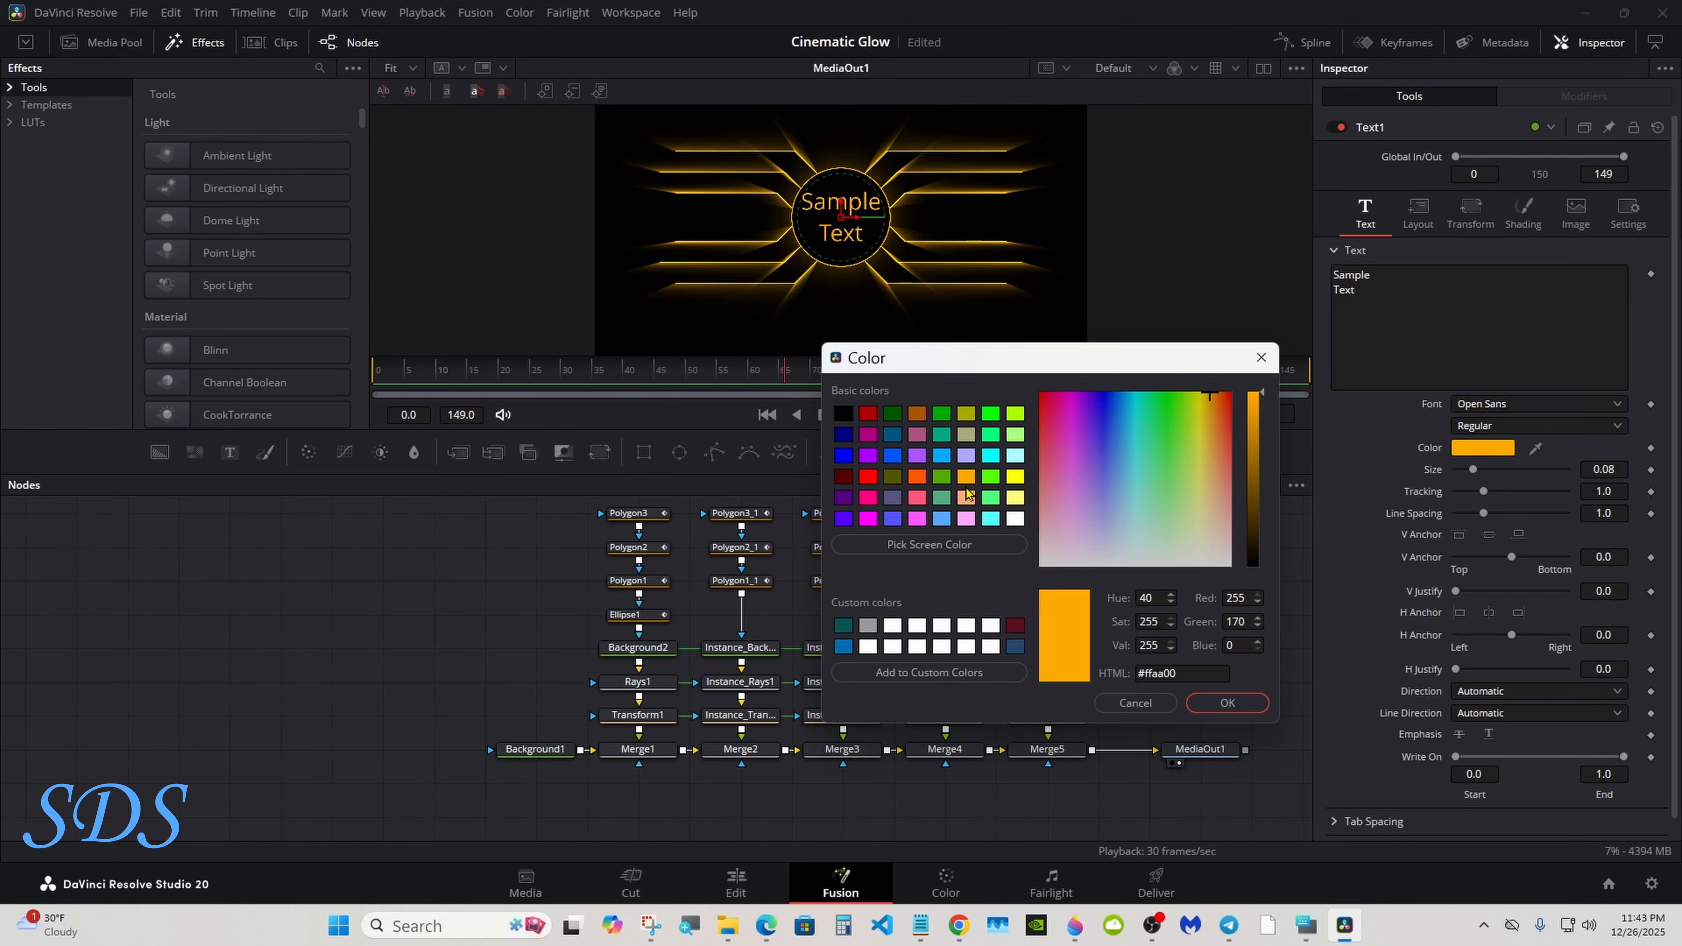
click(940, 519)
click(1227, 702)
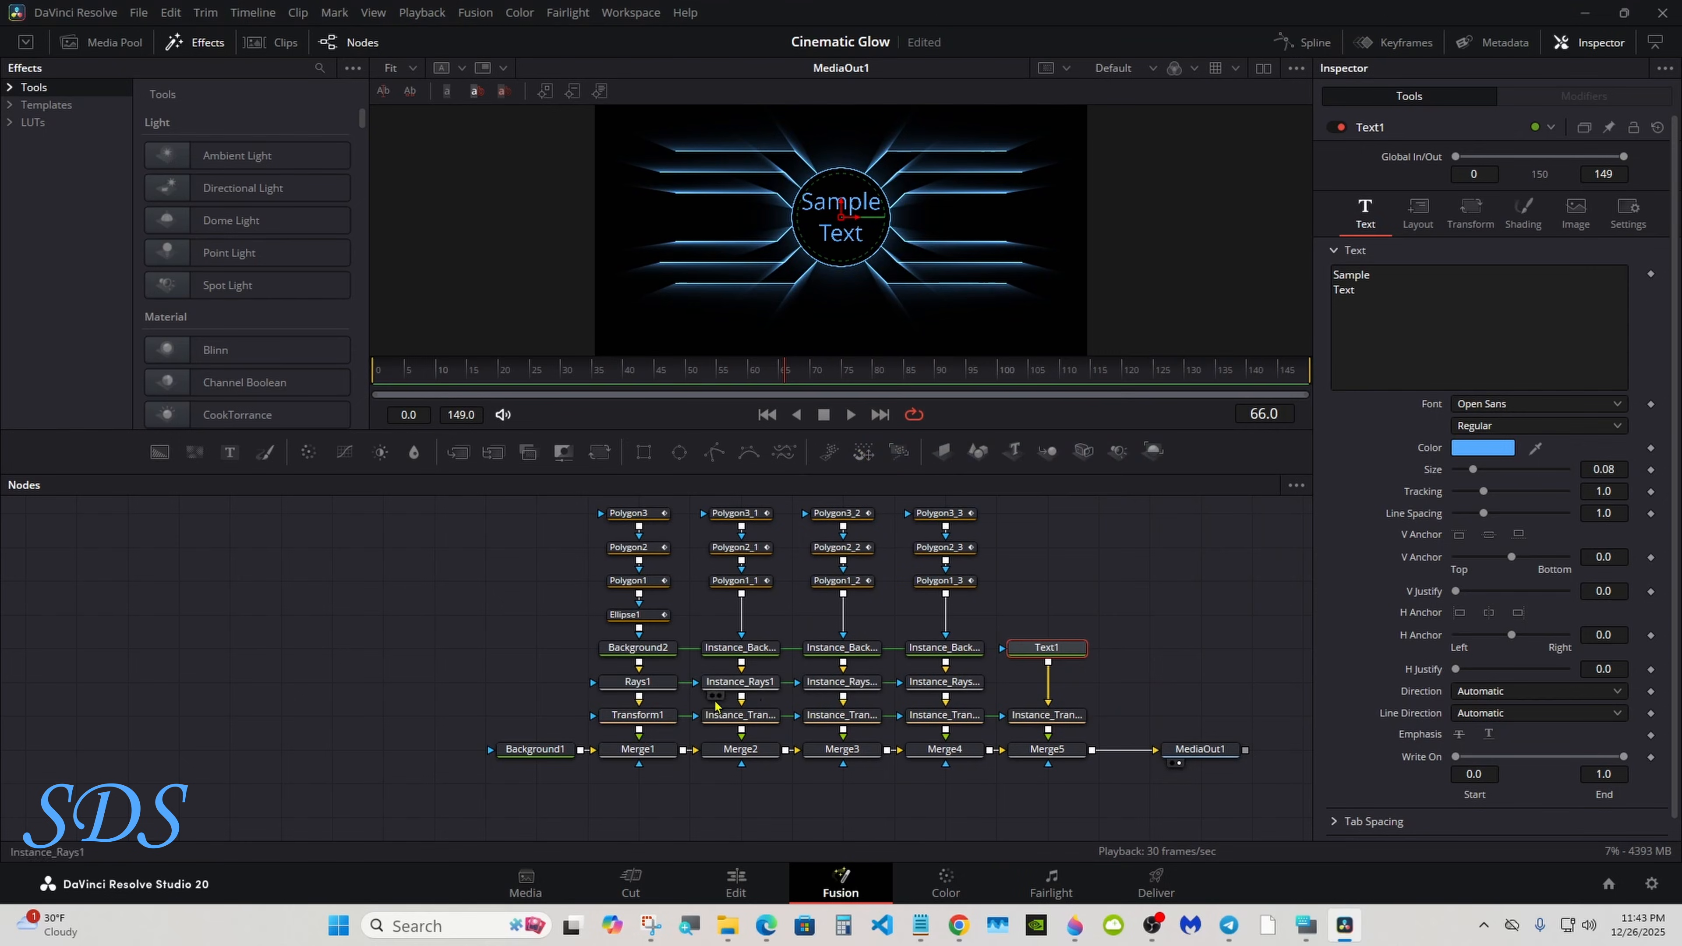
- Enlarge the viewer and raise Rays1's Weight to about 4.09 and its Exposure to about 1.654
click(641, 686)
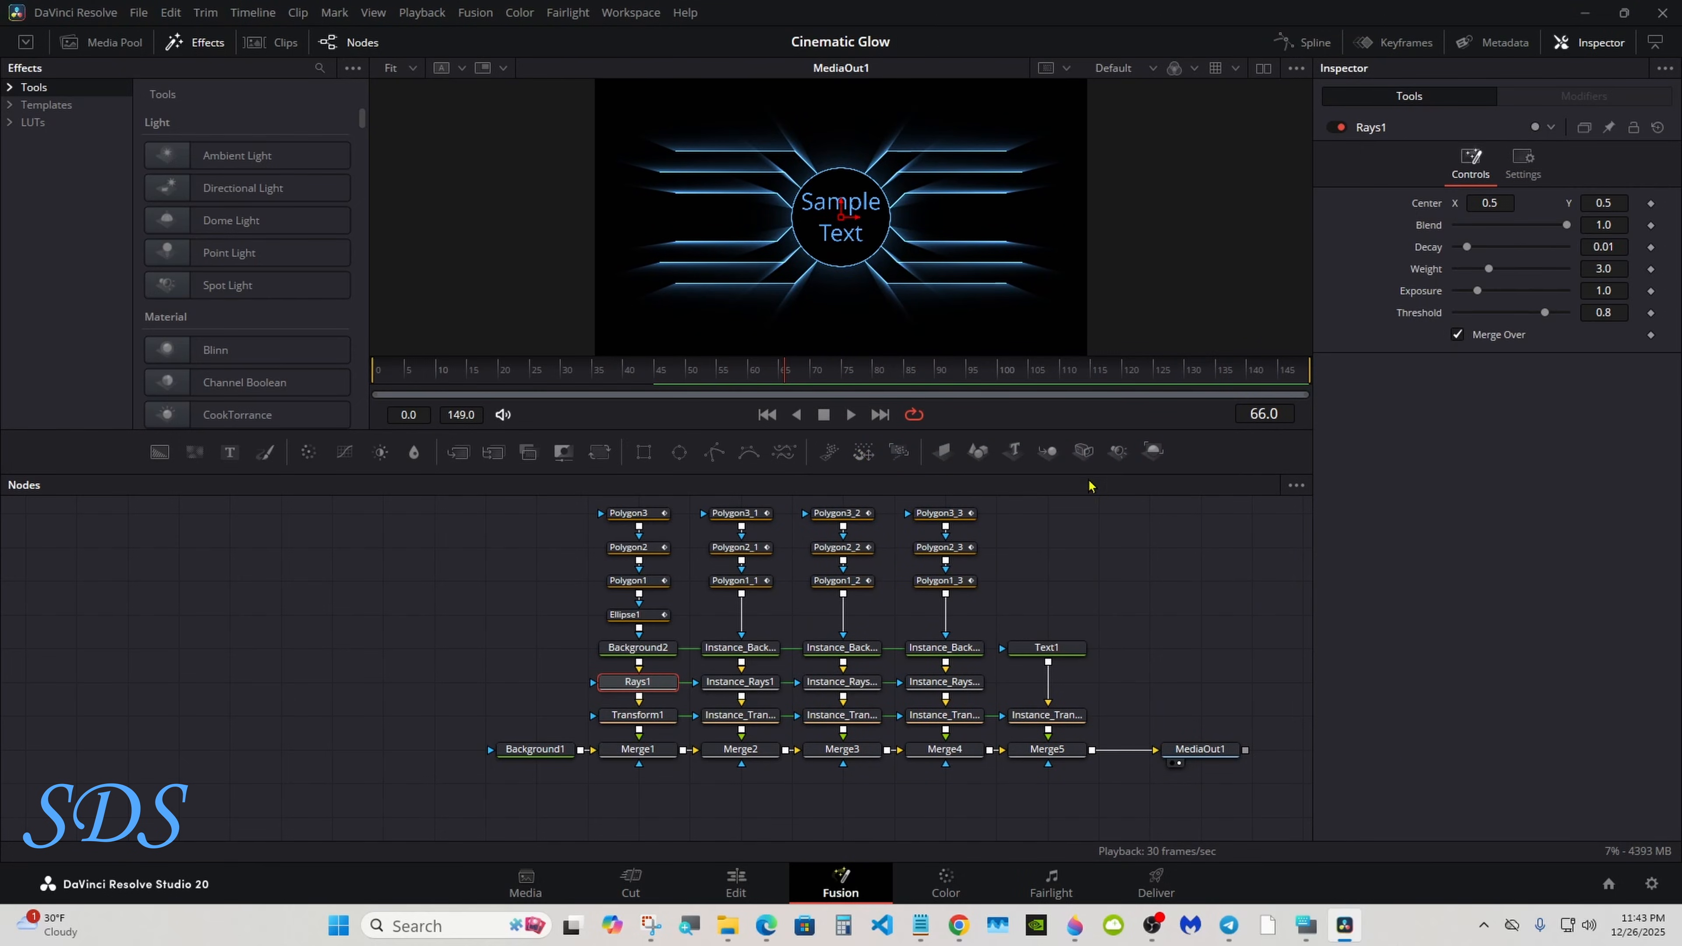
drag(1089, 474, 1088, 653)
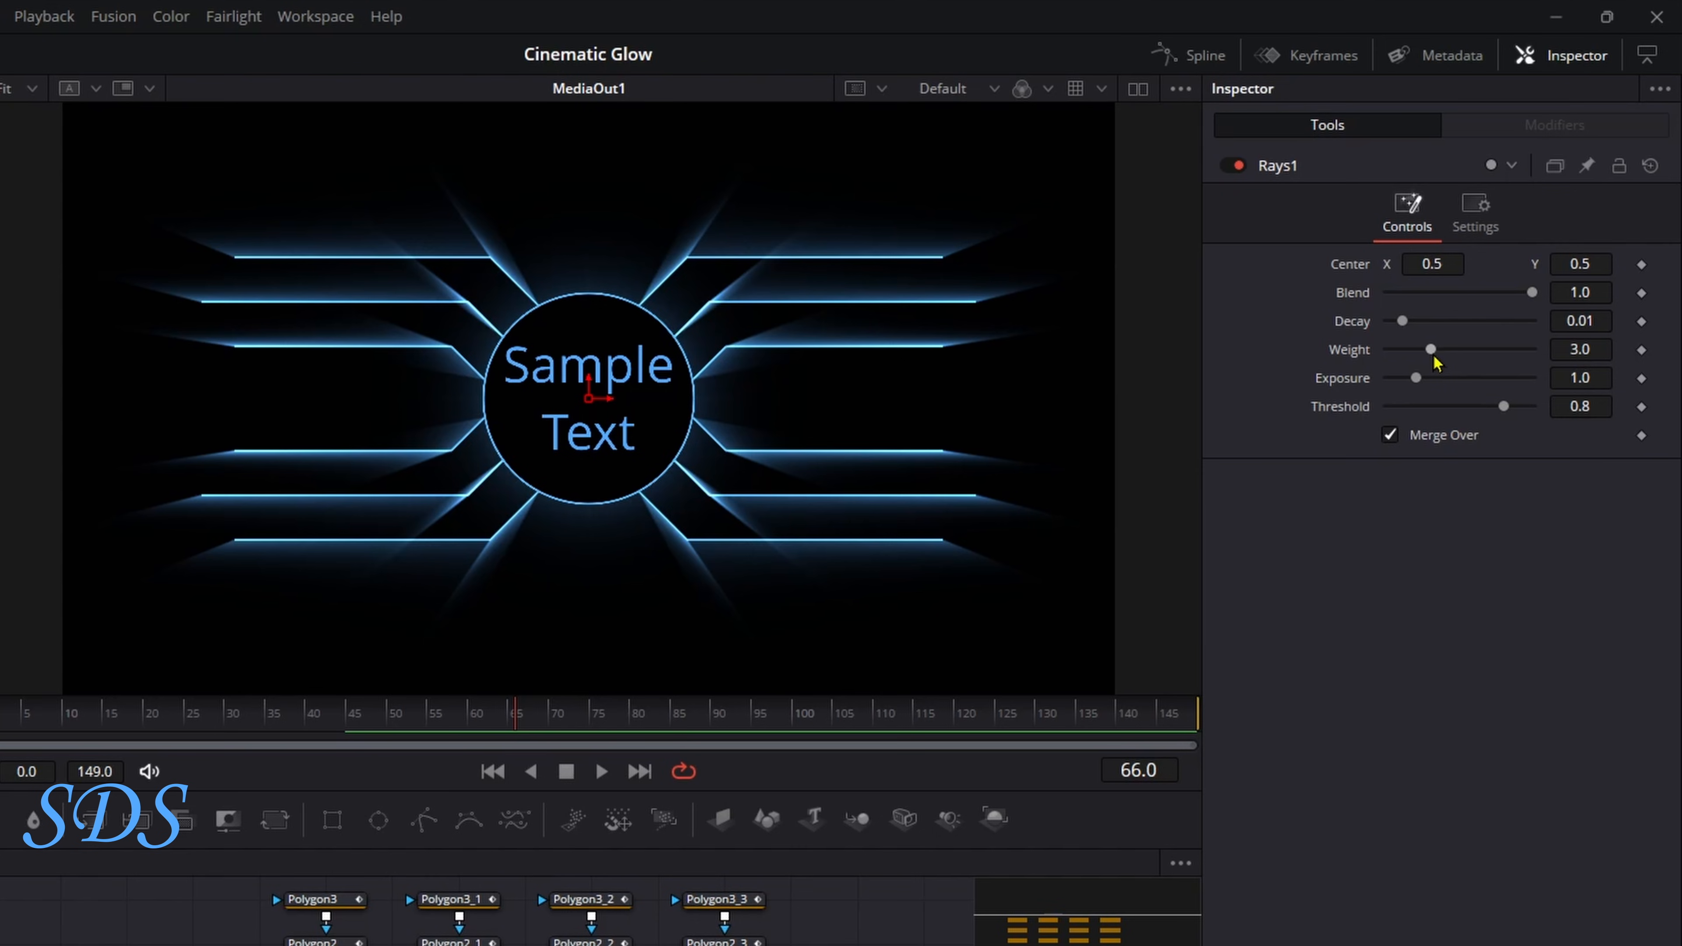
mouse_move(1434, 358)
mouse_down()
mouse_move(1423, 386)
mouse_move(1454, 363)
mouse_move(1436, 385)
mouse_up()
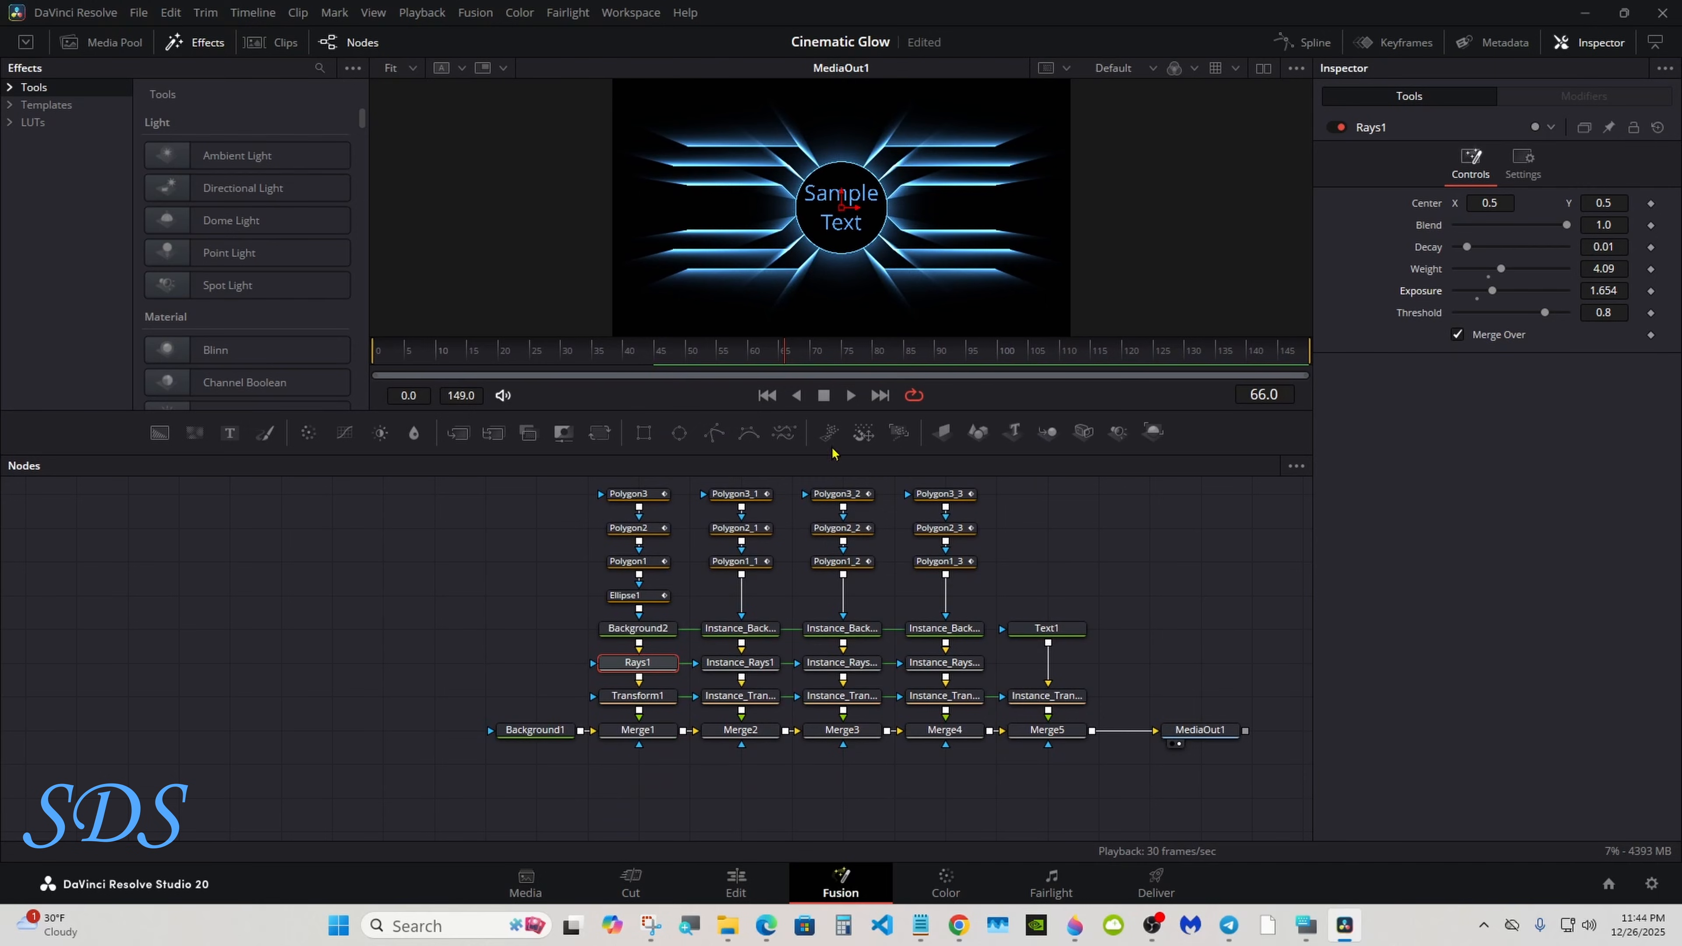
- Set Text1's shading Opacity to 0.0 at frame 0 and add a keyframe for it
drag(532, 356, 400, 358)
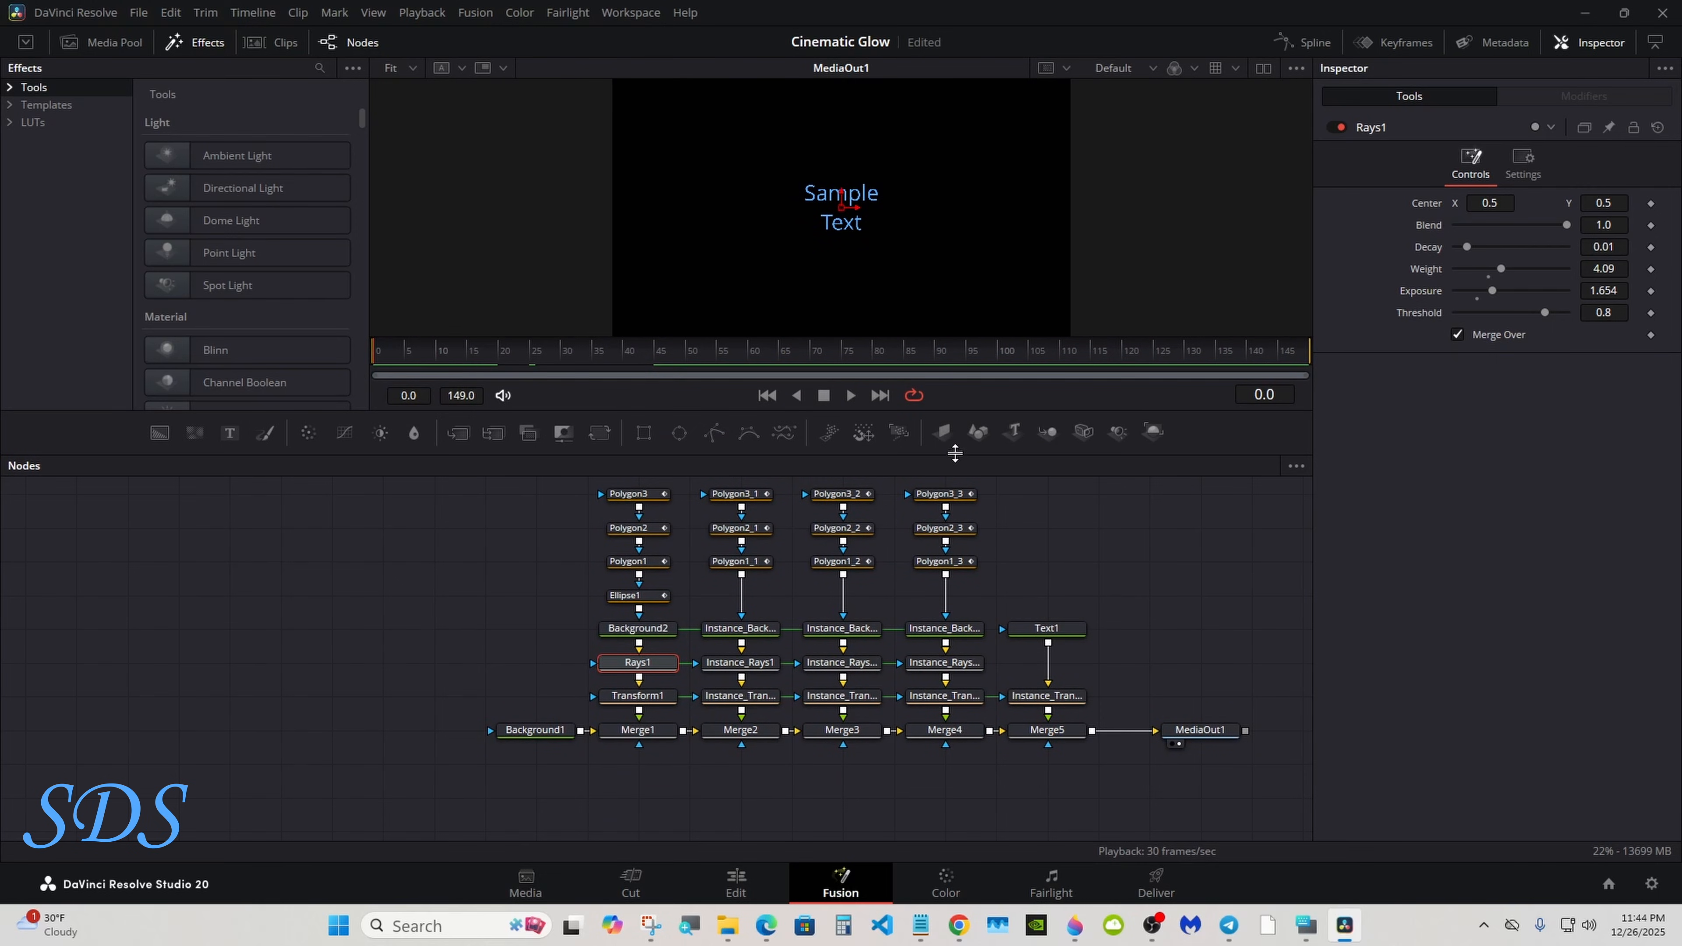
drag(954, 454, 953, 552)
click(1054, 732)
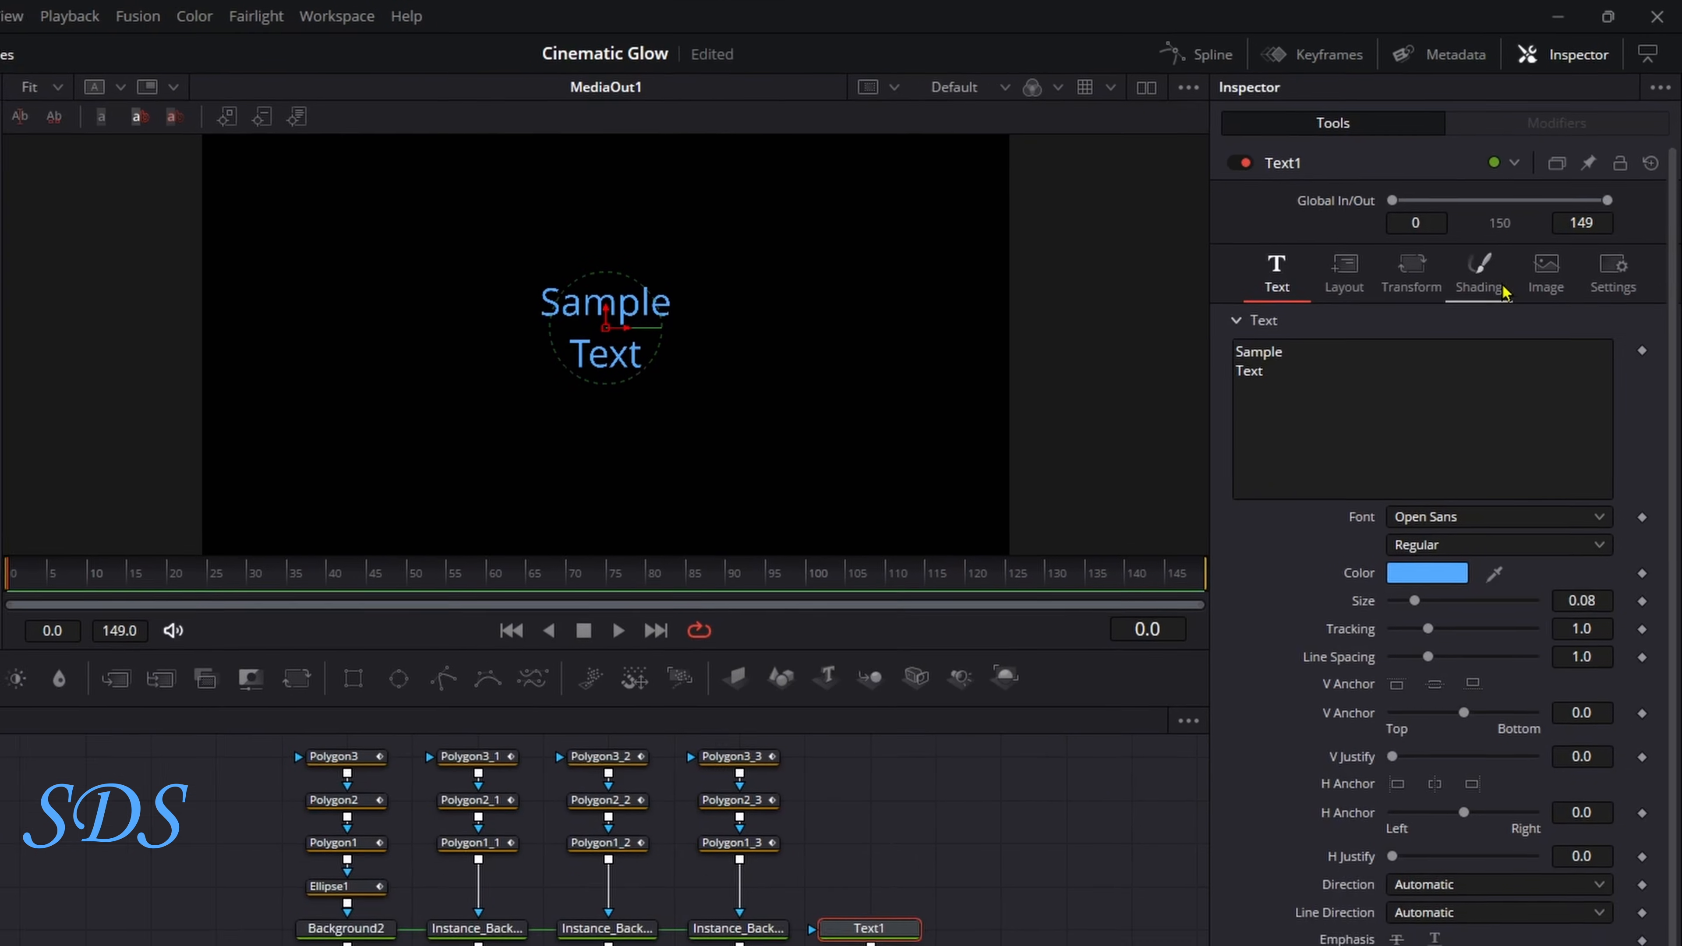
click(1490, 282)
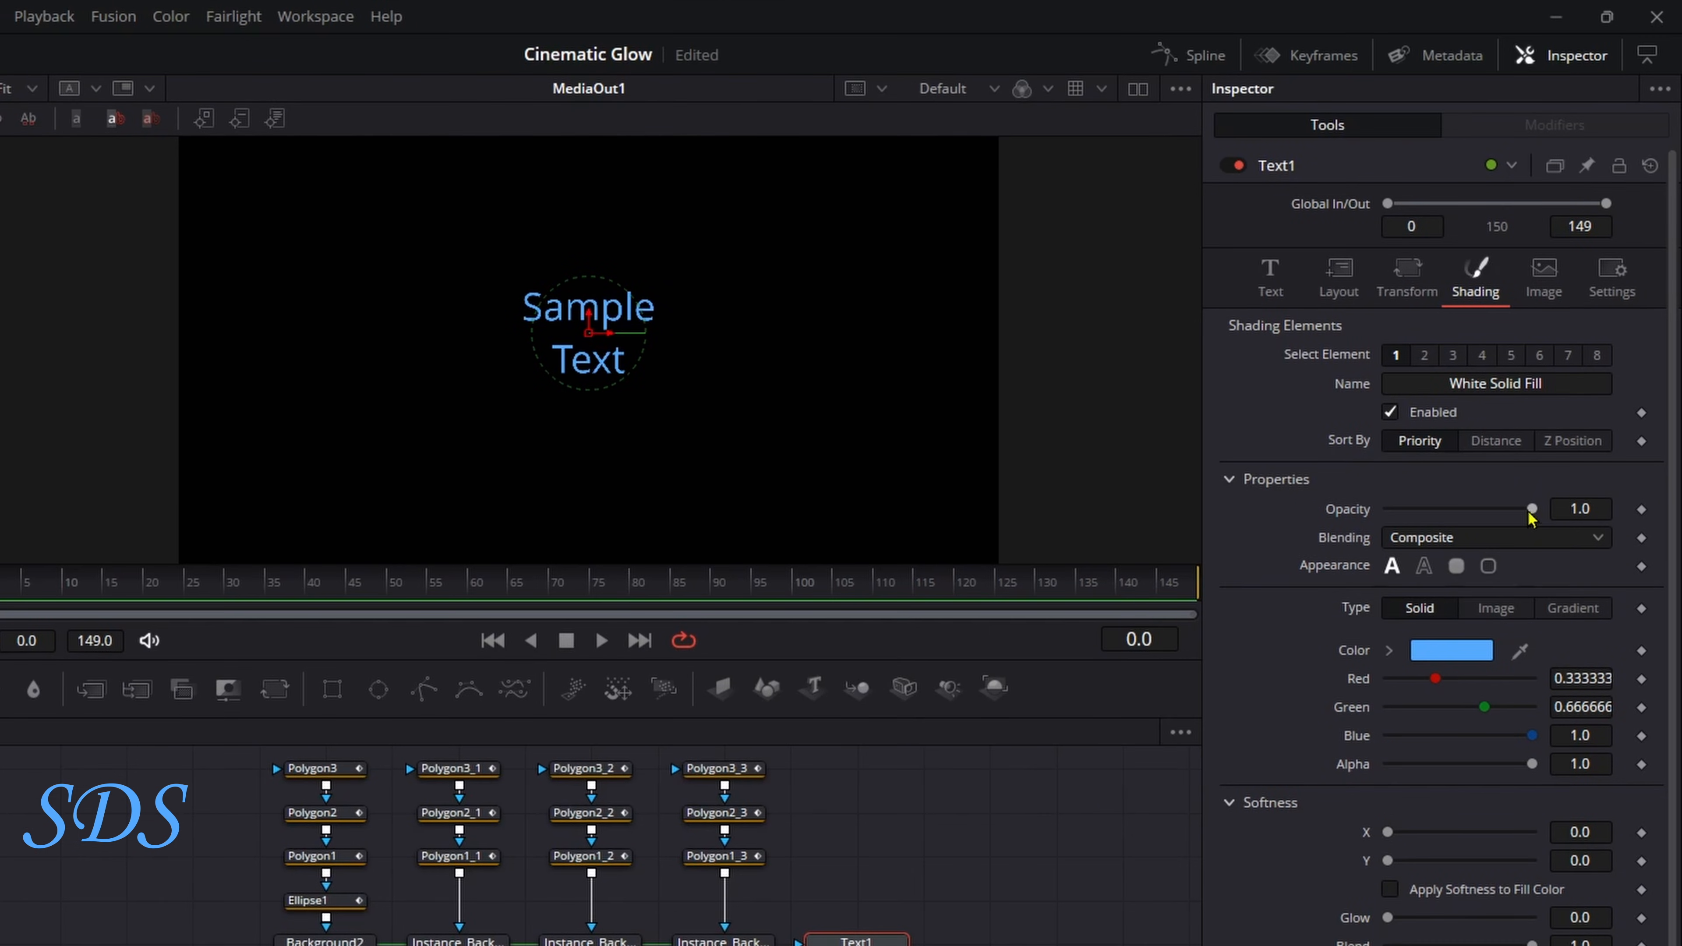
drag(1530, 510, 1354, 521)
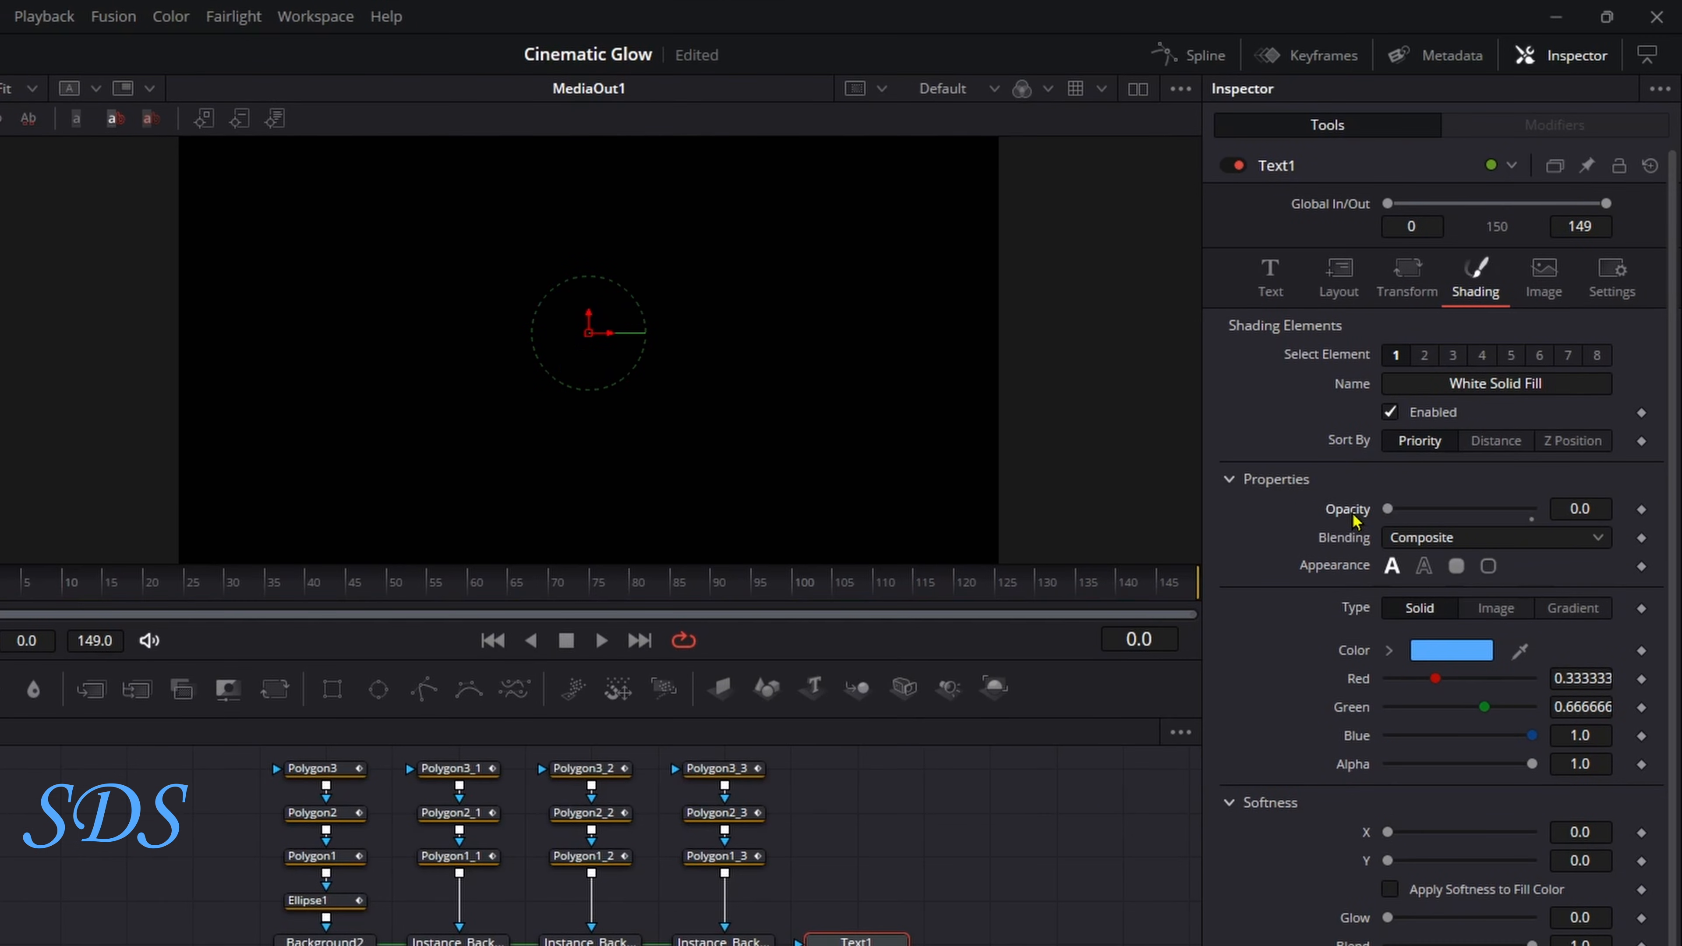
click(1640, 508)
- Set Text1's Opacity to 1.0 at frame 15 and scrub through the animation to frame 73
drag(97, 583, 109, 590)
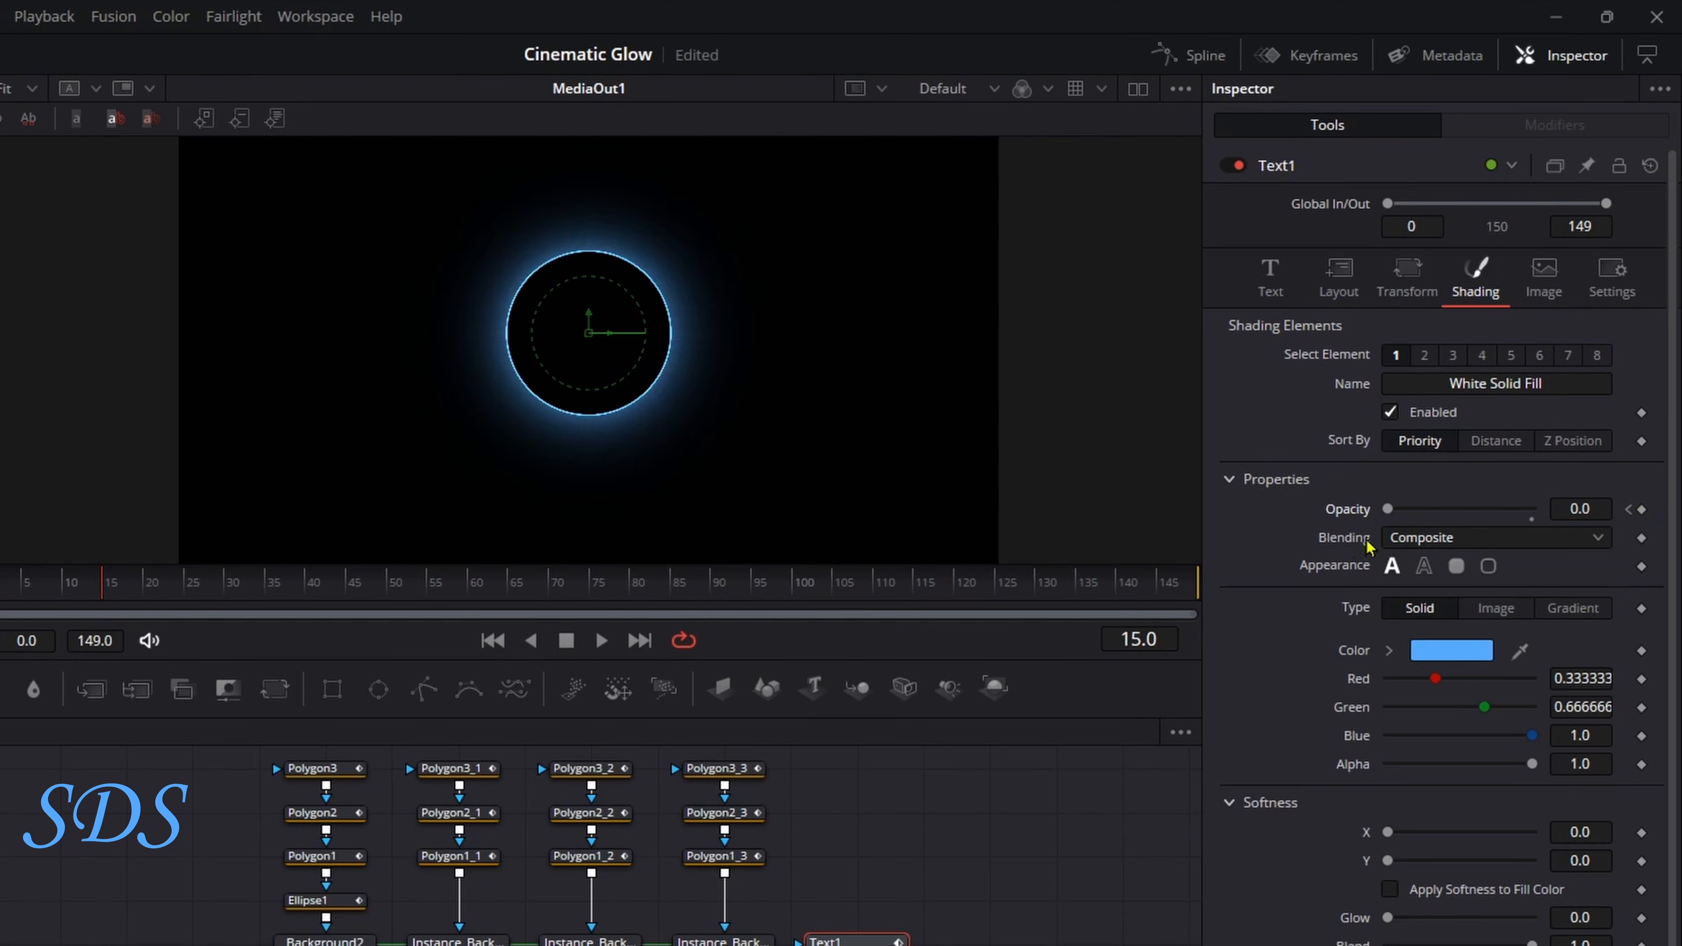
drag(1428, 520, 1535, 509)
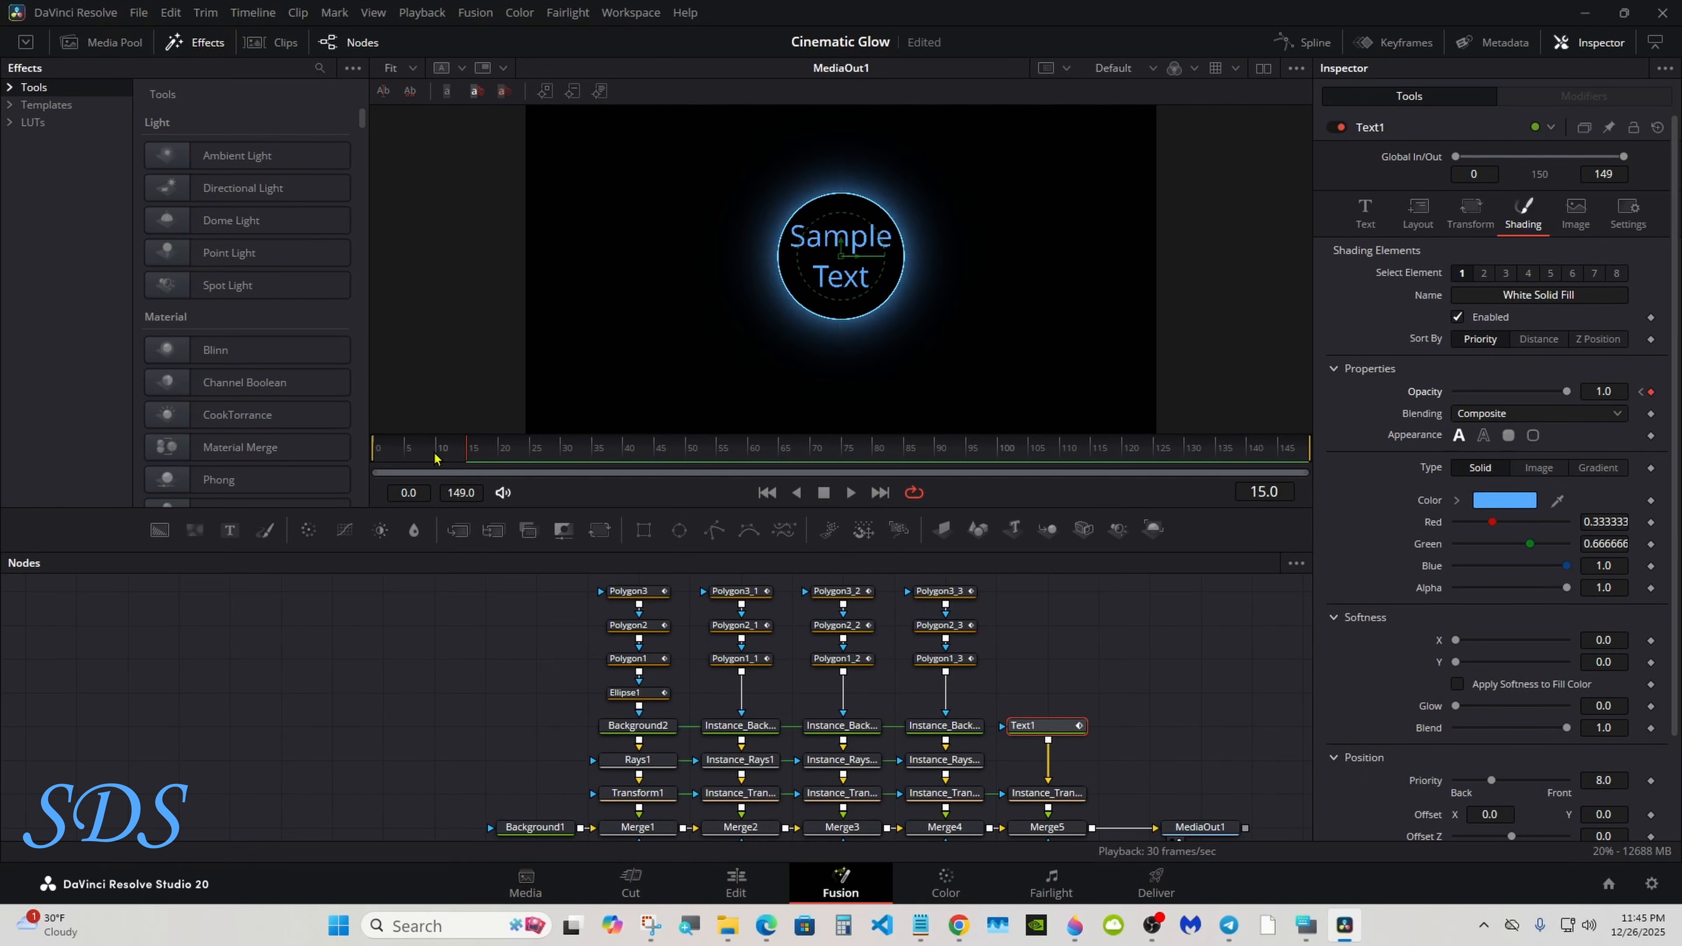
drag(378, 478, 837, 472)
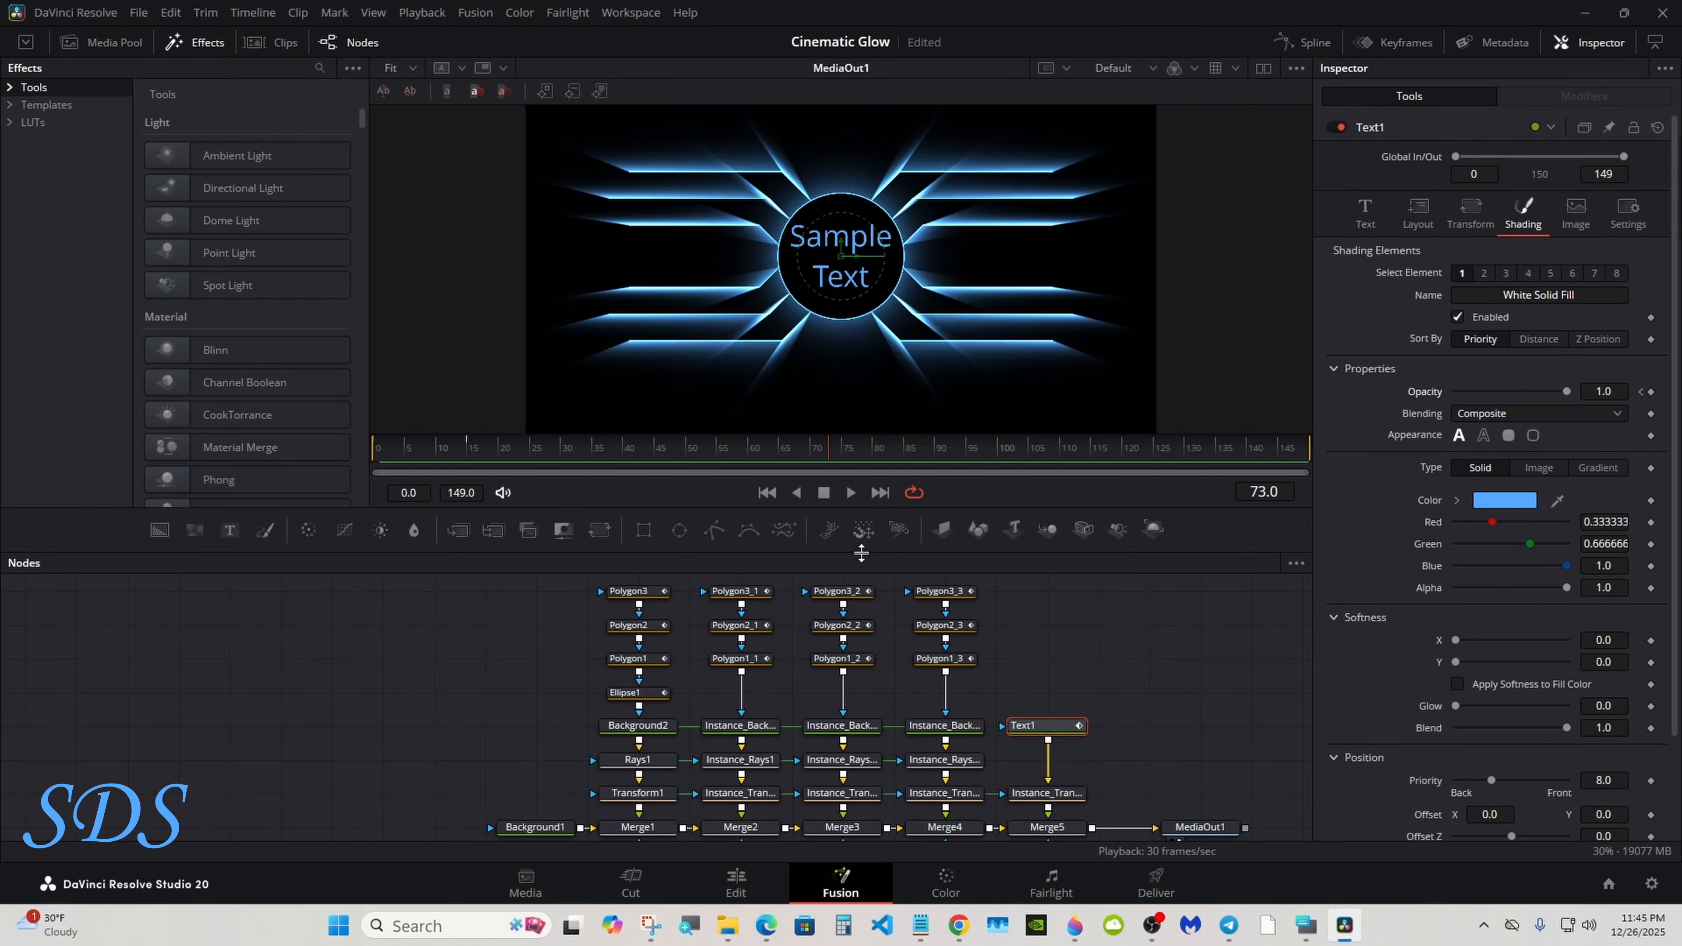
- Enlarge the node graph area, shift the whole node tree to the left within it, and select Background1
drag(861, 552, 868, 430)
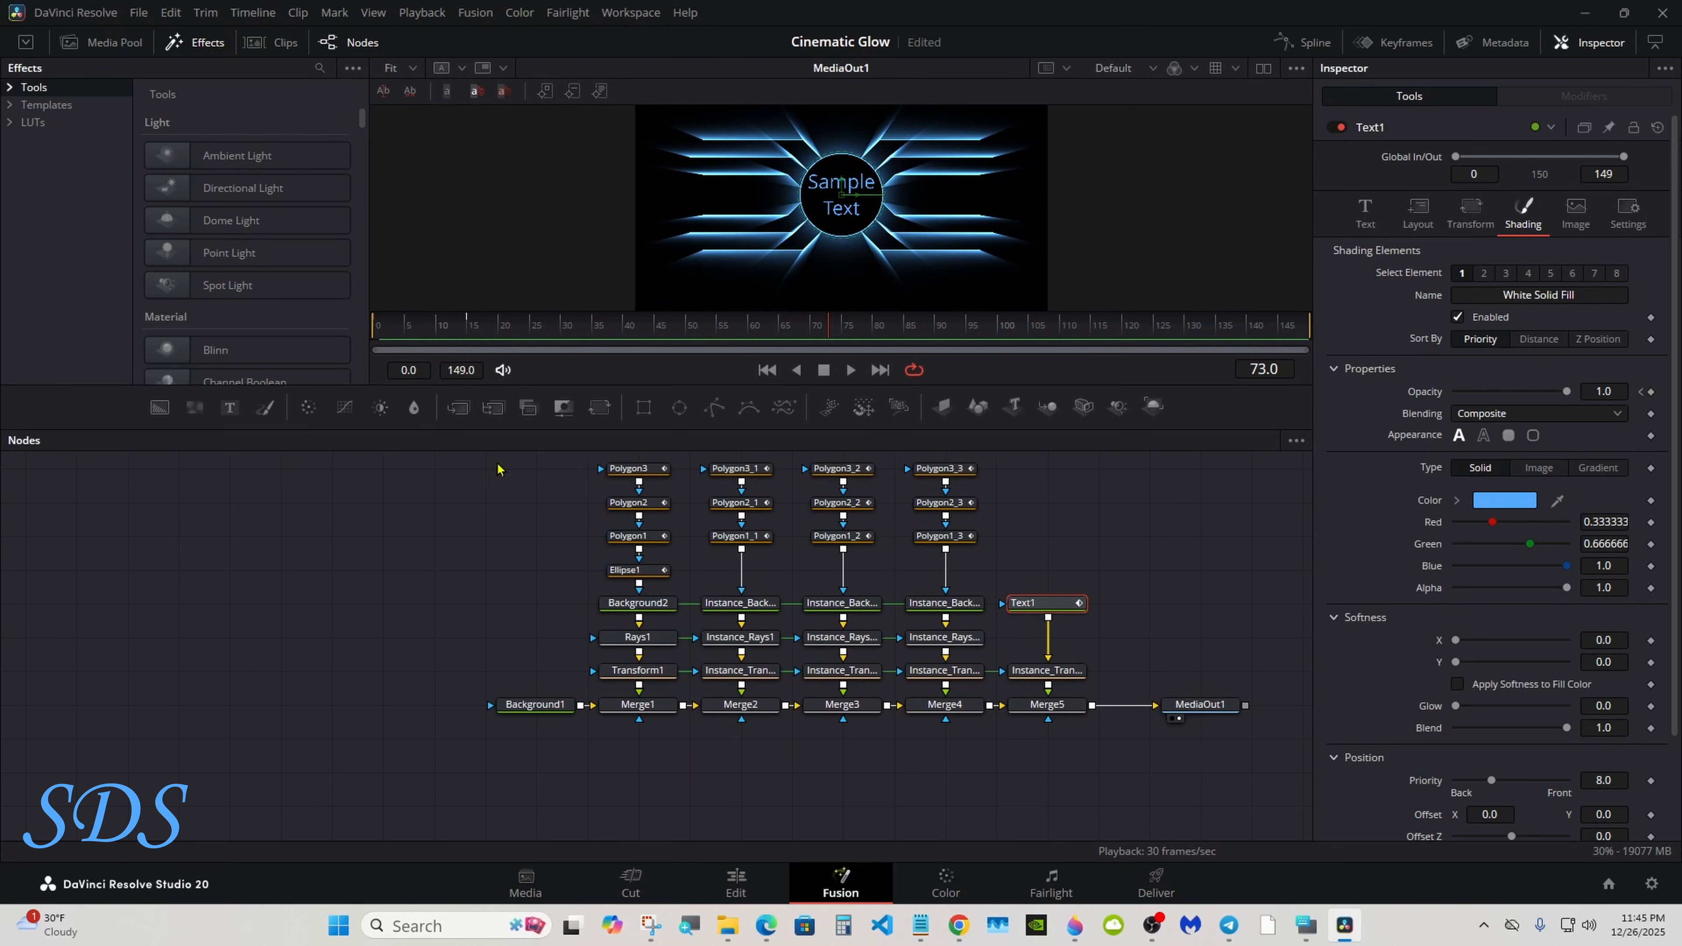
drag(463, 457, 1046, 704)
click(1027, 674)
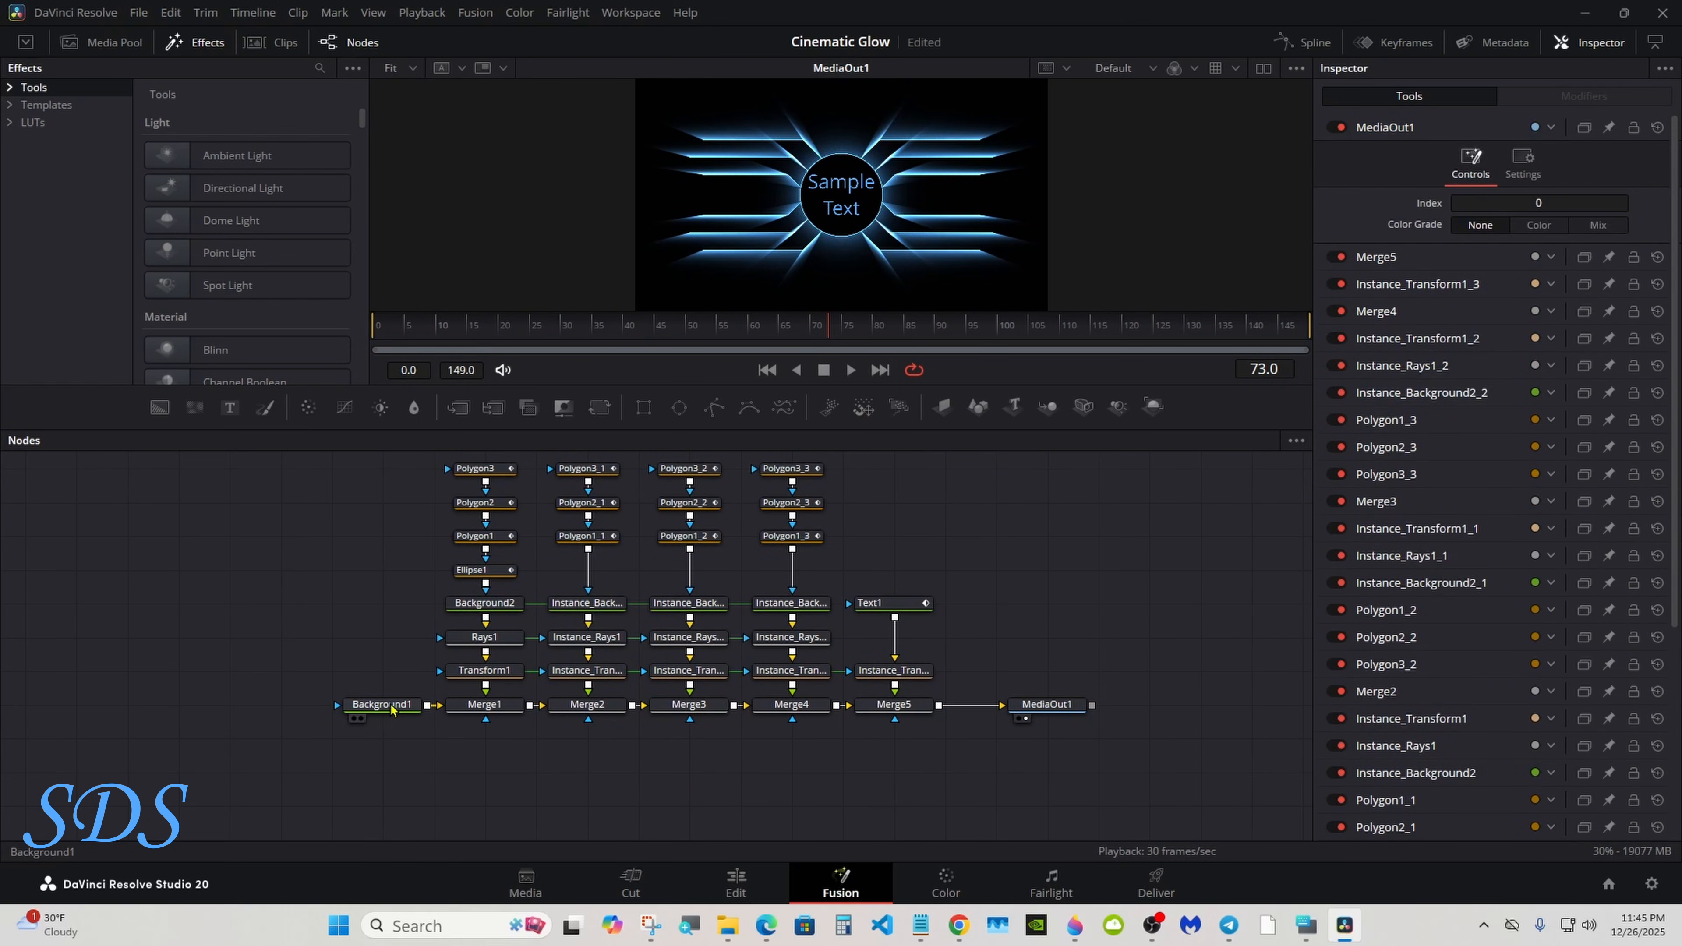
click(370, 706)
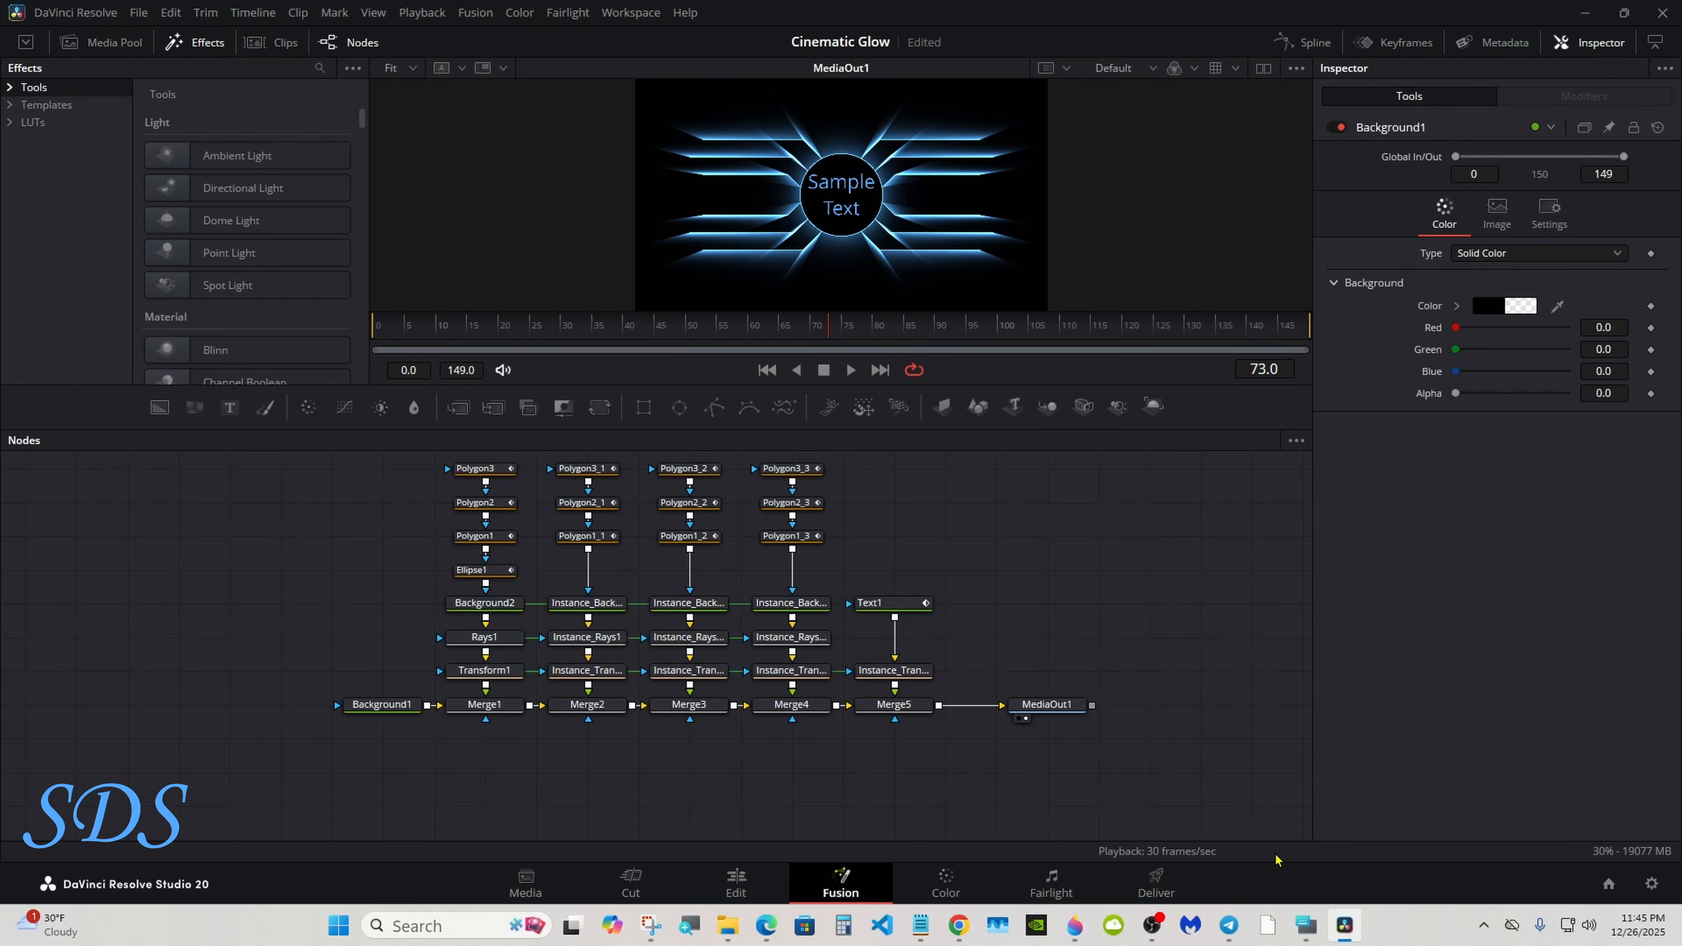
- Open the on-screen keyboard and rename the Transform1 node as "Group Controls"
click(1305, 926)
drag(1061, 702, 1206, 653)
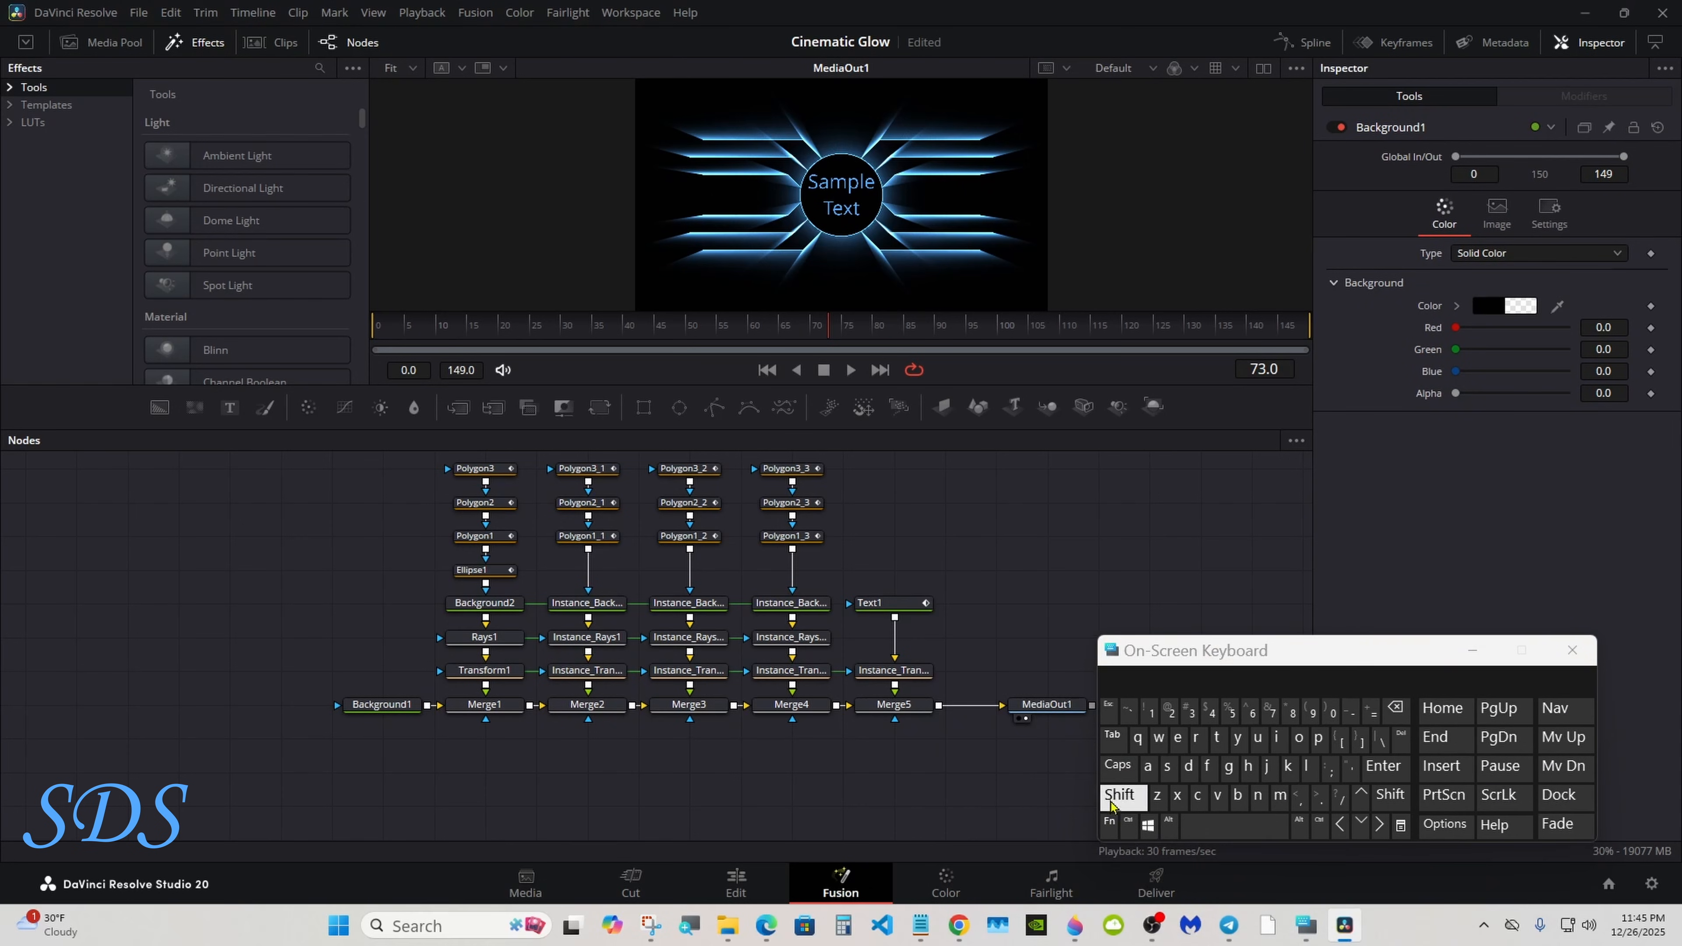
click(507, 674)
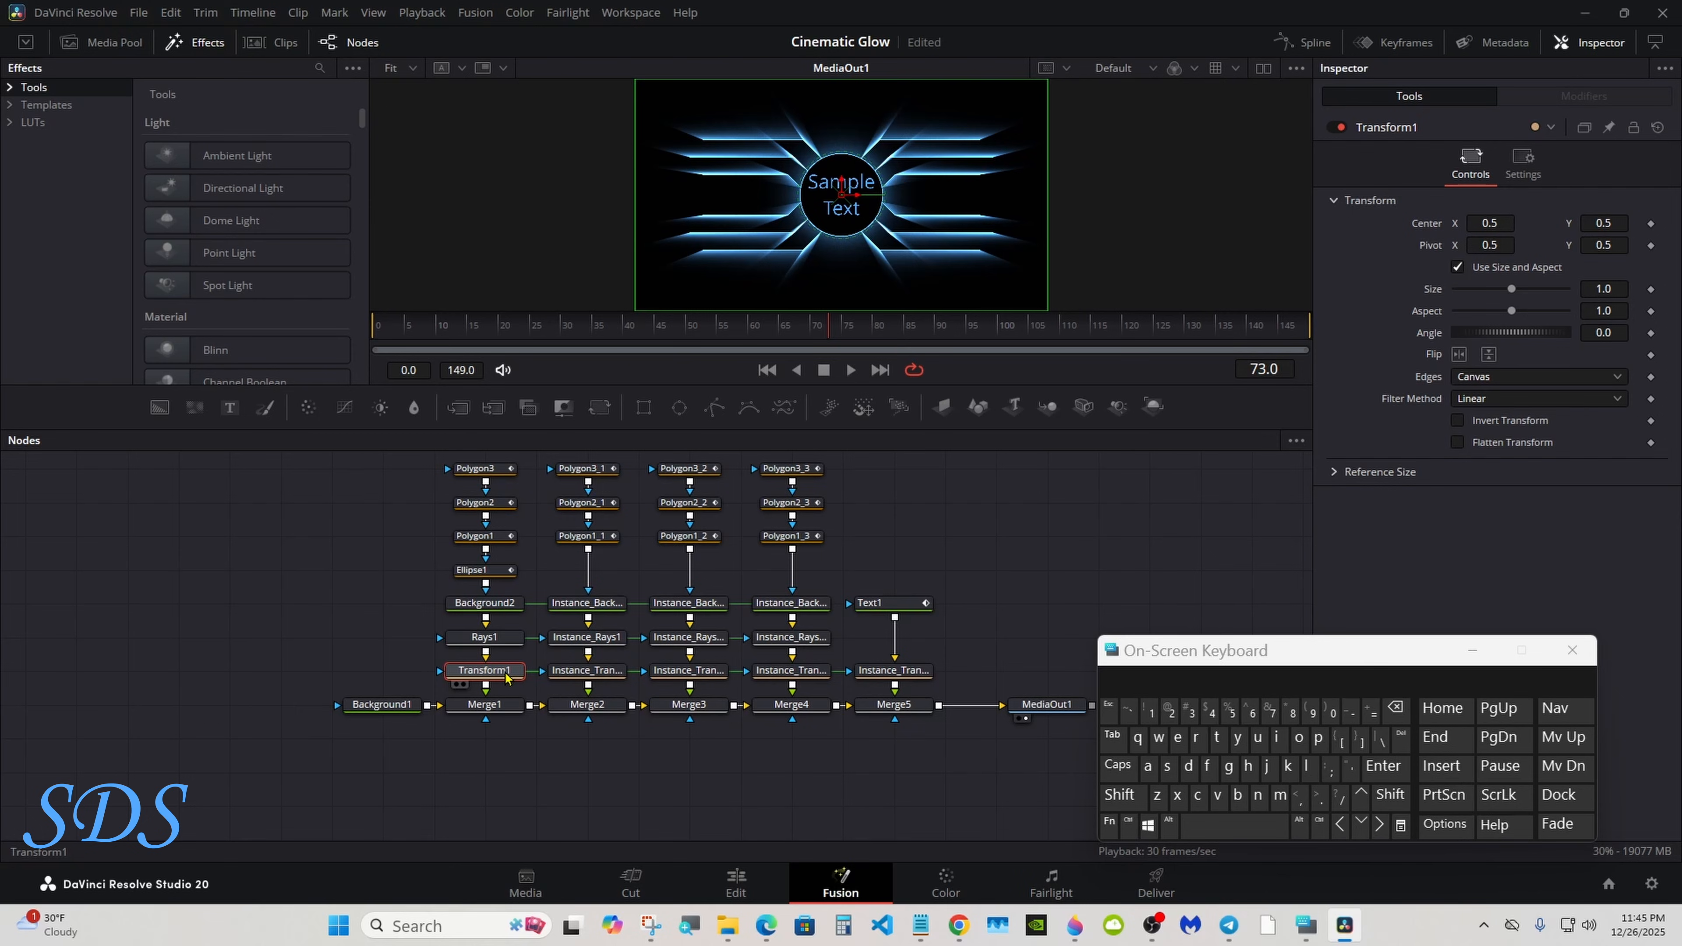
right_click(507, 675)
click(557, 505)
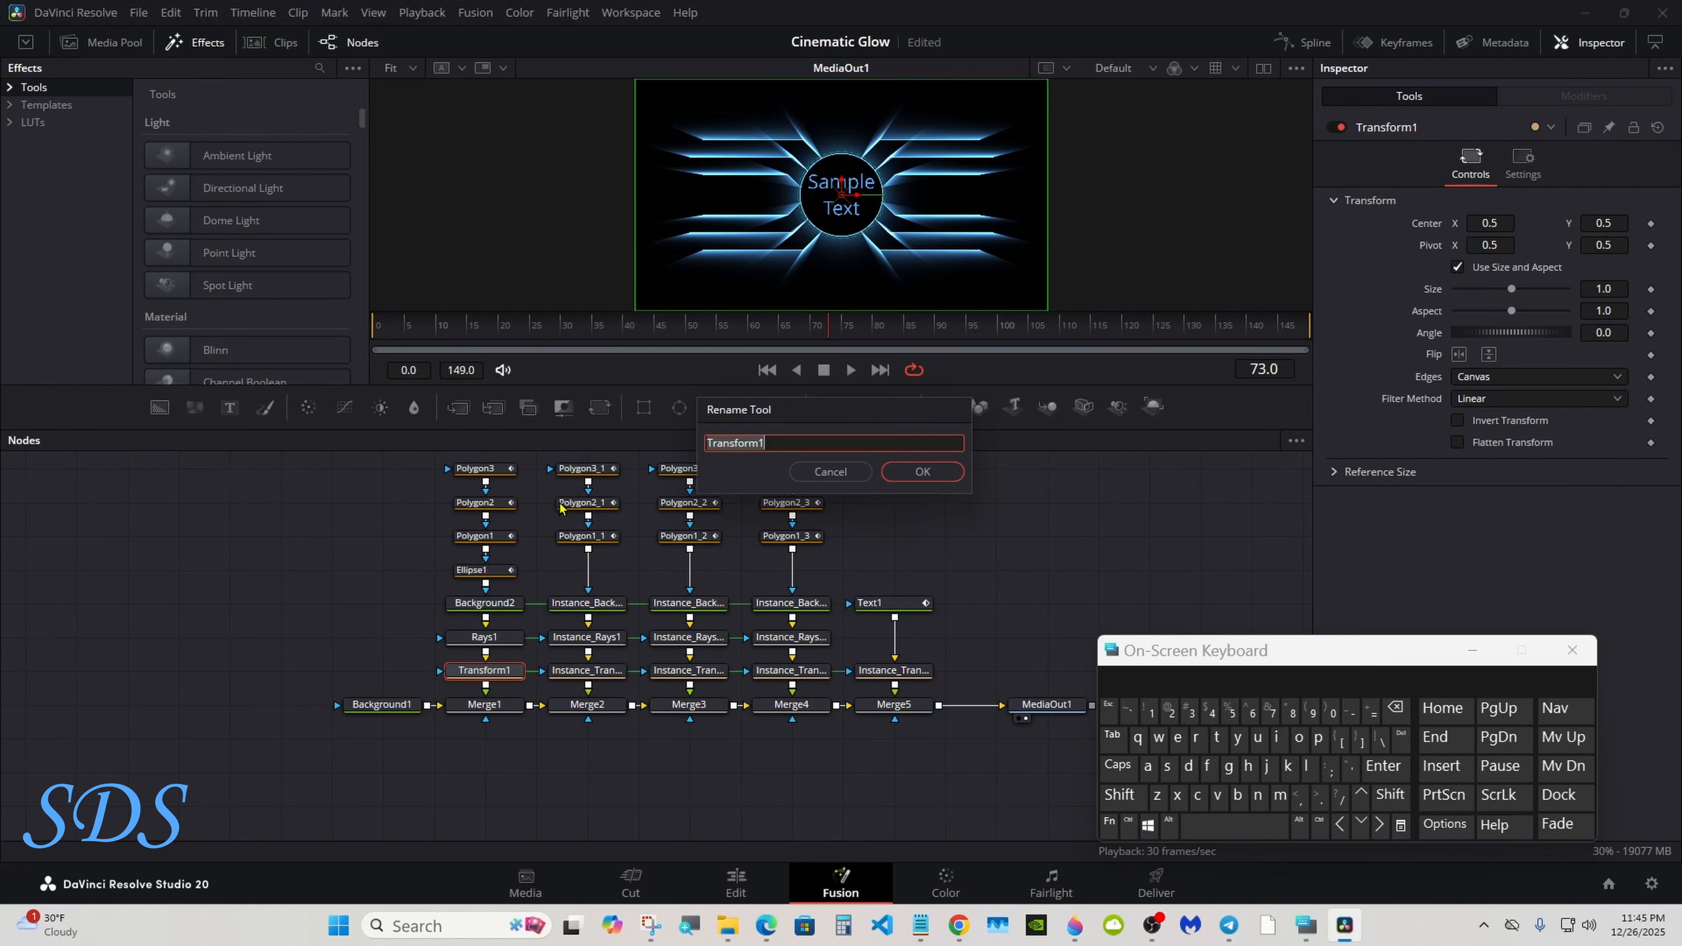
click(1129, 795)
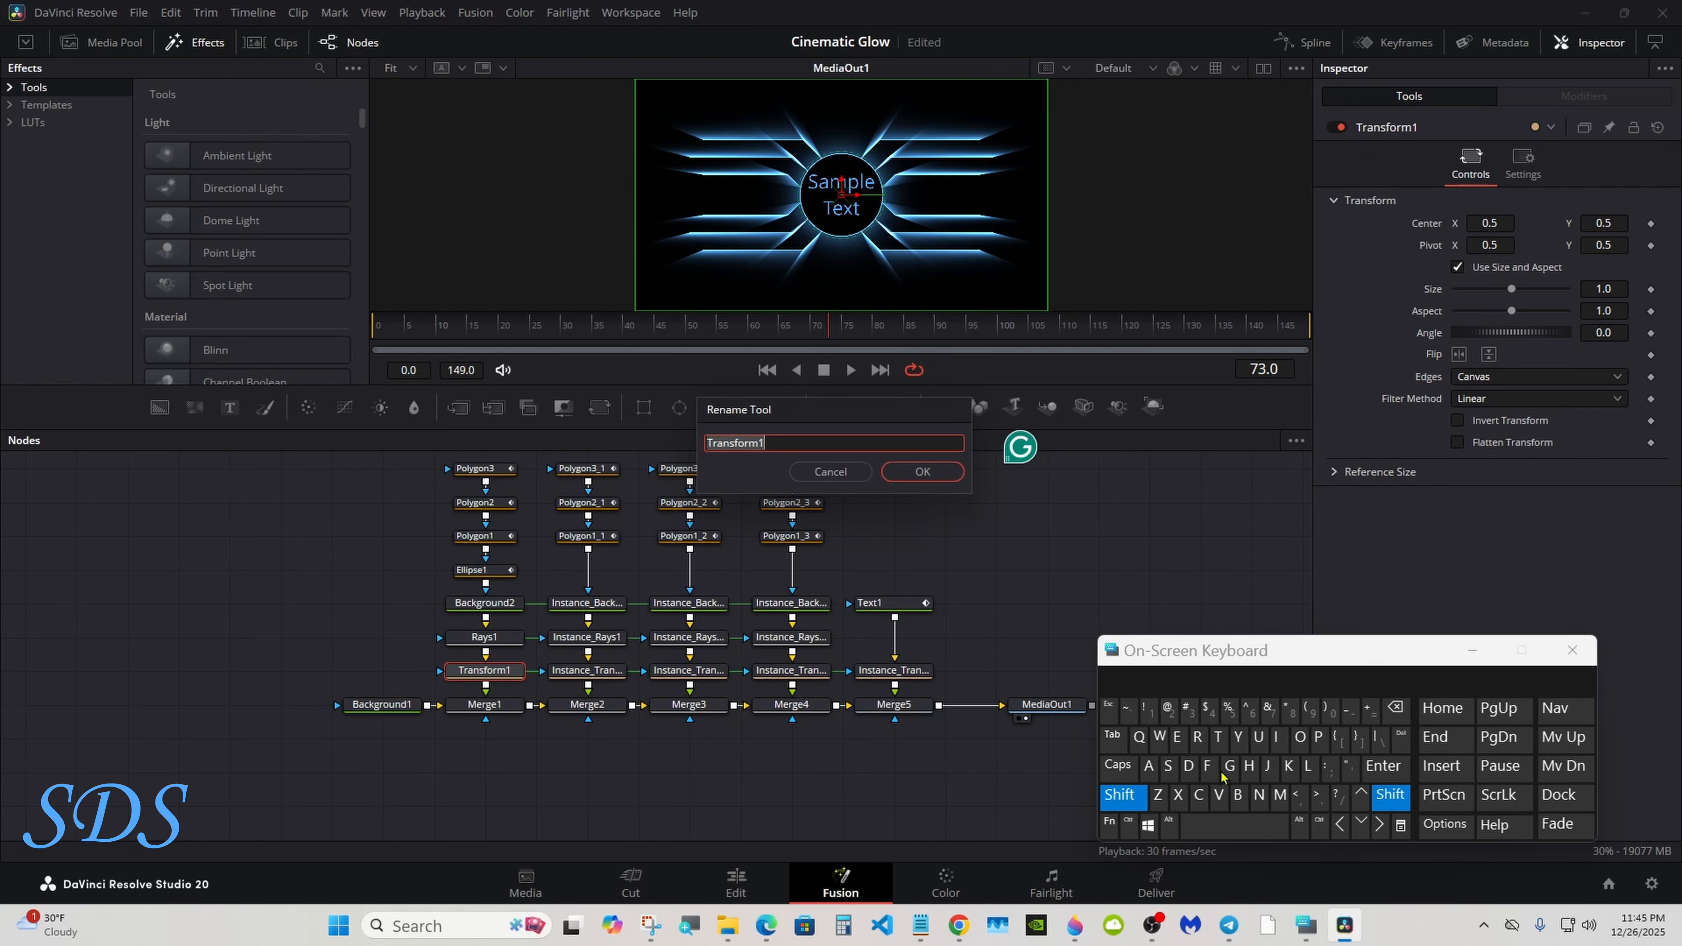
click(1223, 769)
click(1191, 679)
click(1130, 803)
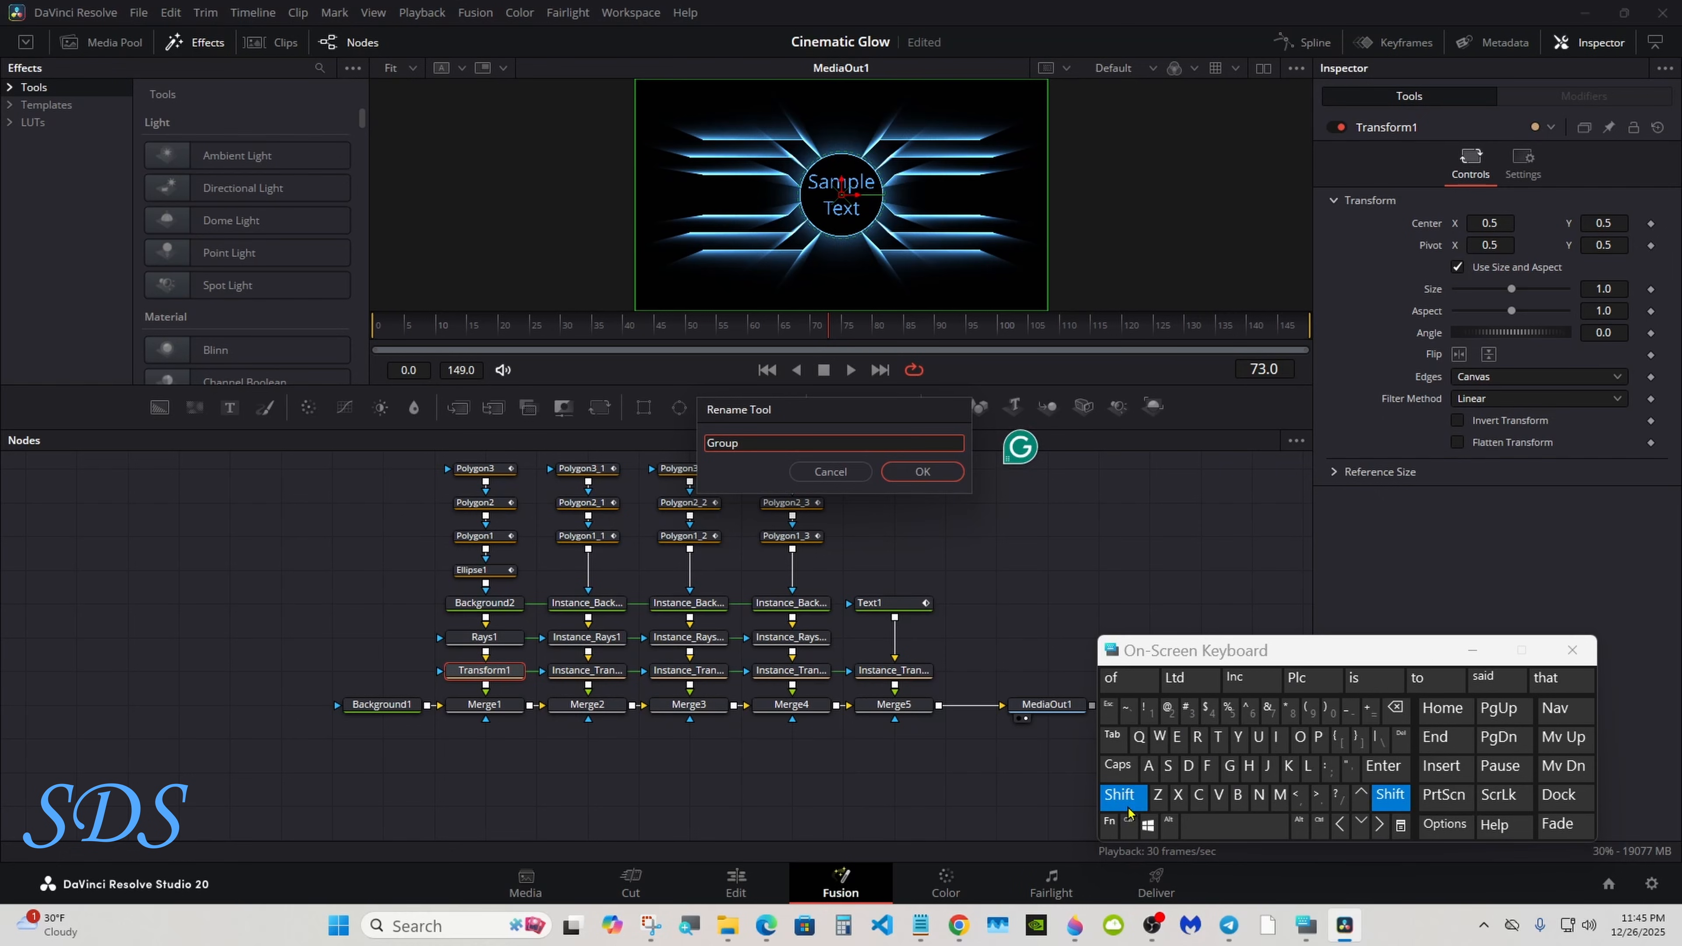
click(1198, 794)
click(1299, 736)
click(1258, 794)
click(1217, 736)
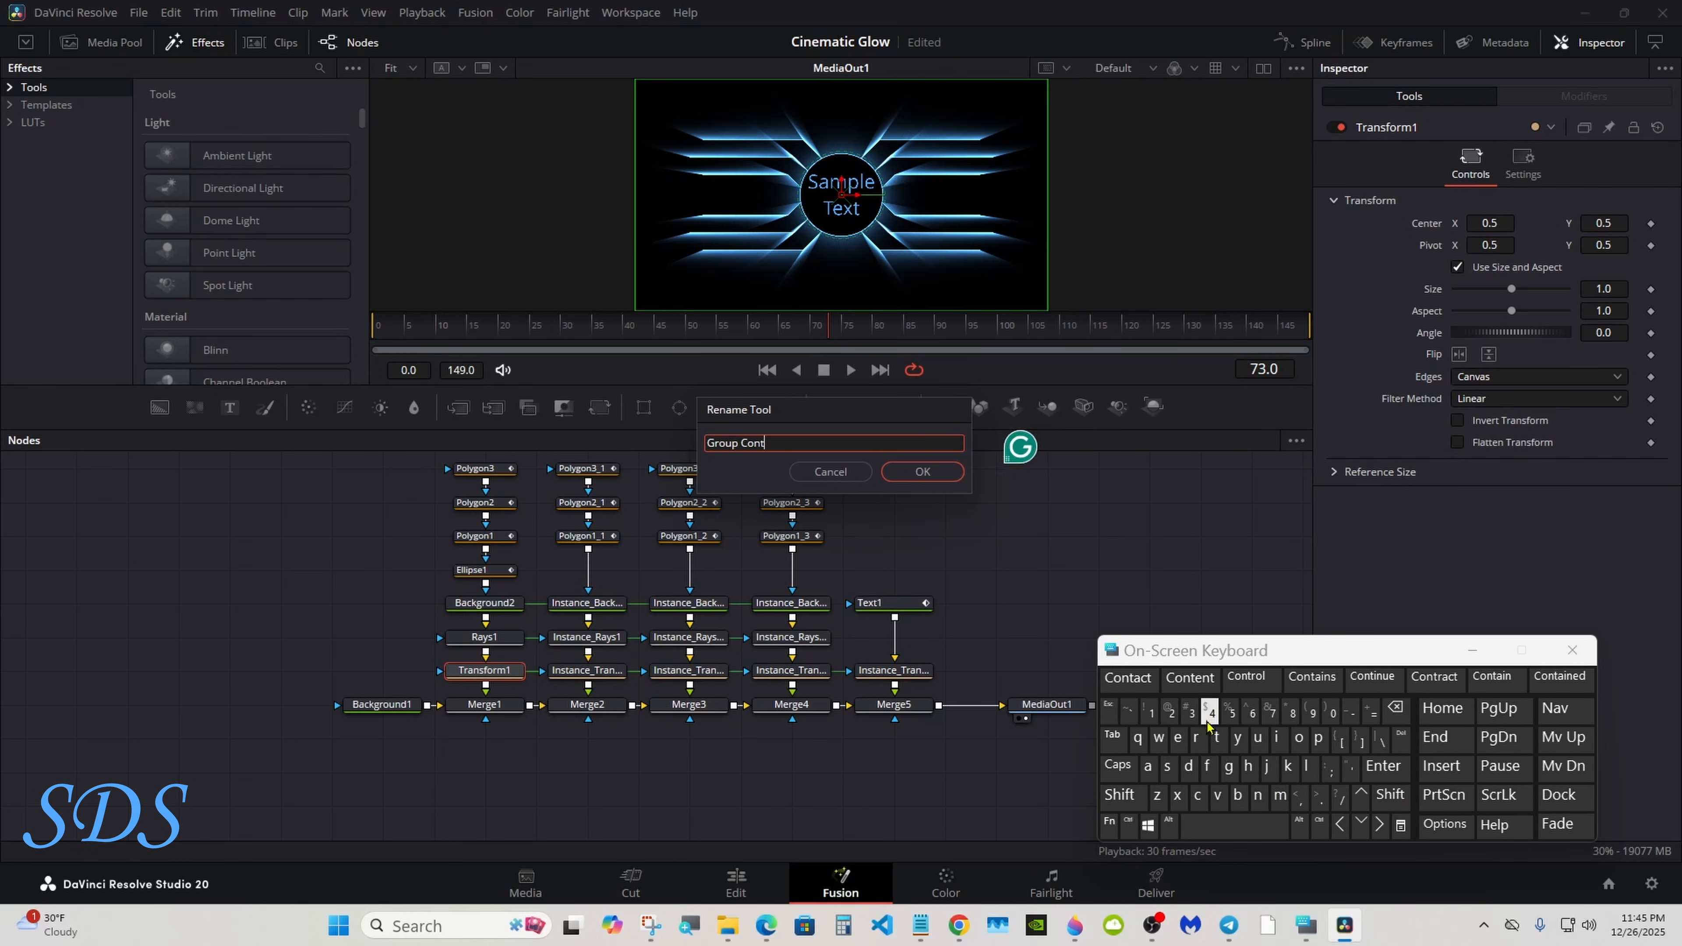
click(1196, 737)
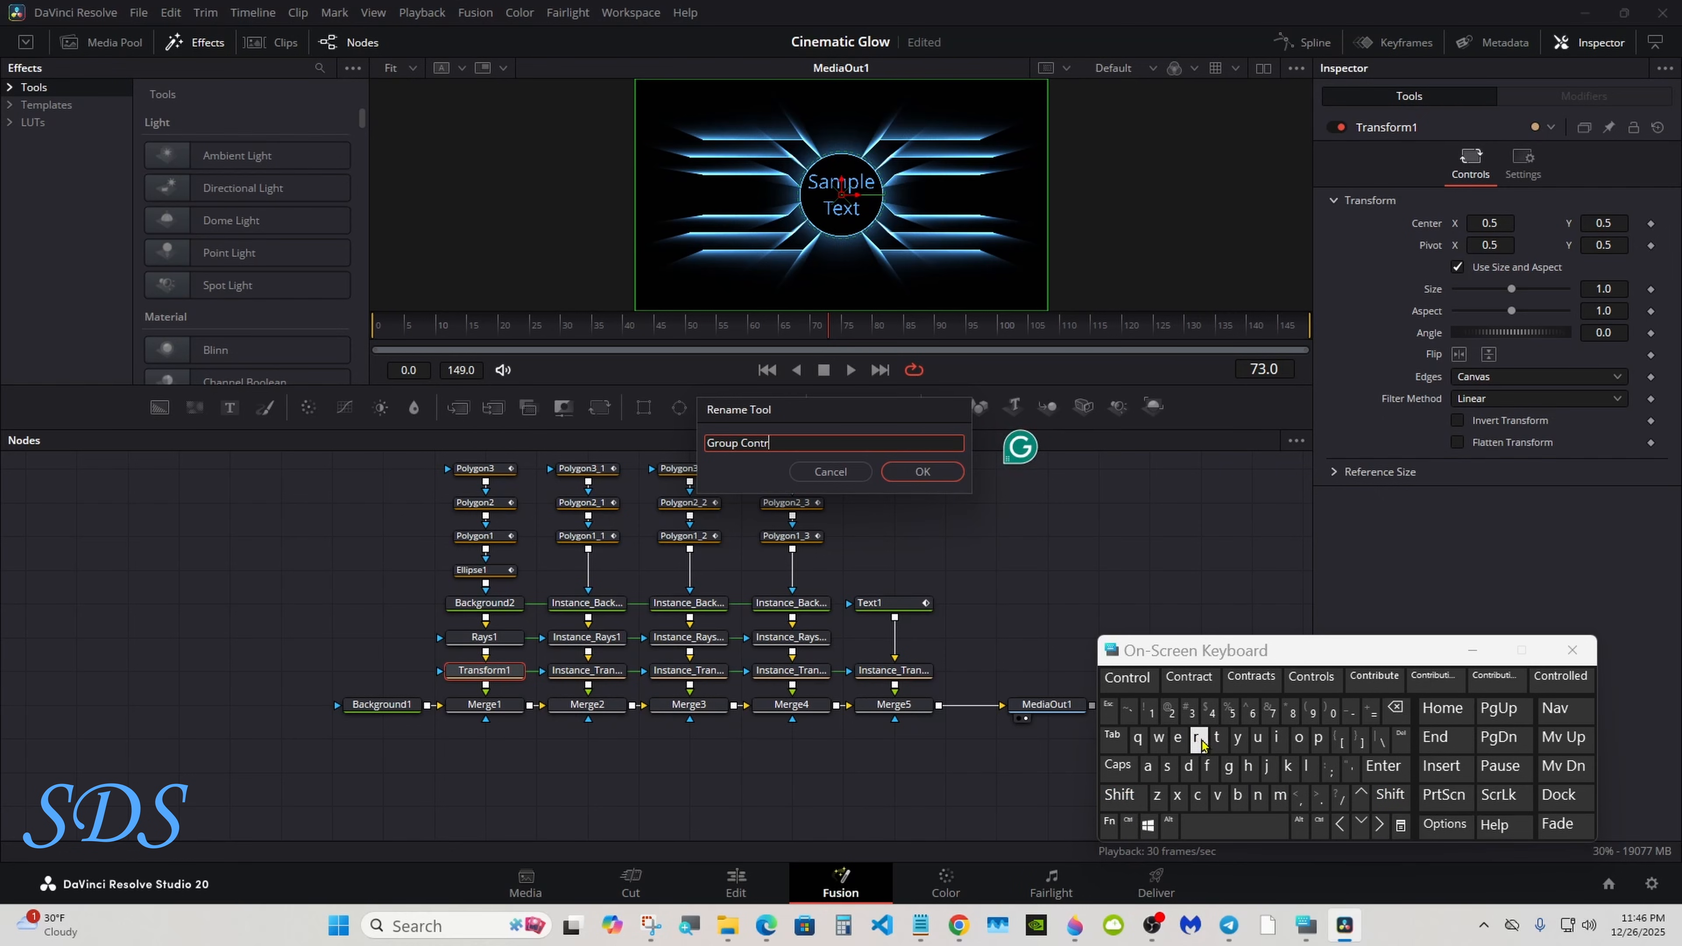
click(1309, 685)
click(923, 471)
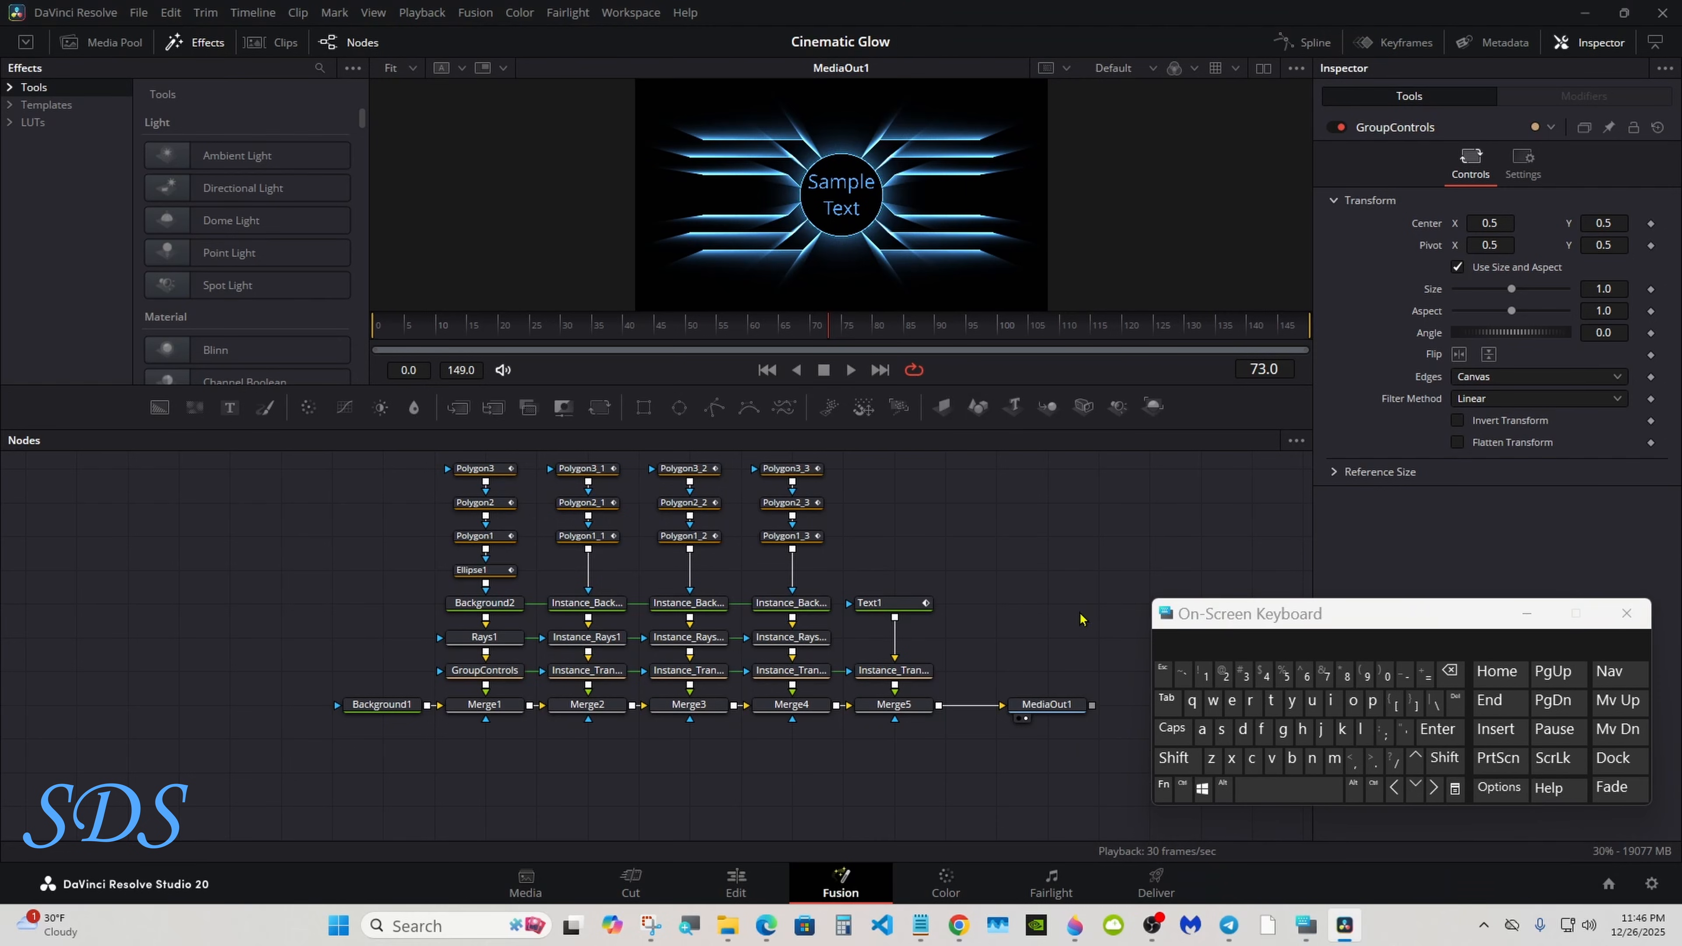
- Set the GroupControls node's Size to 0.8 and deselect the node
click(498, 672)
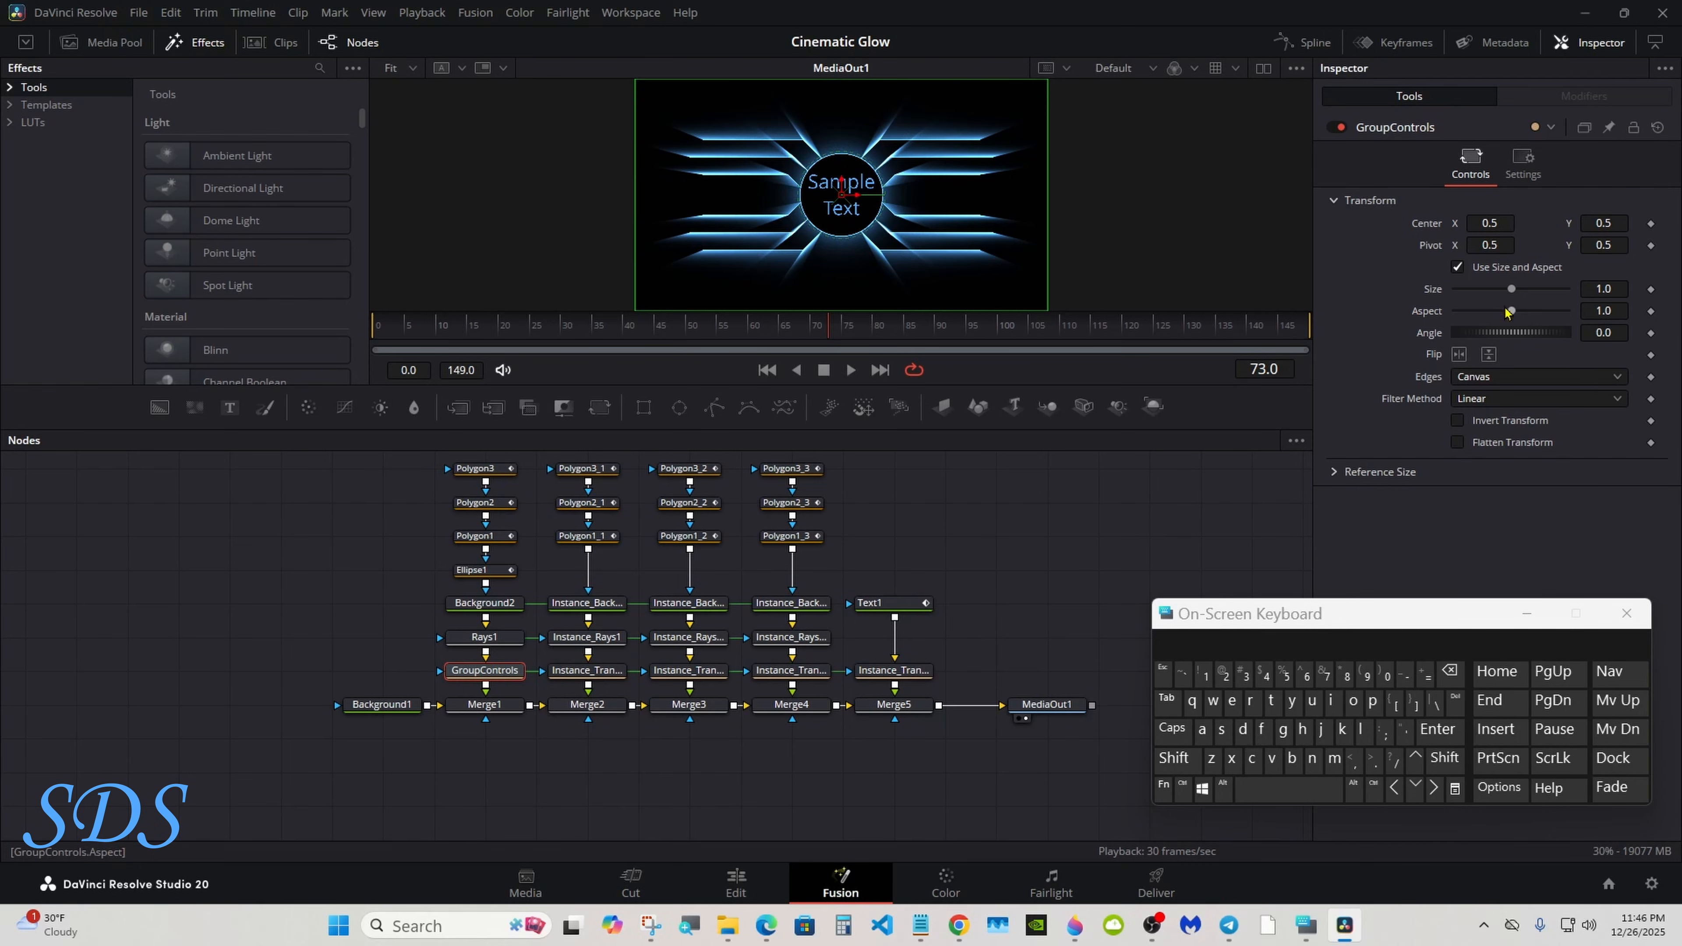
drag(1511, 289, 1501, 290)
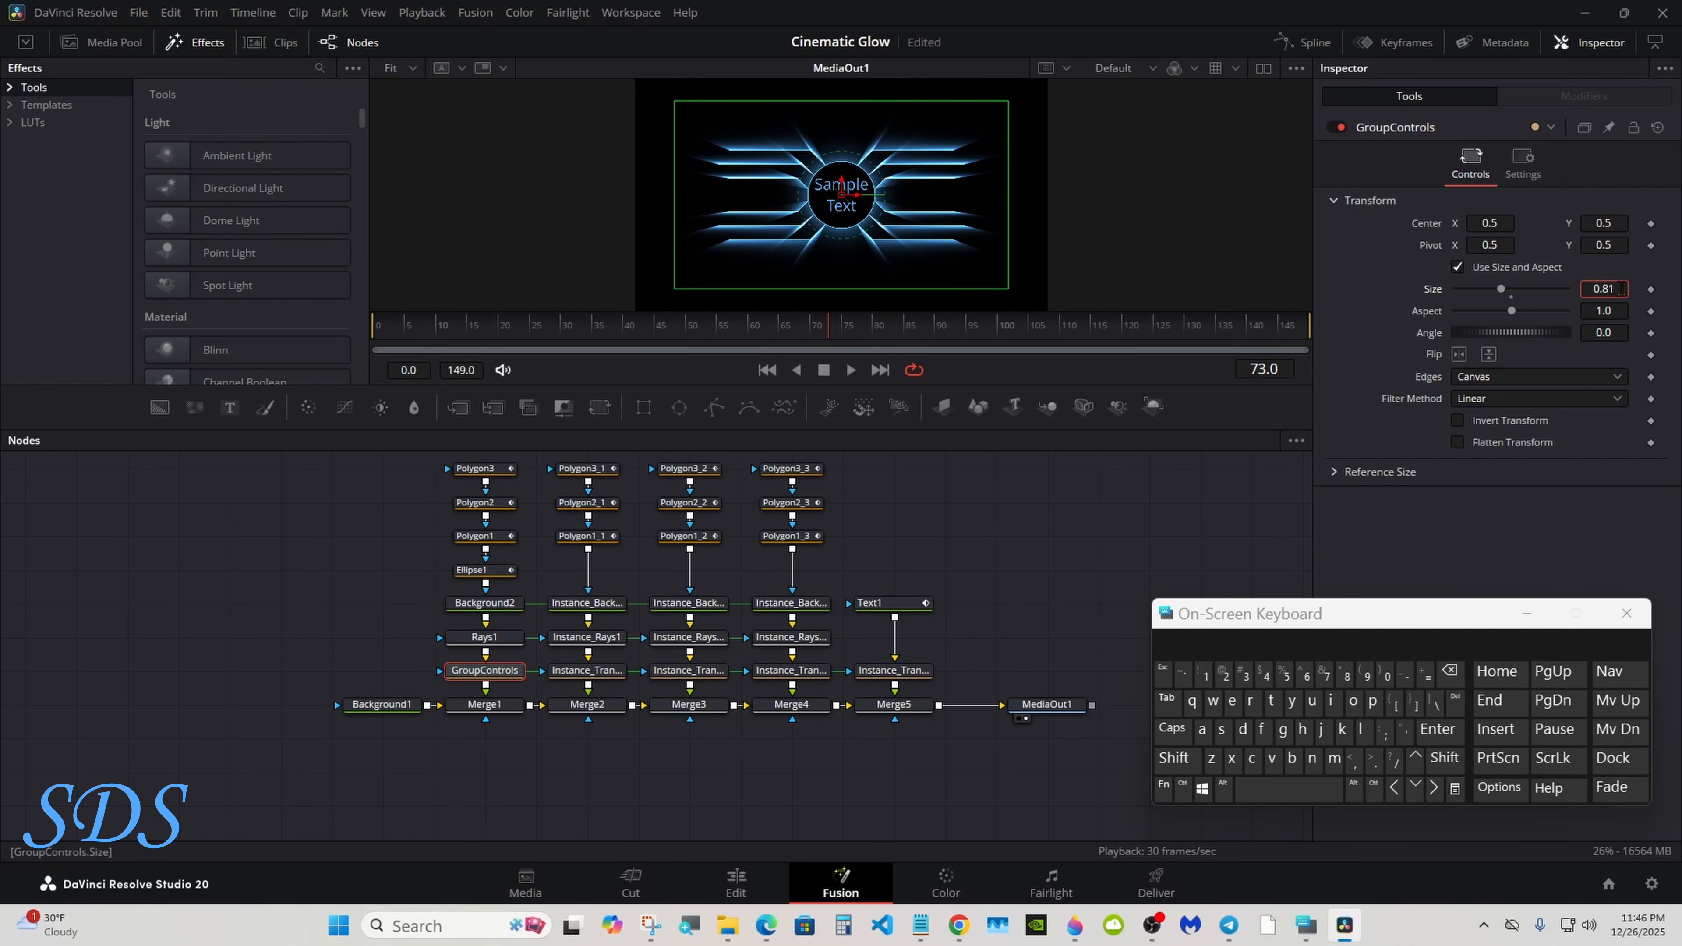
key(BackSpace)
key(Return)
click(1055, 610)
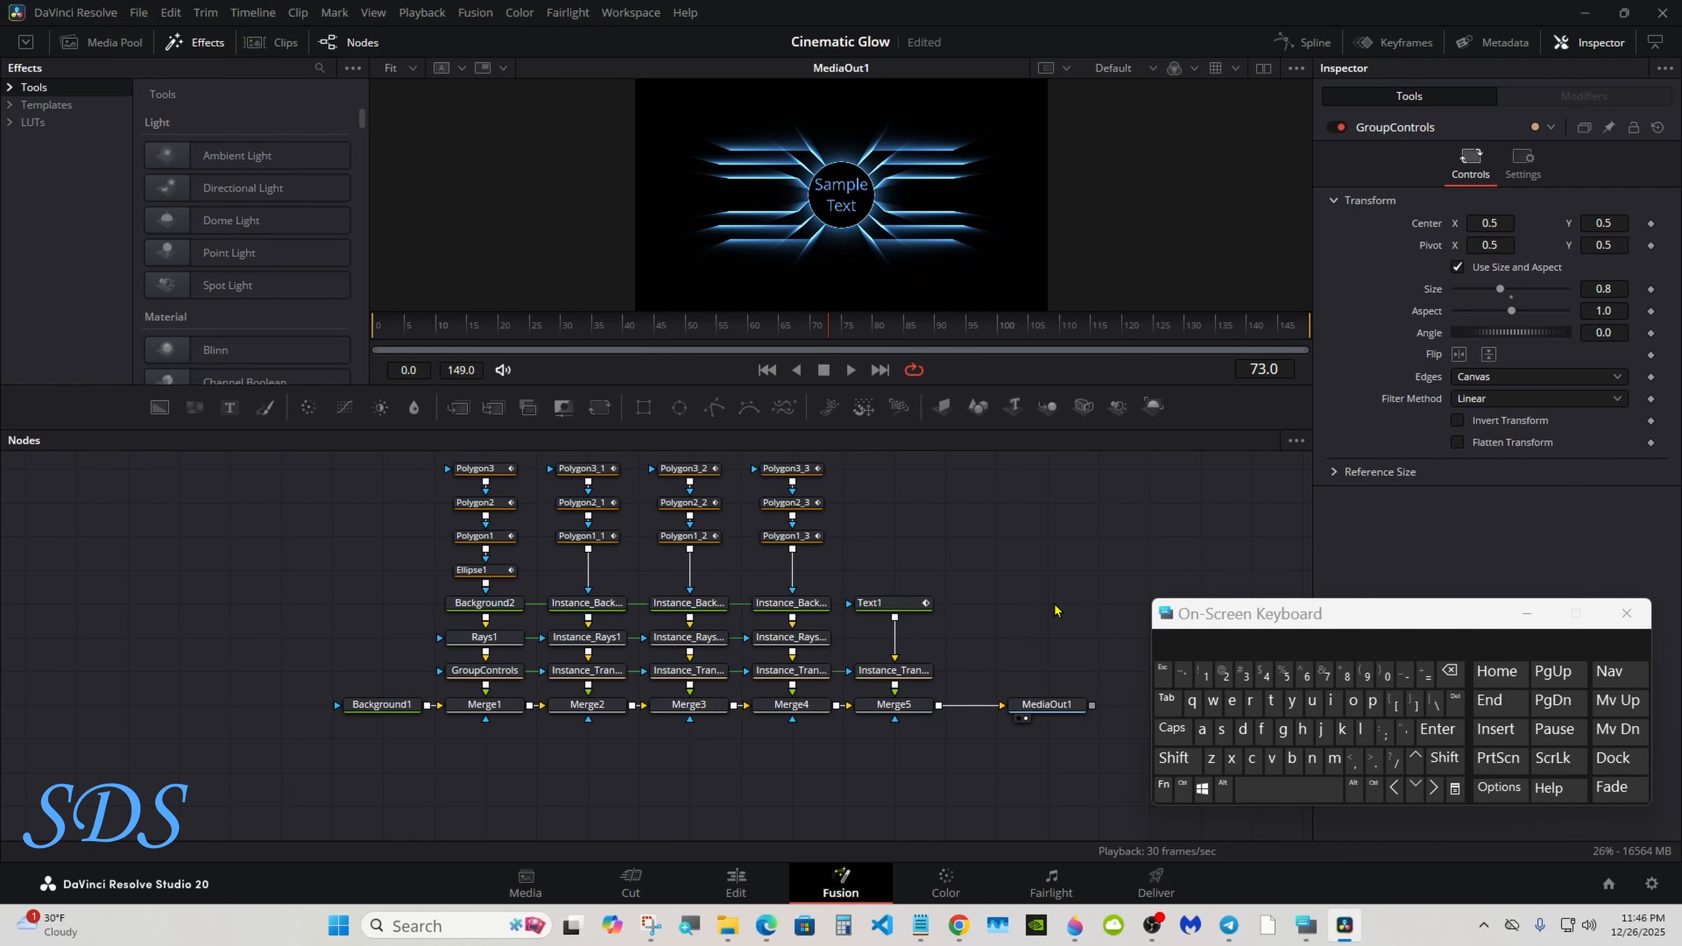
- Select Text1, GroupControls, Rays1 and Background1 in that order, and add all the remaining nodes to the selection
click(1183, 790)
ctrl+click(884, 602)
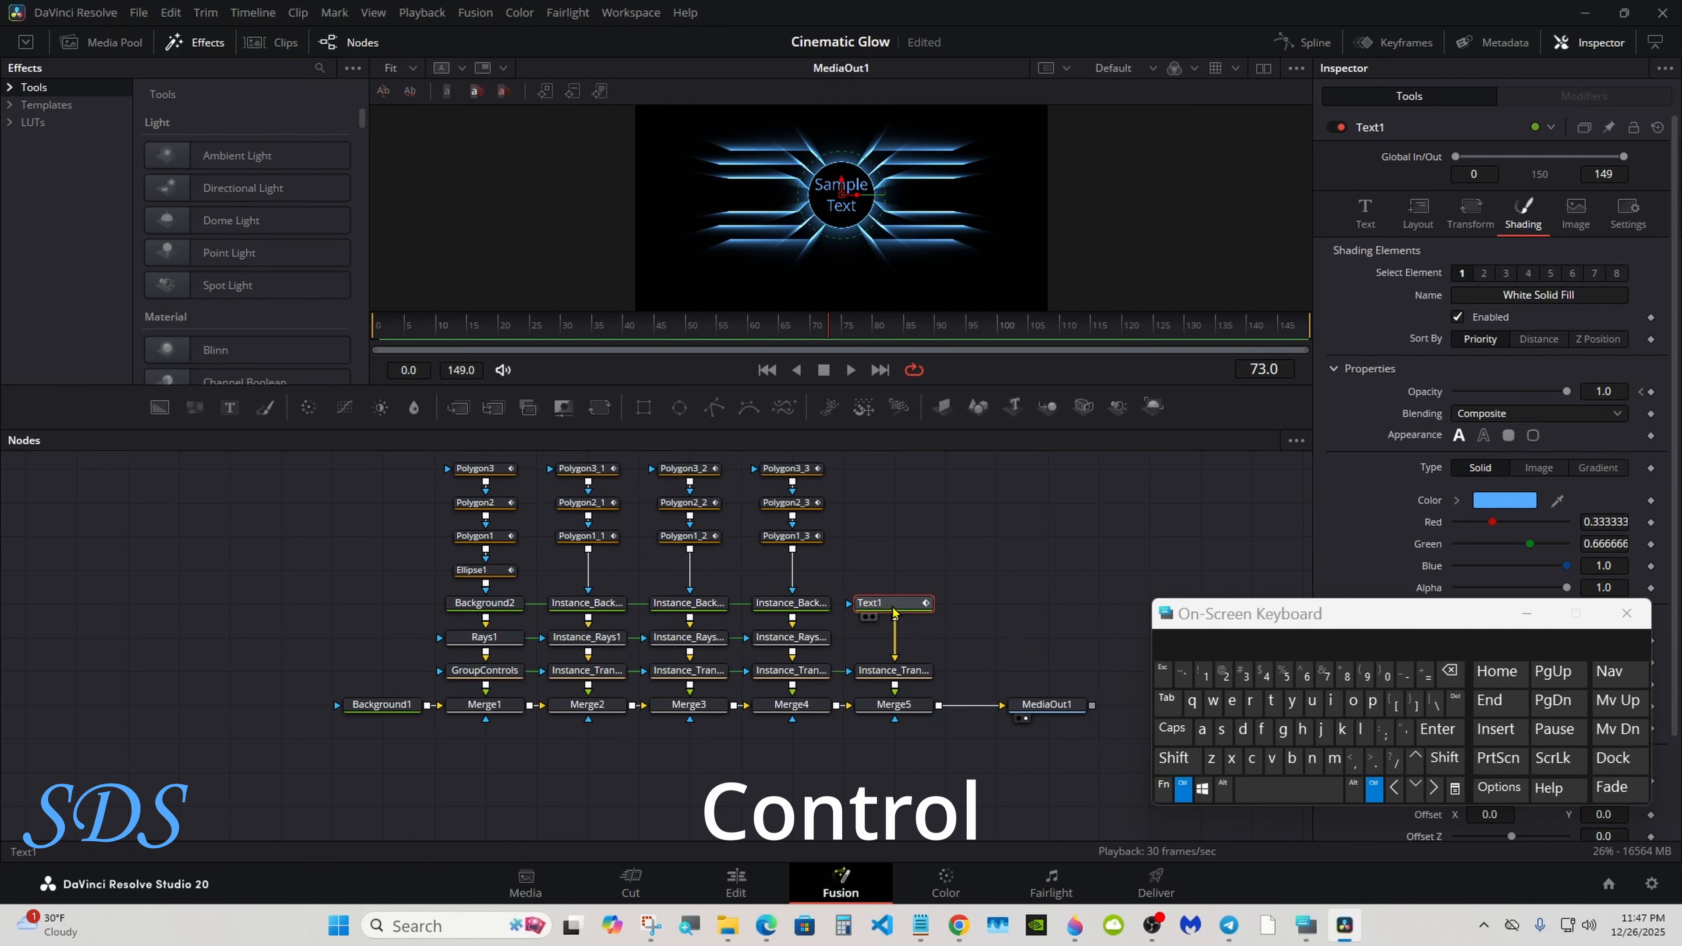
ctrl+click(495, 673)
ctrl+click(495, 640)
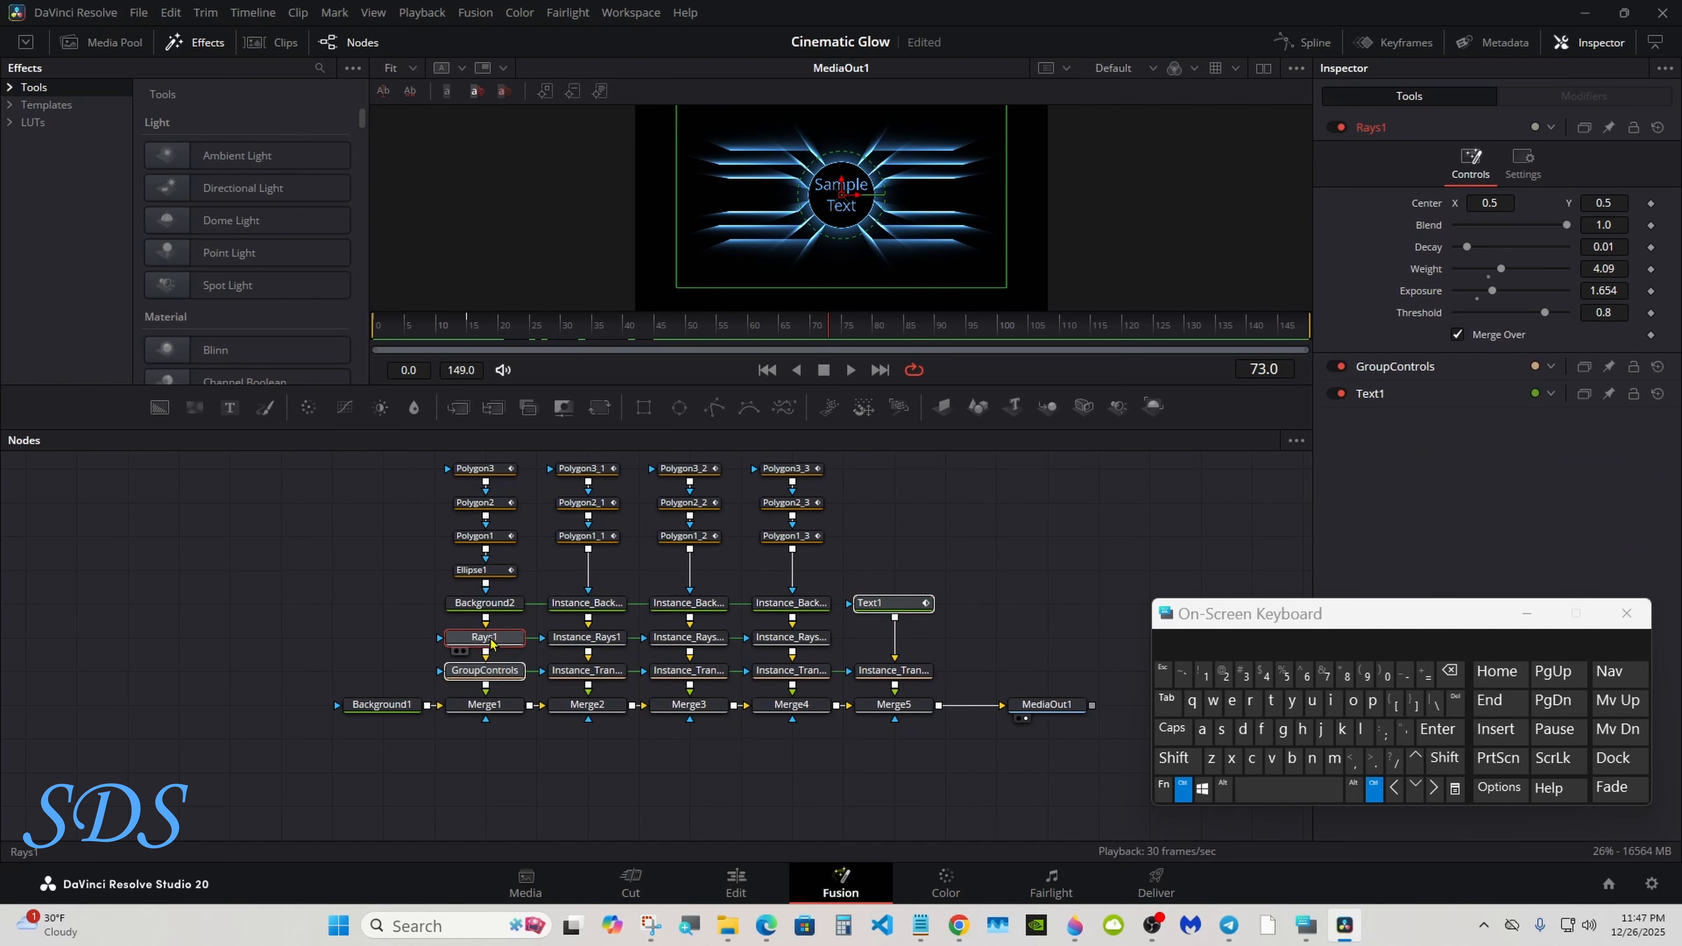
ctrl+click(361, 707)
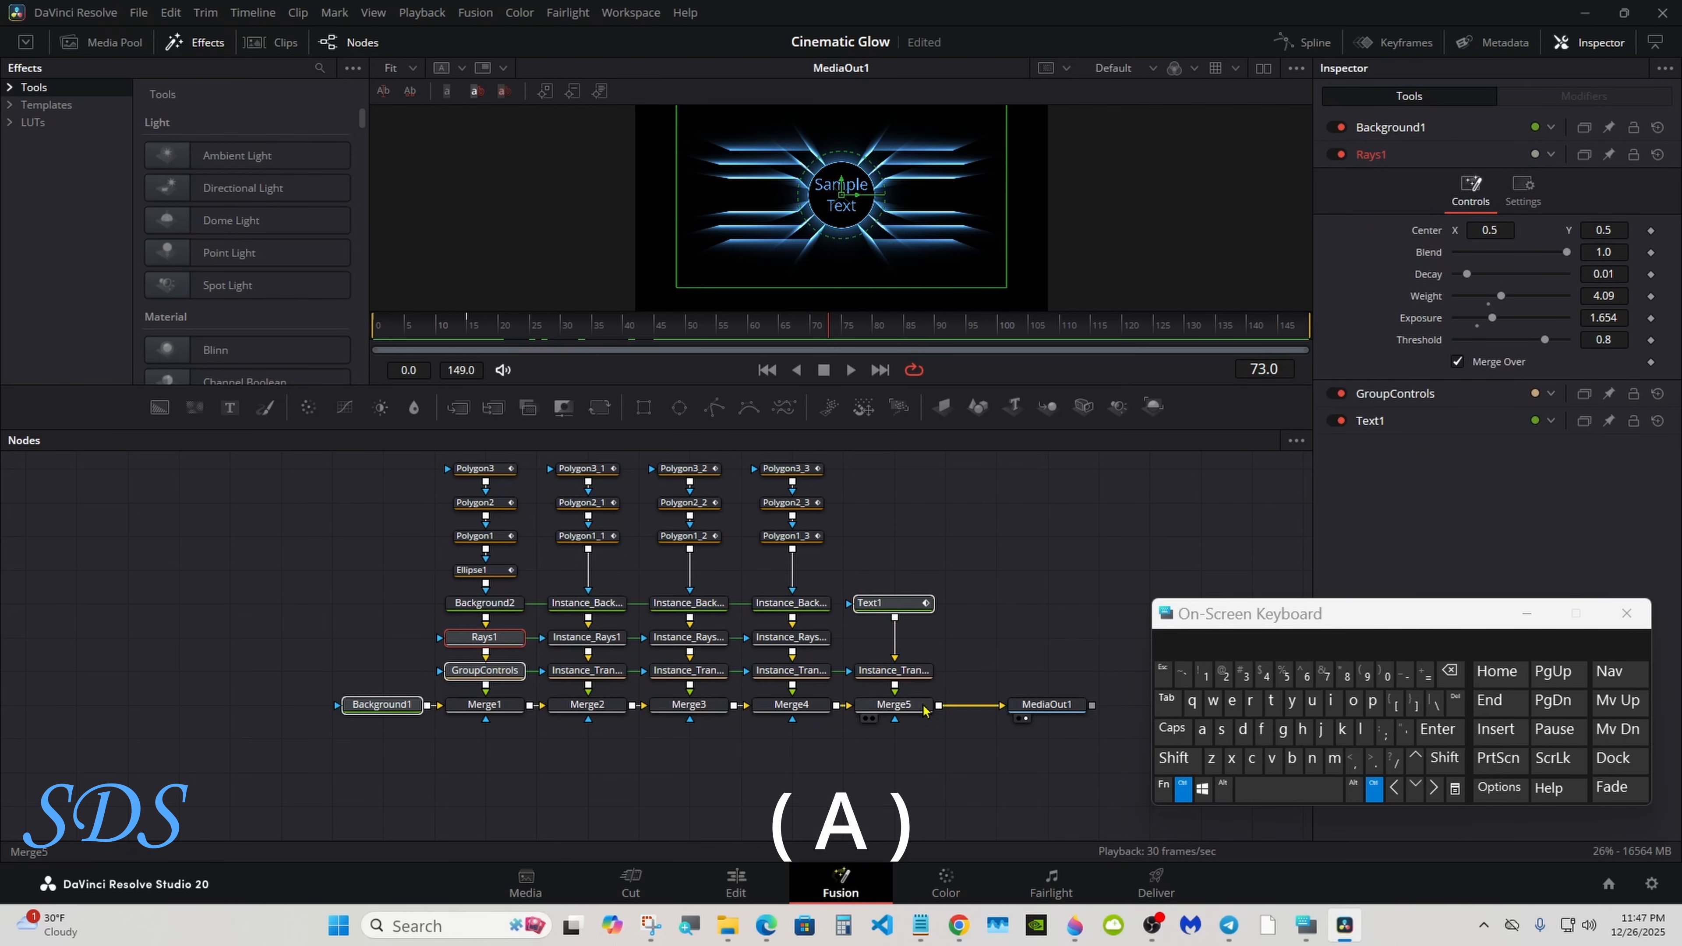
click(1203, 729)
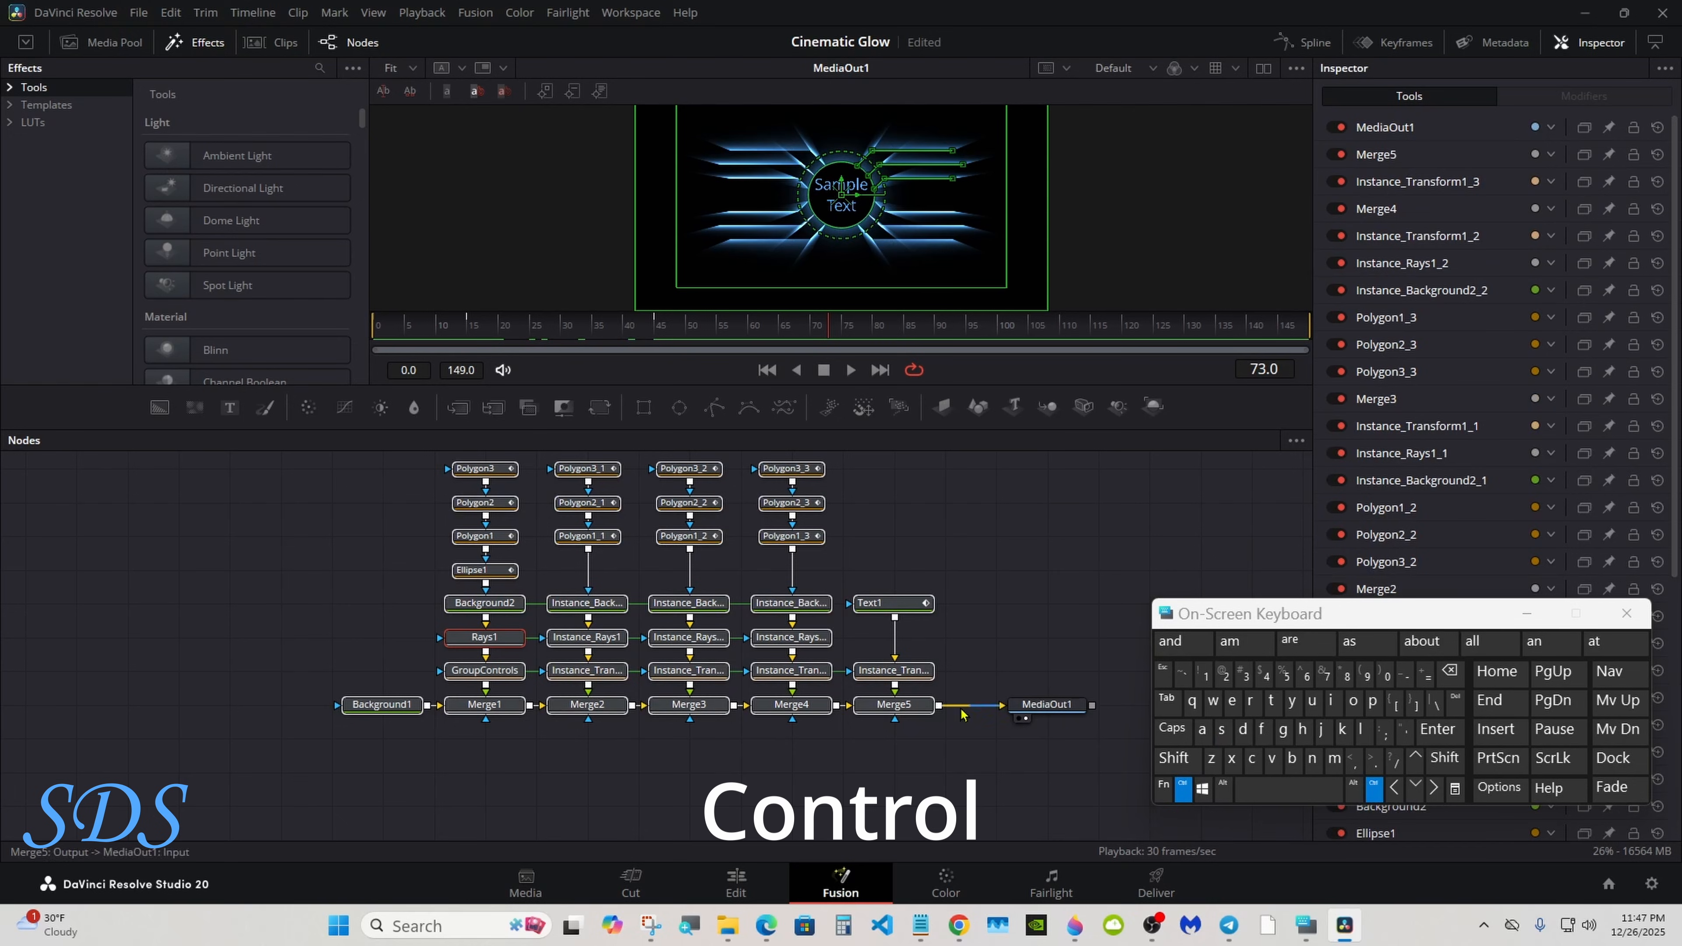
- Create a macro from the selected nodes and move the on-screen keyboard beside the macro editor's name field
right_click(487, 645)
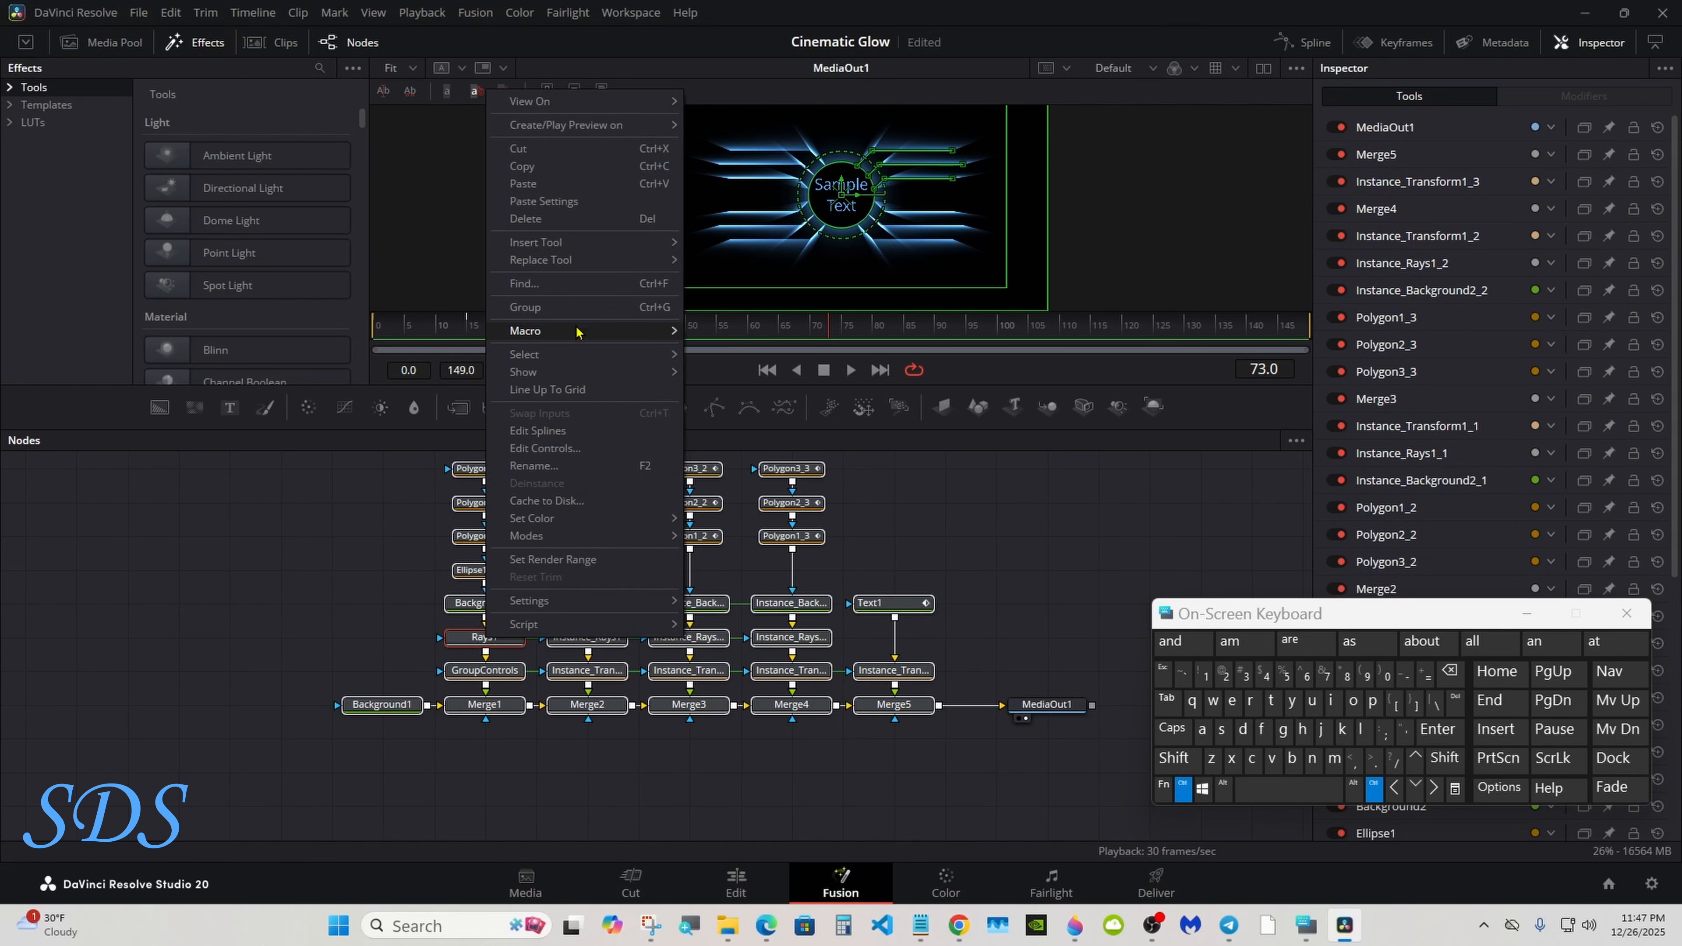
mouse_move(580, 331)
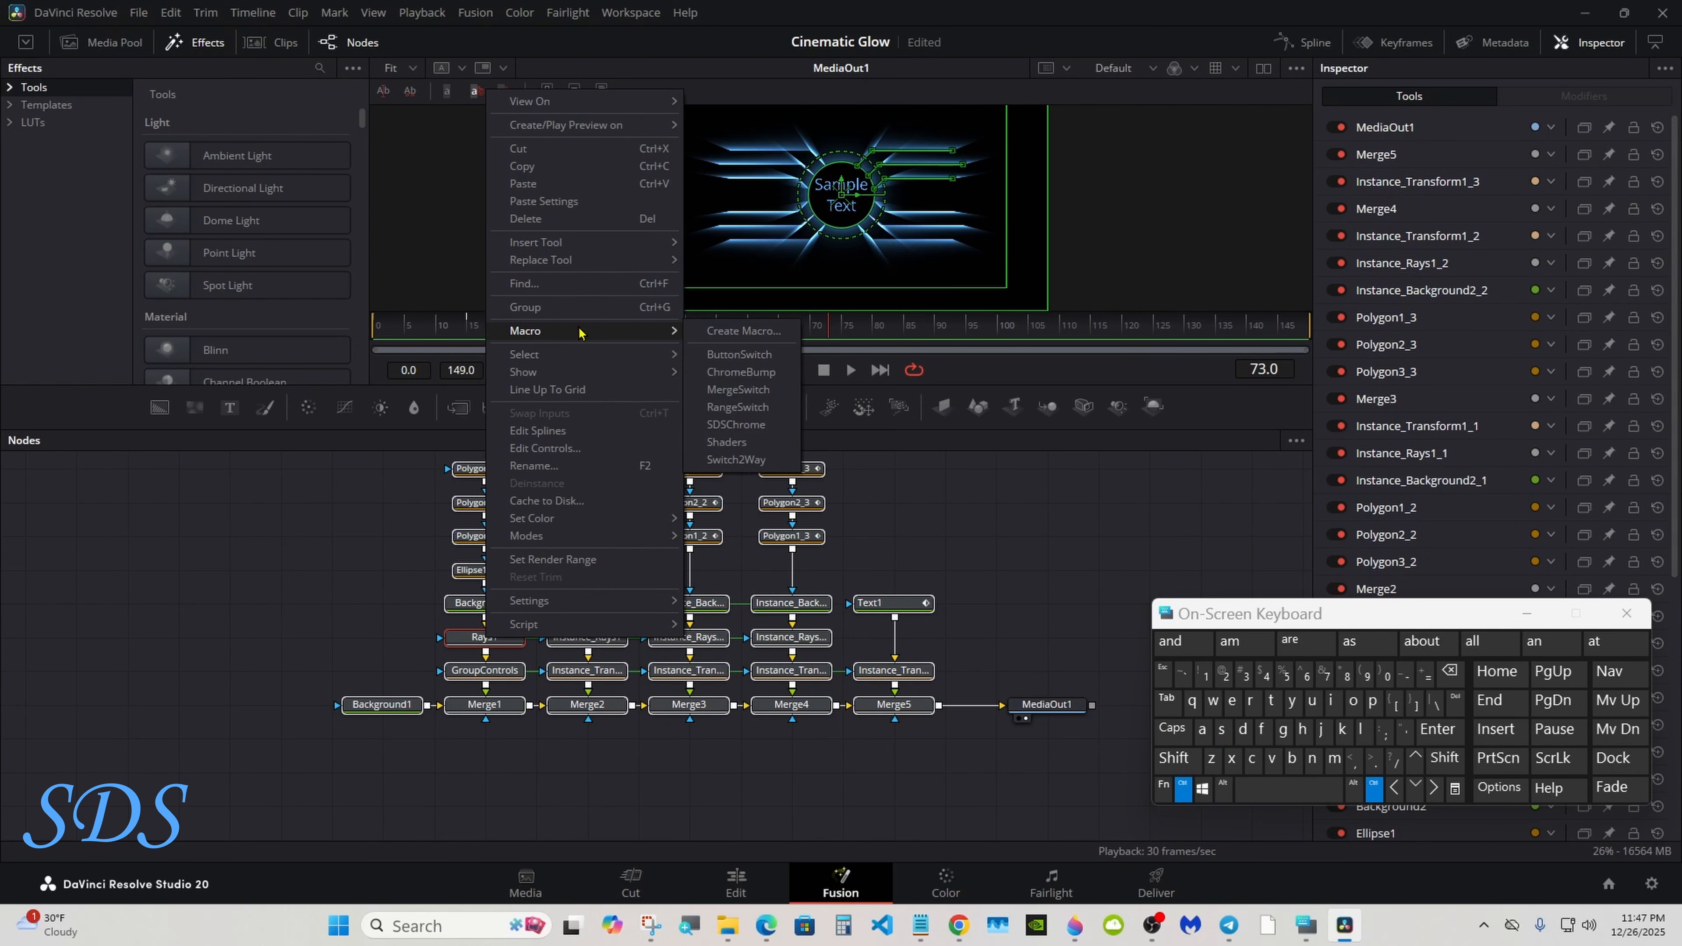
click(731, 331)
drag(278, 82, 670, 190)
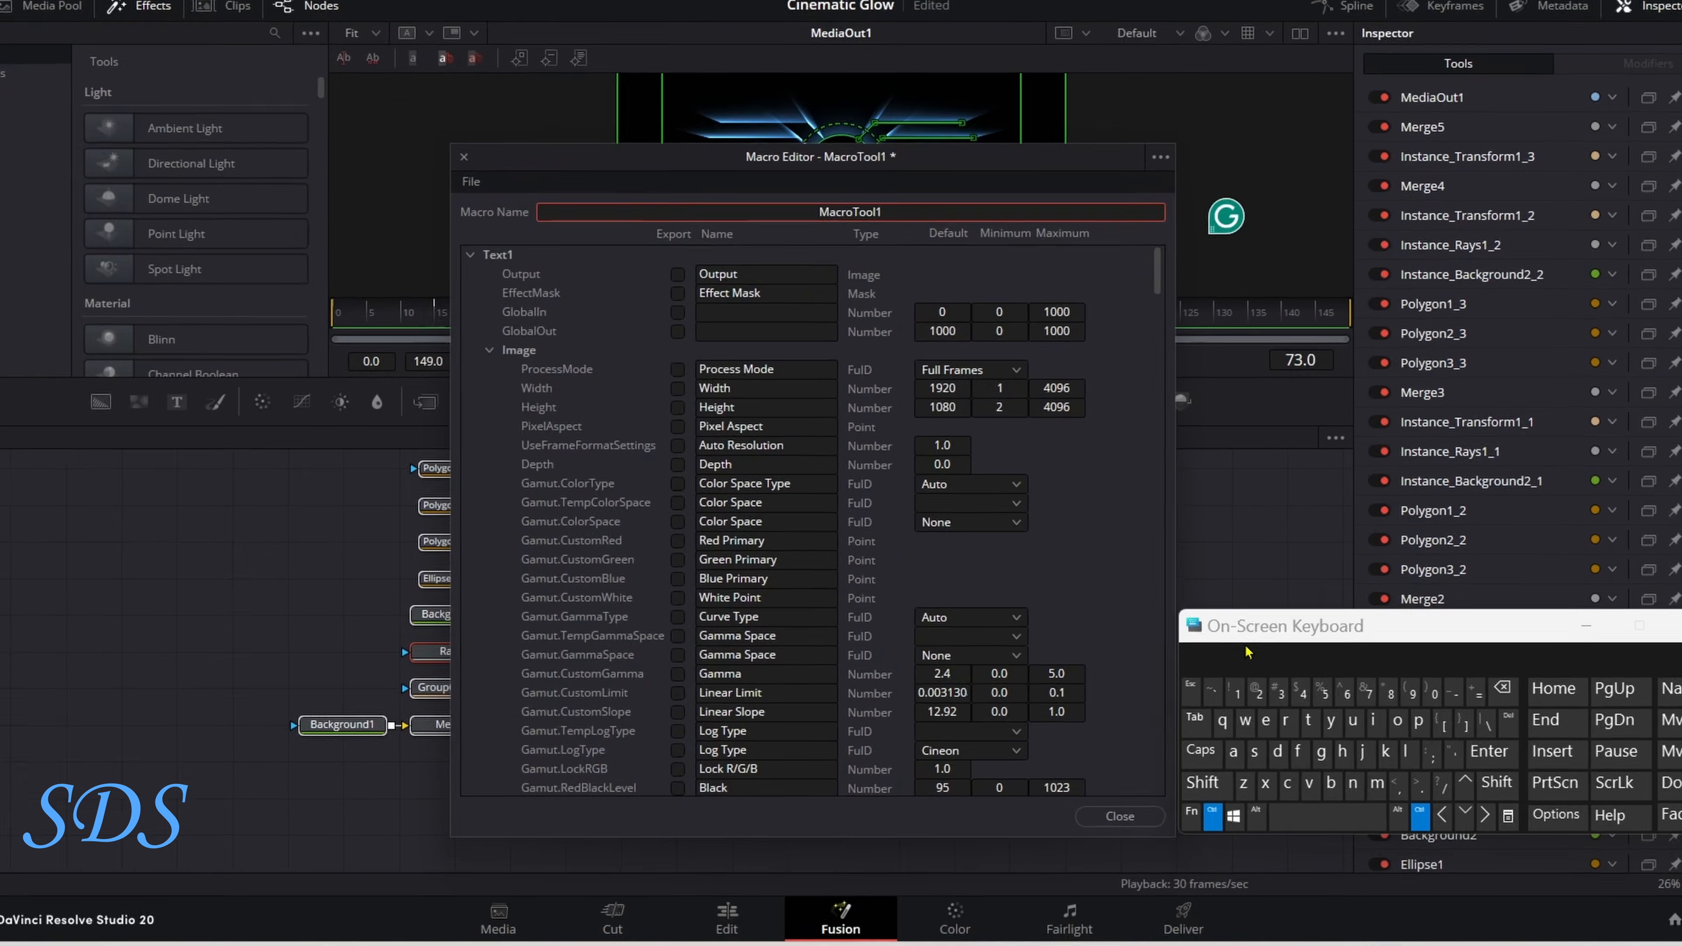
drag(1210, 624, 995, 530)
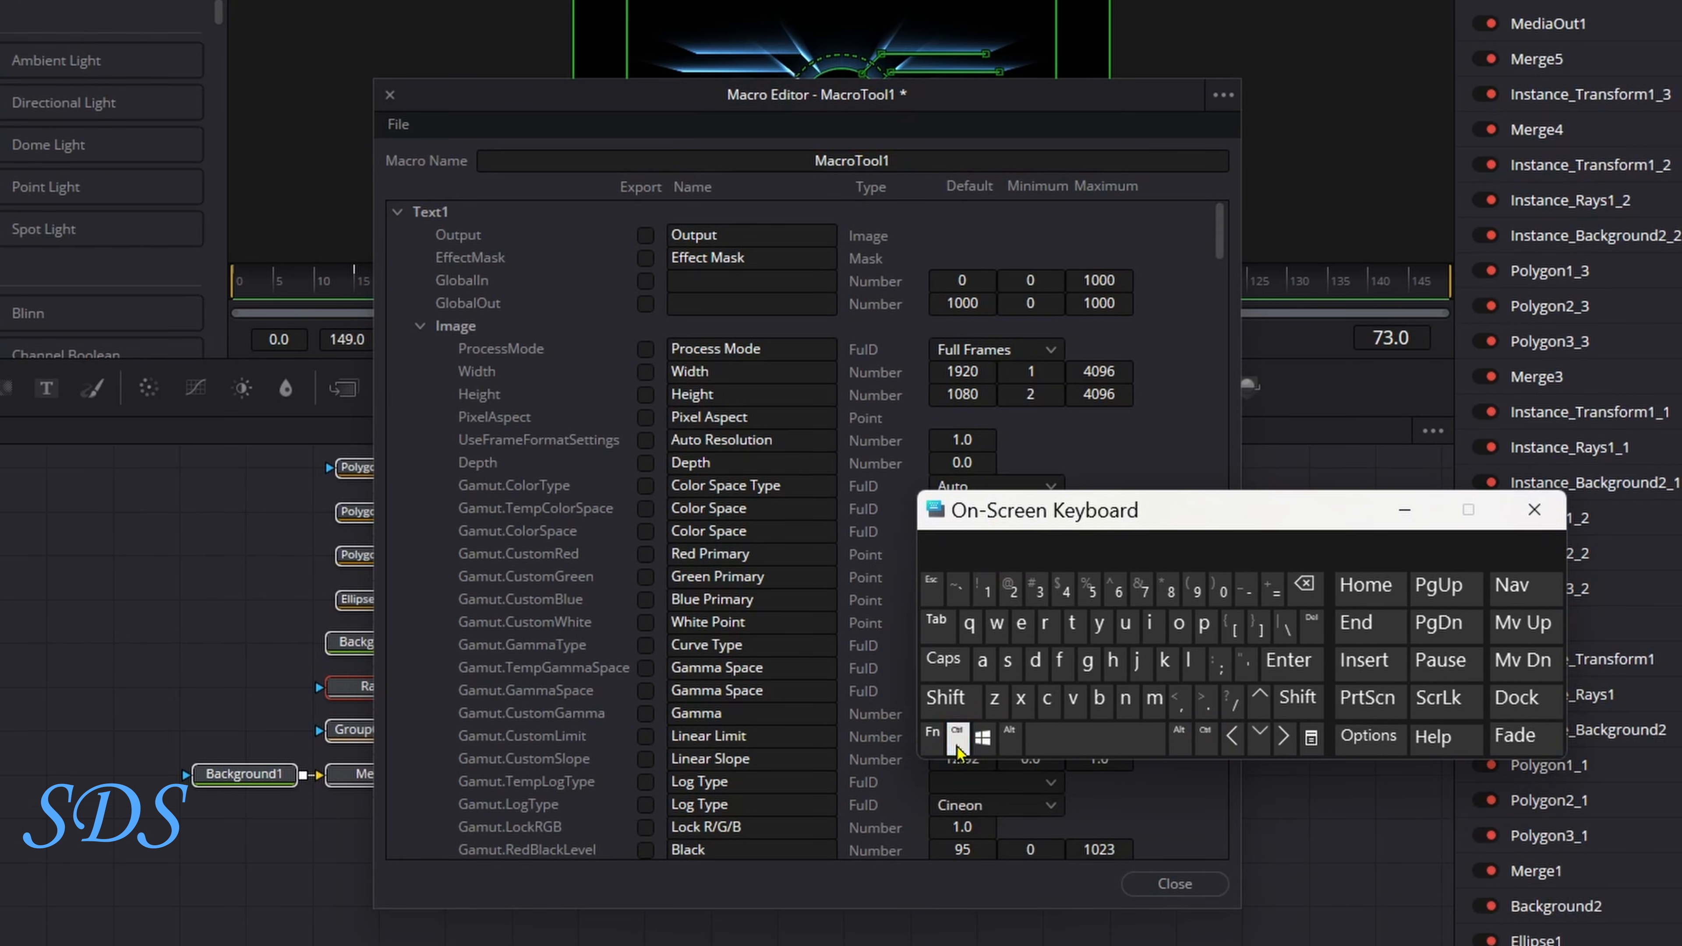
- Name the macro "Cinematic Tutorial 2" and shift the on-screen keyboard slightly aside
click(893, 159)
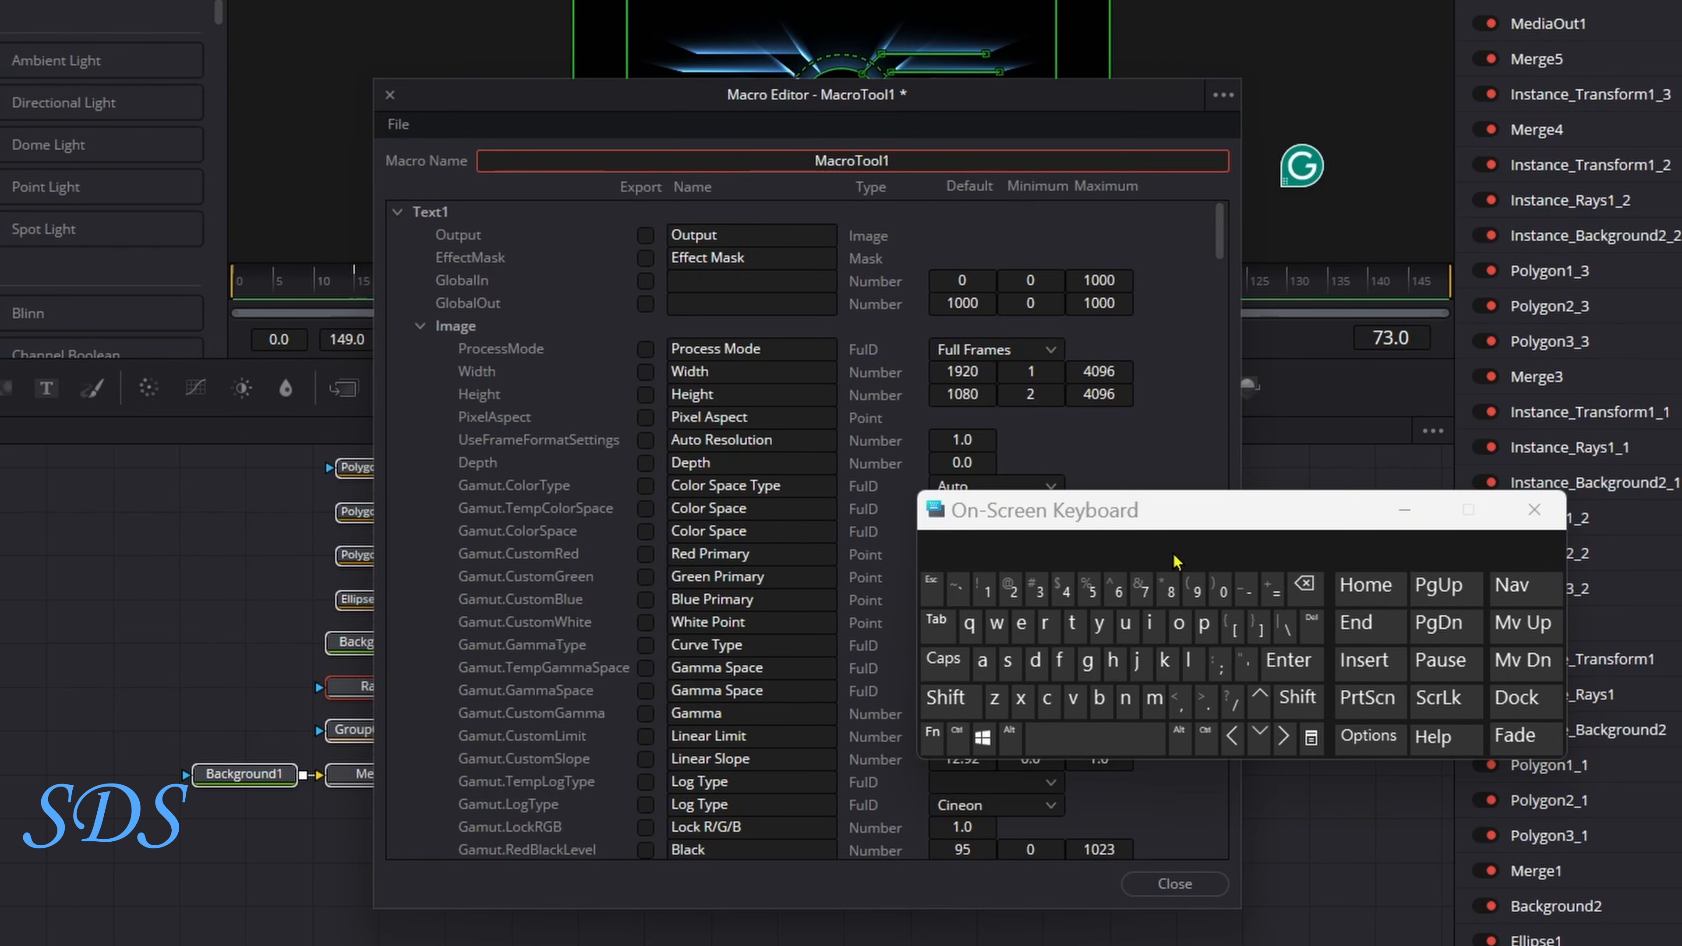
click(1304, 583)
click(945, 698)
click(1046, 698)
click(1150, 623)
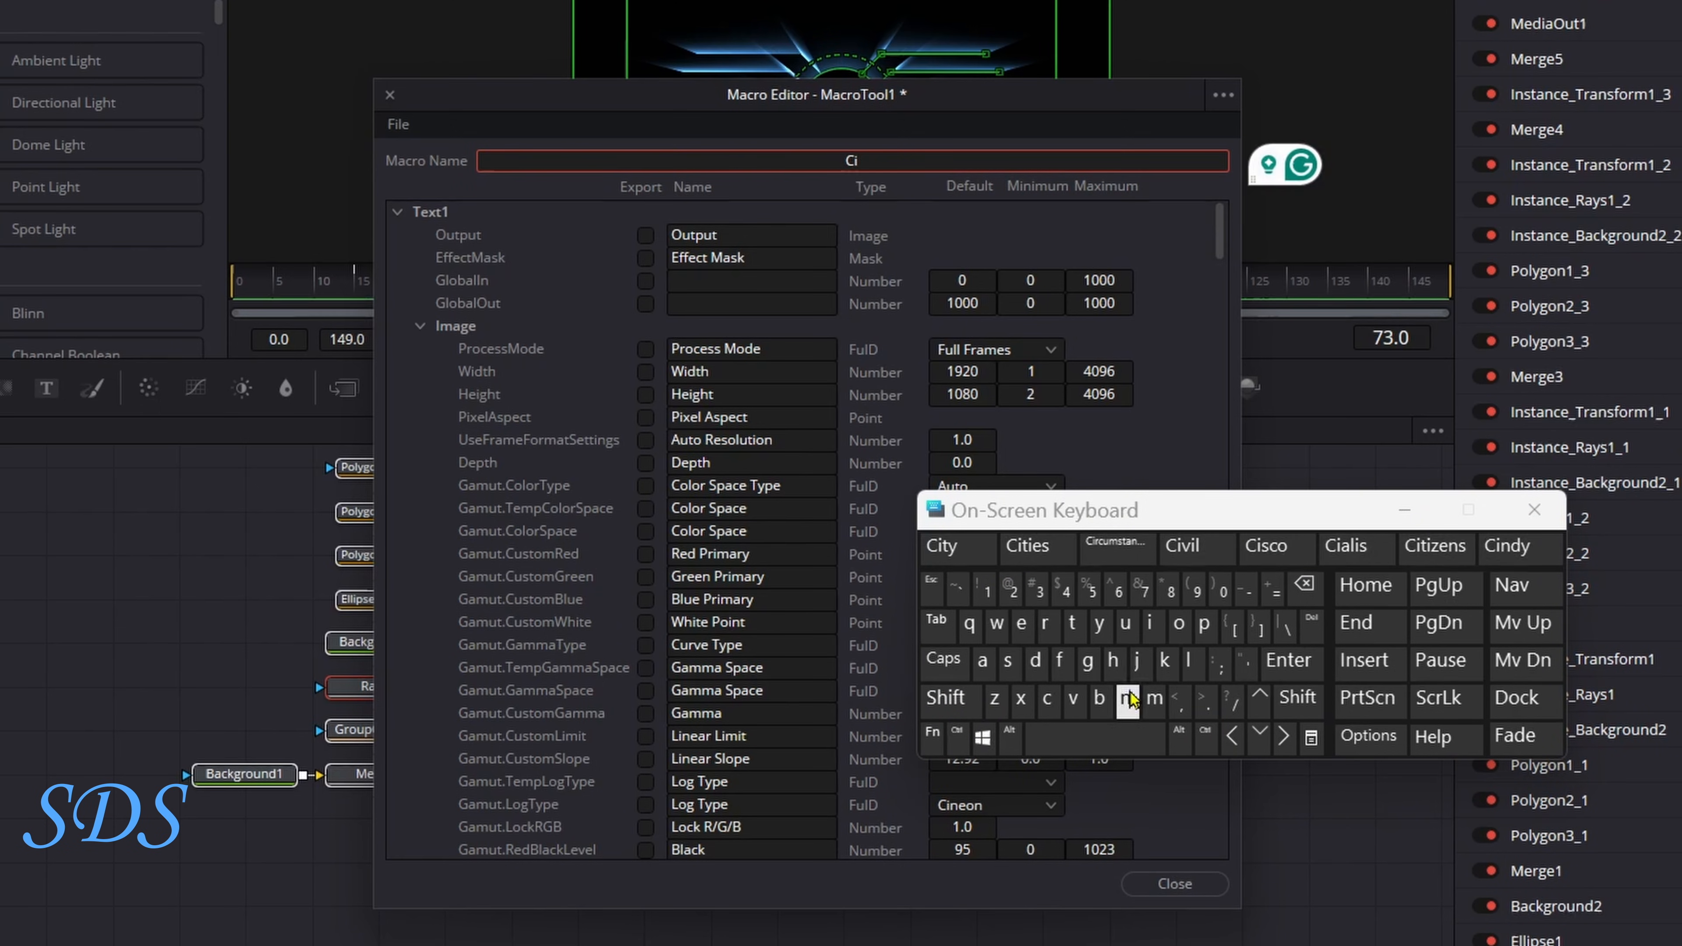
click(1128, 694)
click(1022, 626)
click(1152, 698)
click(987, 664)
click(1073, 626)
click(960, 550)
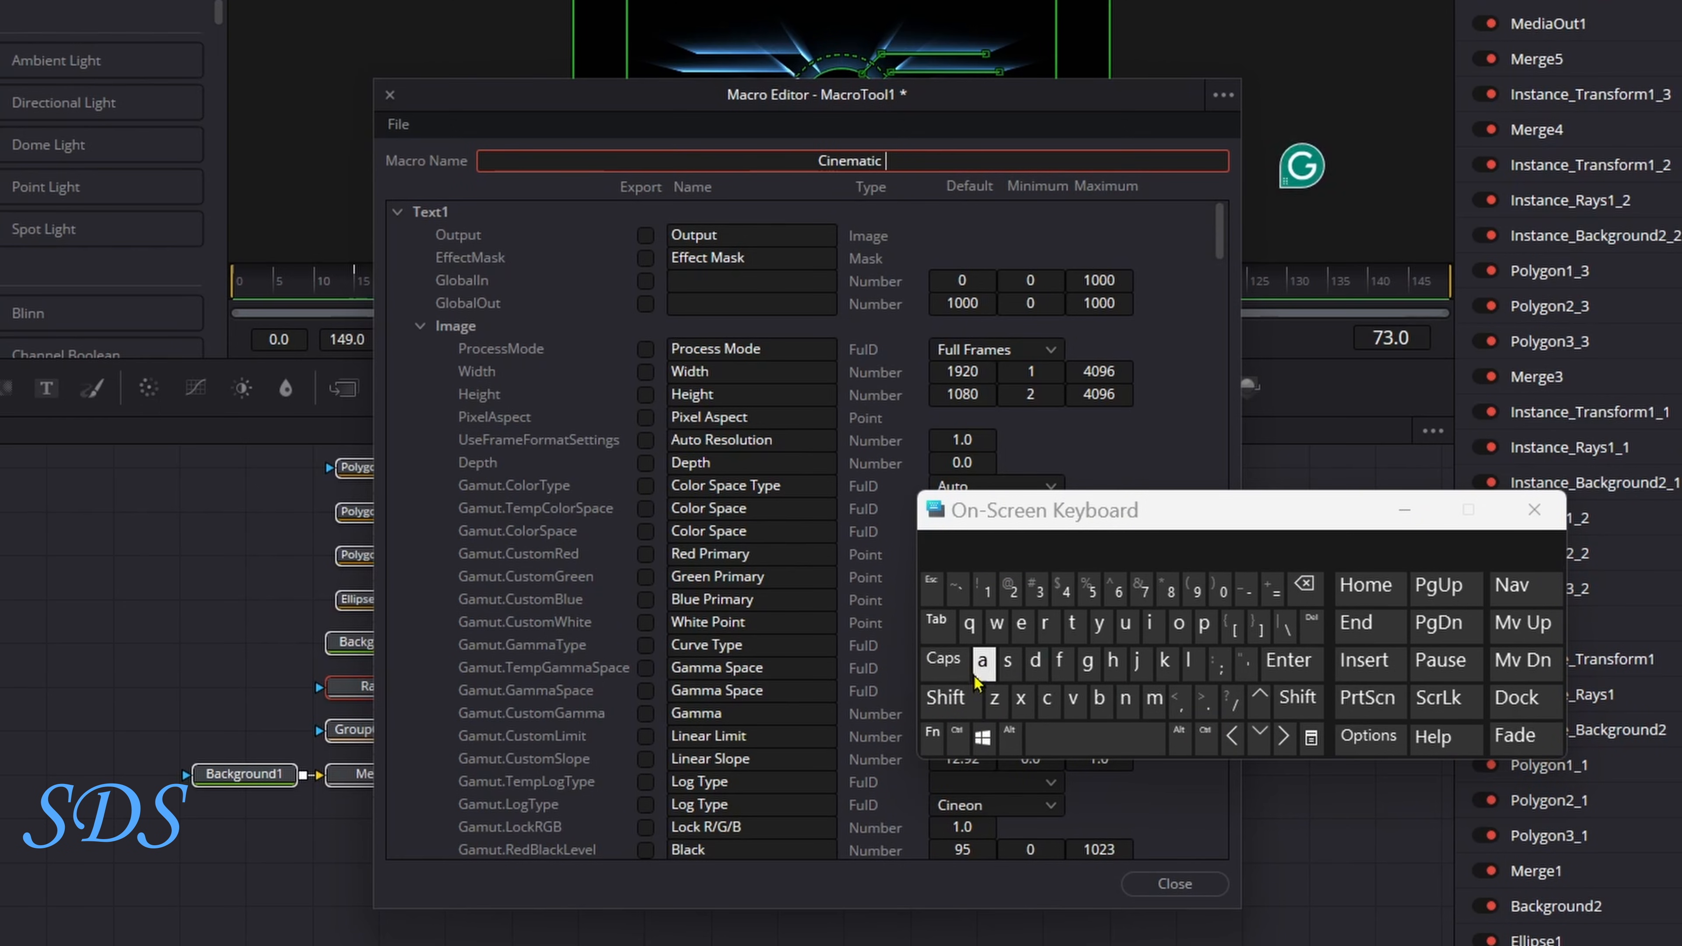
click(953, 698)
click(1072, 623)
click(1125, 623)
click(1072, 623)
click(994, 550)
click(1011, 588)
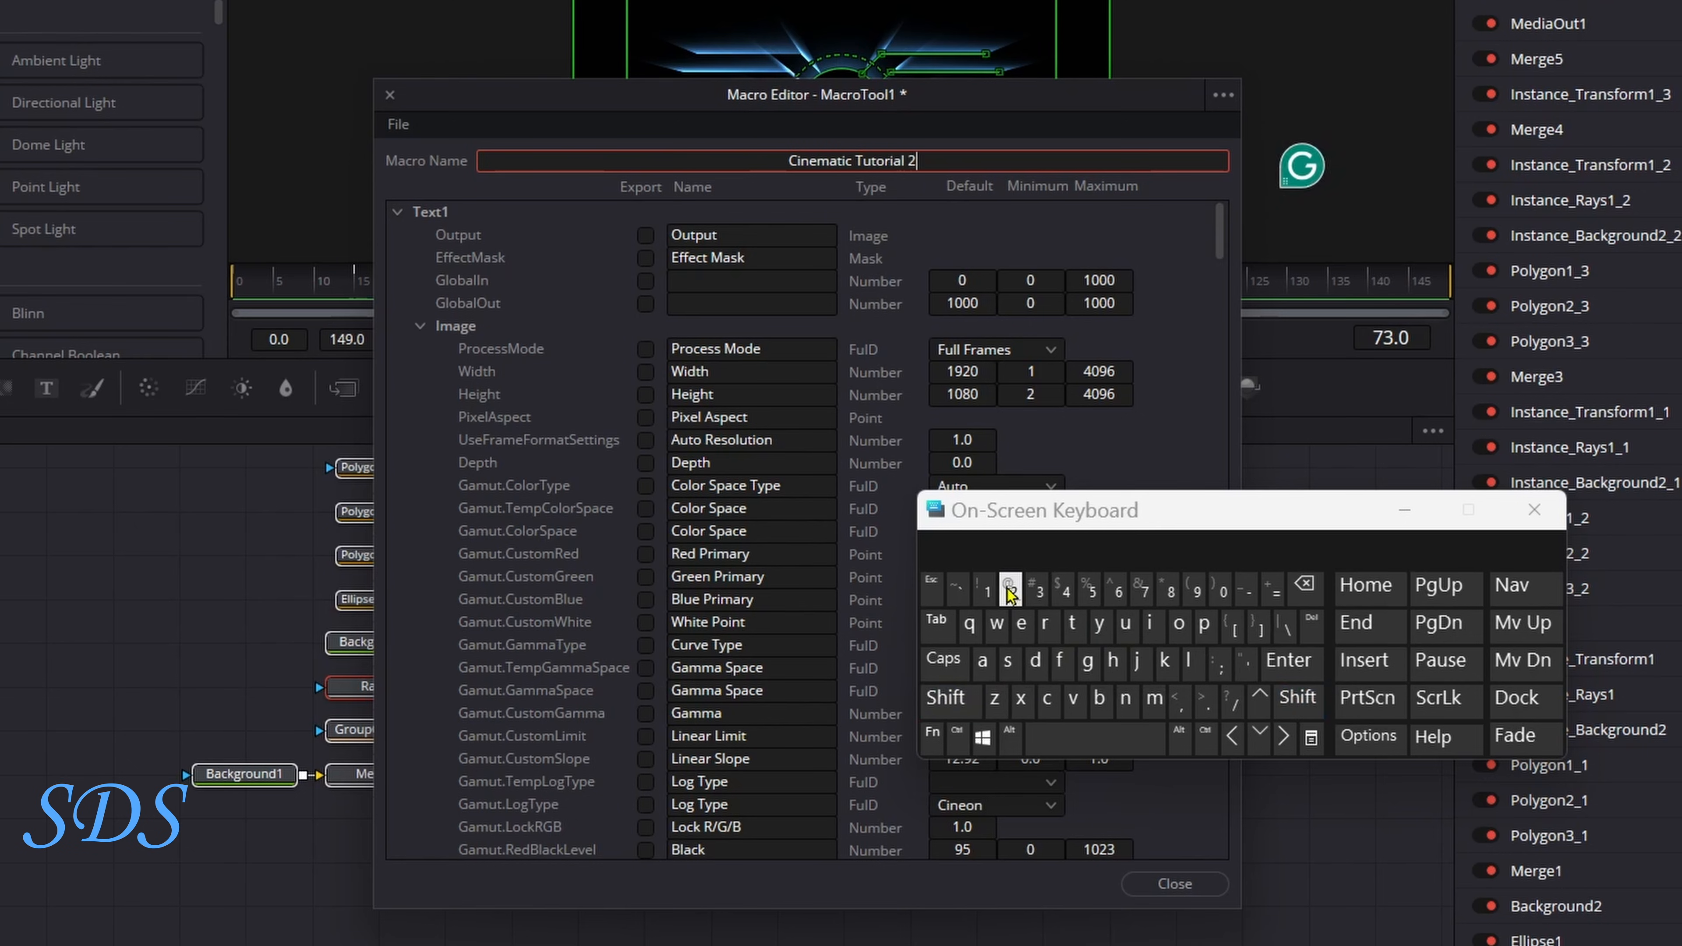
drag(997, 511, 1040, 510)
- Mark Text1's text controls from Styled Text through Line Spacing for export, and collapse the Text1 parameters
click(423, 327)
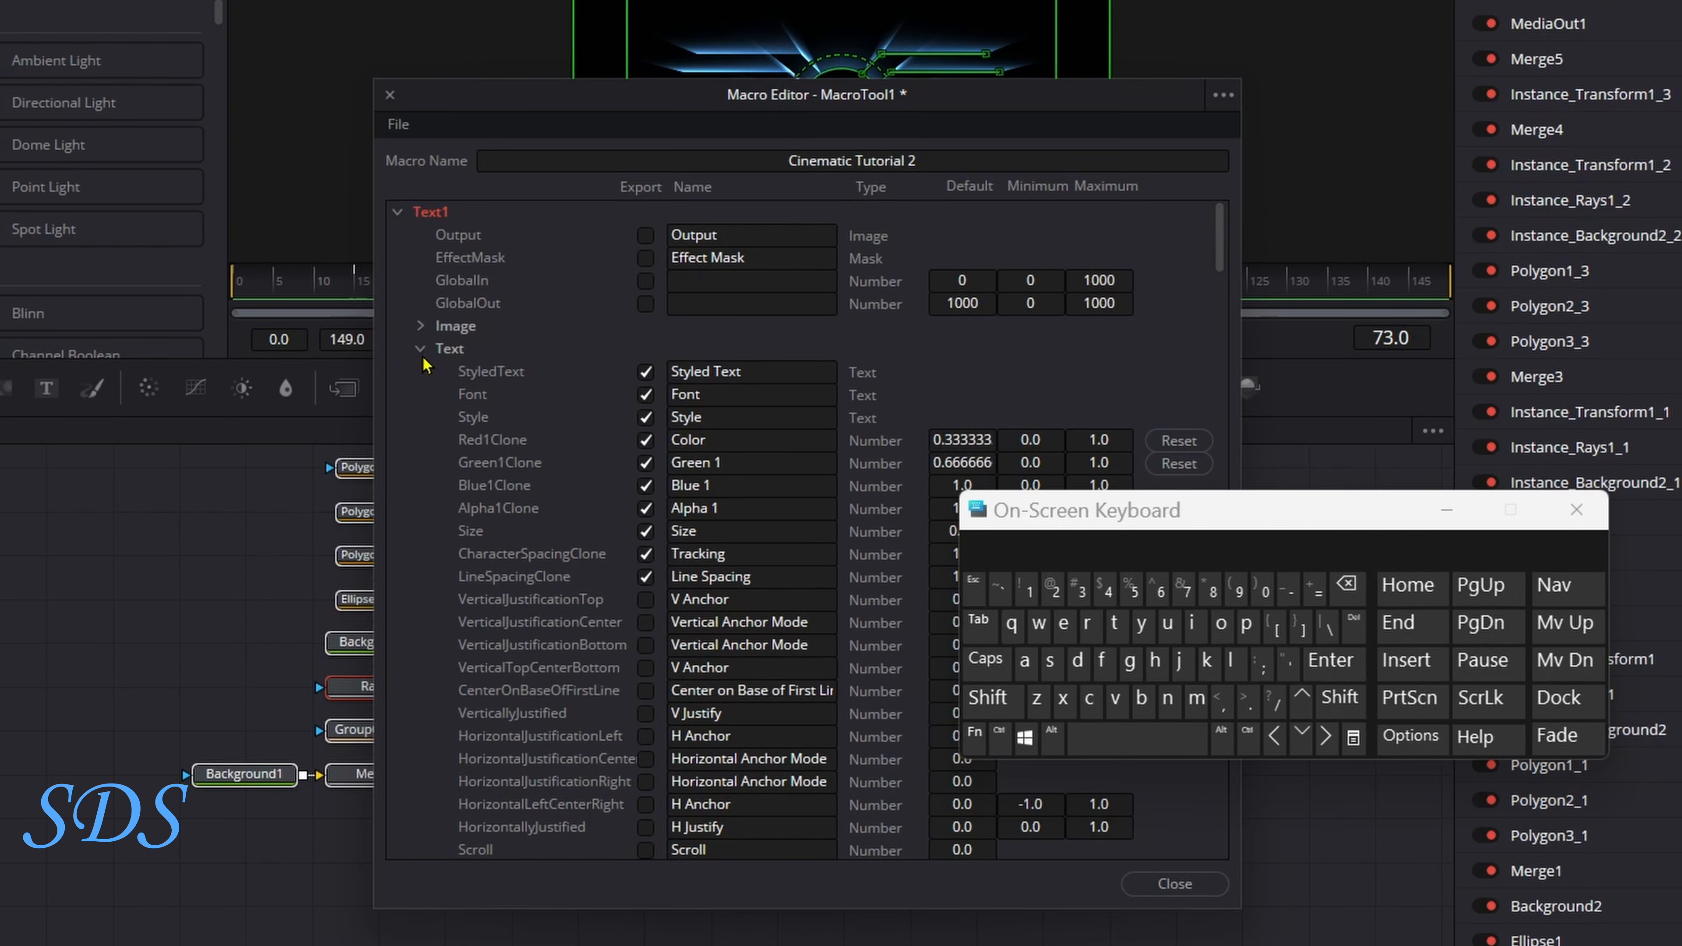
click(437, 350)
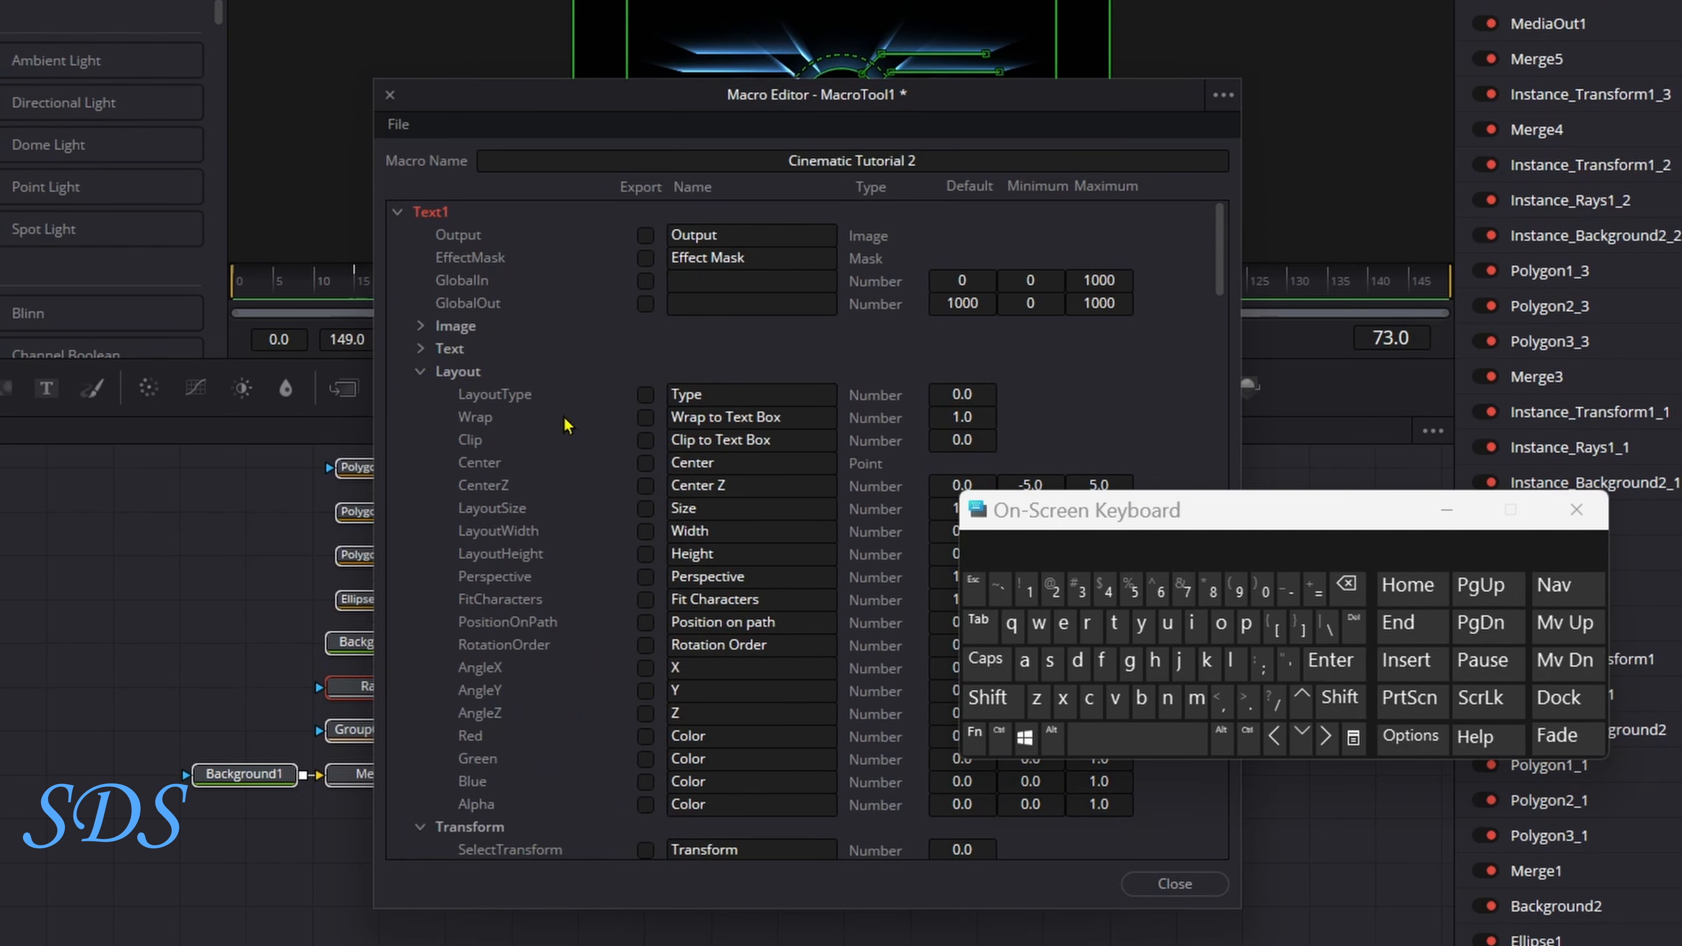
click(420, 372)
click(397, 212)
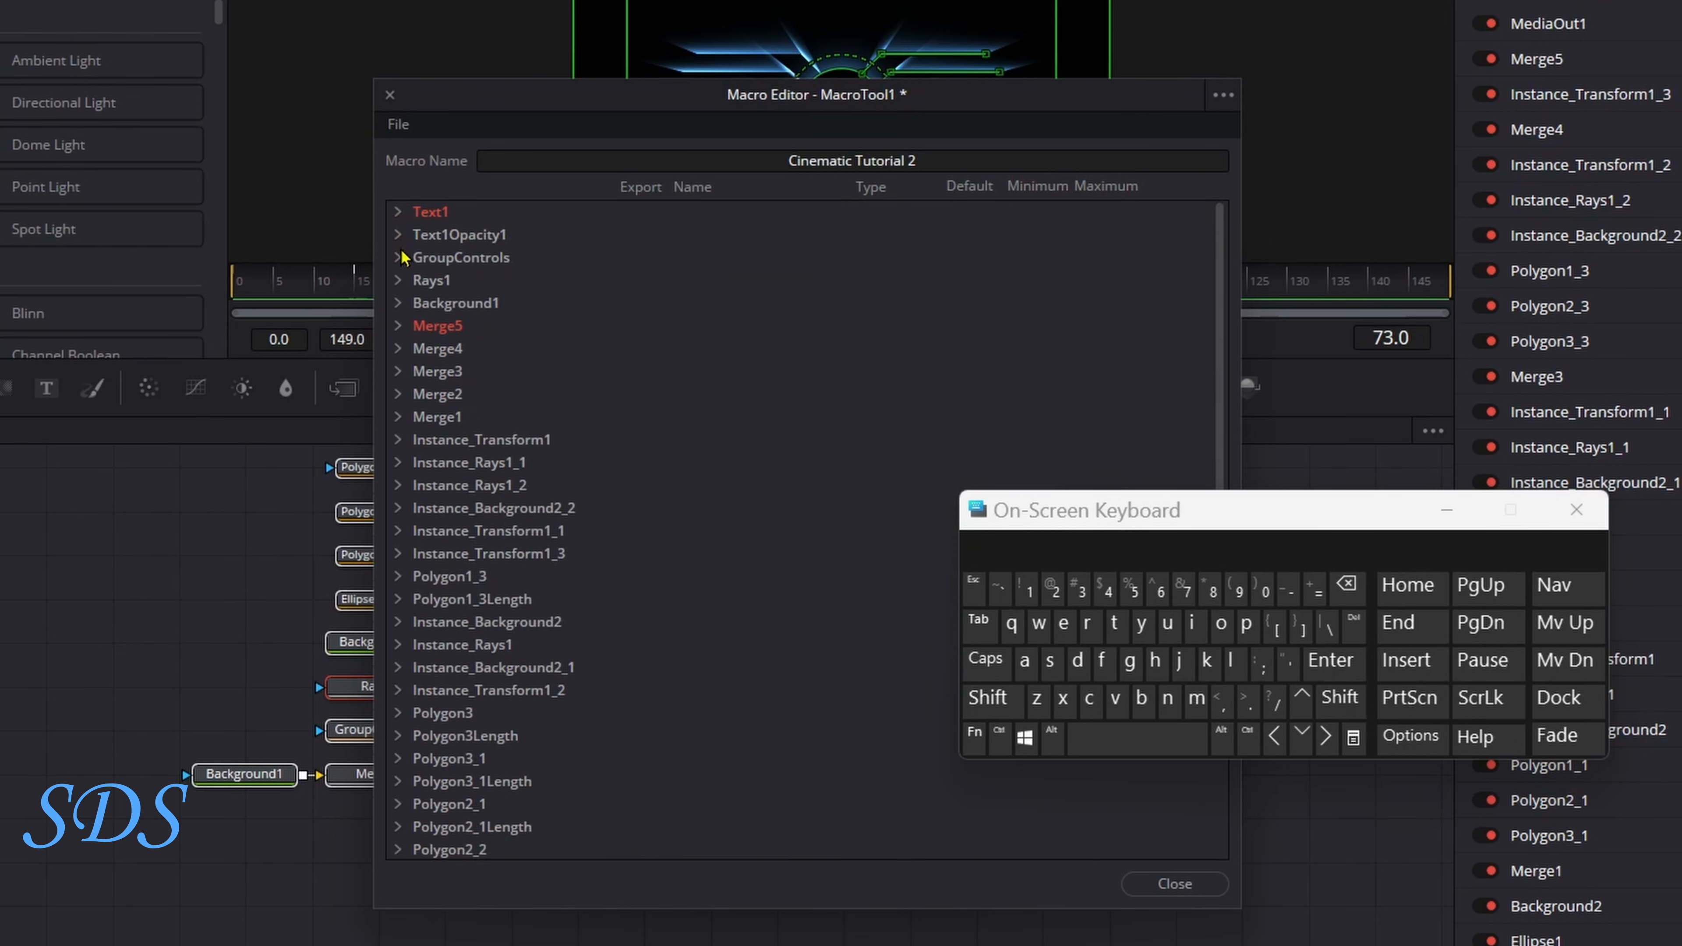
- Expand GroupControls in the macro parameters and mark its Center and Size controls for export
click(398, 257)
click(645, 371)
click(645, 440)
- Rename the exported Center control of GroupControls as "Group Controls Center" and collapse that node's parameters
click(670, 370)
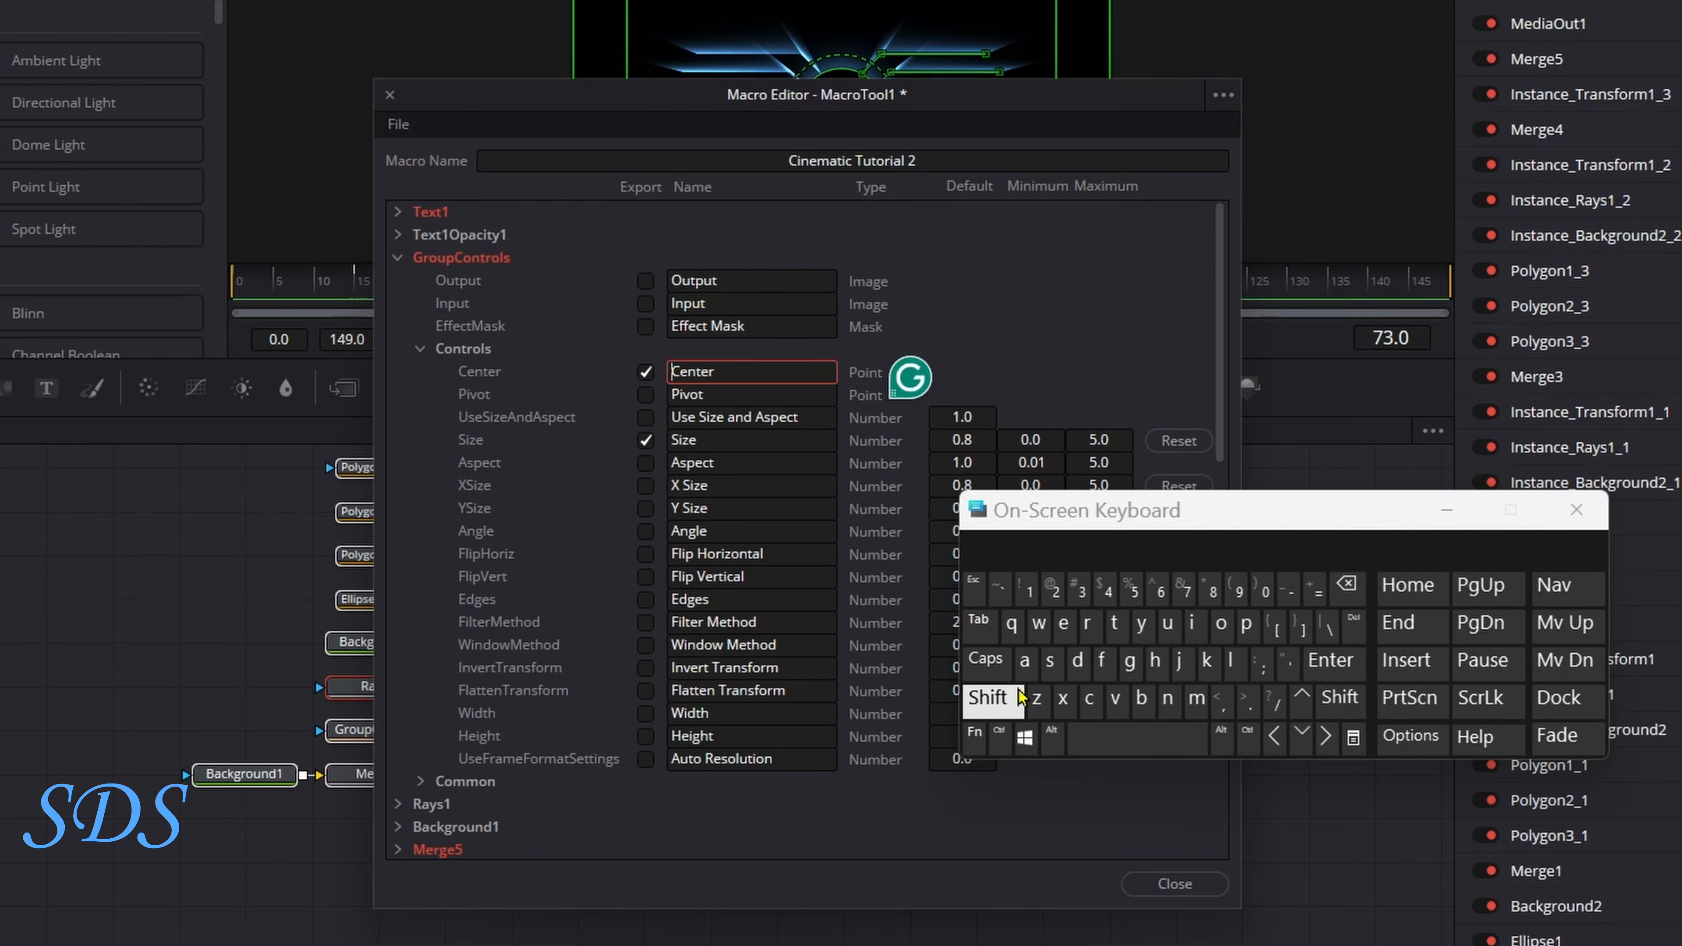
click(987, 697)
click(1129, 661)
click(1087, 623)
click(1071, 544)
click(987, 697)
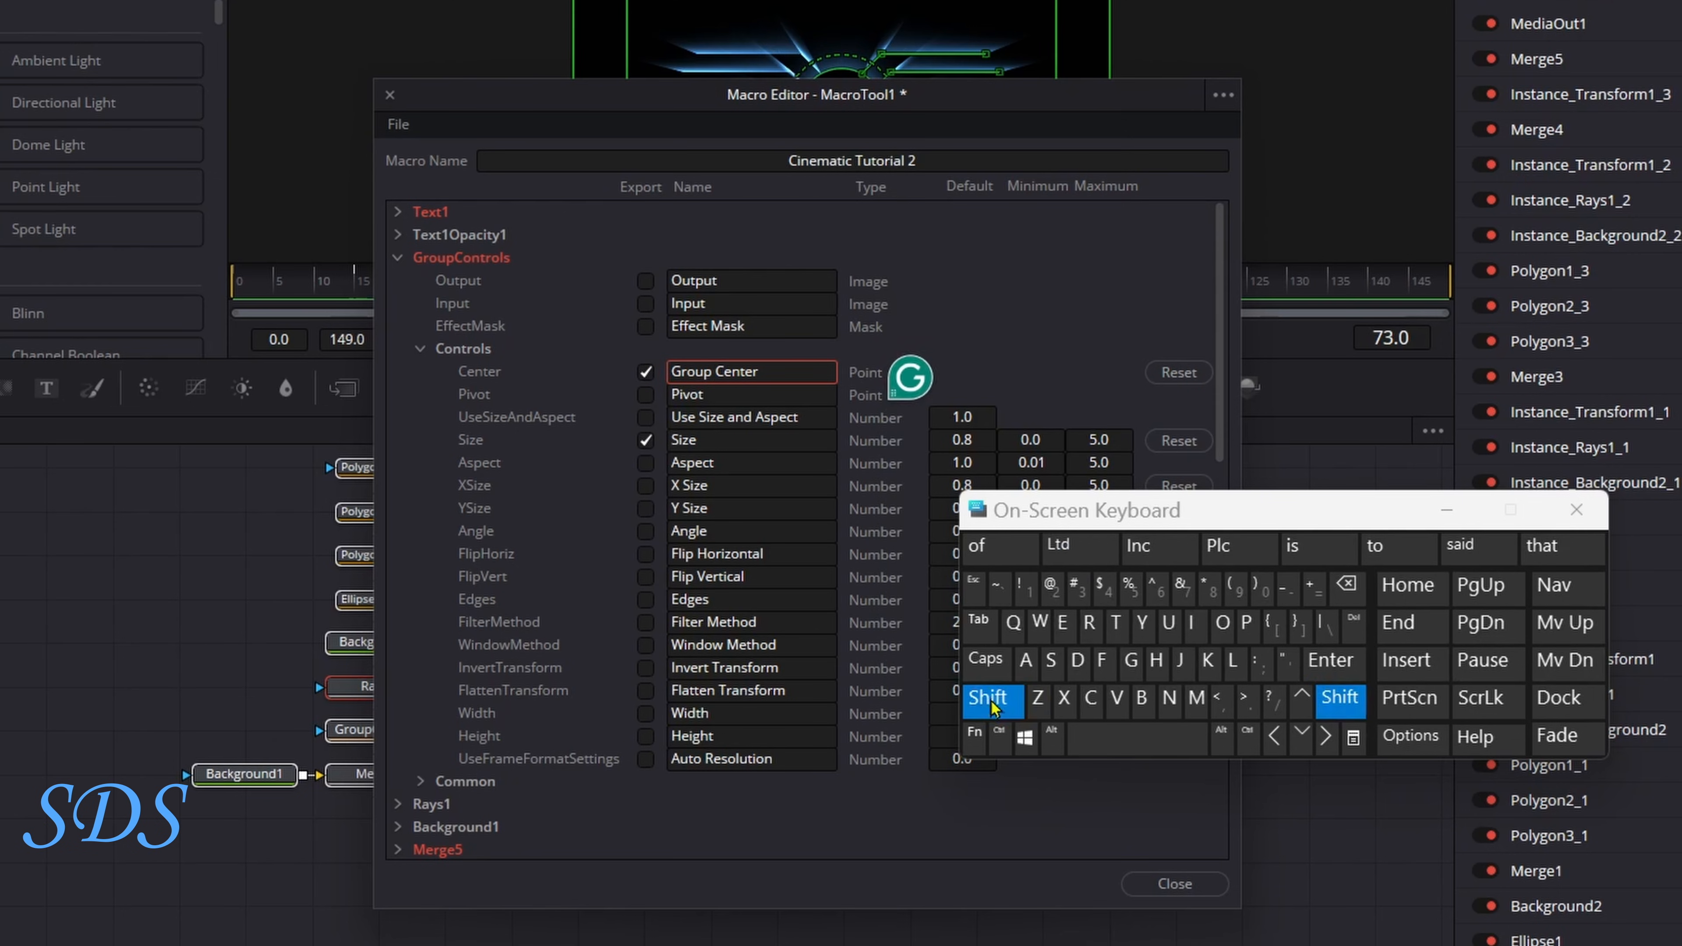
click(1088, 696)
click(1216, 635)
click(1167, 696)
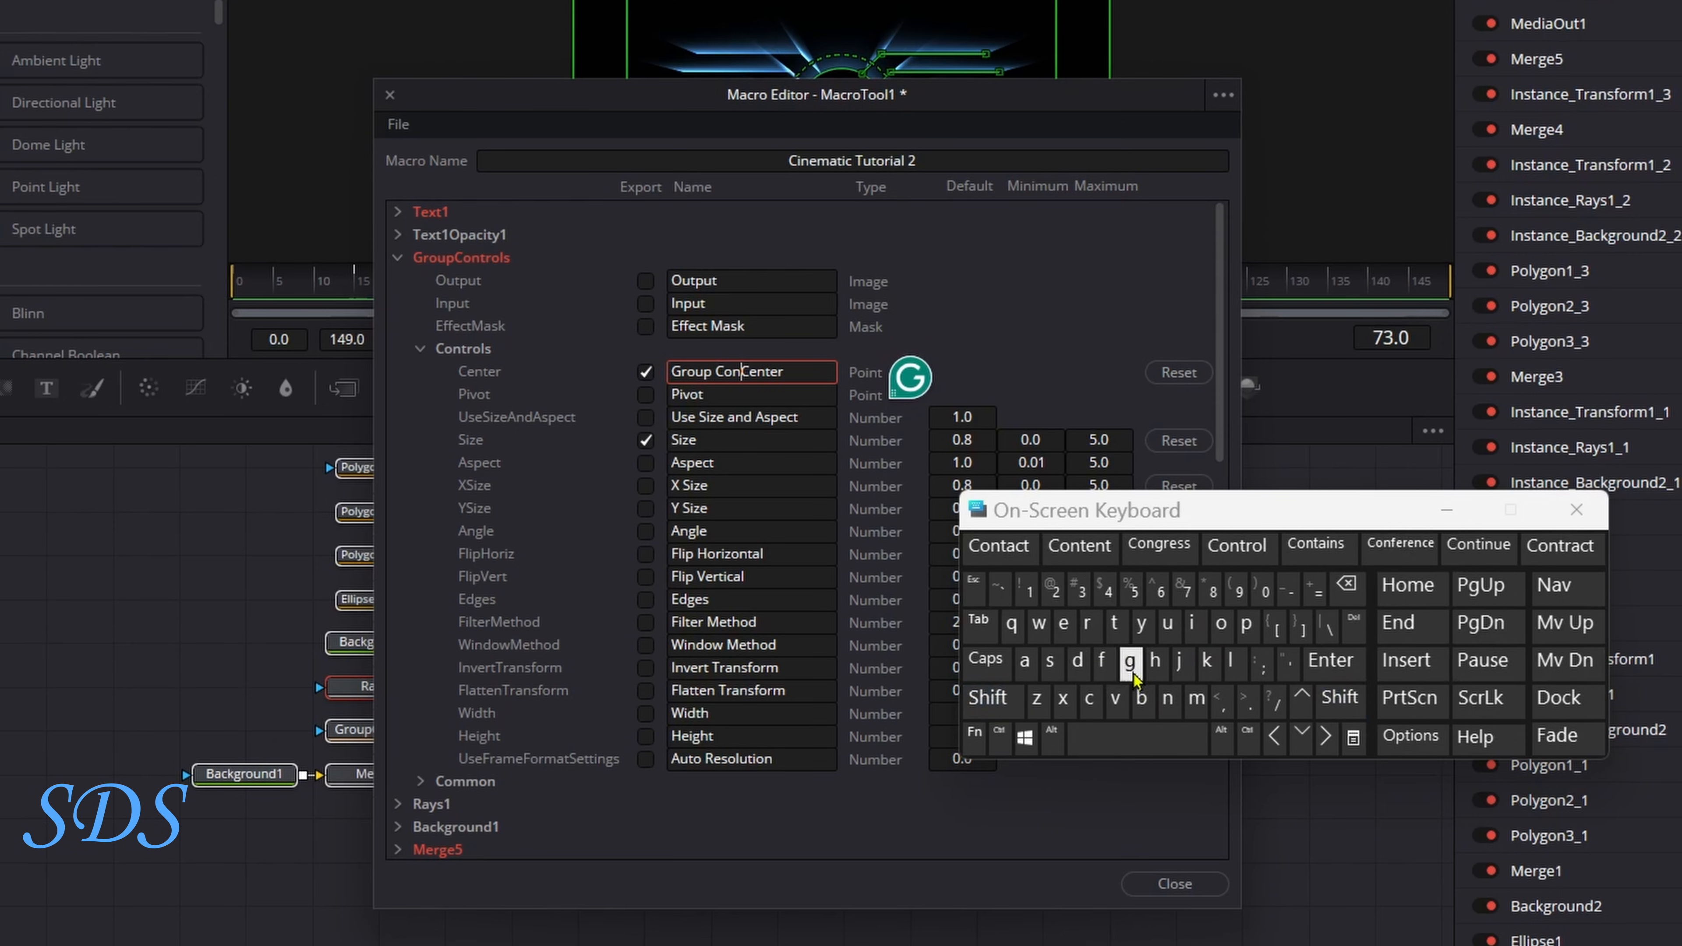
click(1114, 622)
click(1087, 623)
click(1229, 558)
click(612, 244)
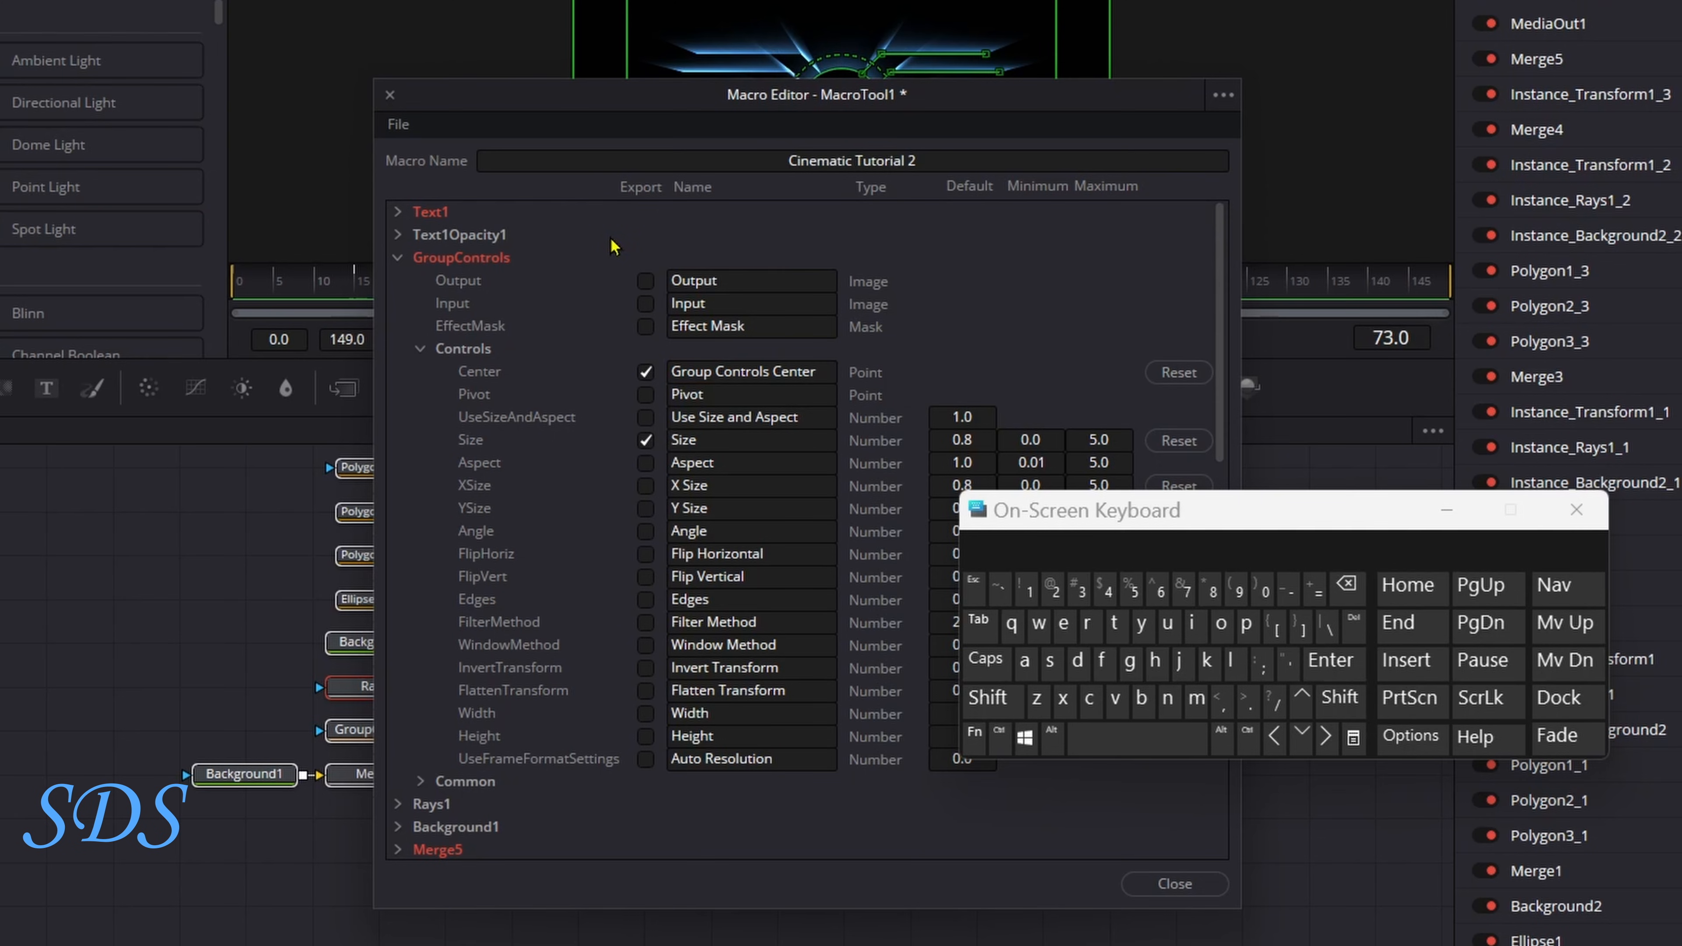
click(397, 258)
- Mark Rays1's Center, Blend, Decay, Weight, Exposure, Threshold and Merge Over controls for export
click(398, 281)
click(646, 440)
click(646, 462)
click(645, 485)
click(645, 509)
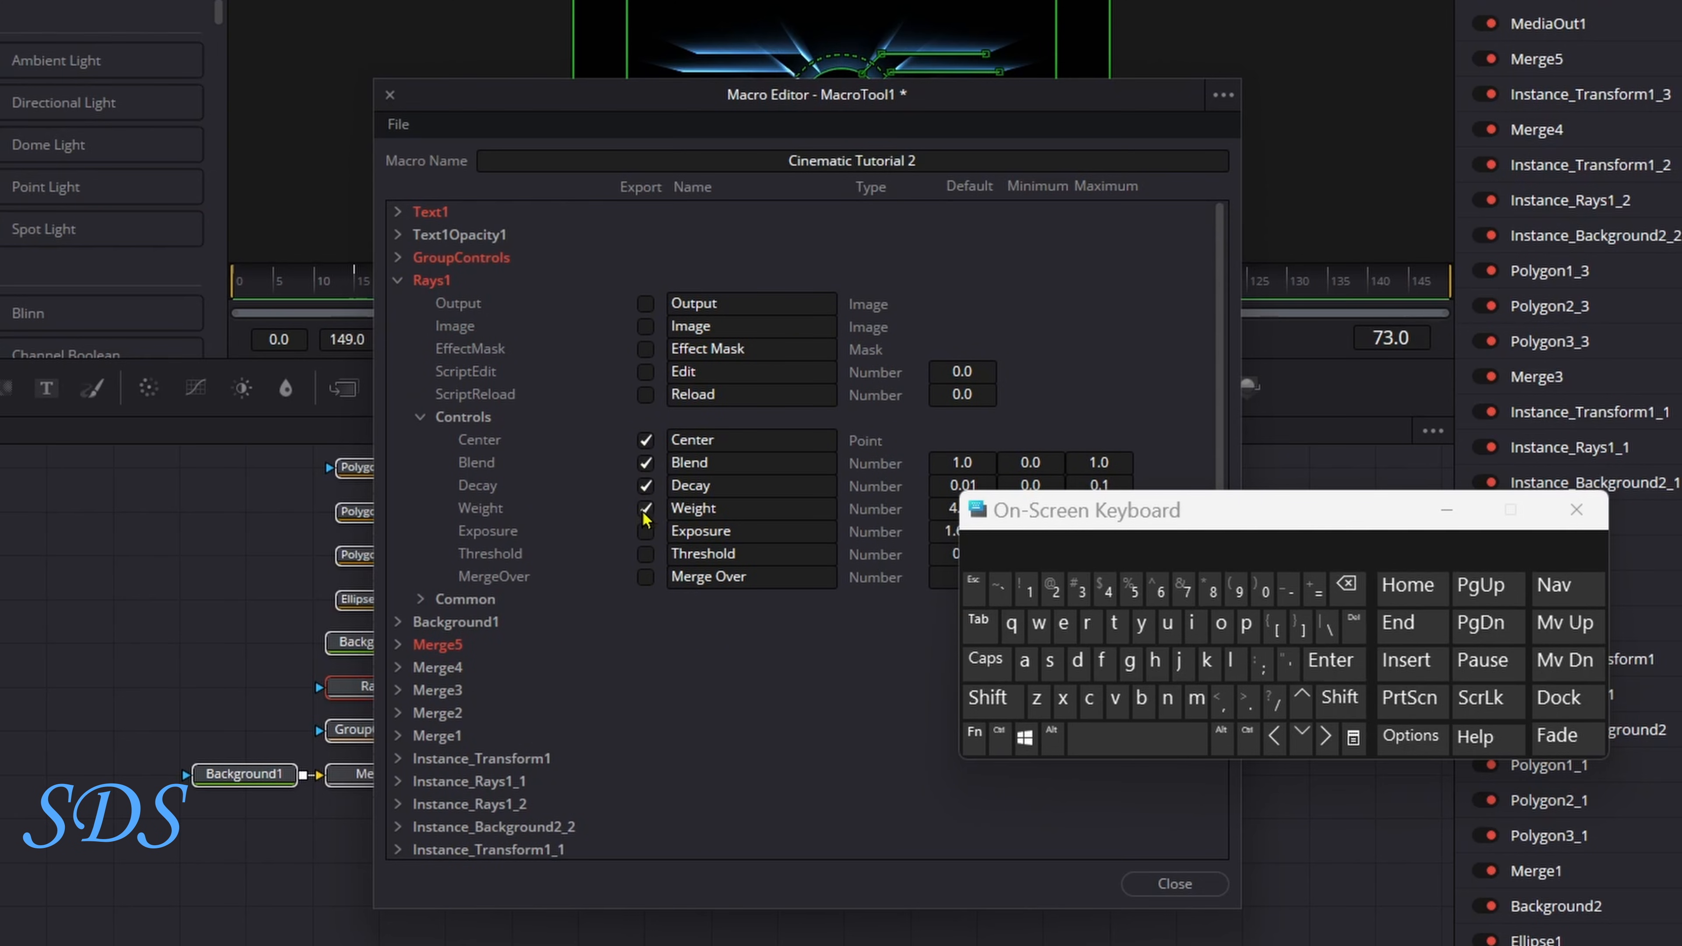
click(646, 531)
click(646, 554)
- Rename the exported Center control of Rays1 as "Rays Center" and collapse that node's parameters
click(669, 440)
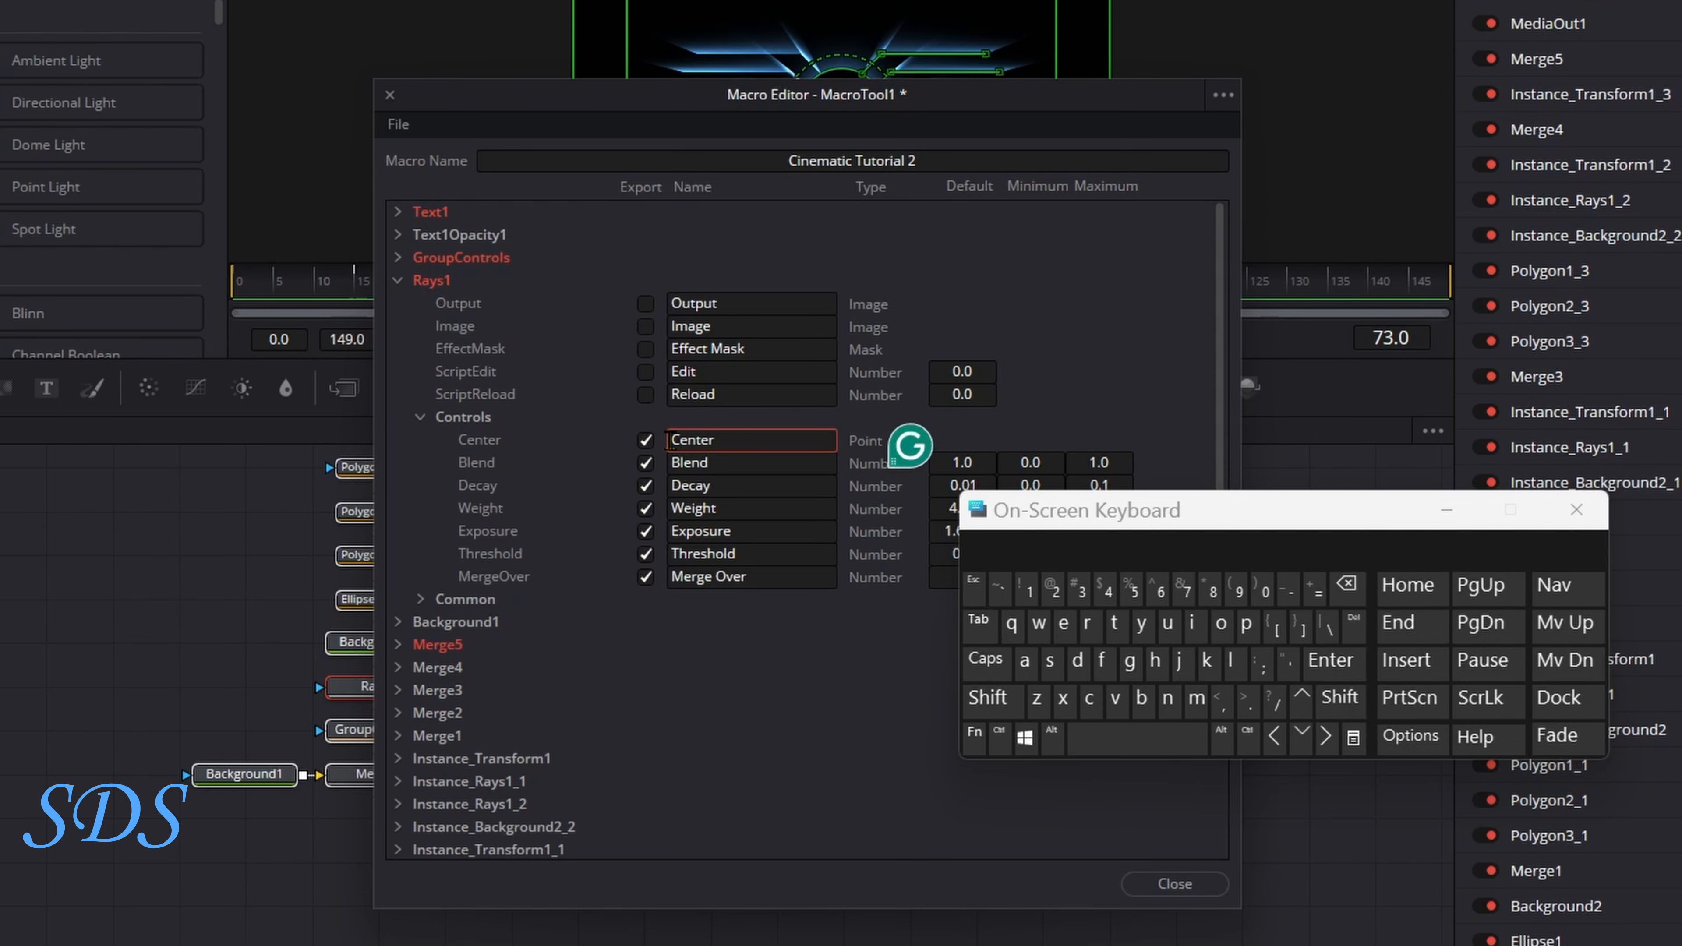
click(988, 697)
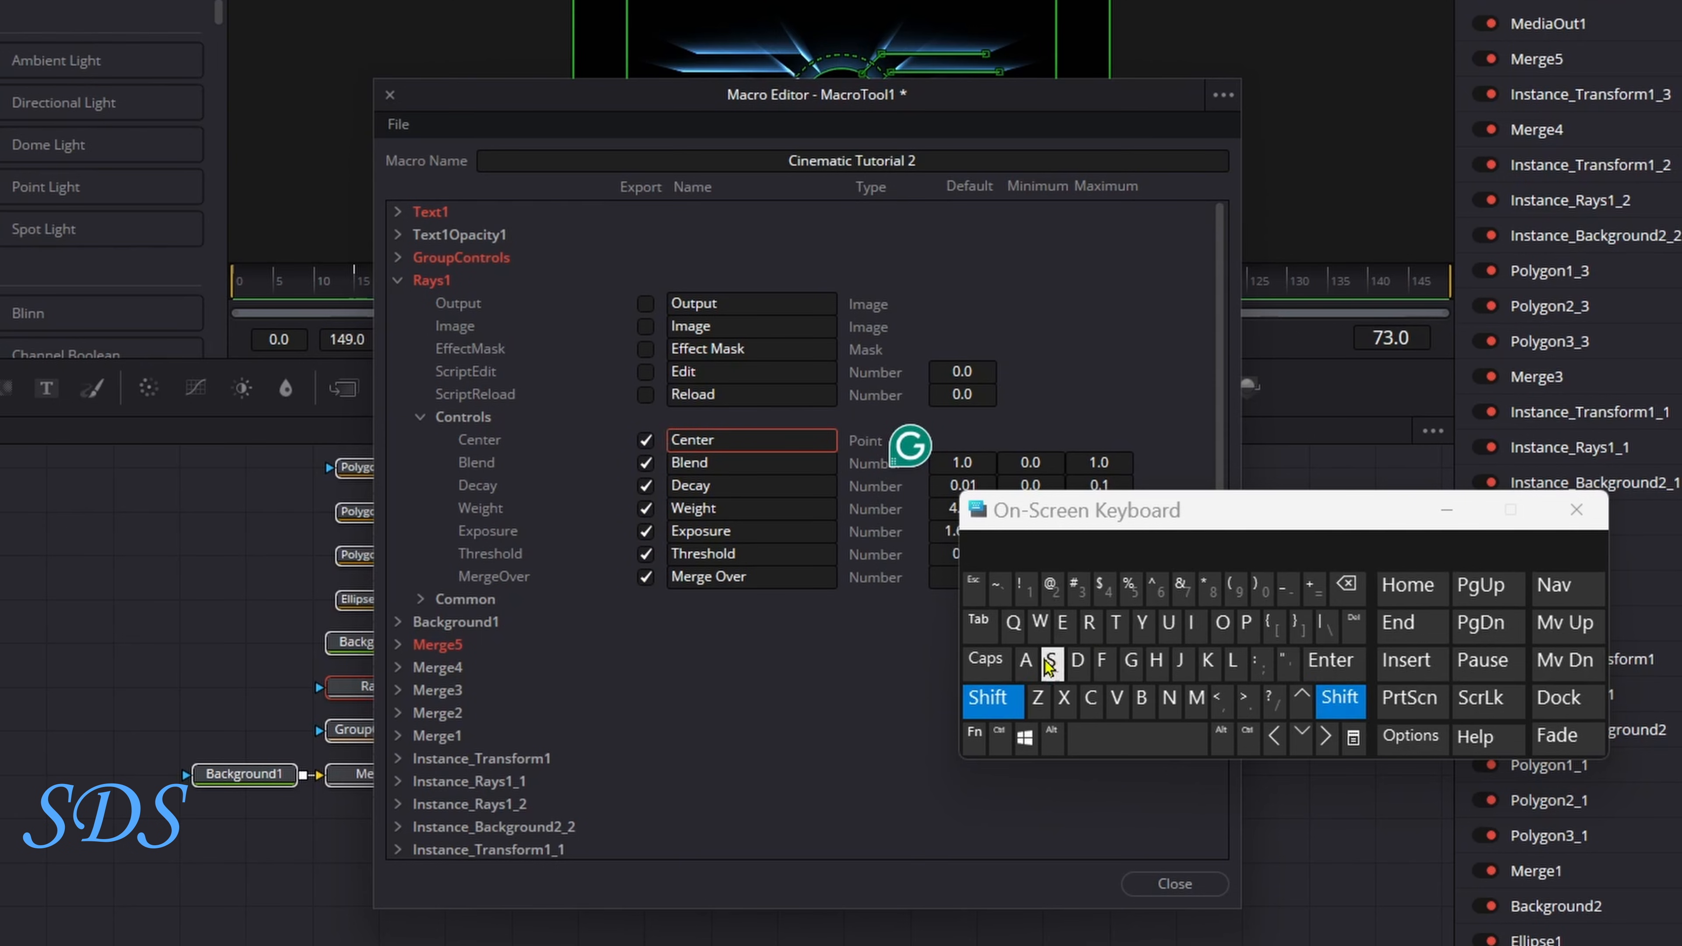
click(1090, 623)
click(1025, 660)
click(1141, 623)
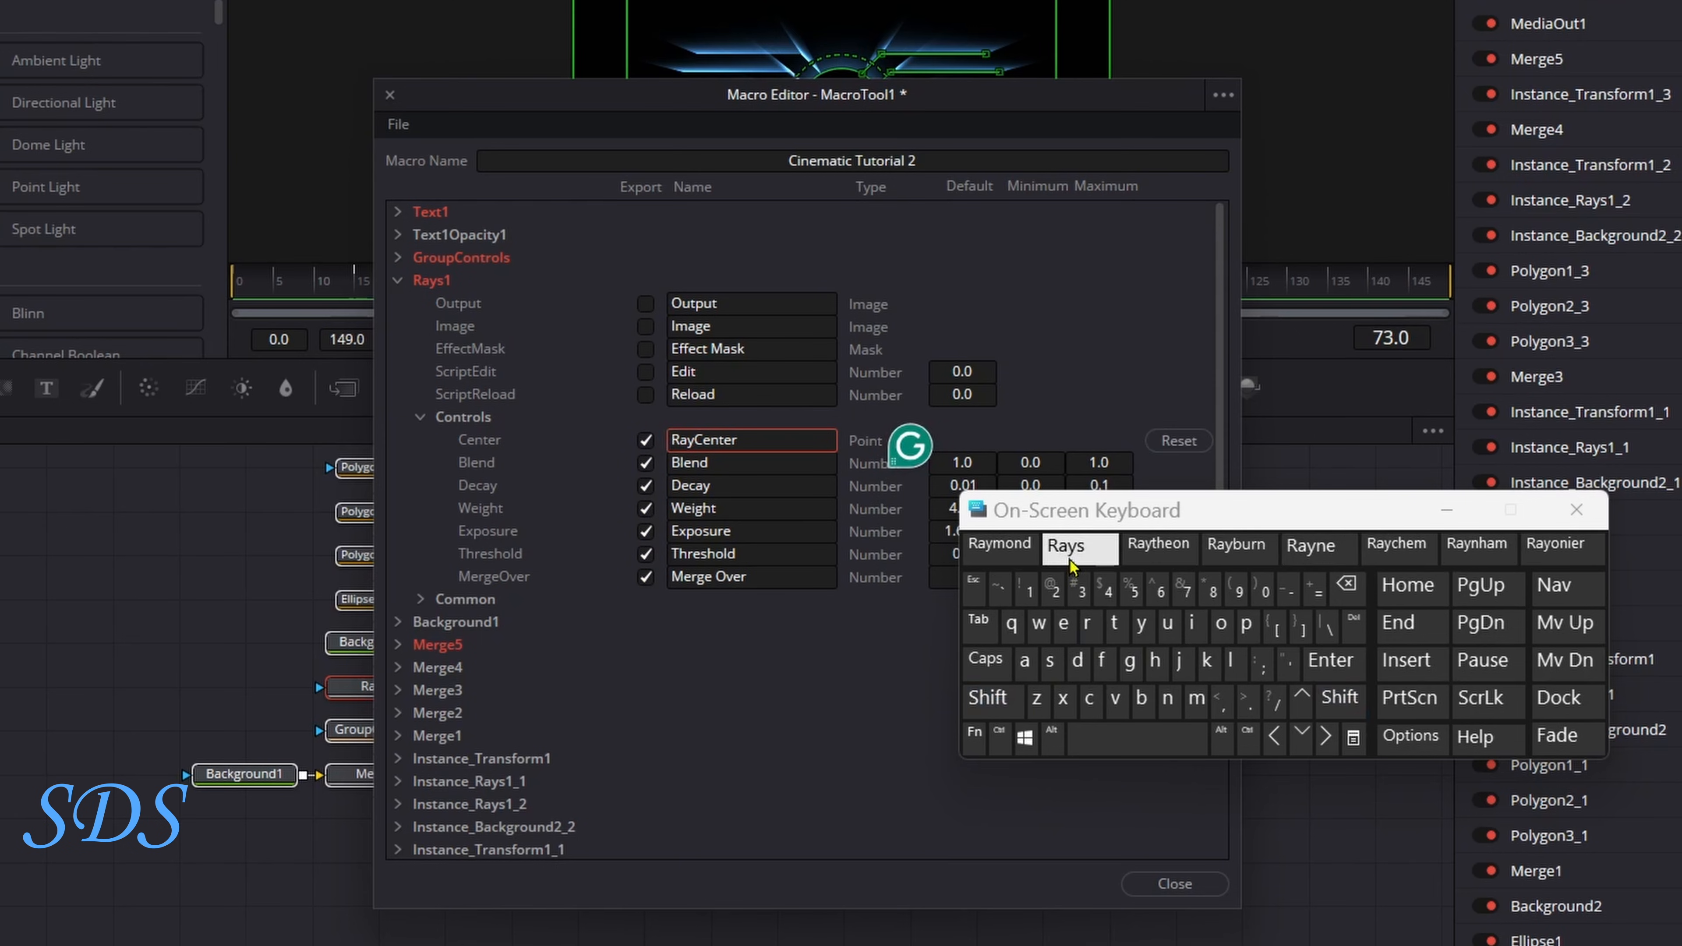
click(1080, 550)
click(793, 653)
click(398, 281)
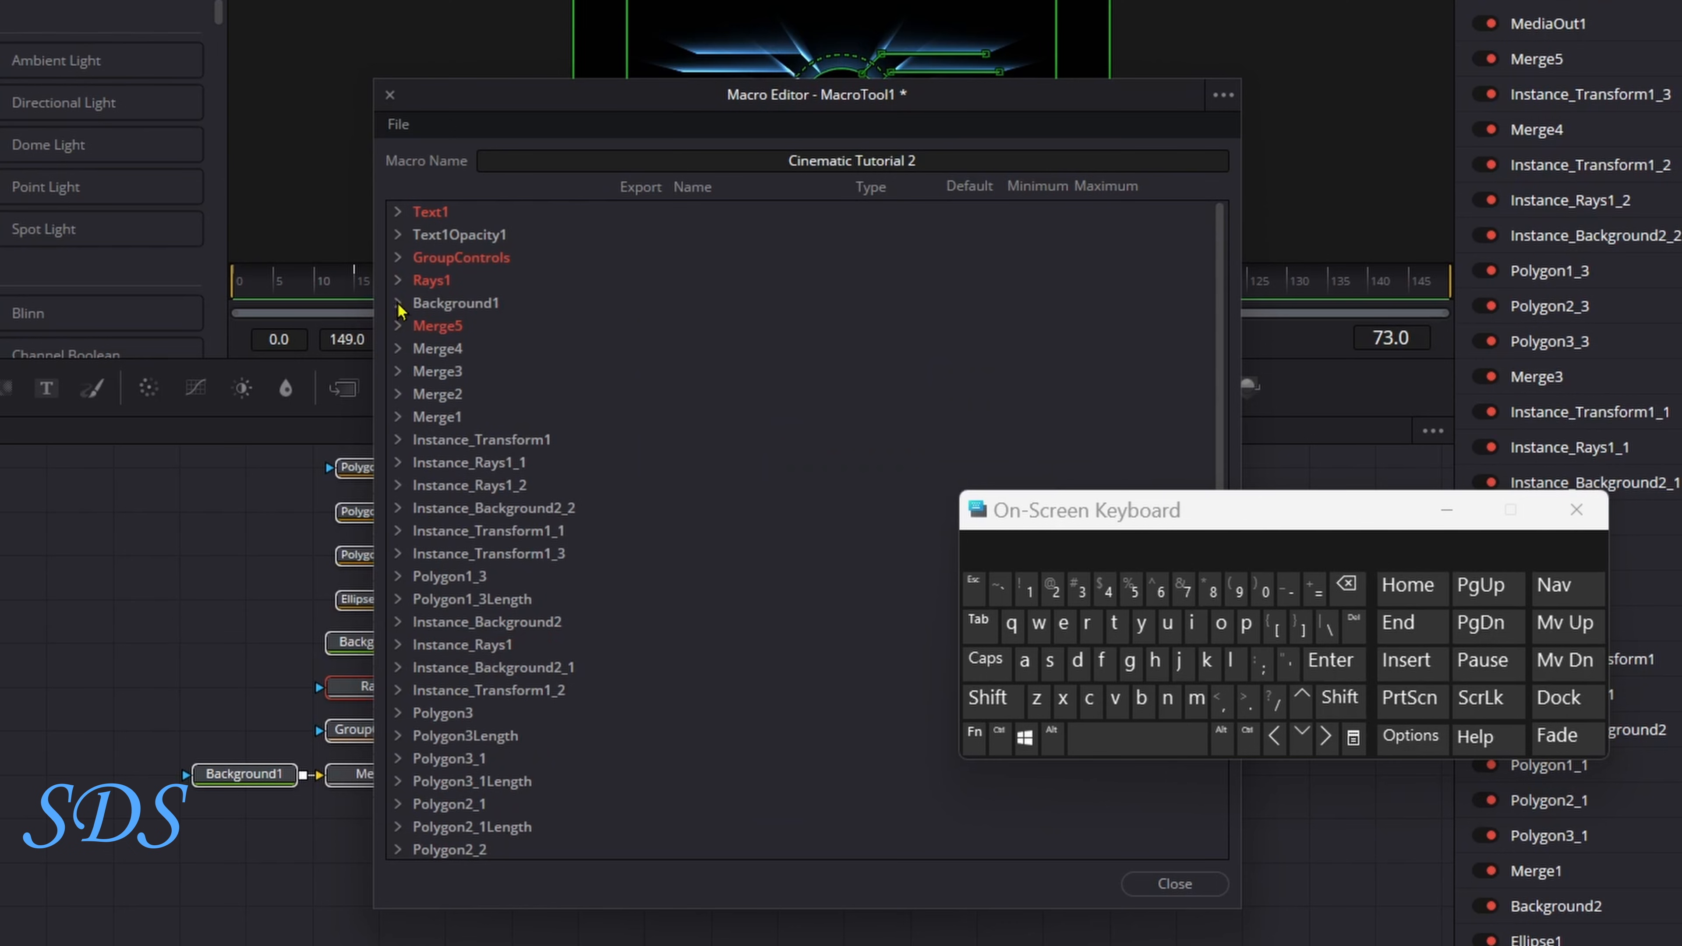
- Mark Background1's colour Type and its top-left red, green, blue and alpha controls for export
click(398, 303)
click(420, 416)
click(645, 463)
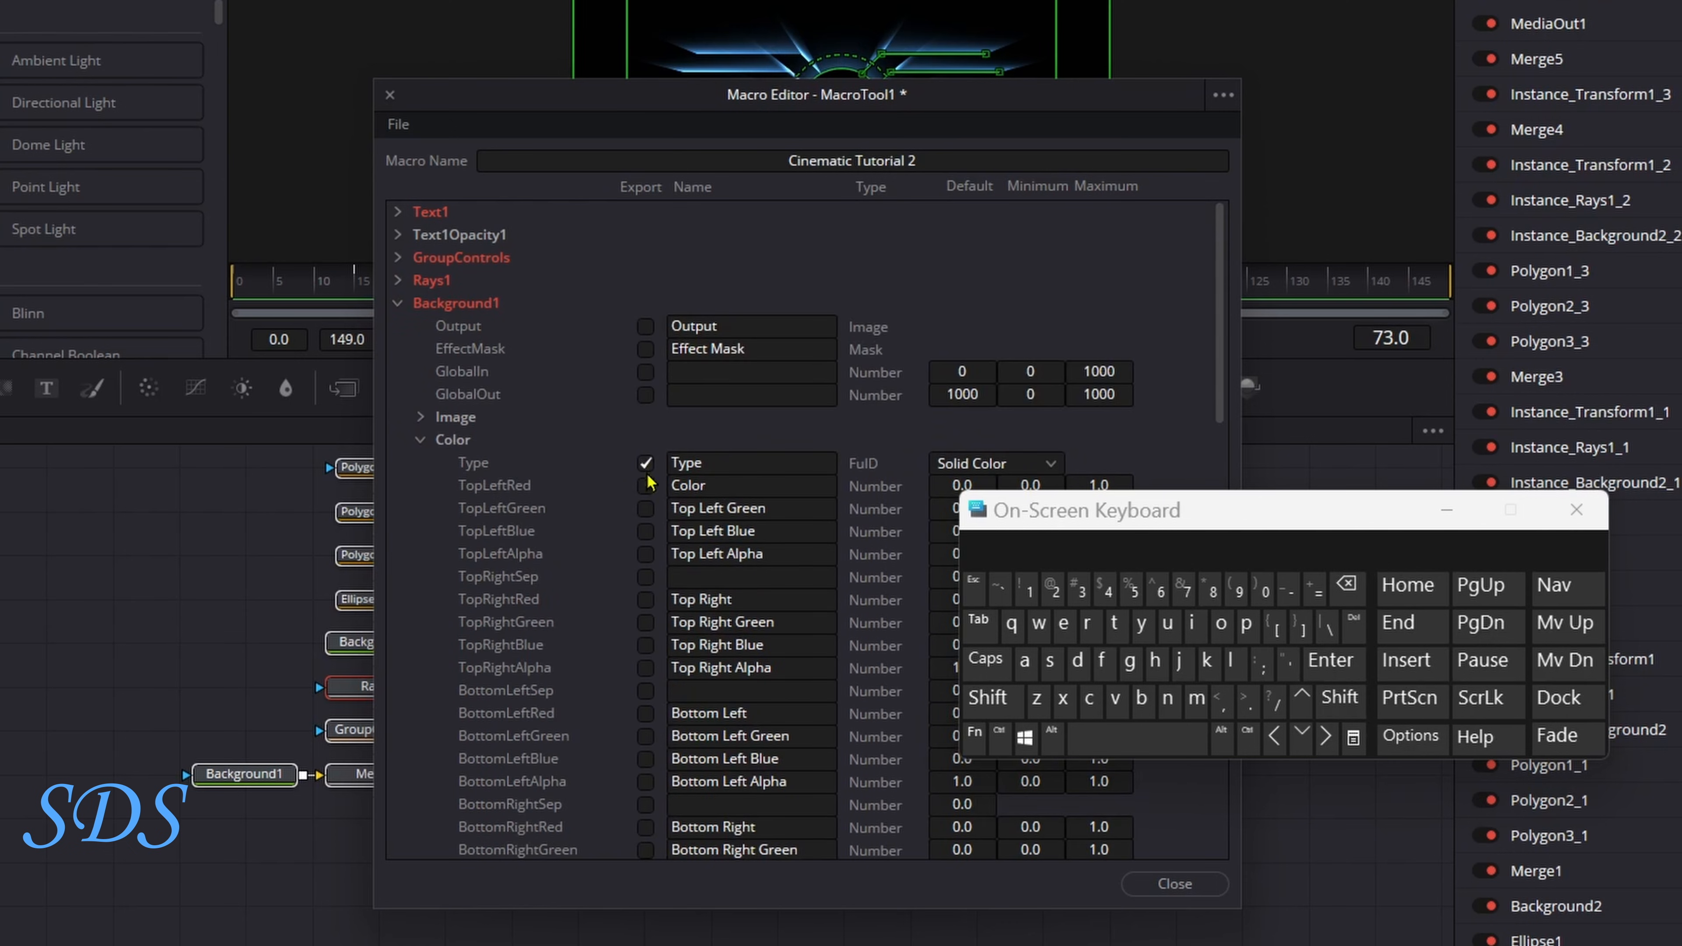
click(645, 485)
click(645, 508)
click(645, 531)
click(645, 554)
- Rename Background1's exported TopLeftRed control as "Background Color"
click(666, 486)
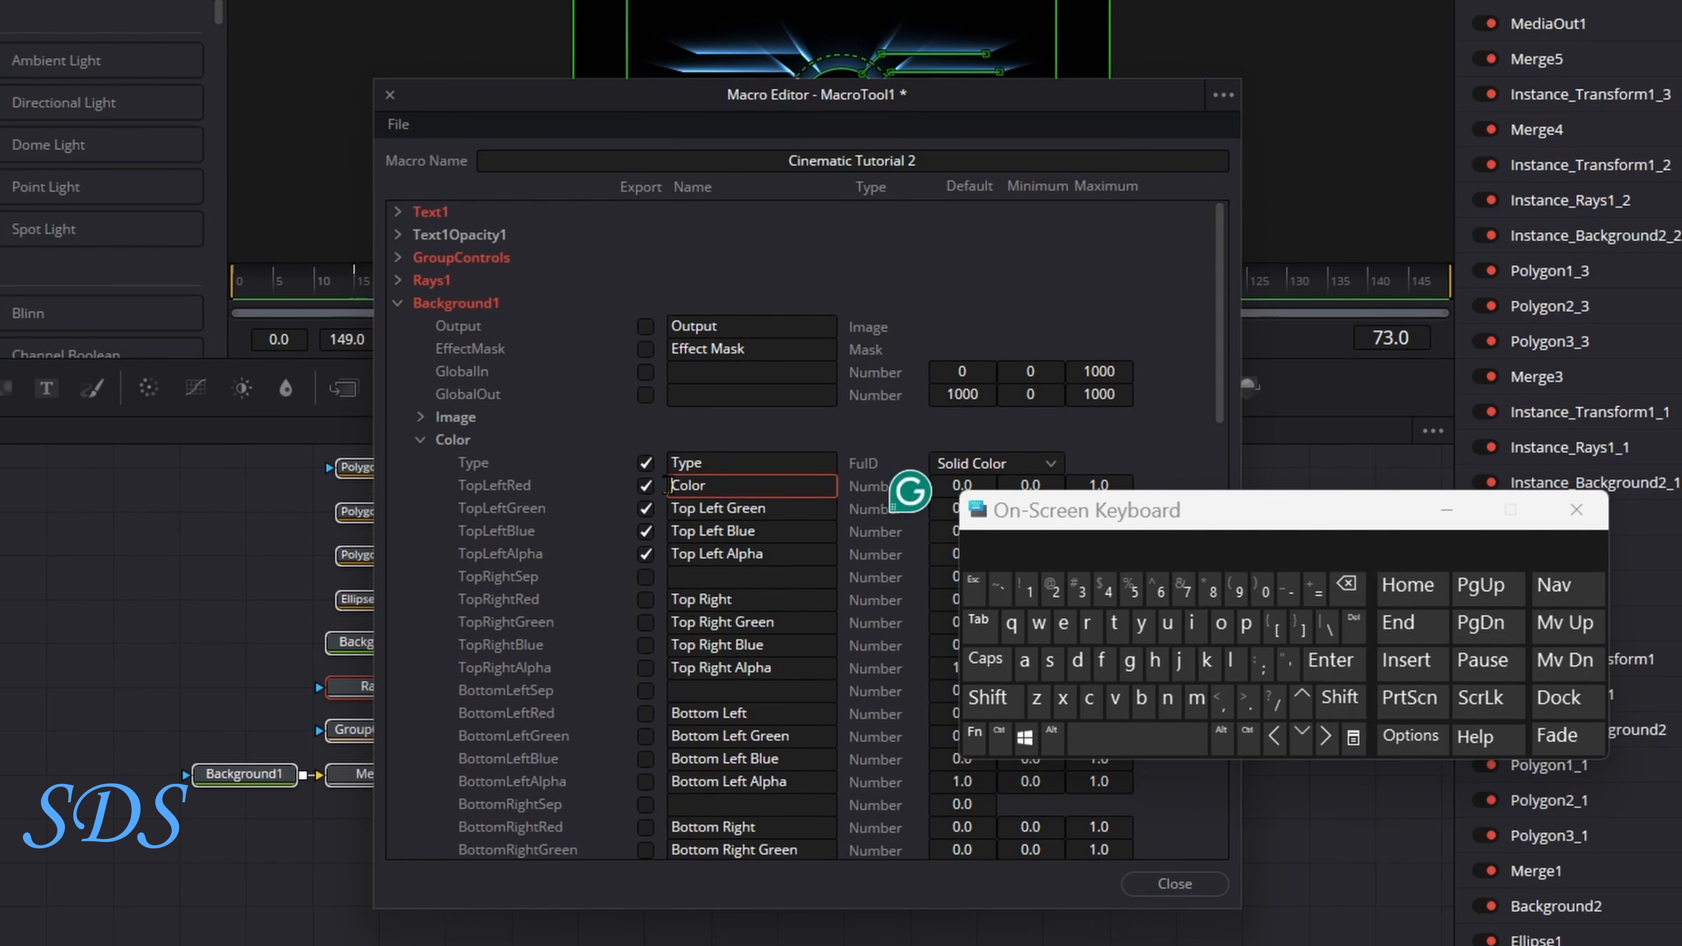
click(987, 697)
click(1141, 697)
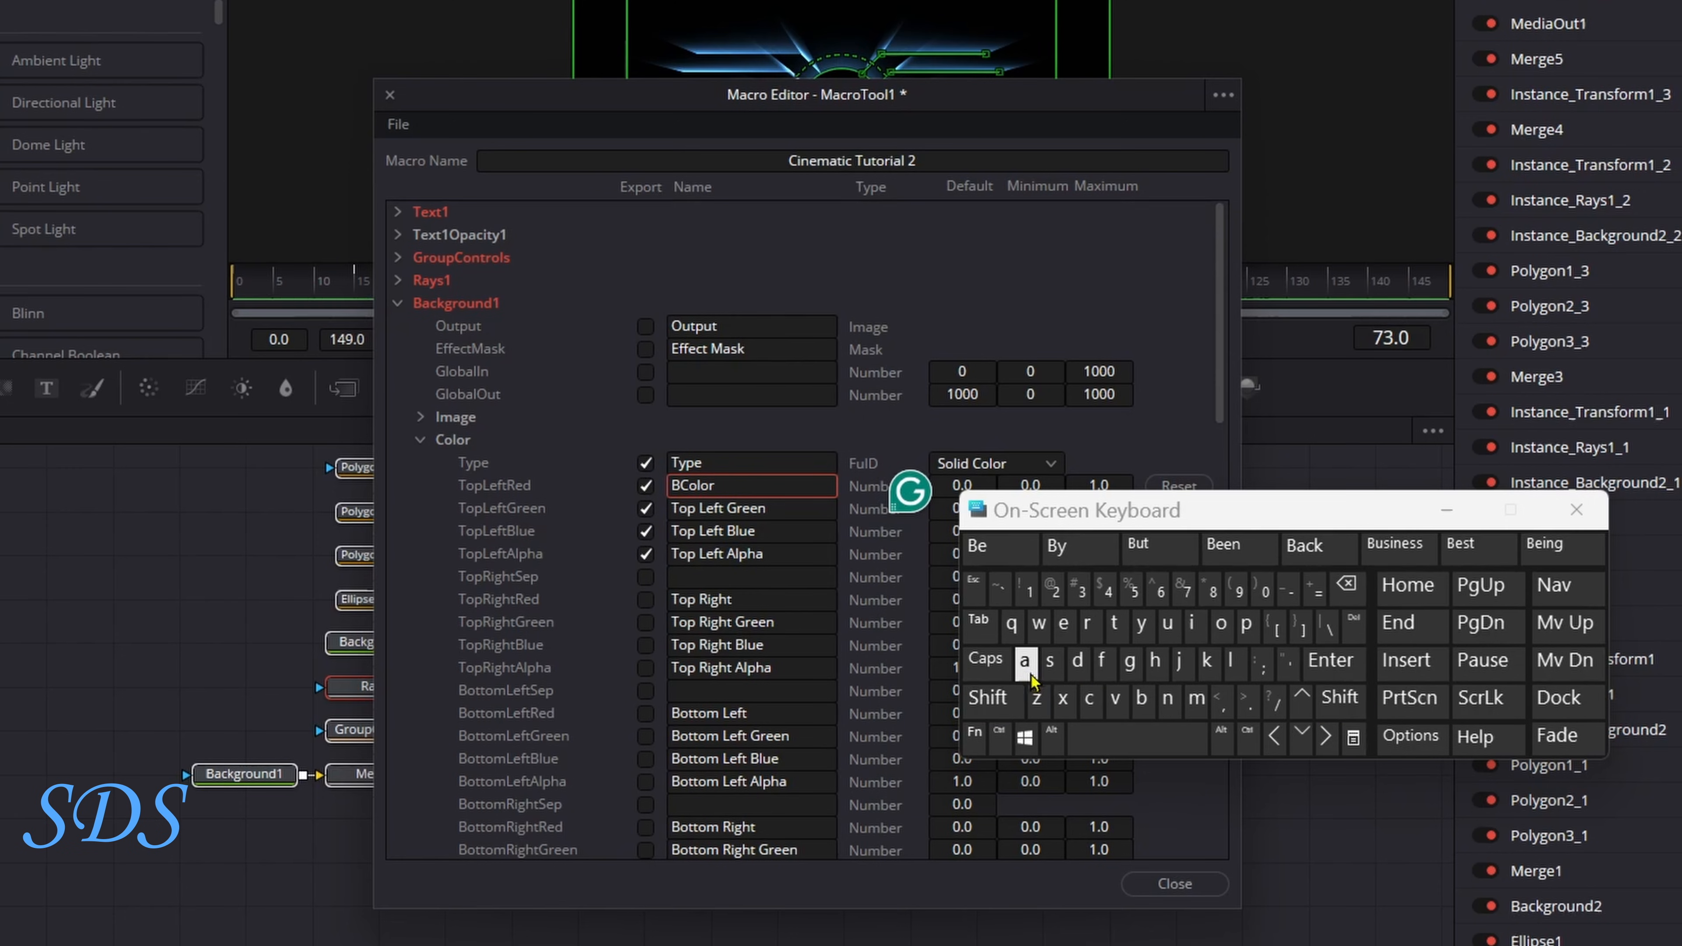
click(1025, 660)
click(1318, 543)
- Mark the remaining Background1 colour controls, from TopRightSep through SubPixel, for export and collapse the node's parameters
drag(1218, 245, 1218, 351)
click(645, 281)
click(645, 302)
click(646, 326)
click(645, 348)
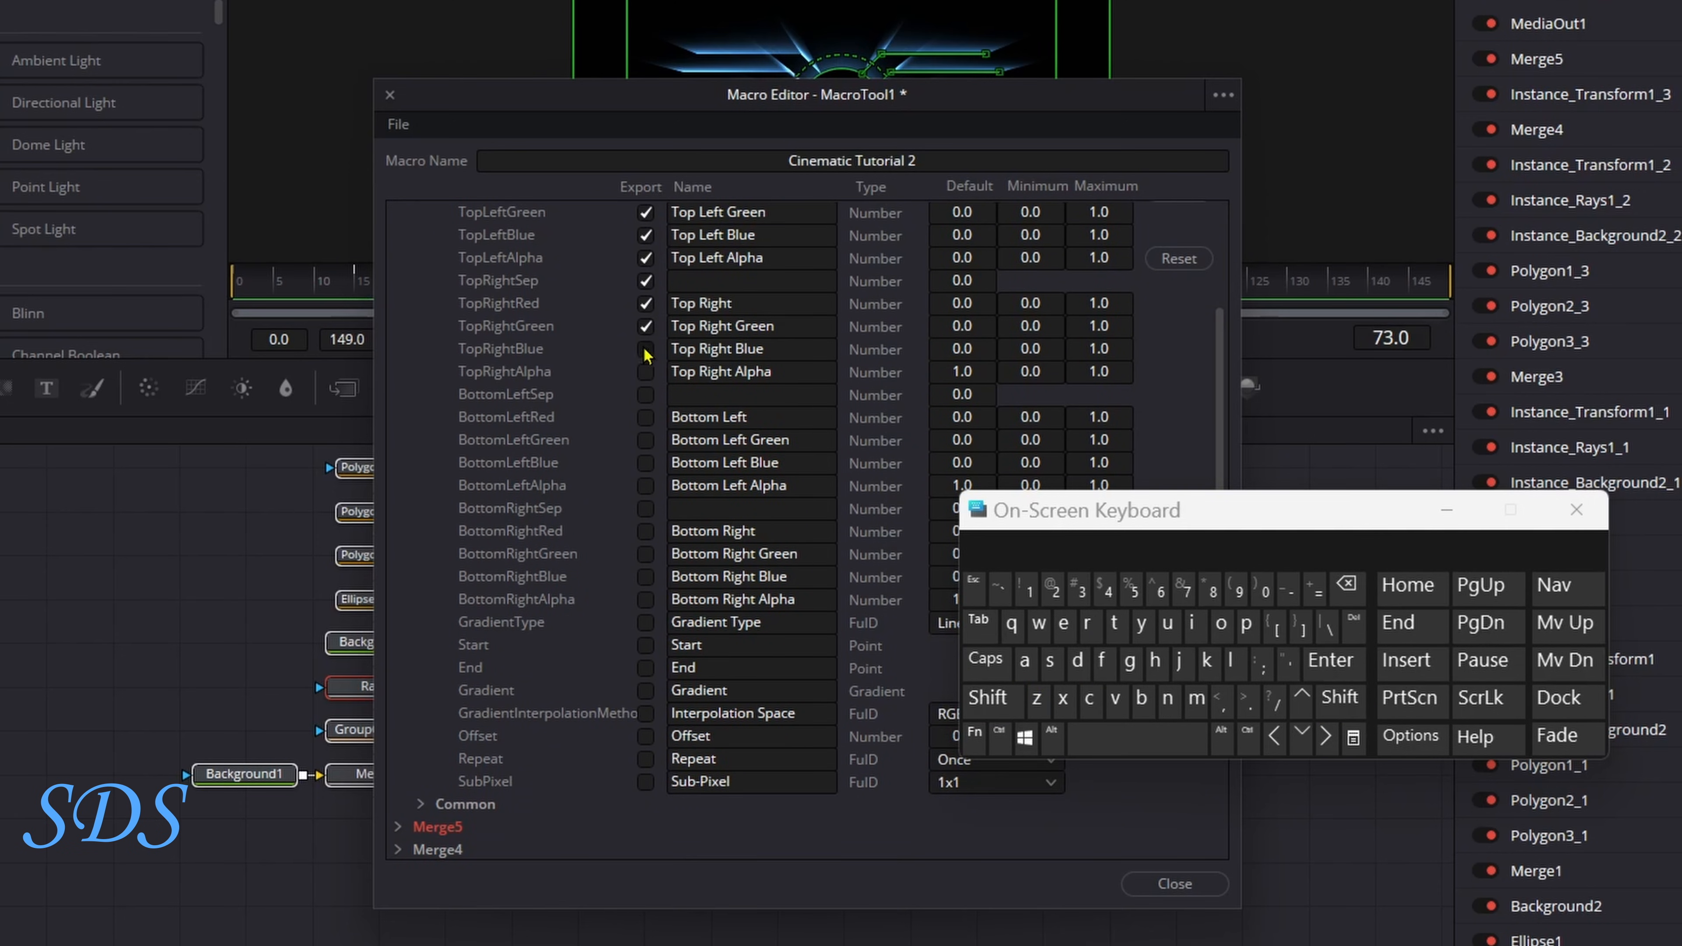
click(645, 371)
click(645, 394)
click(645, 416)
click(645, 439)
click(645, 463)
click(645, 485)
click(645, 508)
click(646, 530)
click(645, 577)
click(645, 599)
click(645, 621)
click(645, 645)
click(645, 667)
click(645, 690)
click(645, 713)
click(645, 736)
click(646, 758)
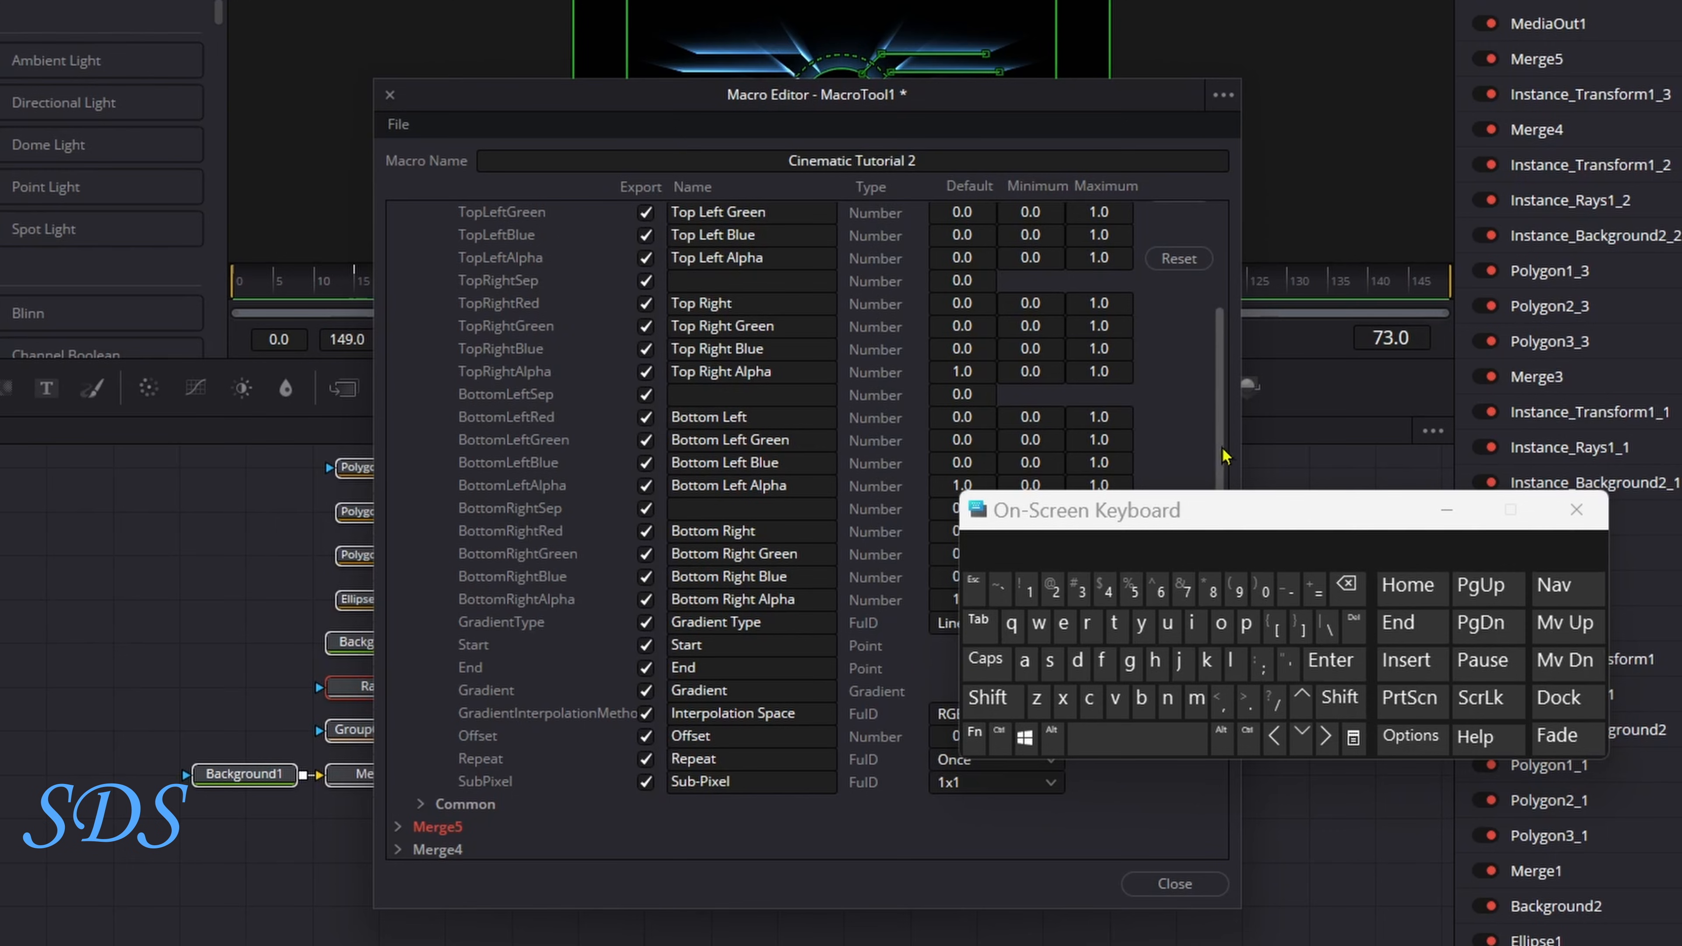
drag(1220, 404, 1221, 308)
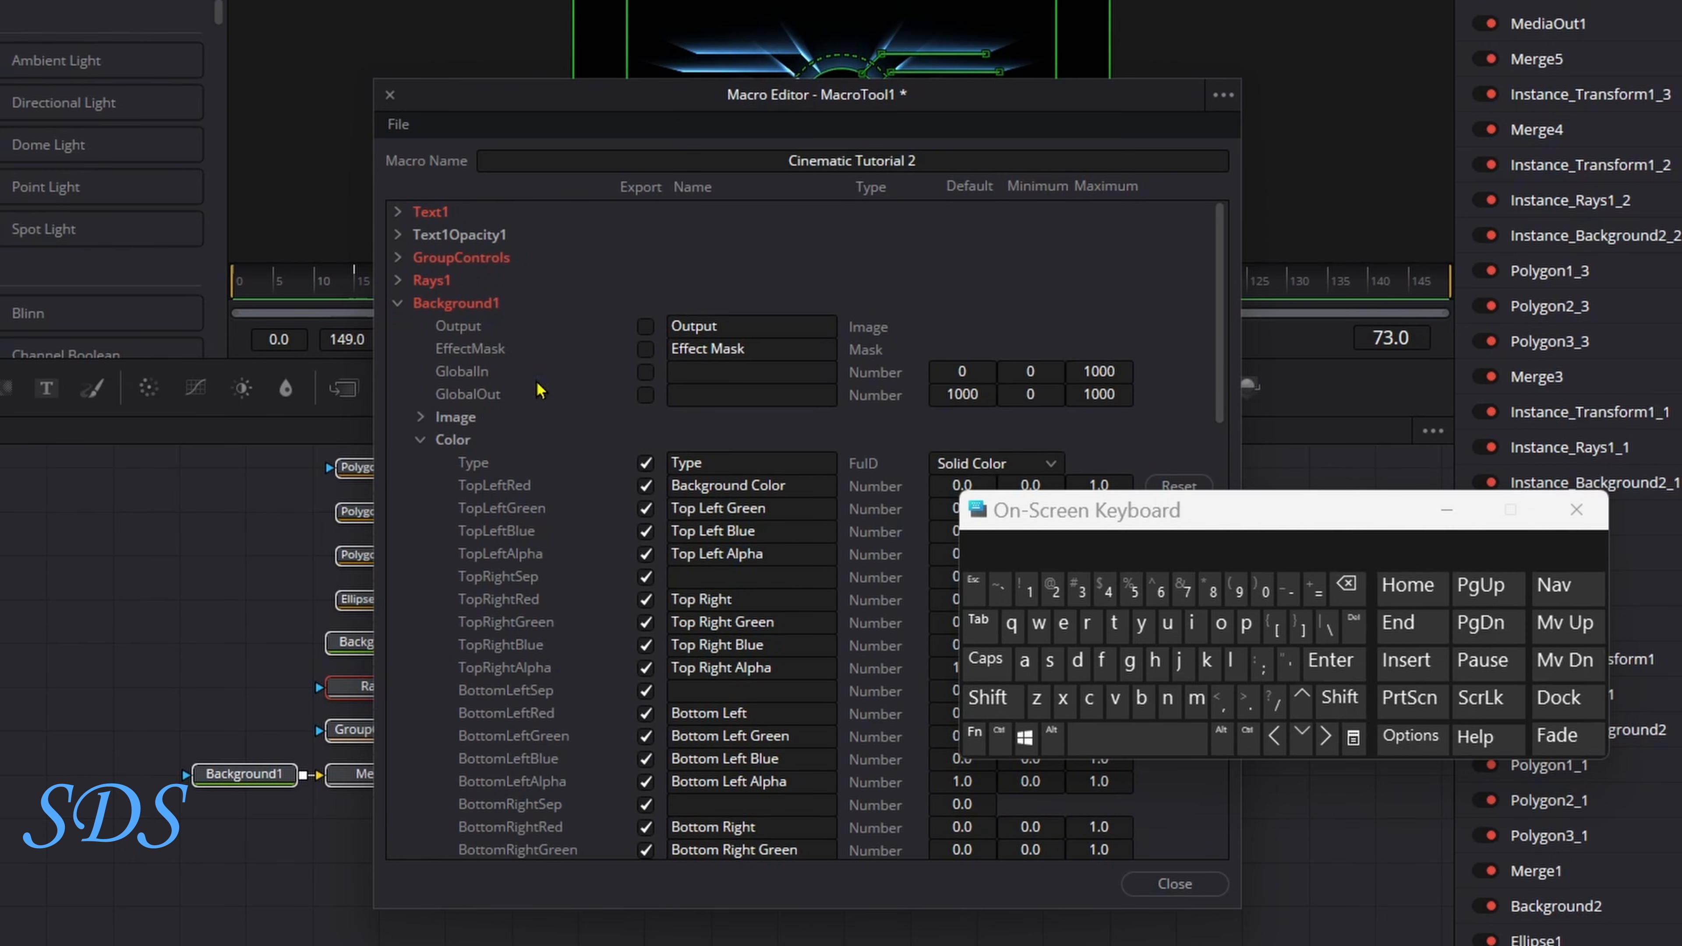
click(419, 440)
click(398, 306)
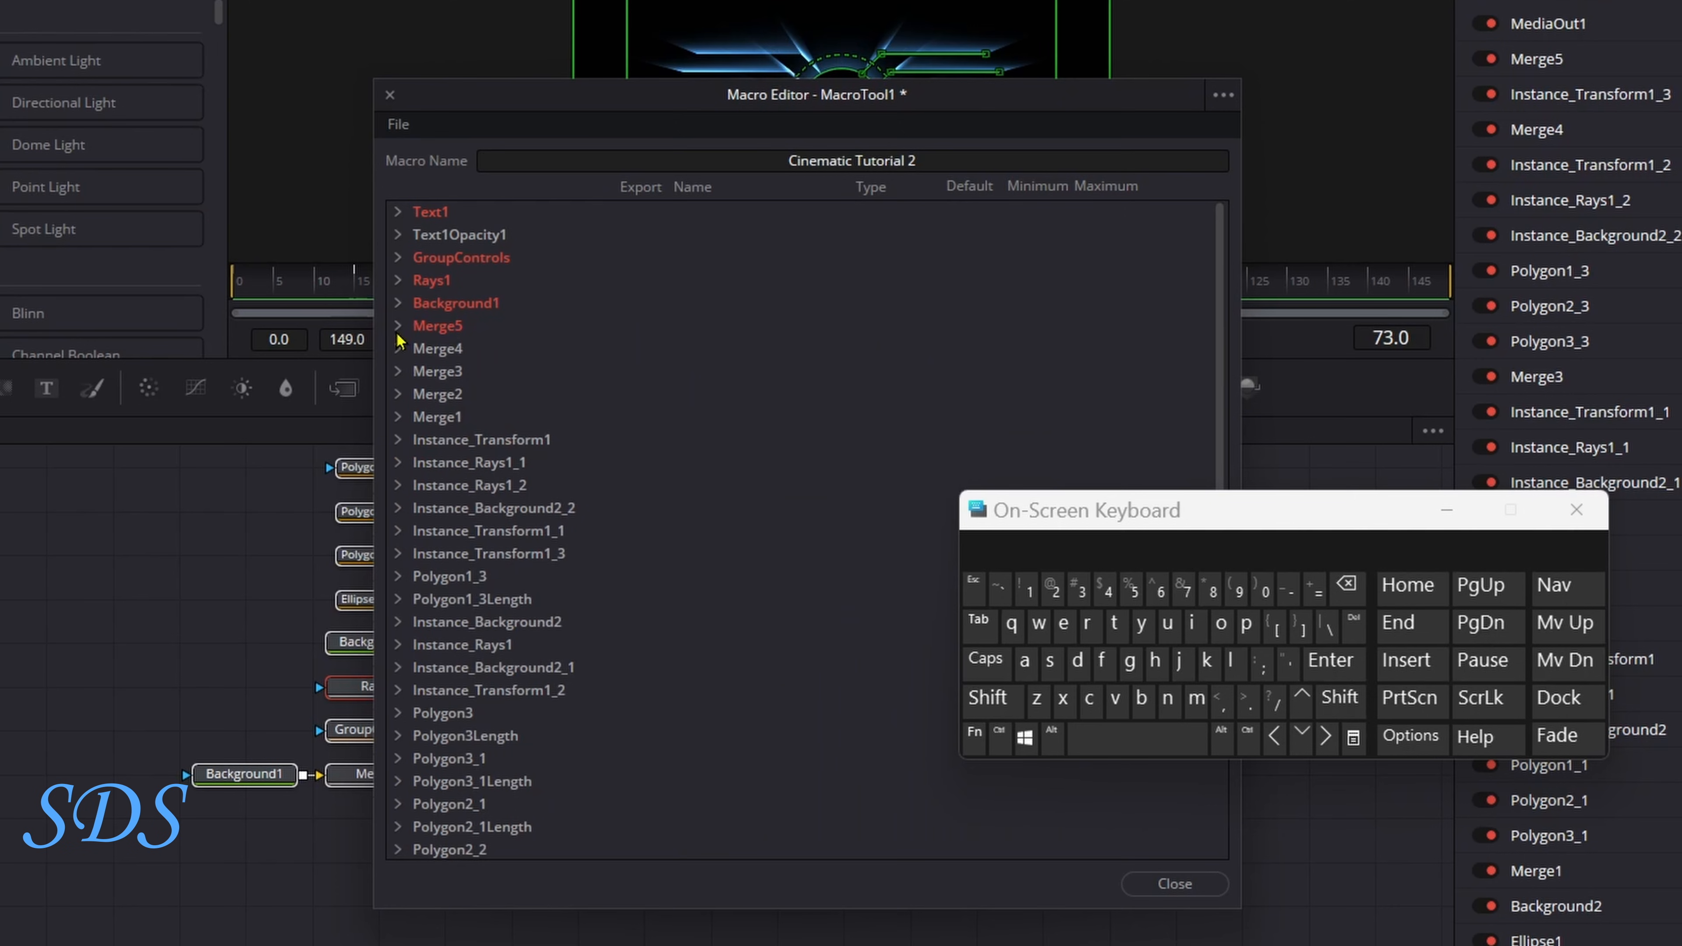
- Save the macro as "Cinematic Tutorial 2.setting" in Fusion's Templates/Edit/Titles/Cinematic Tutorial folder and close the Macro Editor
click(398, 125)
click(440, 237)
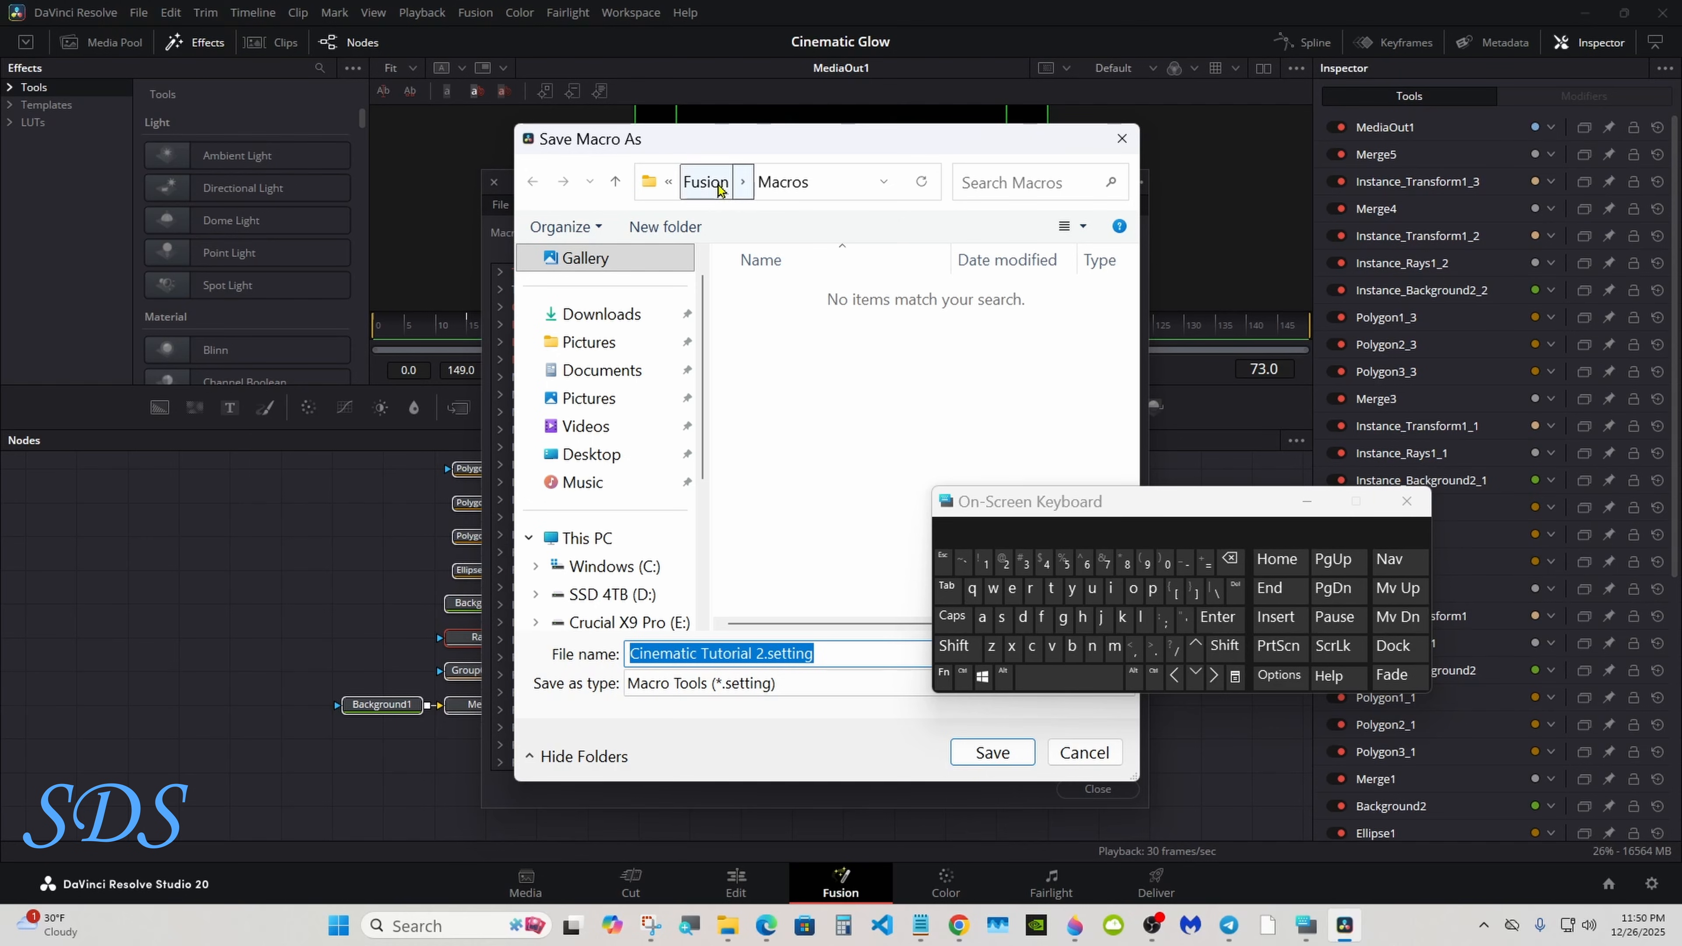
click(706, 181)
drag(990, 507, 1223, 510)
scroll(1140, 376, down, 3)
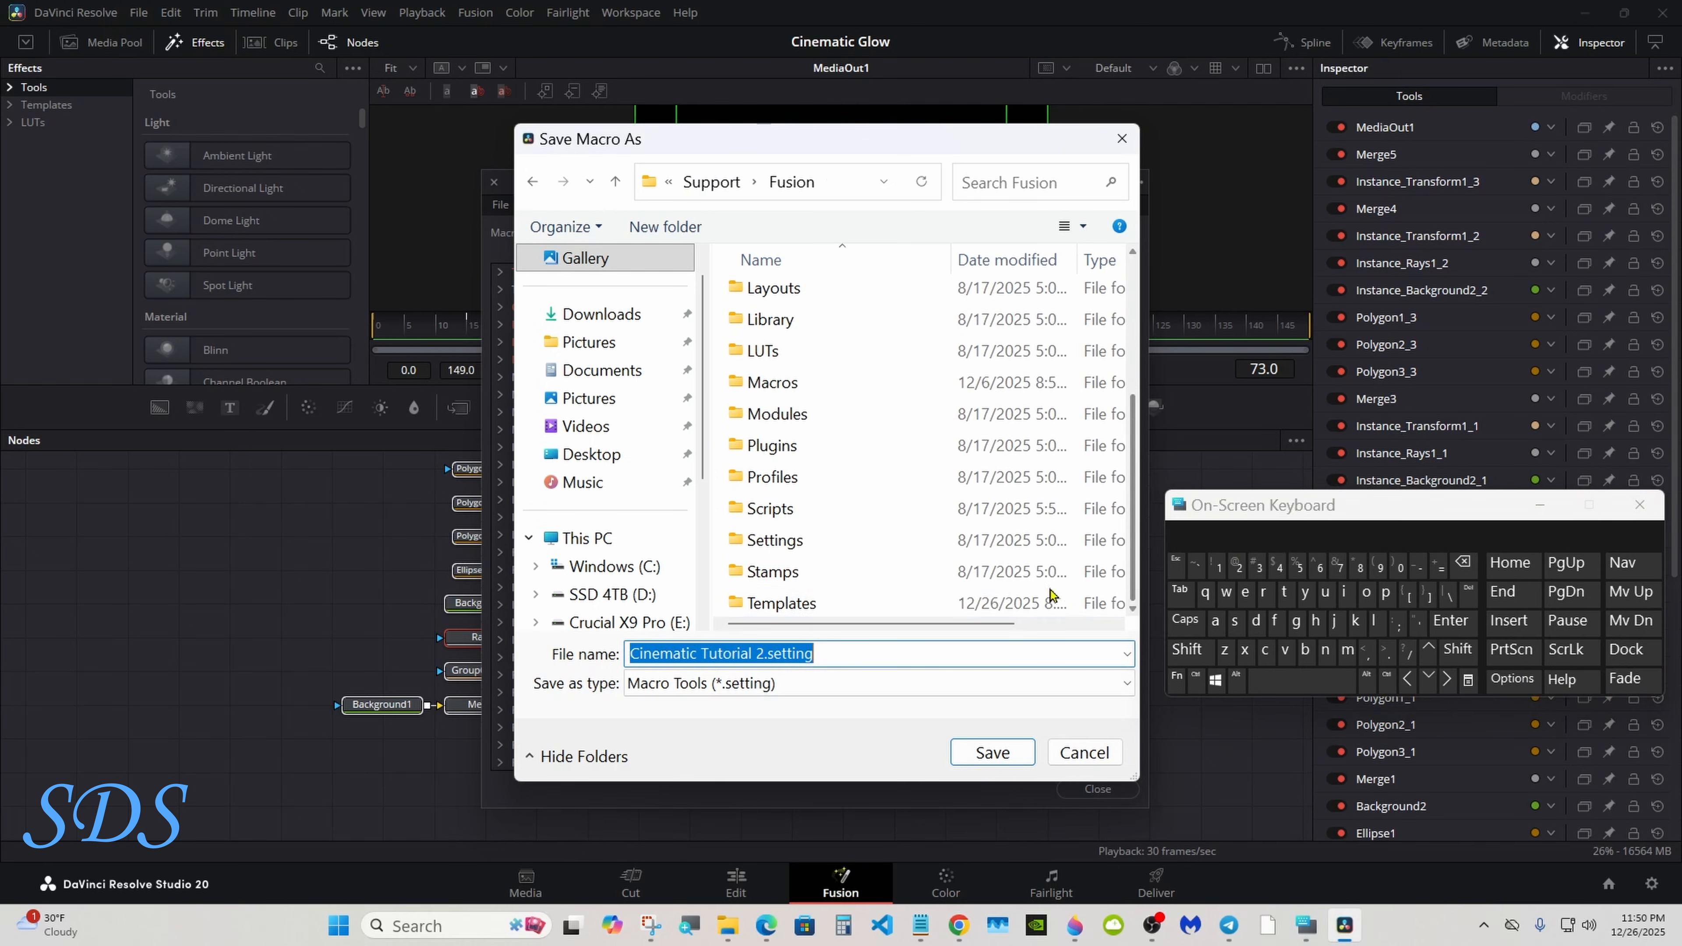
double_click(860, 604)
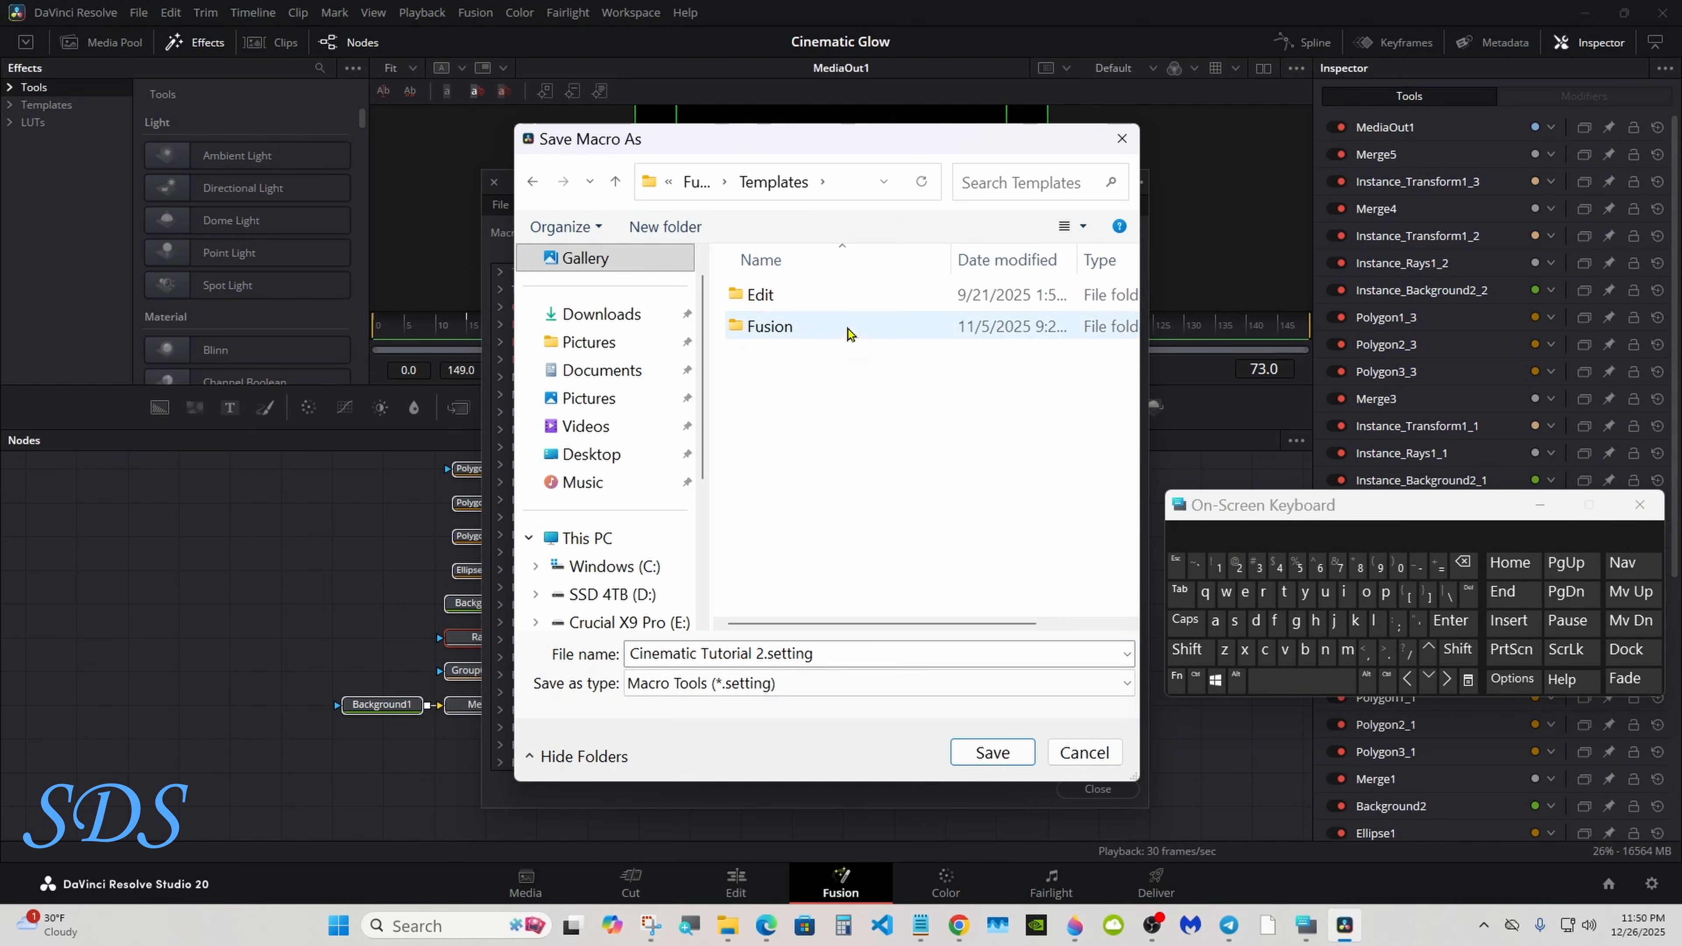
double_click(846, 302)
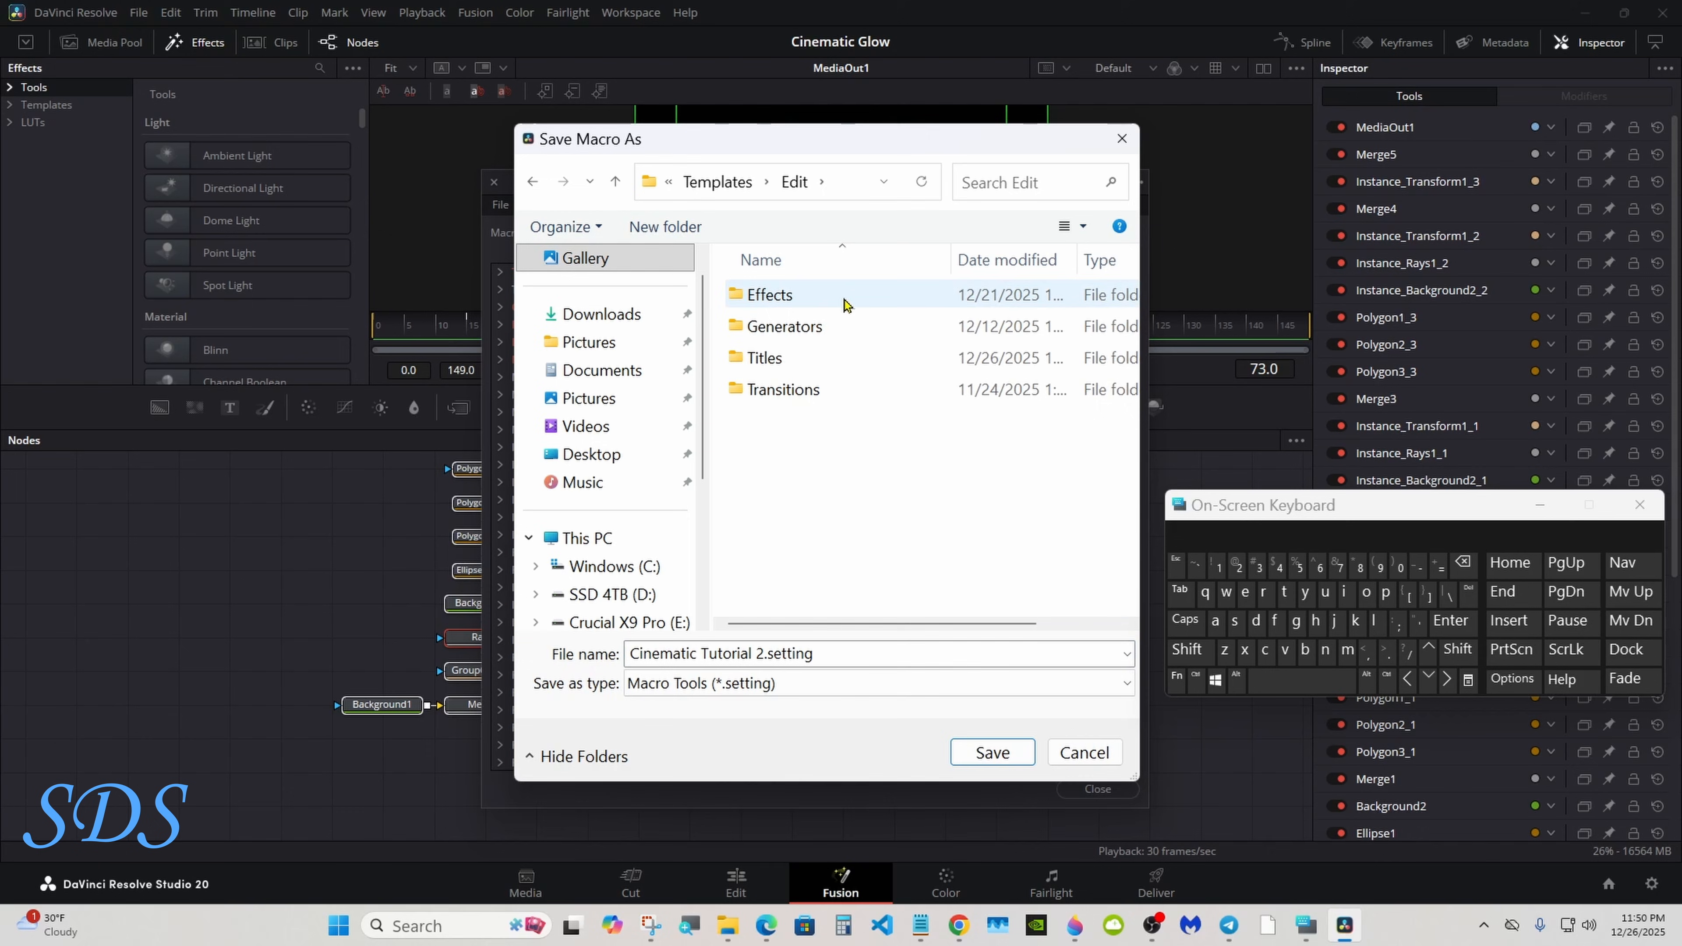
double_click(850, 359)
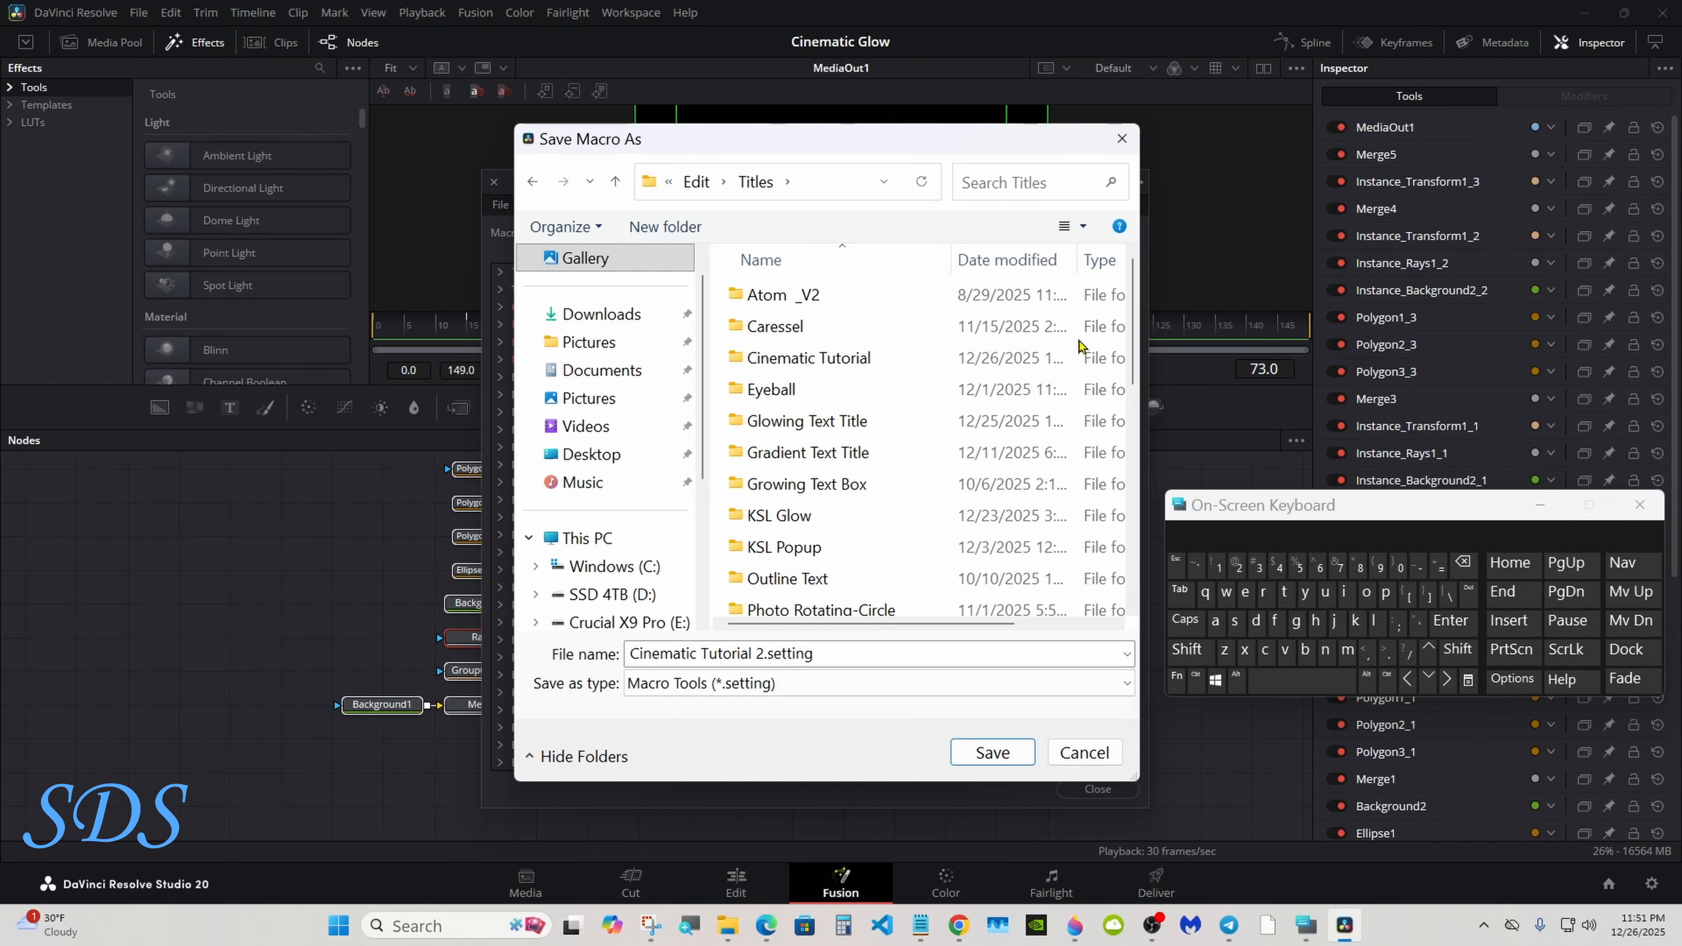
double_click(906, 373)
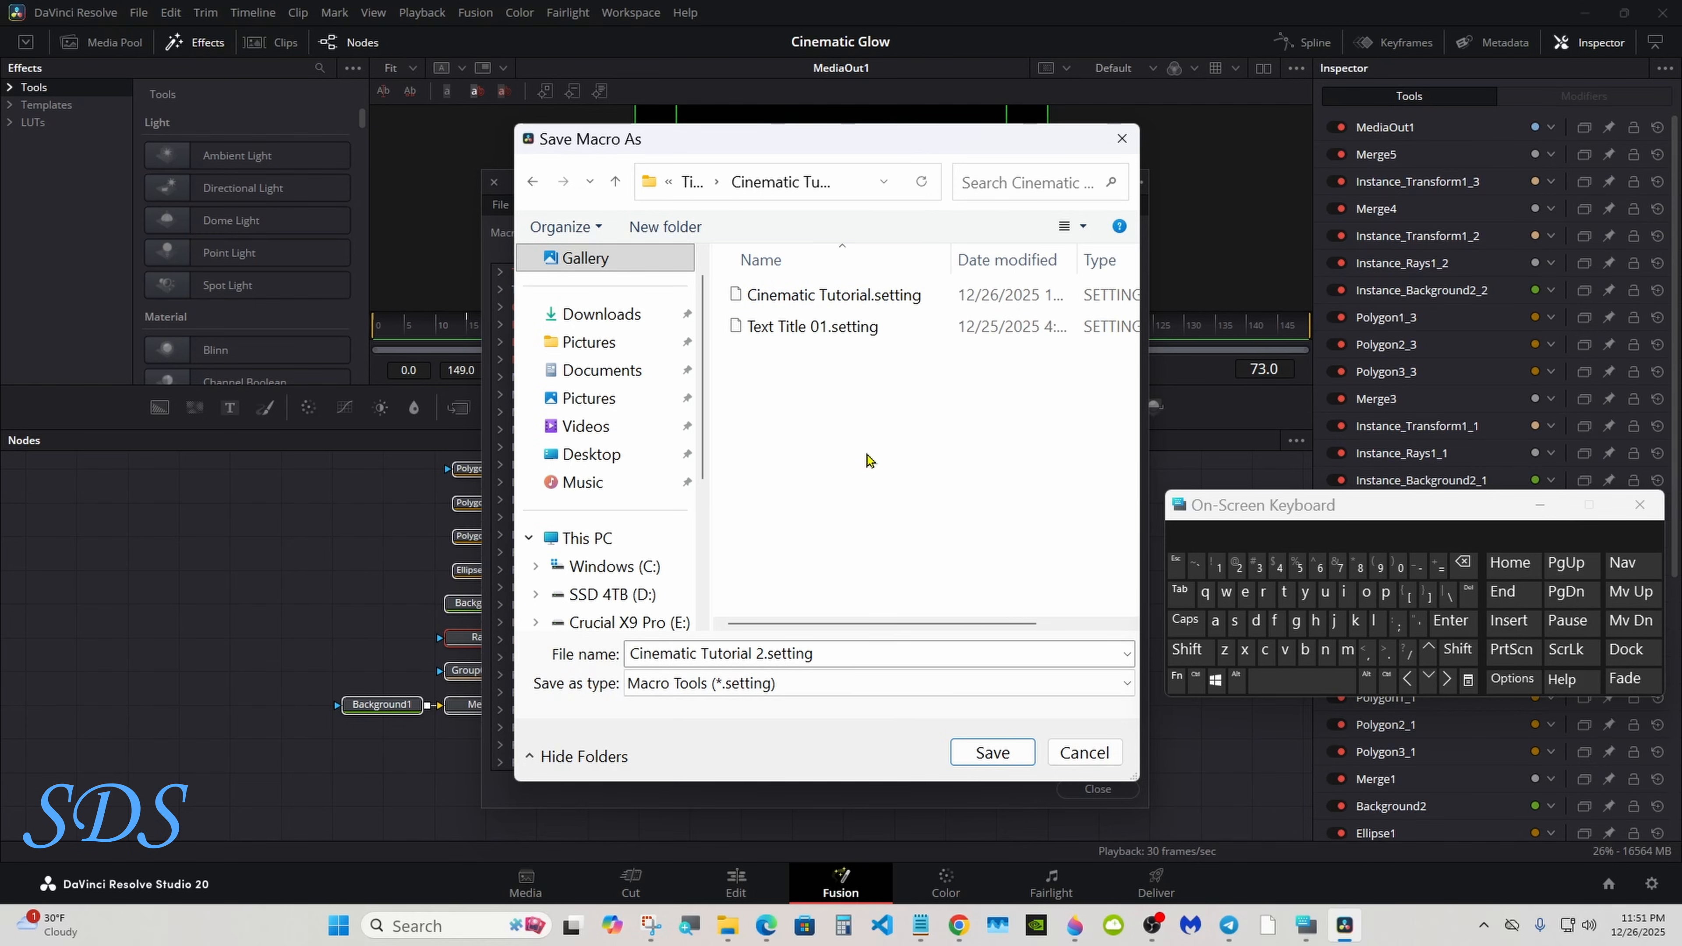
click(994, 750)
click(1540, 505)
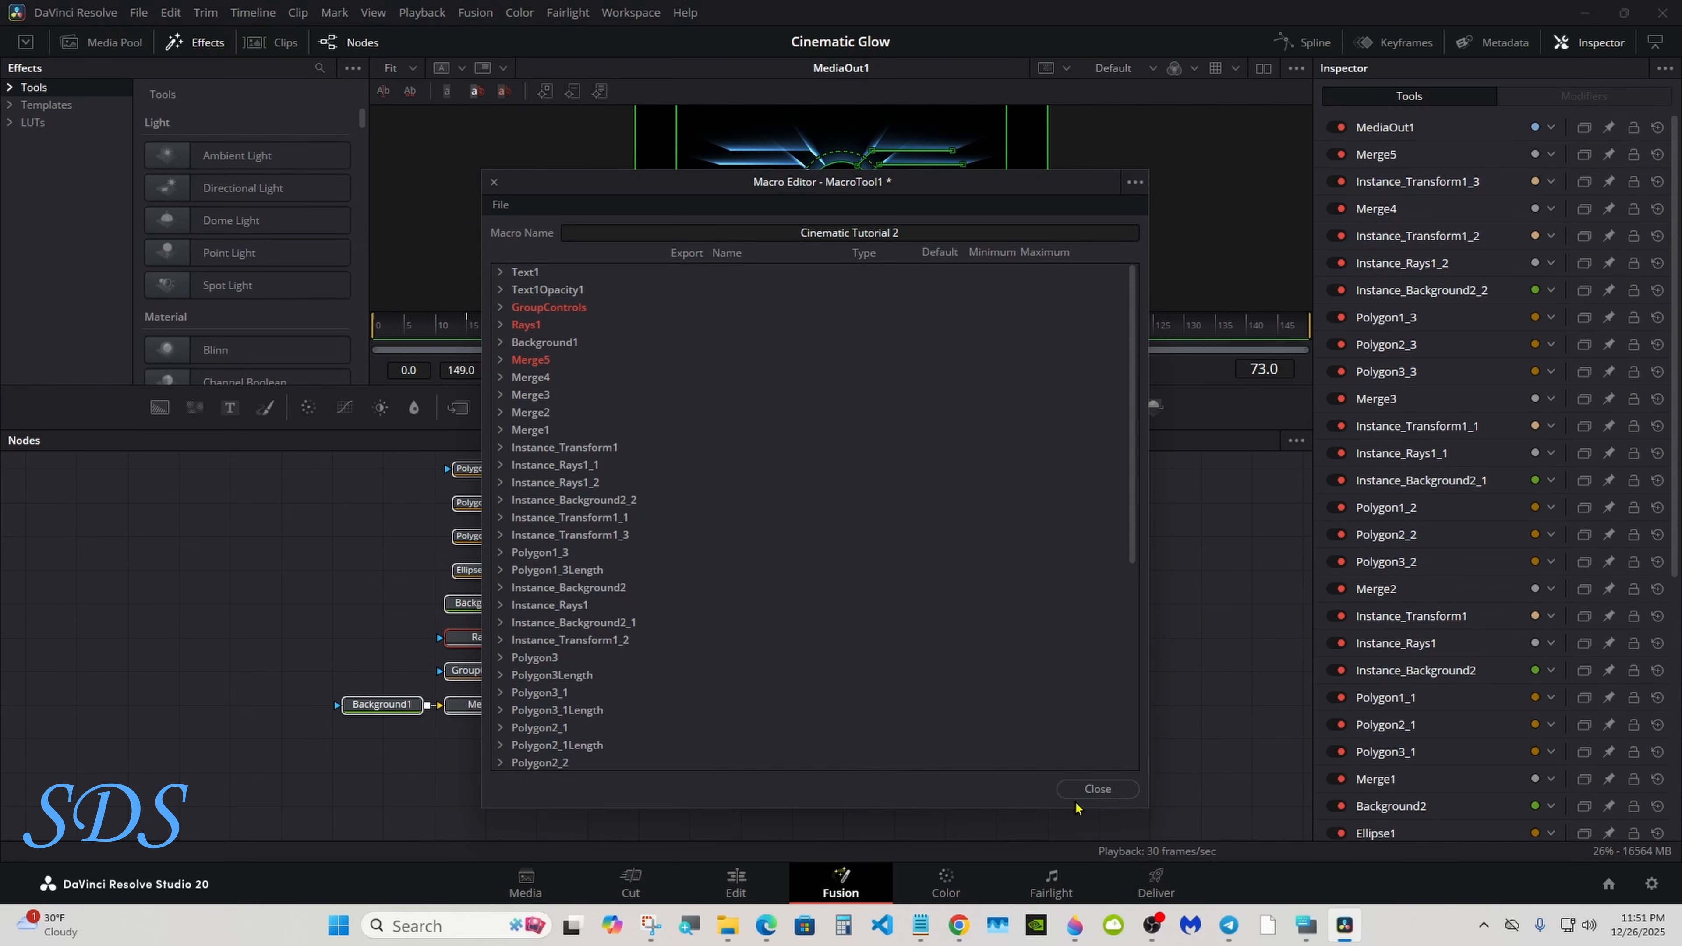
click(1080, 793)
- Place the "Cinematic Tutorial 2" title from the Cinematic Tutorial category on Video 1 of the edit timeline, directly after the Fusion composition
click(732, 881)
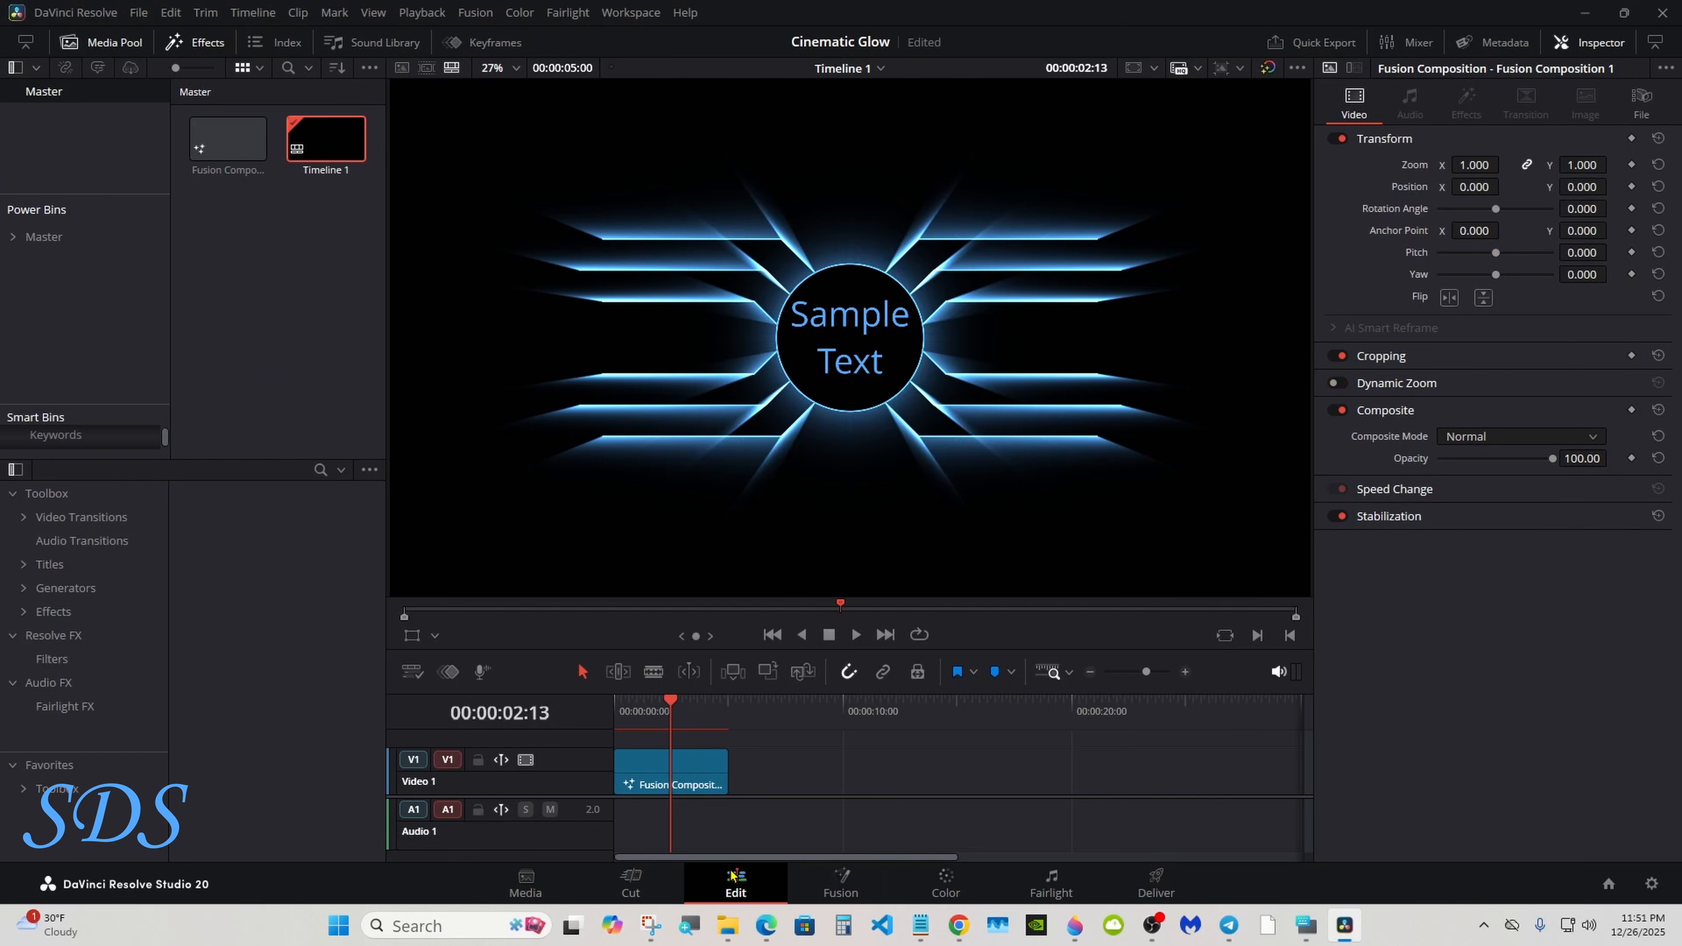
click(23, 563)
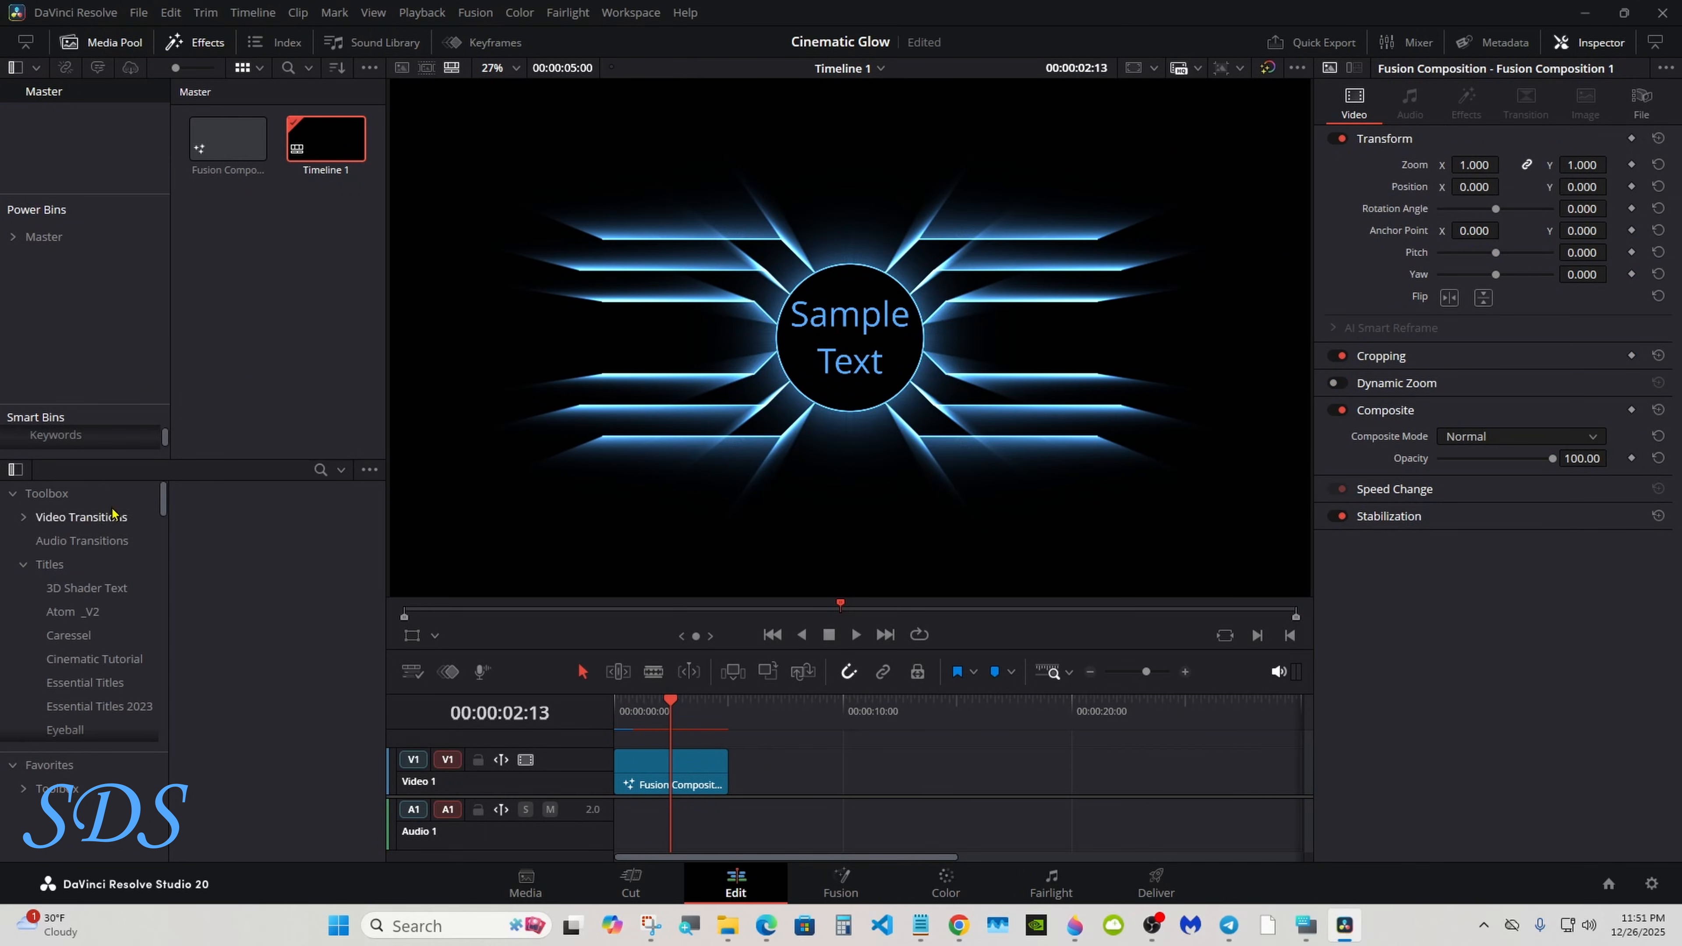
click(126, 663)
drag(282, 561, 739, 714)
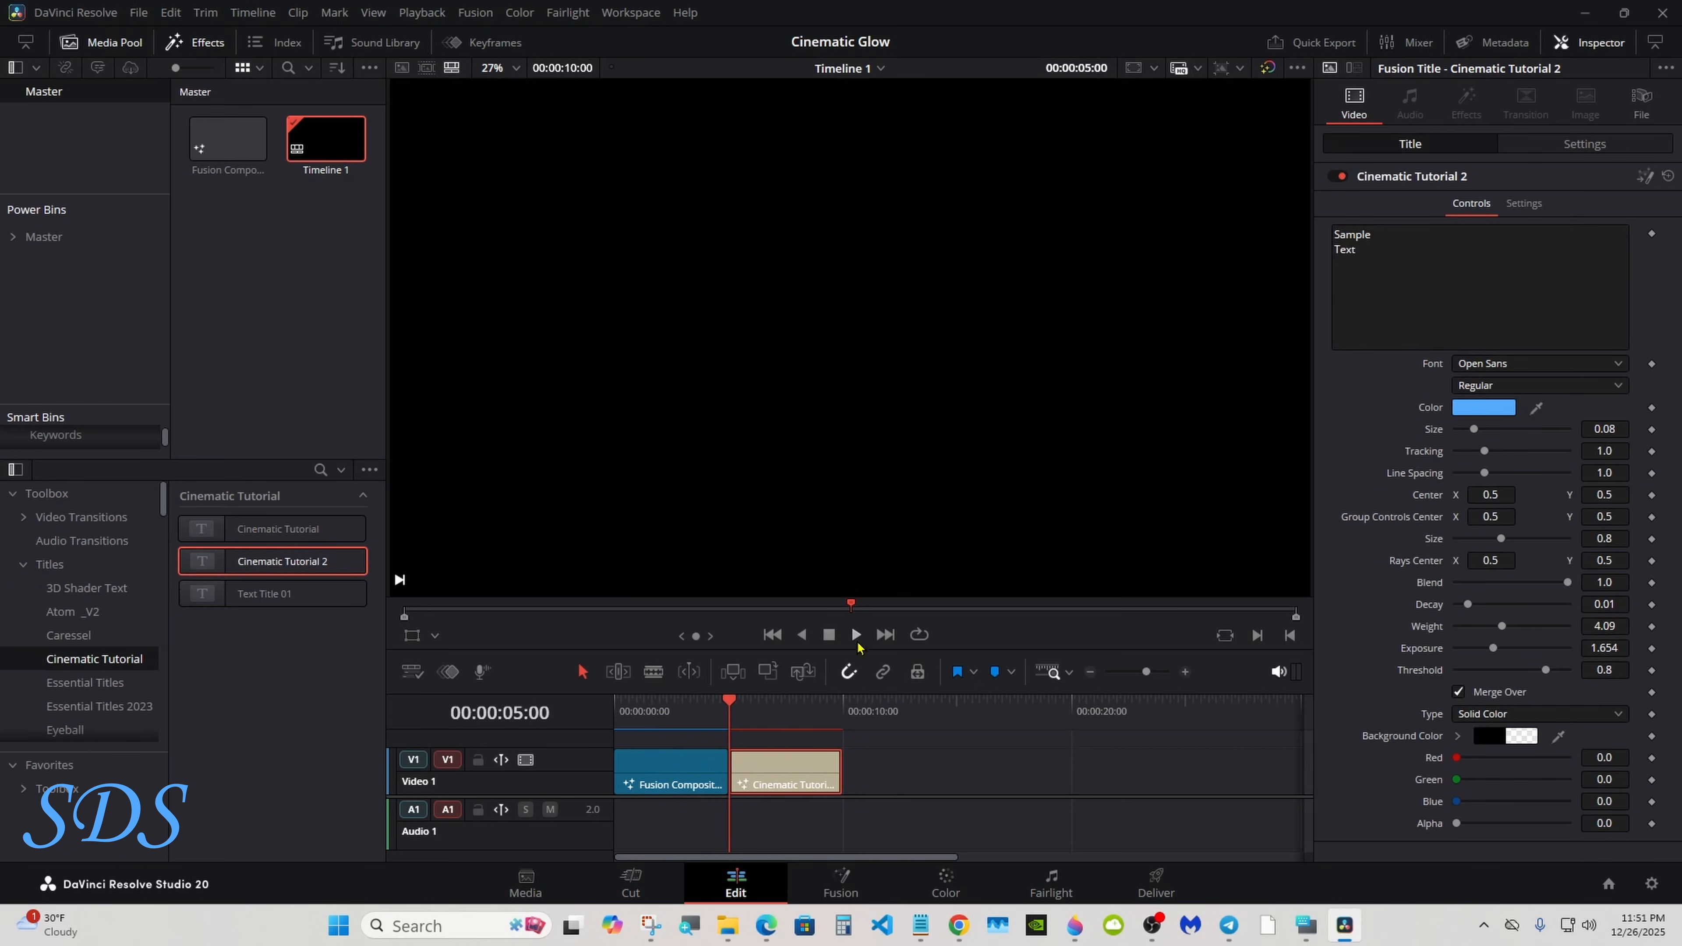
- Preview the new title's animation, and play the timeline from the start to compare it with the Fusion composition
click(856, 635)
click(856, 635)
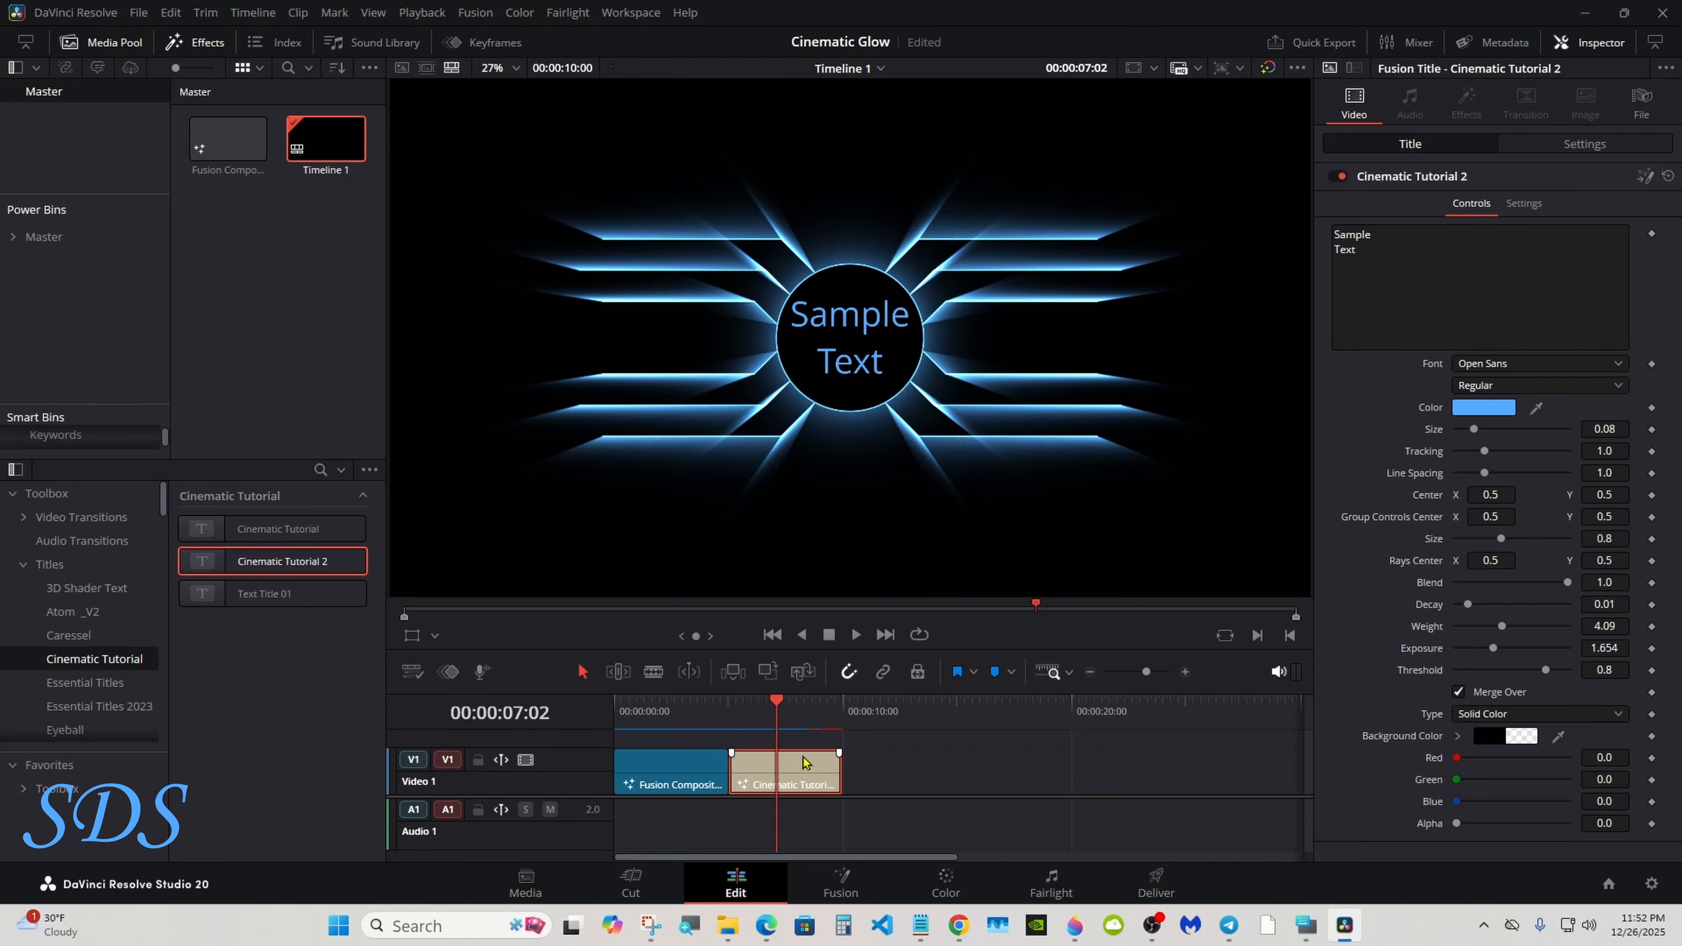
drag(695, 713, 597, 712)
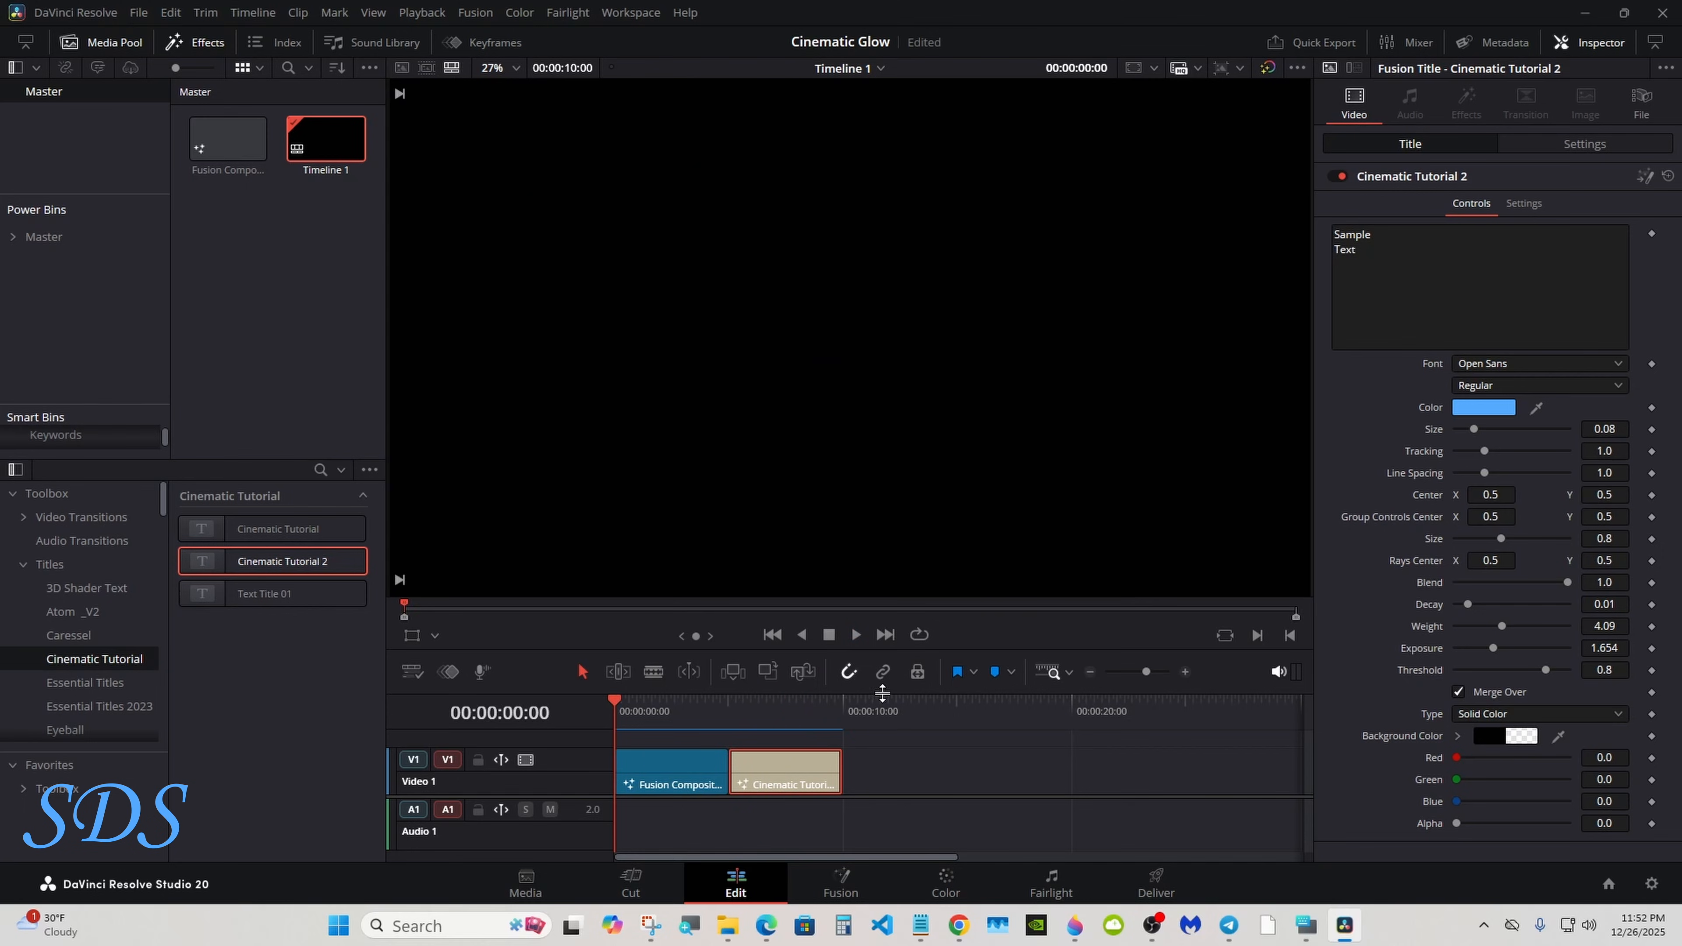
click(884, 766)
click(857, 638)
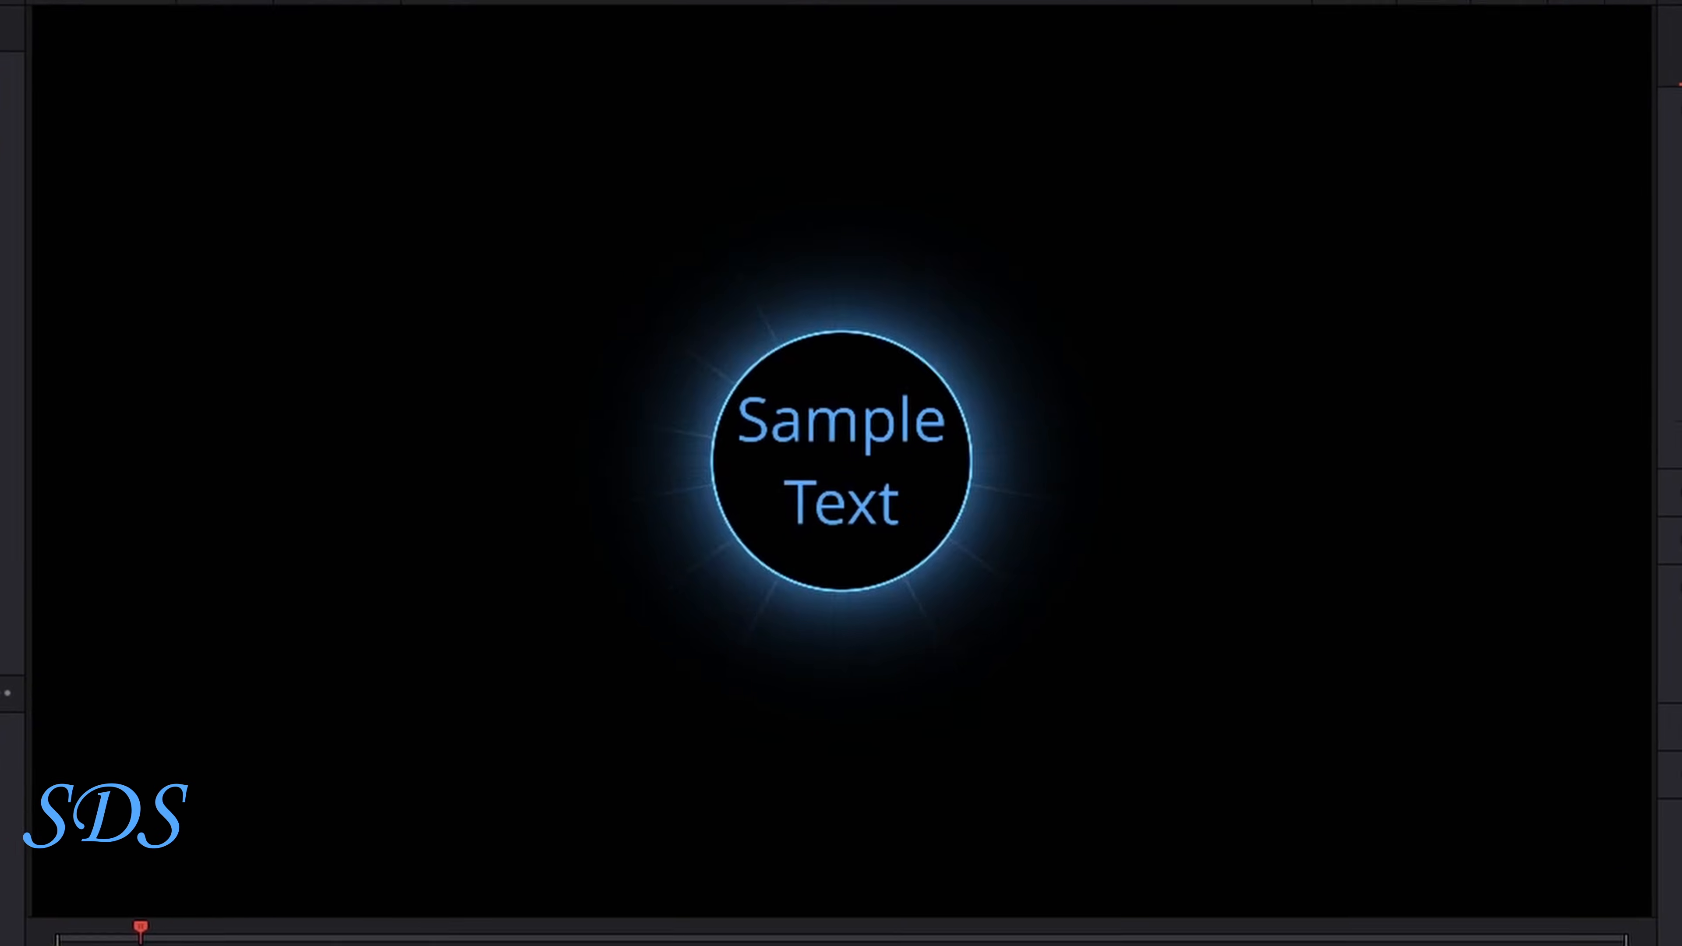